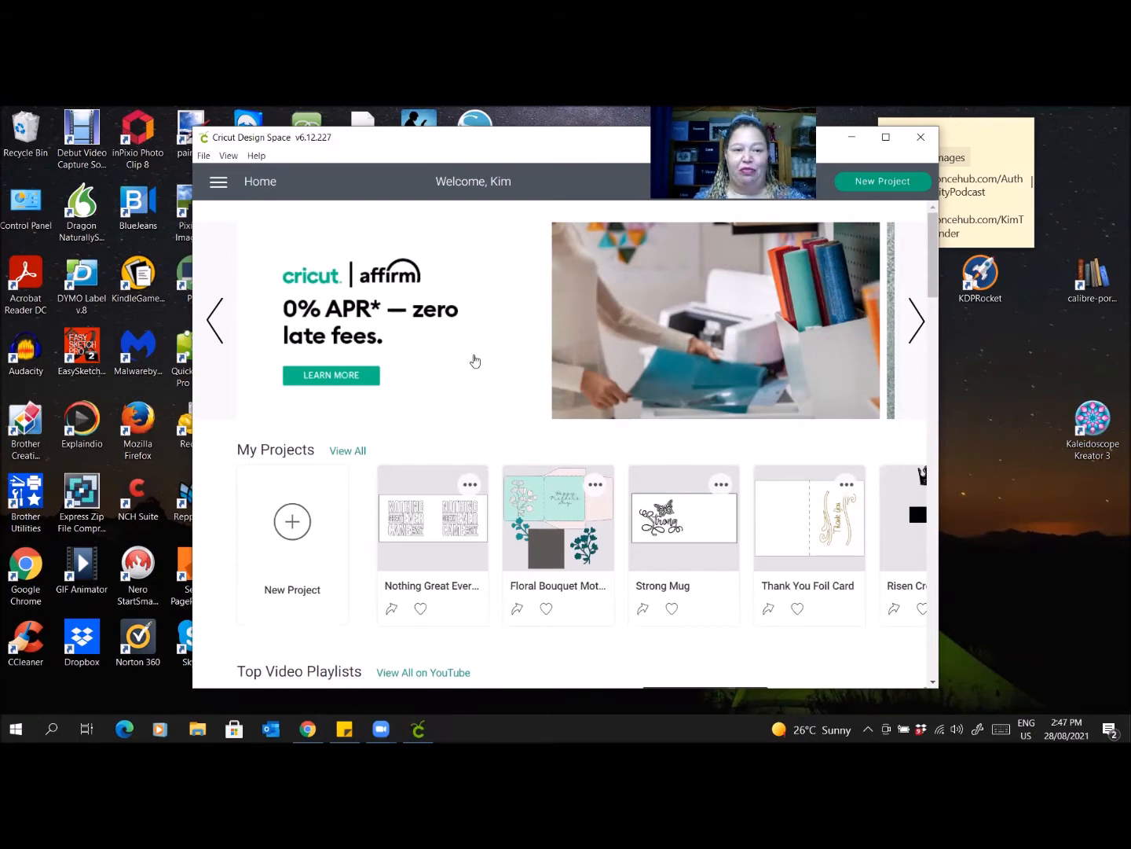
Maximize the window and look through the home page's video playlists, Back to School projects and Cricut Mug Press projects.
{"action": "left_click", "coordinate": [886, 140]}
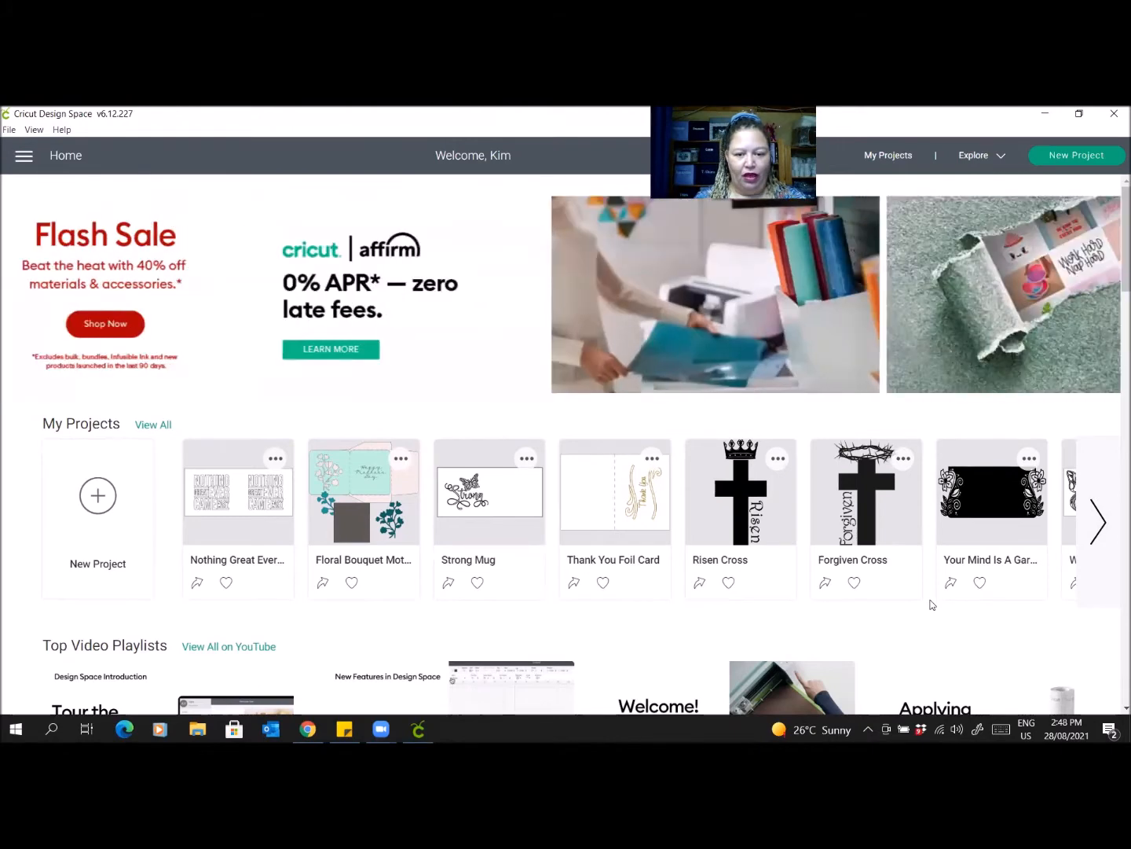
{"action": "scroll", "coordinate": [928, 605], "scroll_direction": "down", "scroll_amount": 5}
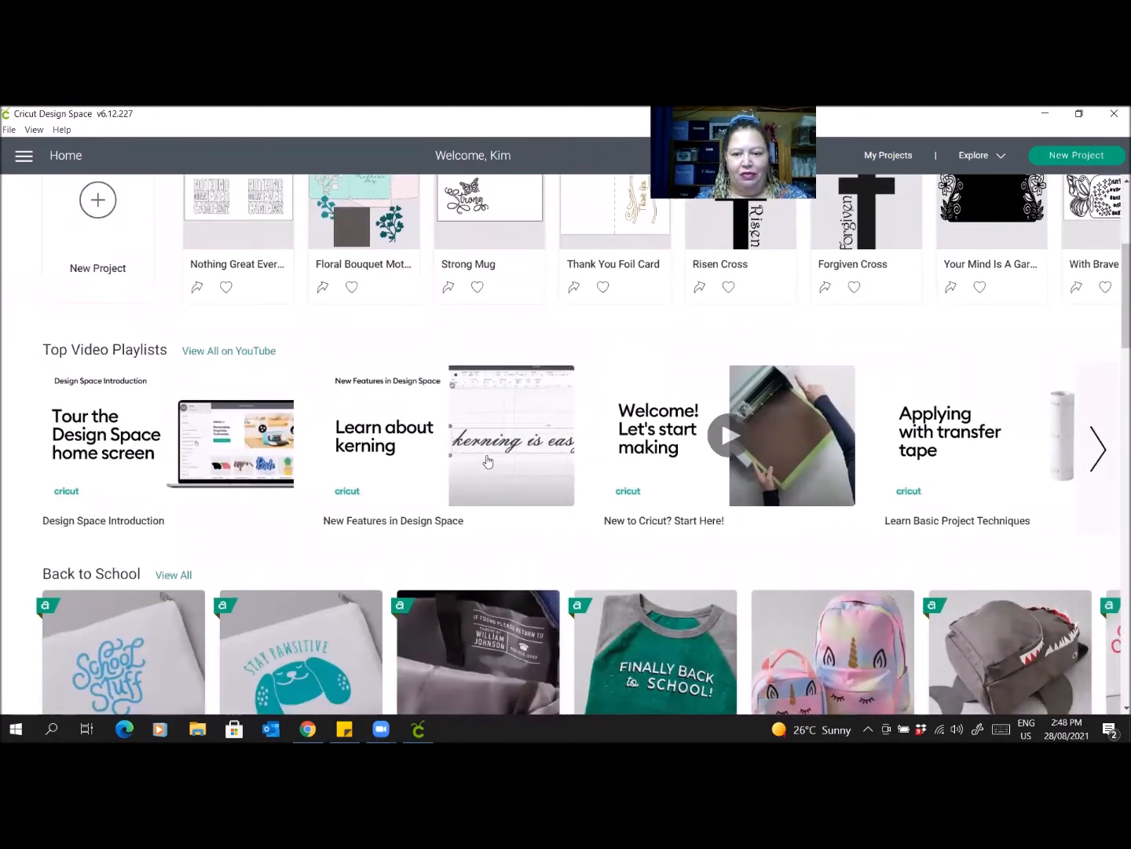
{"action": "scroll", "coordinate": [640, 460], "scroll_direction": "down", "scroll_amount": 1}
{"action": "scroll", "coordinate": [640, 460], "scroll_direction": "down", "scroll_amount": 5}
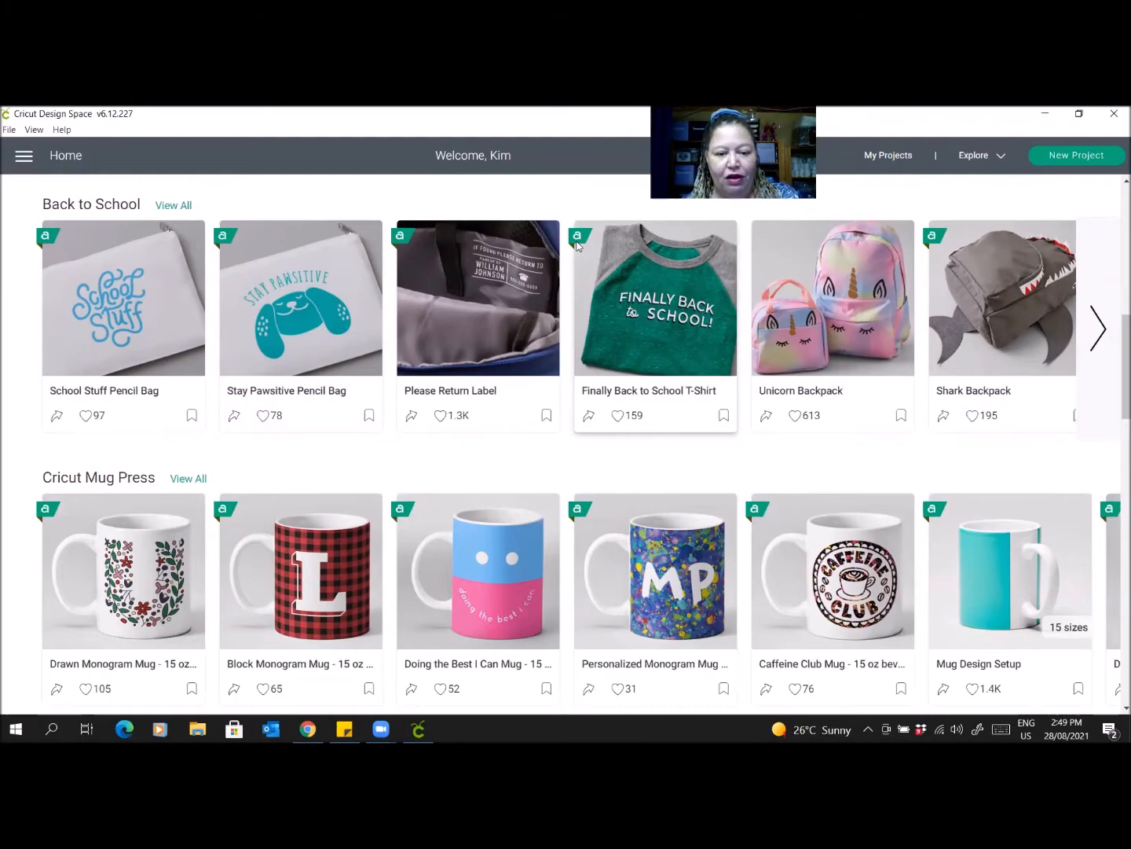
{"action": "scroll", "coordinate": [577, 246], "scroll_direction": "up", "scroll_amount": 10}
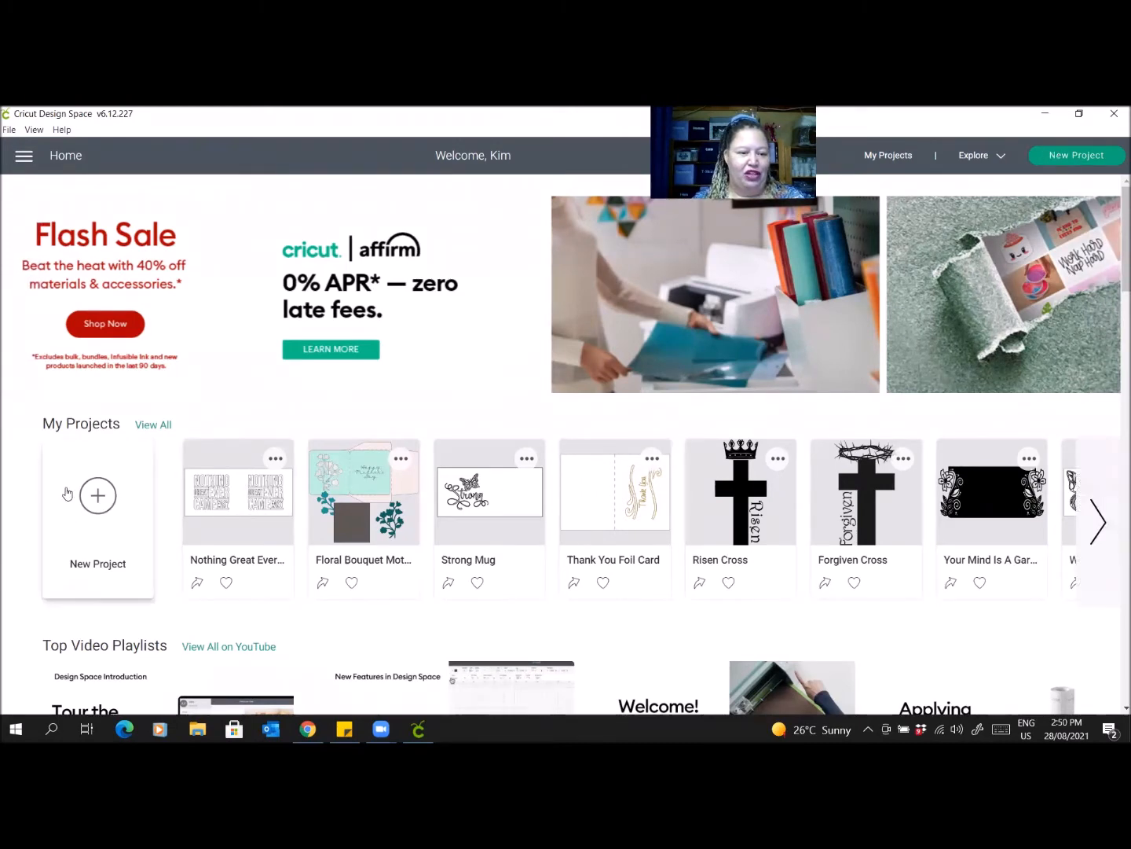
Start a new project and cycle the canvas grid through no grid and partial grid back to the full grid.
{"action": "left_click", "coordinate": [98, 498]}
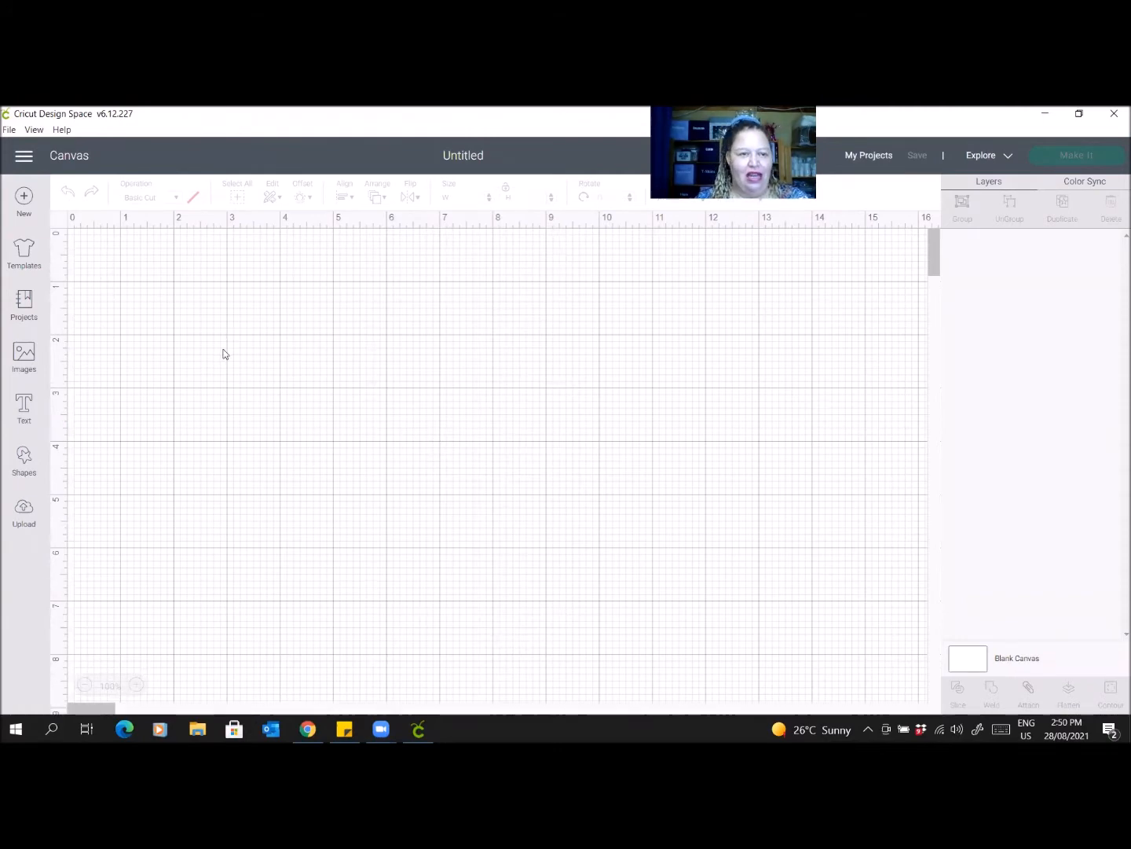
{"action": "left_click", "coordinate": [58, 220]}
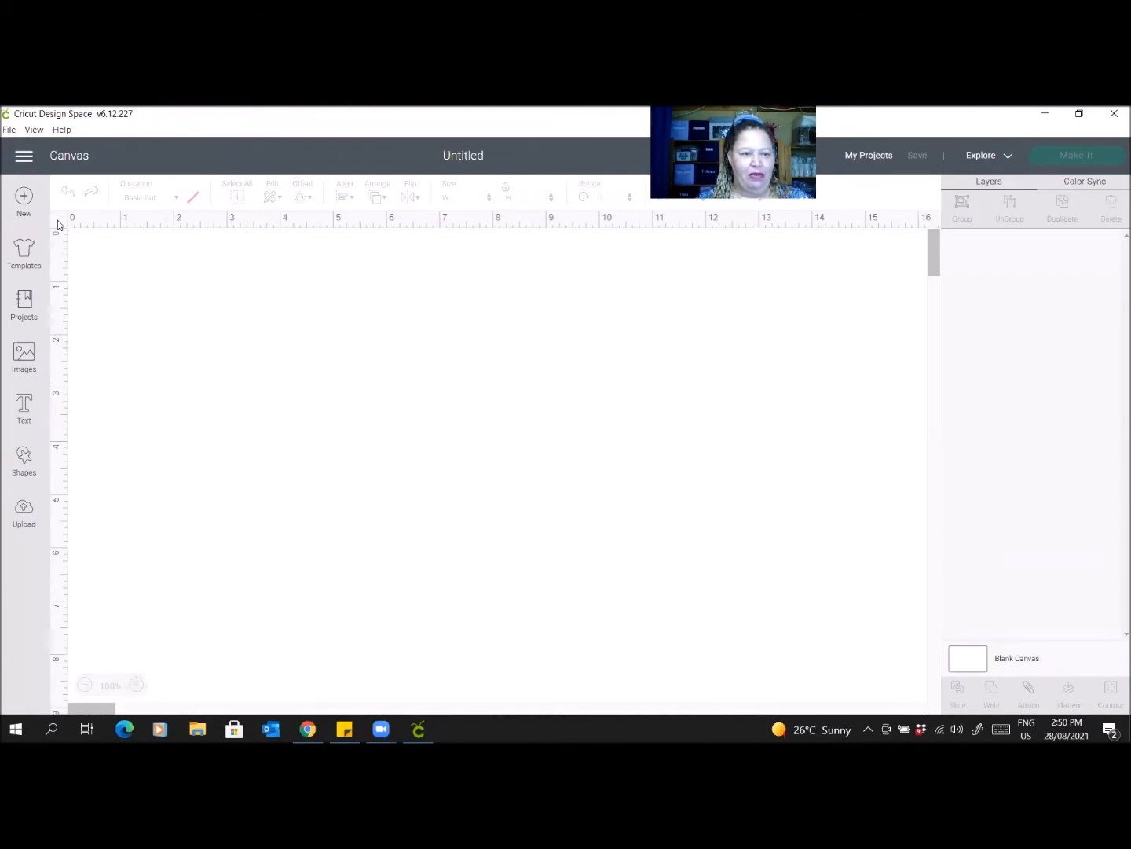
{"action": "left_click", "coordinate": [58, 220]}
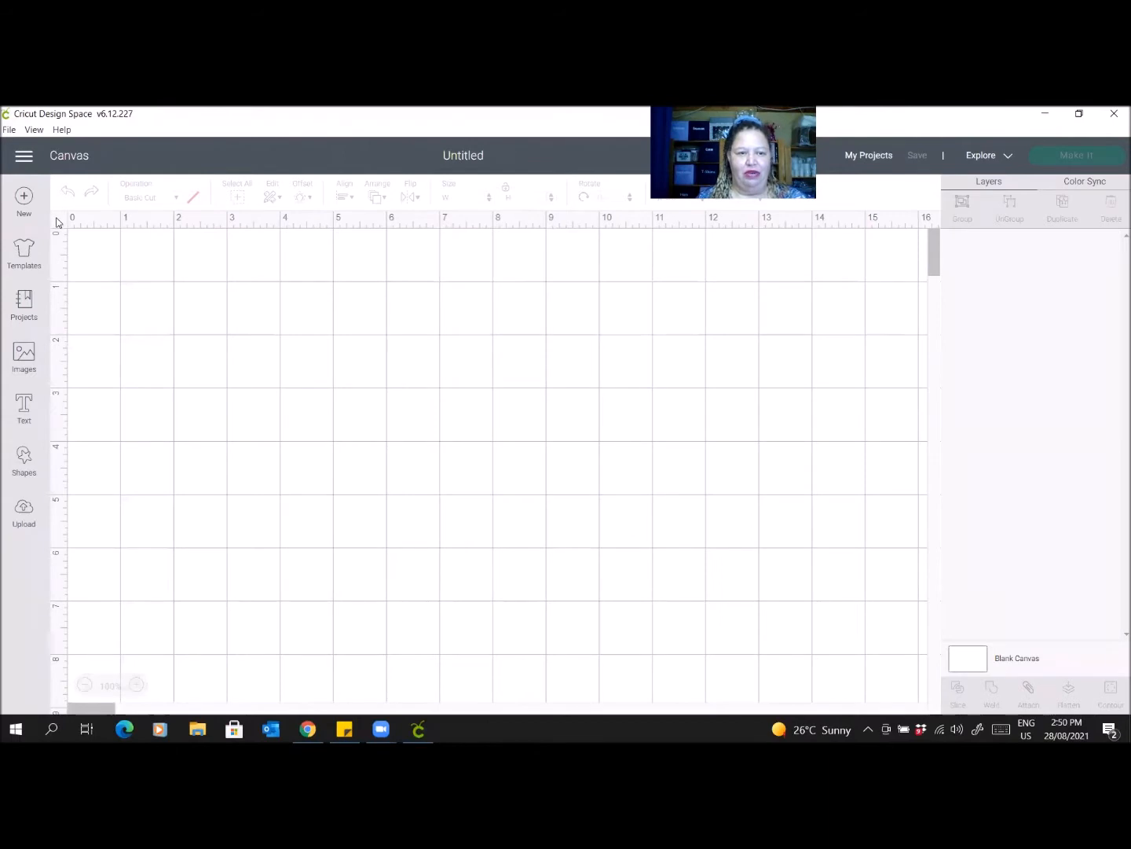
{"action": "left_click", "coordinate": [57, 223]}
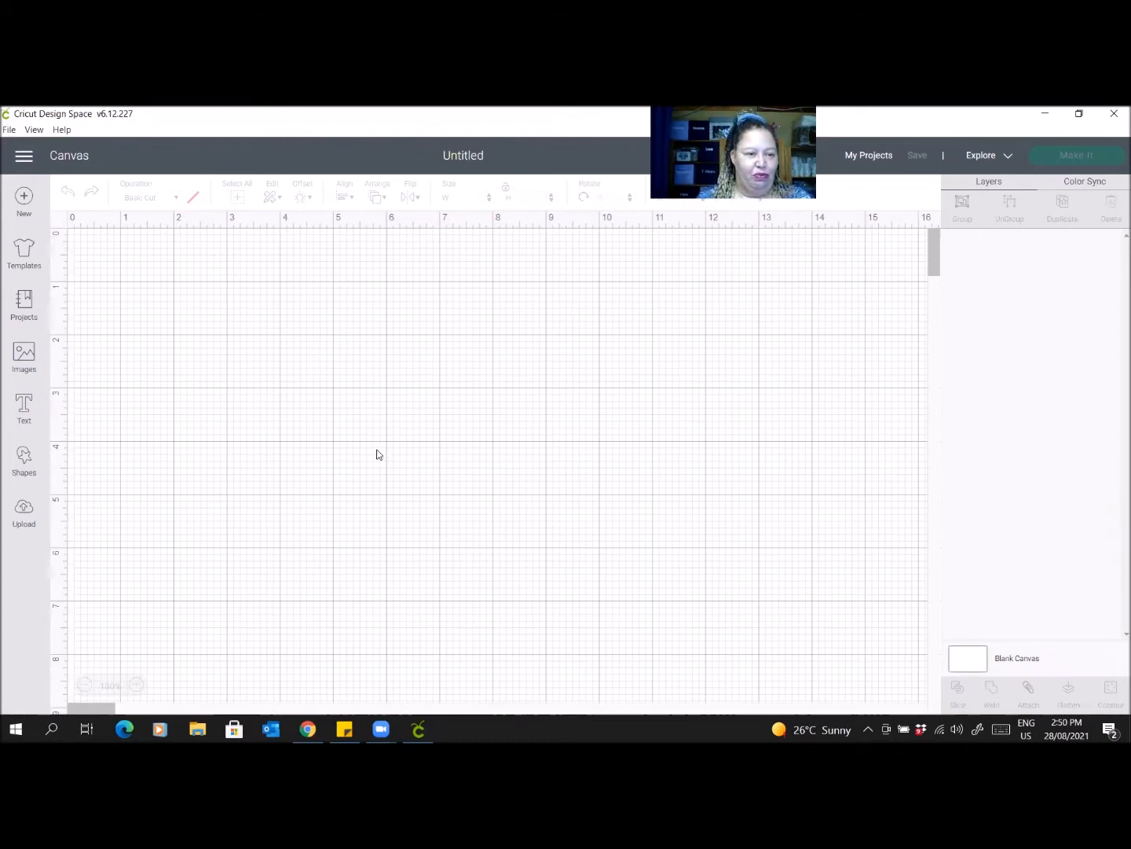
Browse the templates and place the Clipboards template on the canvas as a reference.
{"action": "left_click", "coordinate": [24, 255]}
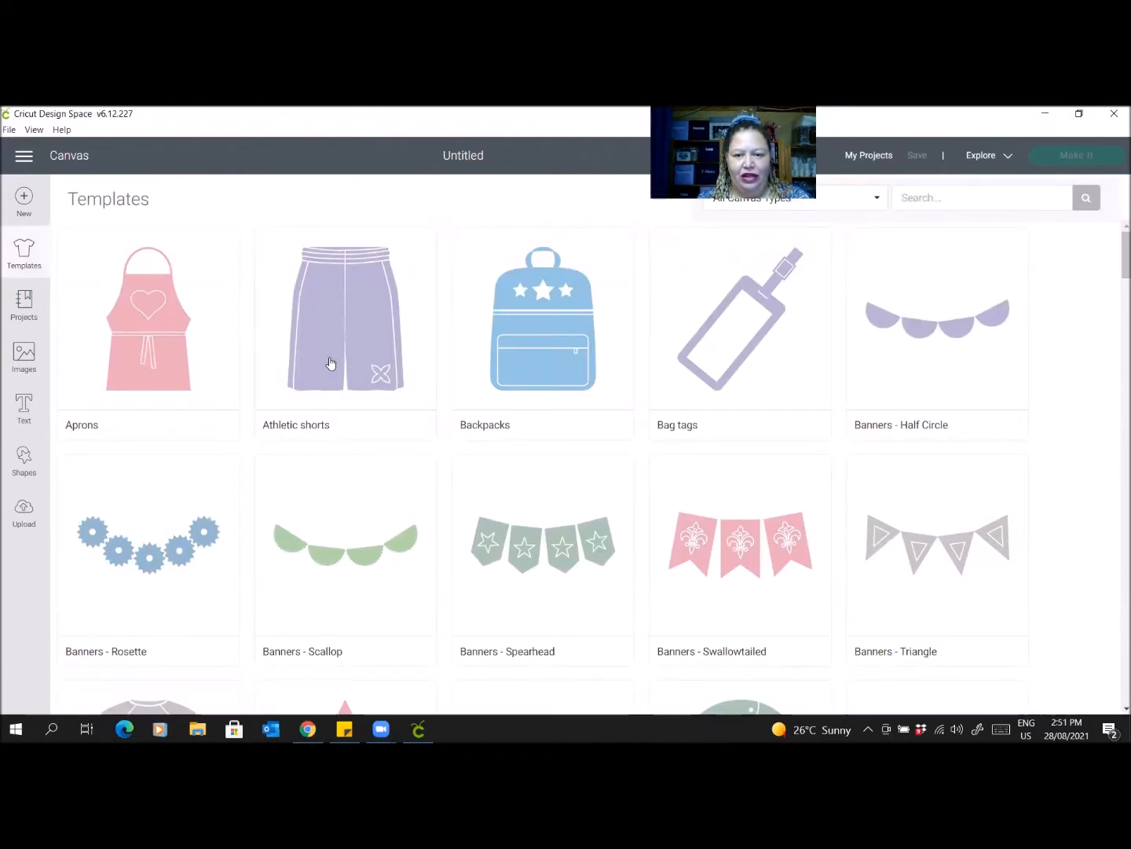
{"action": "scroll", "coordinate": [330, 361], "scroll_direction": "down", "scroll_amount": 1}
{"action": "scroll", "coordinate": [330, 361], "scroll_direction": "down", "scroll_amount": 3}
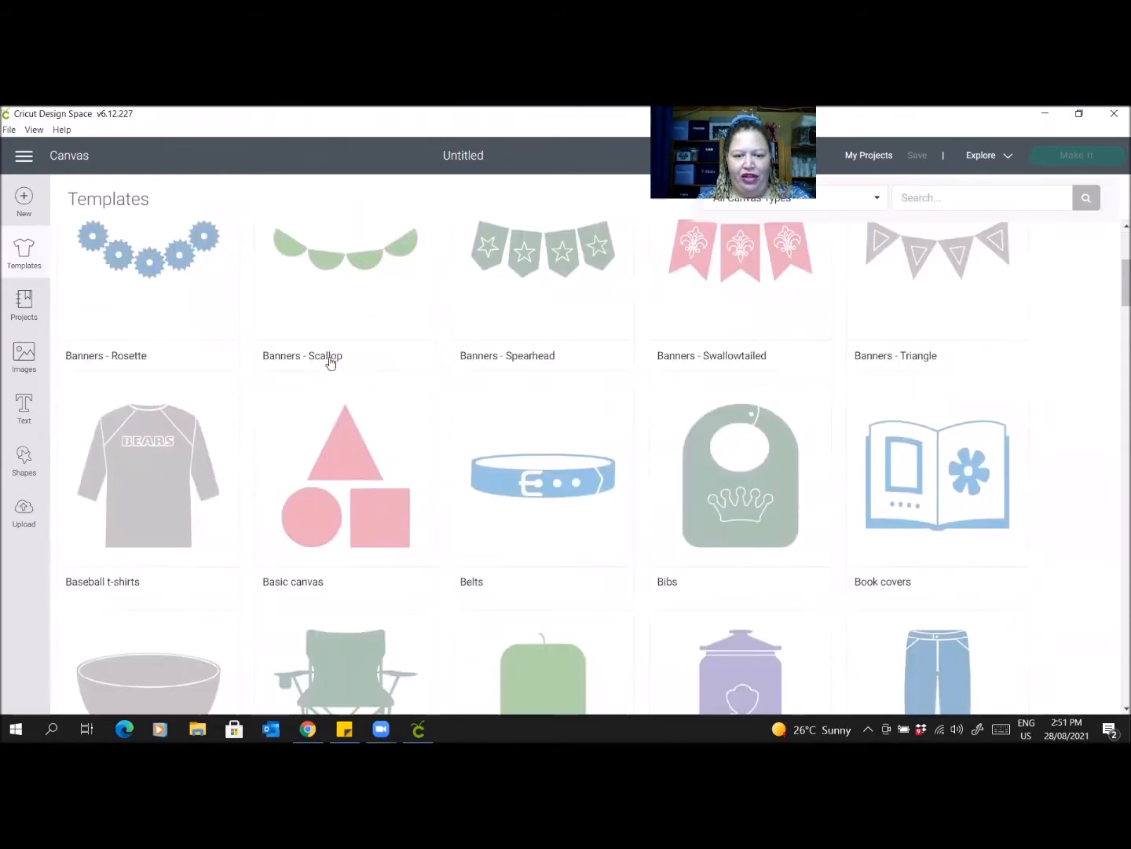
{"action": "scroll", "coordinate": [329, 361], "scroll_direction": "down", "scroll_amount": 2}
{"action": "scroll", "coordinate": [329, 362], "scroll_direction": "down", "scroll_amount": 3}
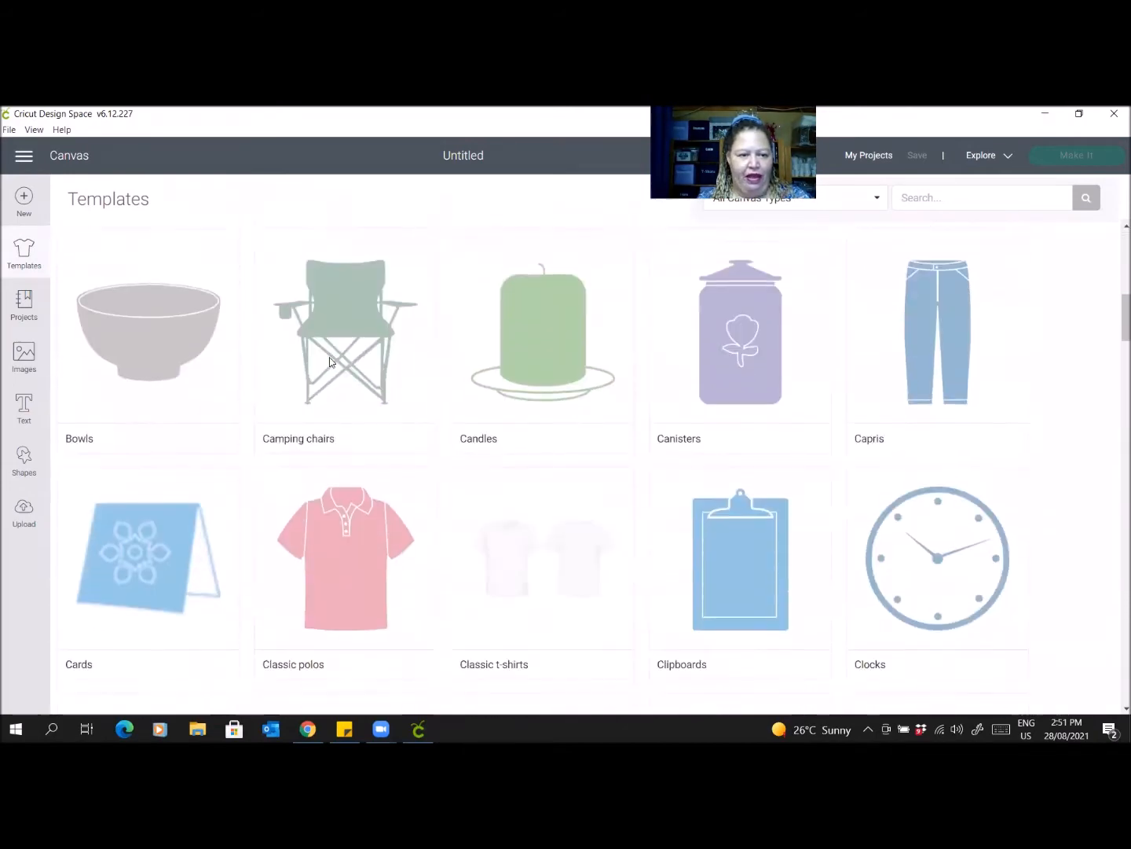
{"action": "scroll", "coordinate": [330, 362], "scroll_direction": "down", "scroll_amount": 3}
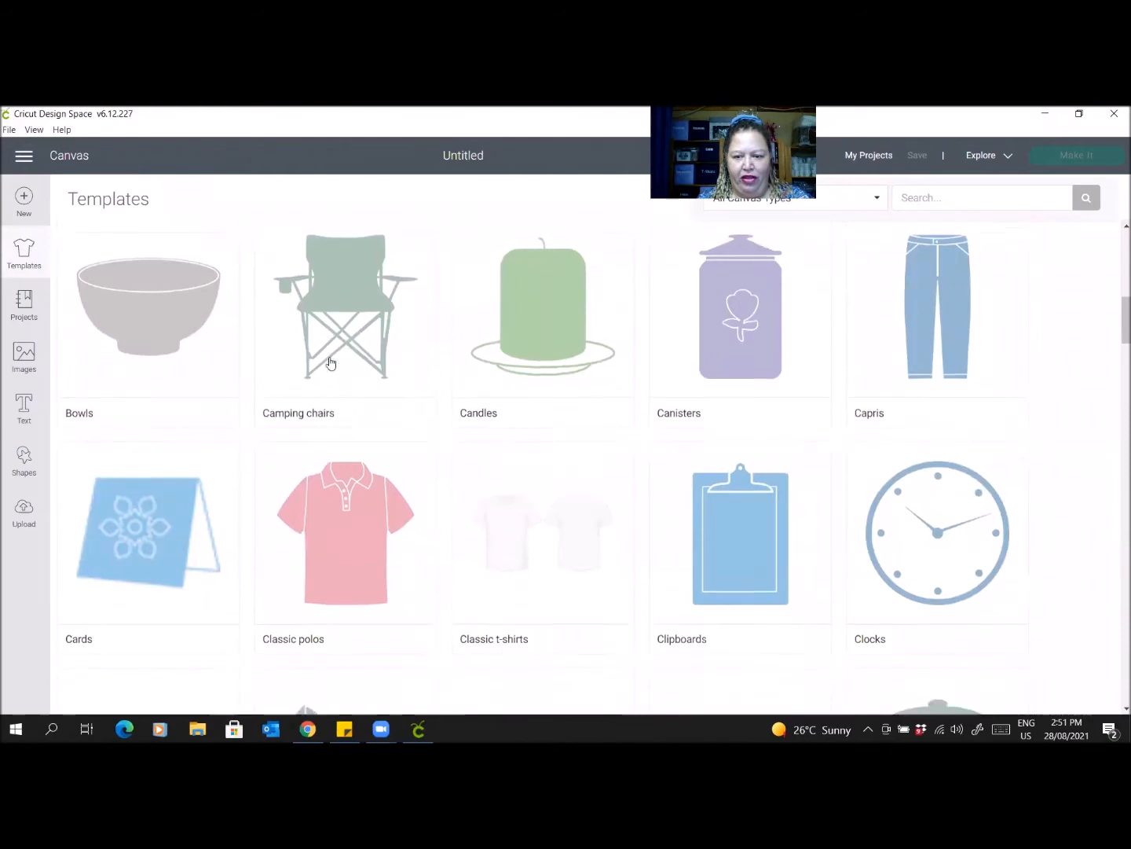
{"action": "scroll", "coordinate": [330, 362], "scroll_direction": "down", "scroll_amount": 2}
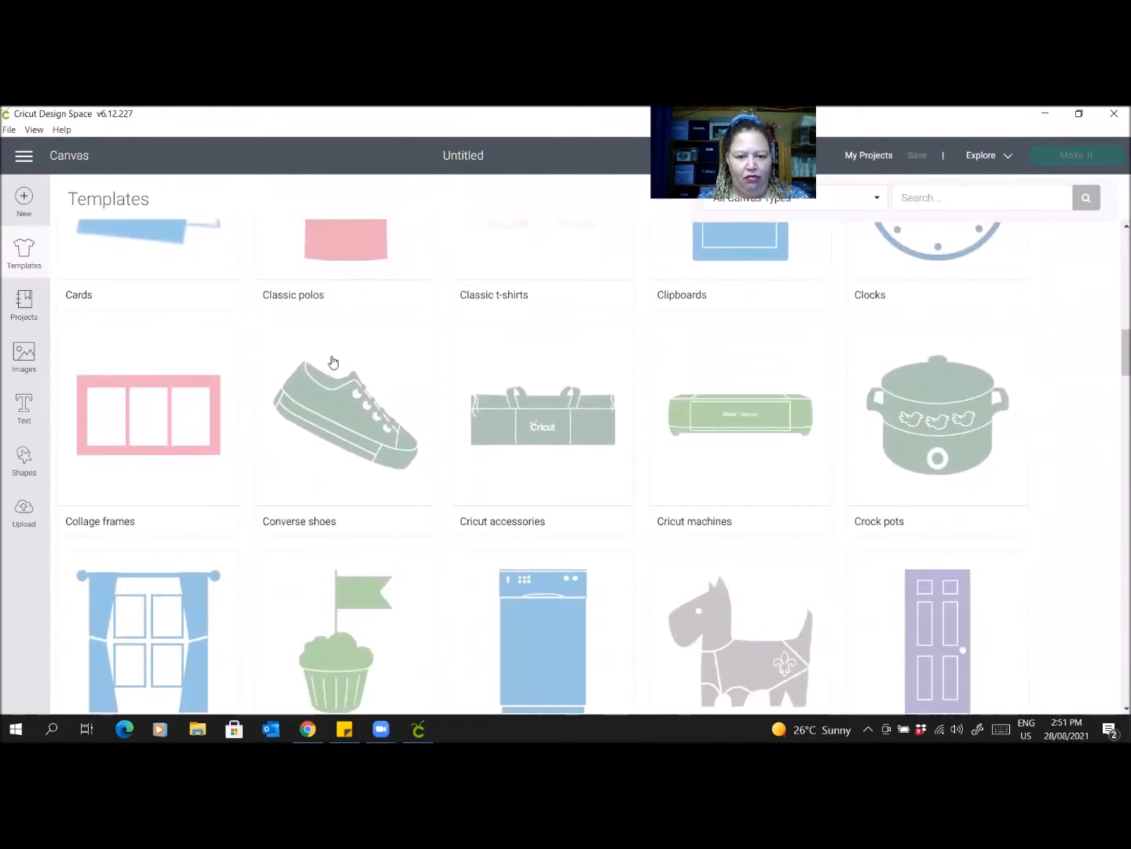
{"action": "scroll", "coordinate": [330, 362], "scroll_direction": "up", "scroll_amount": 1}
{"action": "scroll", "coordinate": [733, 298], "scroll_direction": "up", "scroll_amount": 2}
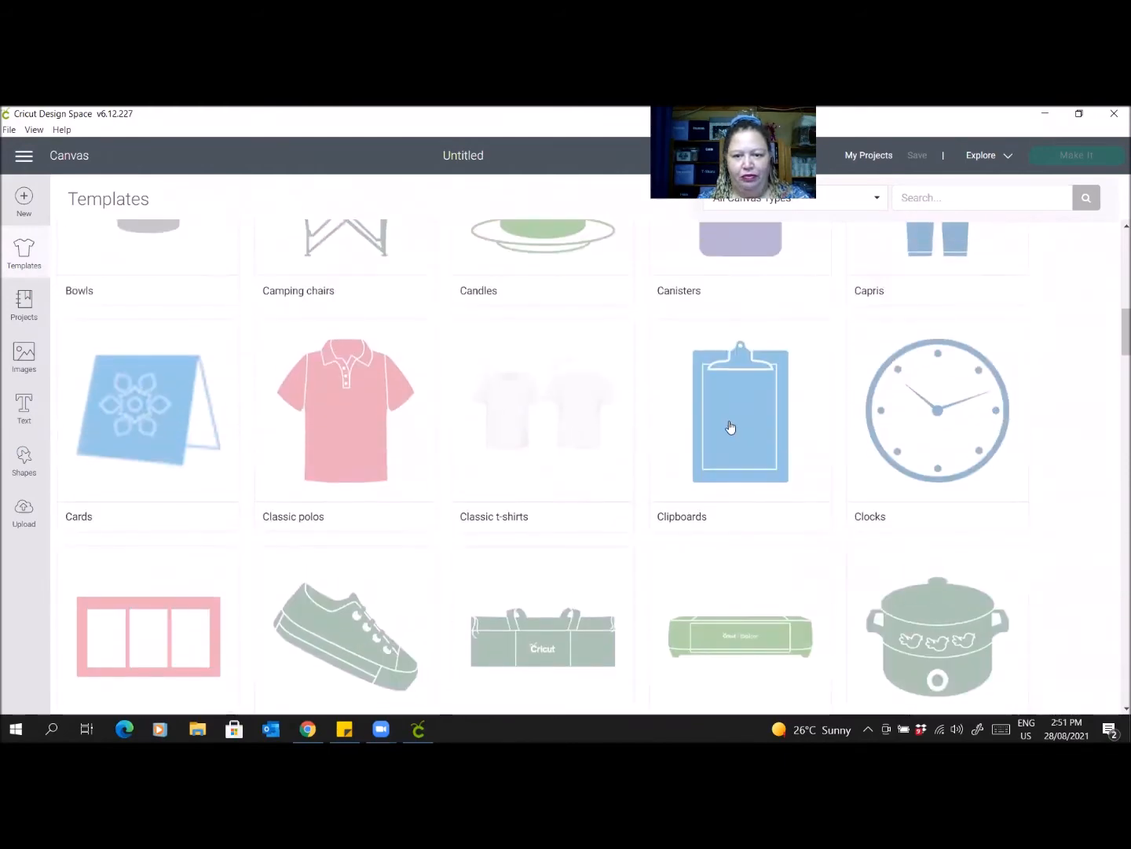
{"action": "left_click", "coordinate": [729, 426]}
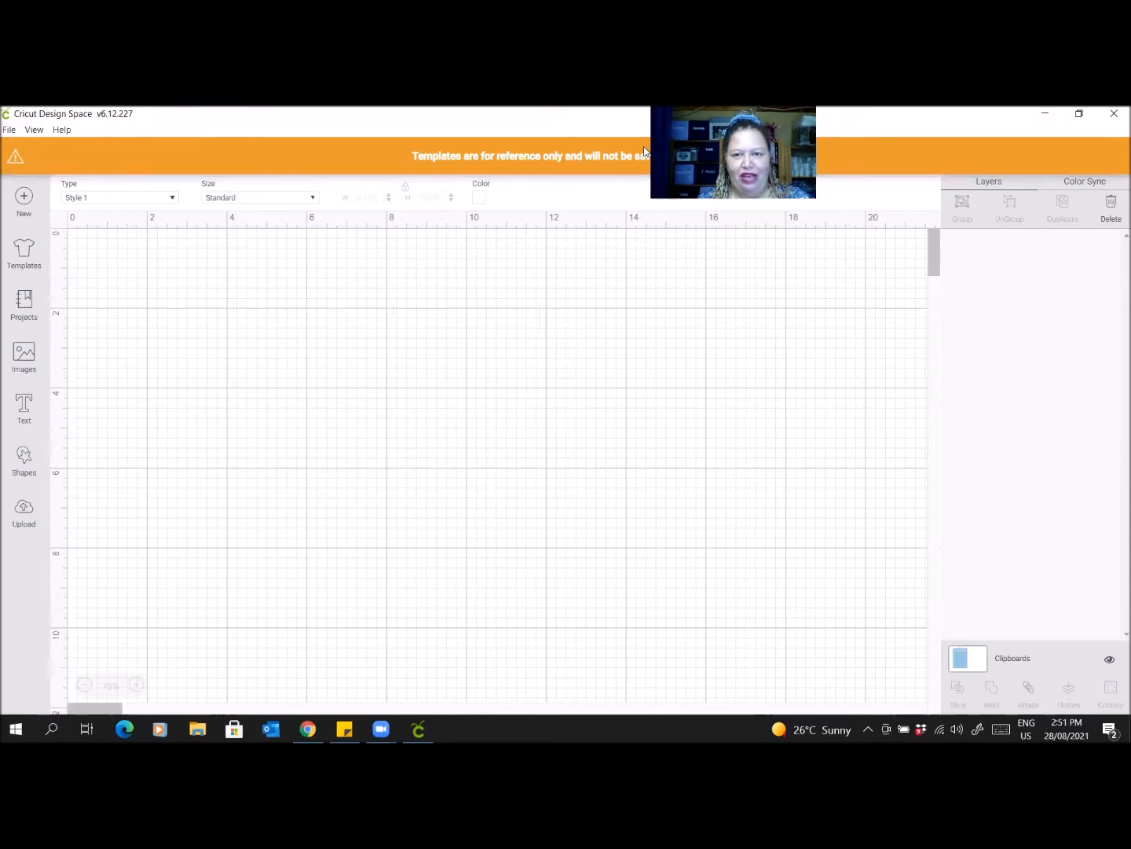
{"action": "left_click_drag", "start_coordinate": [827, 173], "coordinate": [847, 192]}
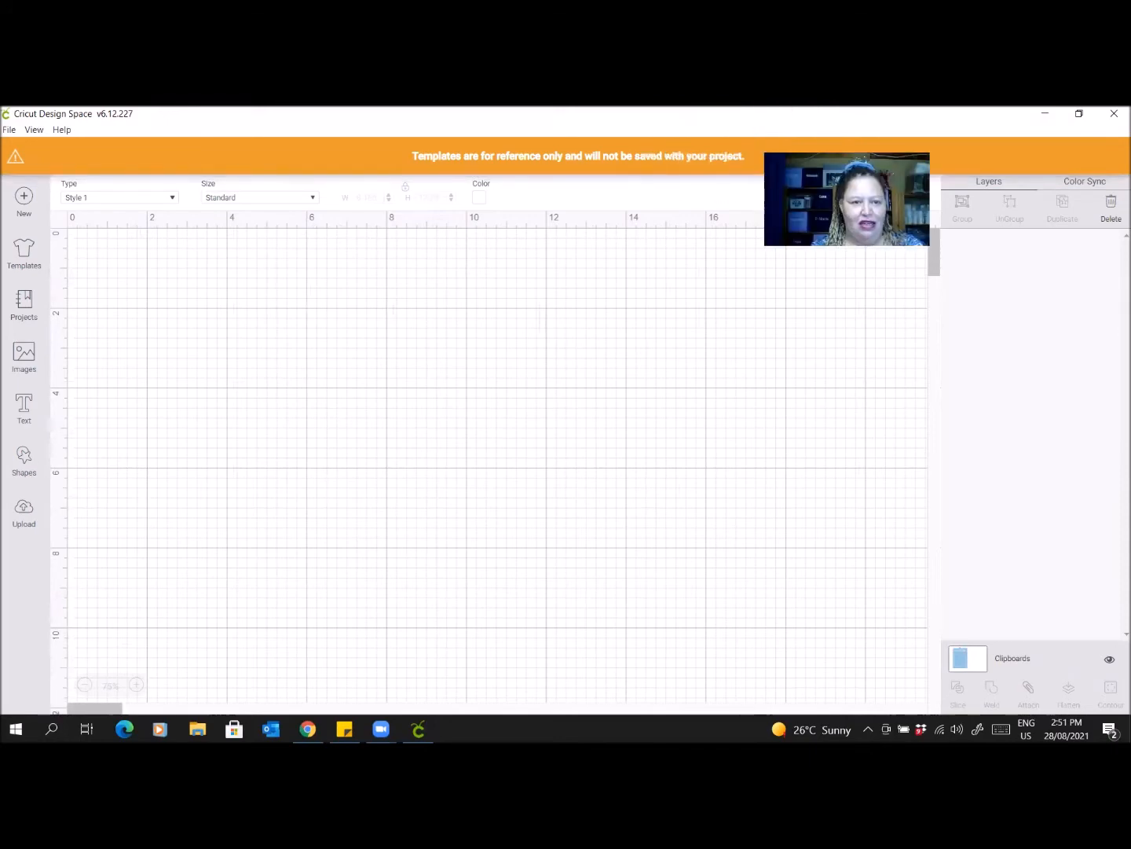
{"action": "left_click", "coordinate": [265, 386]}
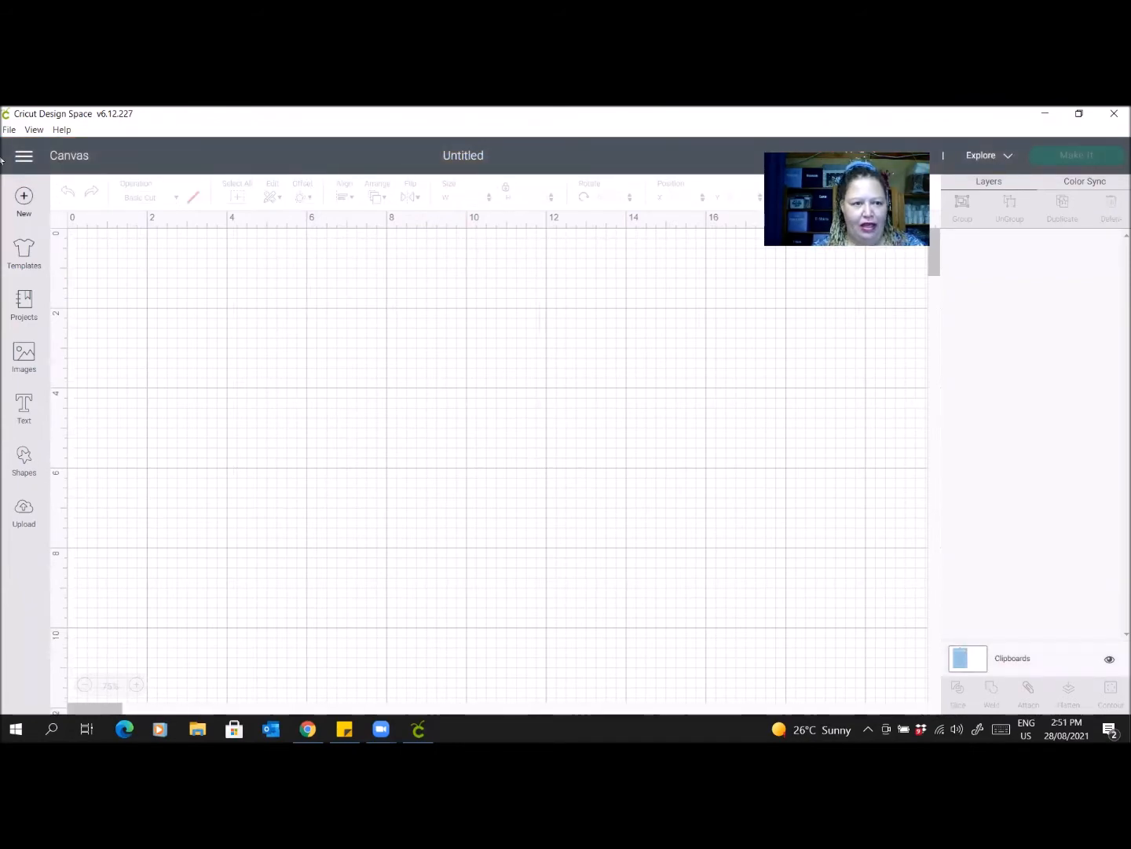
Try the Classic t-shirts template on the canvas and undo the template placement.
{"action": "left_click", "coordinate": [23, 253]}
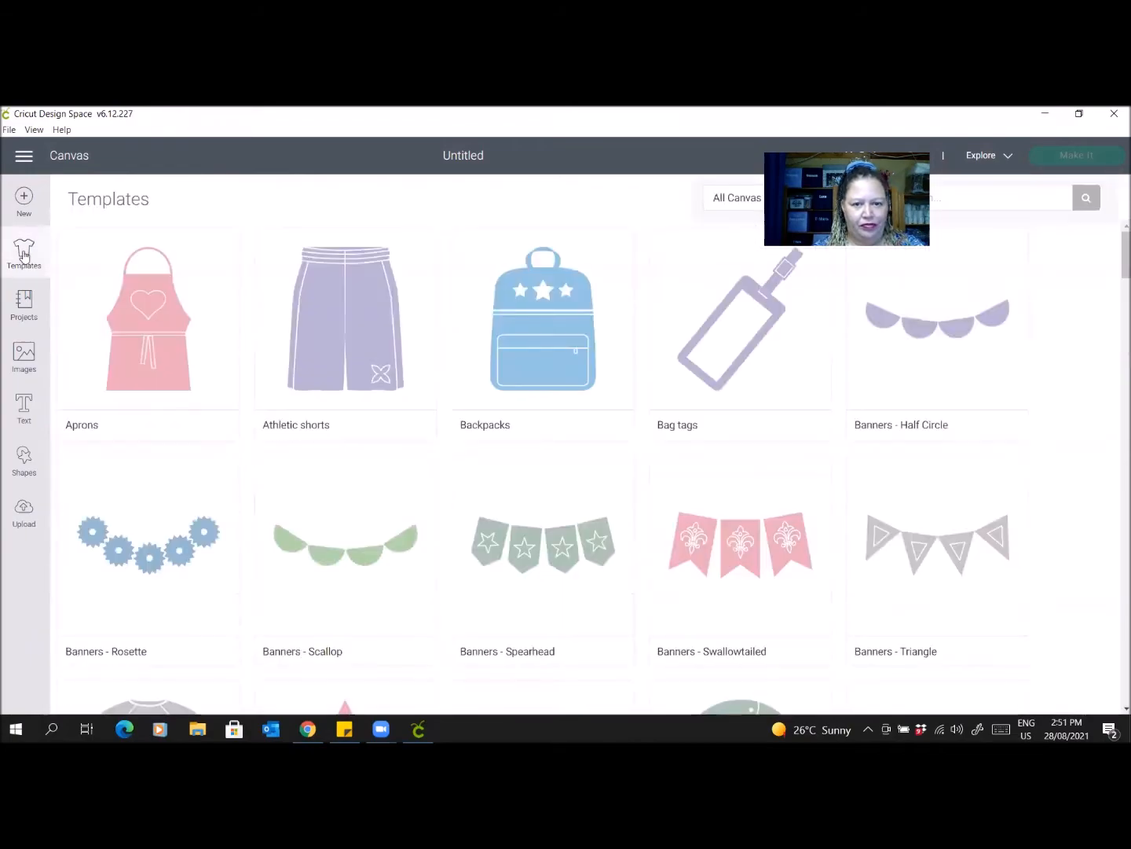
{"action": "scroll", "coordinate": [581, 466], "scroll_direction": "down", "scroll_amount": 3}
{"action": "scroll", "coordinate": [582, 465], "scroll_direction": "down", "scroll_amount": 9}
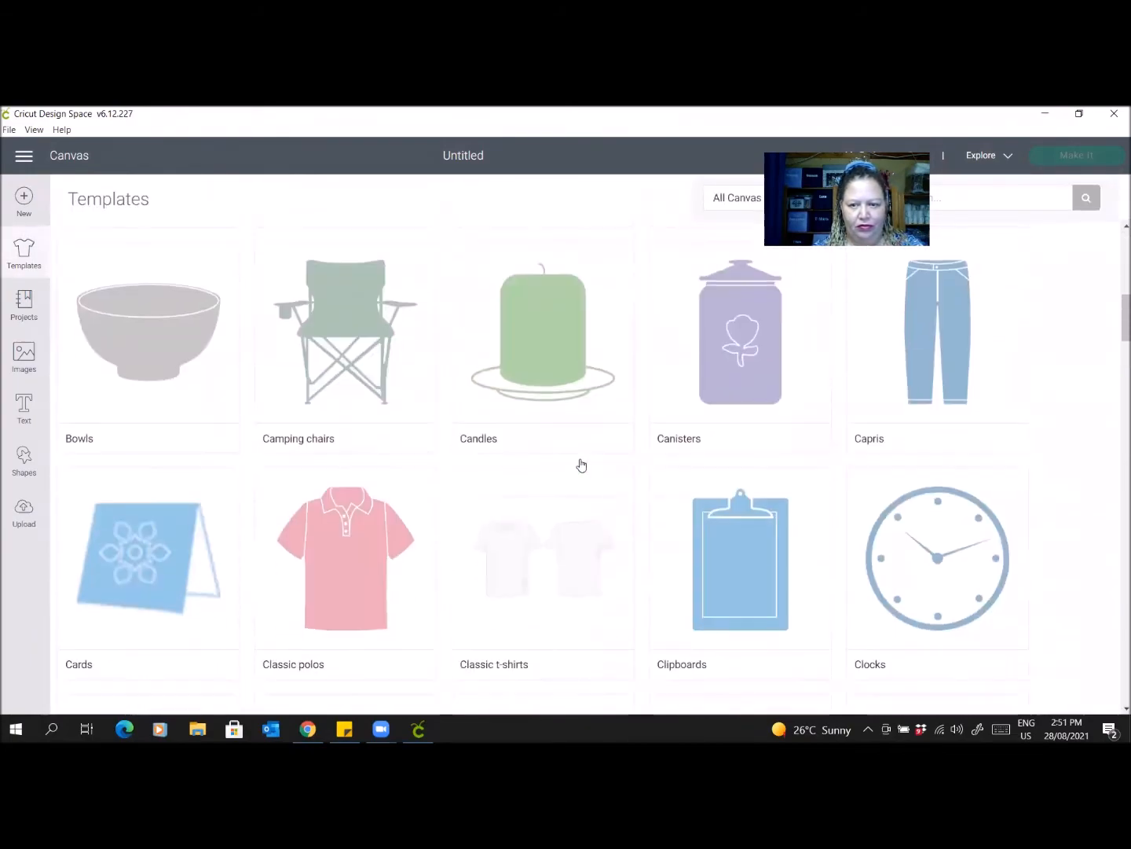
{"action": "scroll", "coordinate": [541, 336], "scroll_direction": "down", "scroll_amount": 1}
{"action": "scroll", "coordinate": [512, 332], "scroll_direction": "up", "scroll_amount": 1}
{"action": "left_click", "coordinate": [511, 332]}
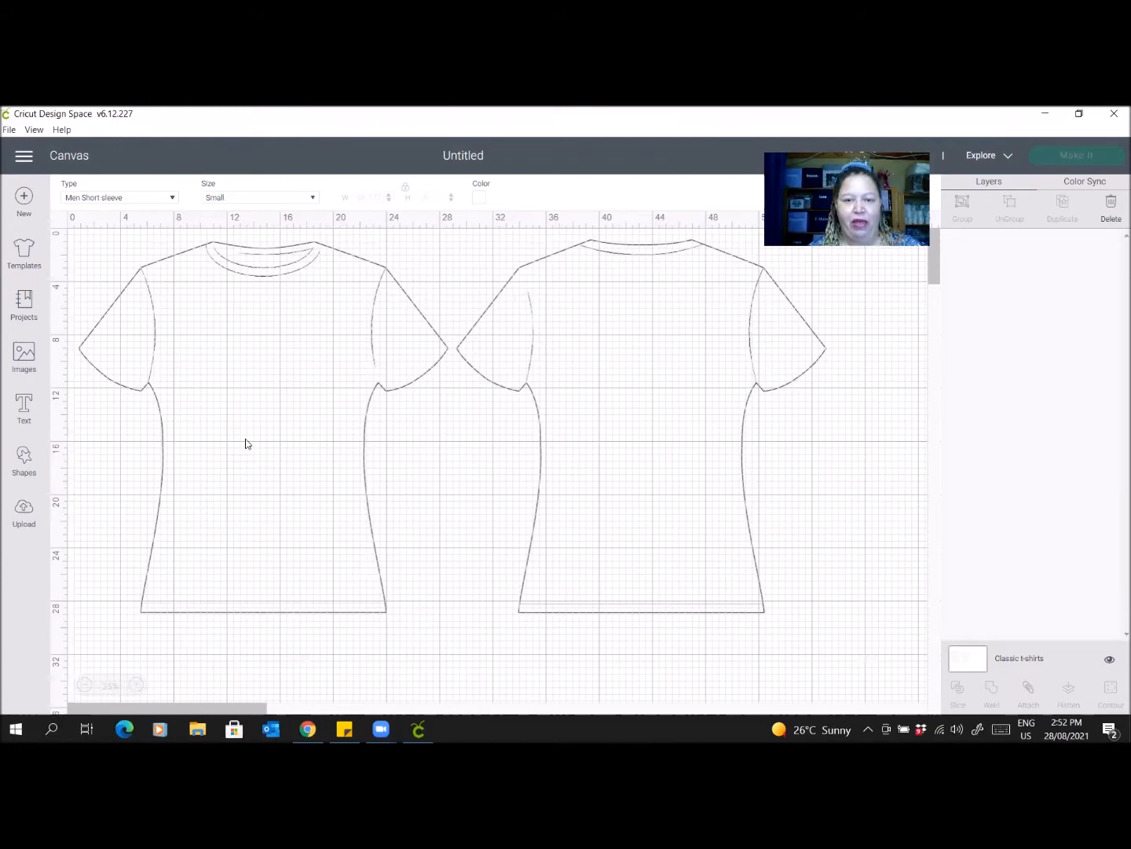
{"action": "left_click", "coordinate": [289, 378]}
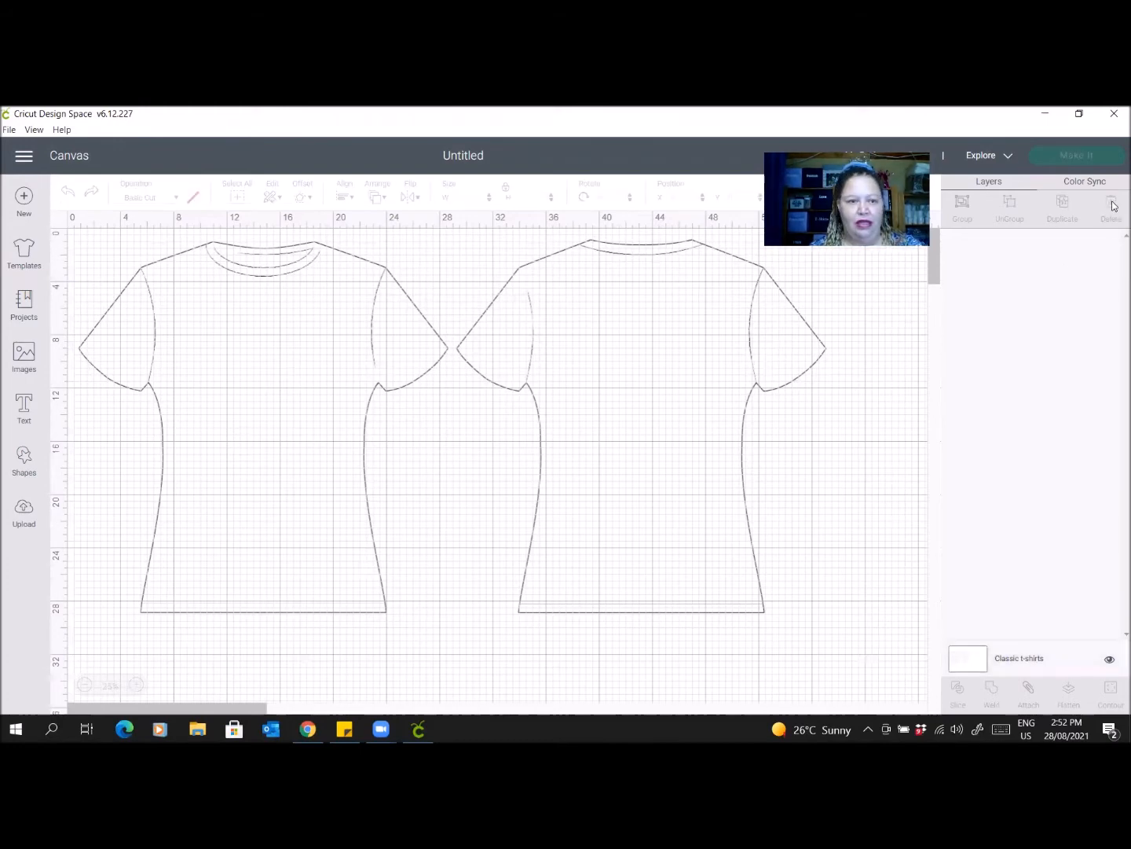
{"action": "left_click", "coordinate": [64, 194]}
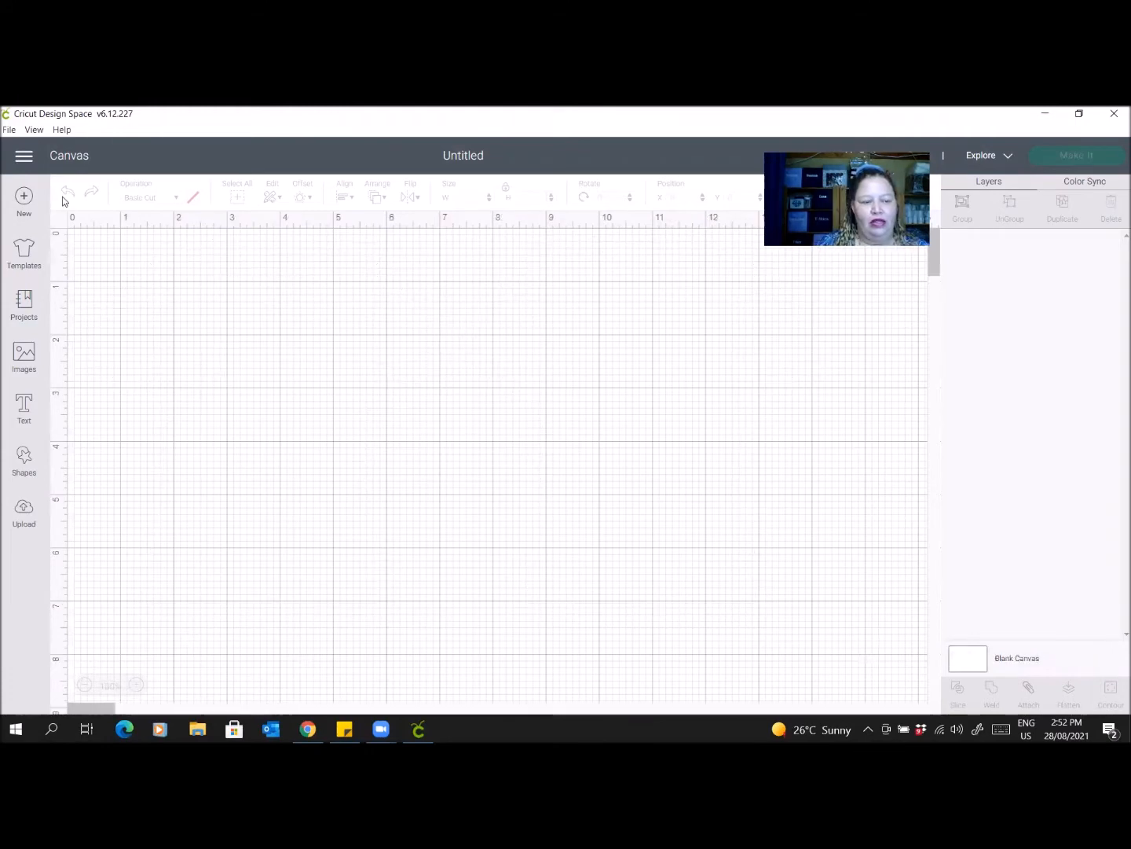
Filter the ready-made projects to the Free category and look through them.
{"action": "left_click", "coordinate": [25, 305]}
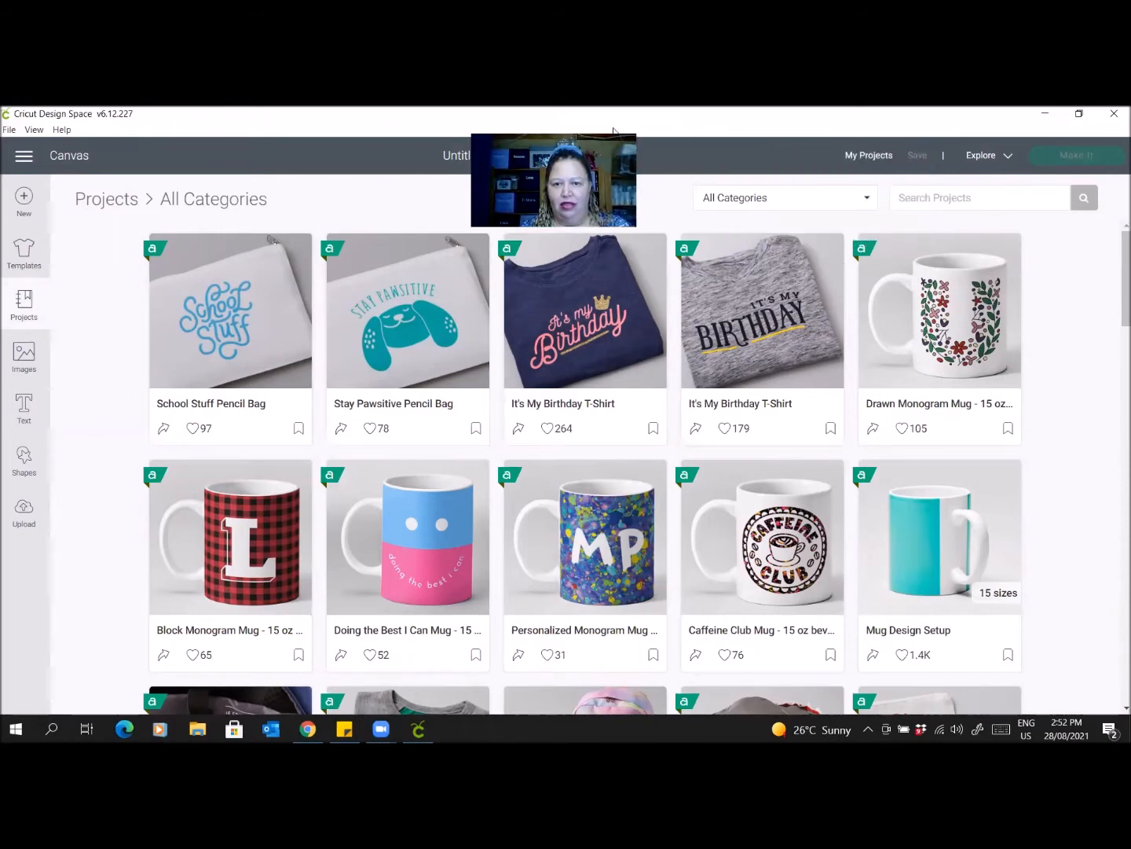
{"action": "left_click", "coordinate": [869, 203]}
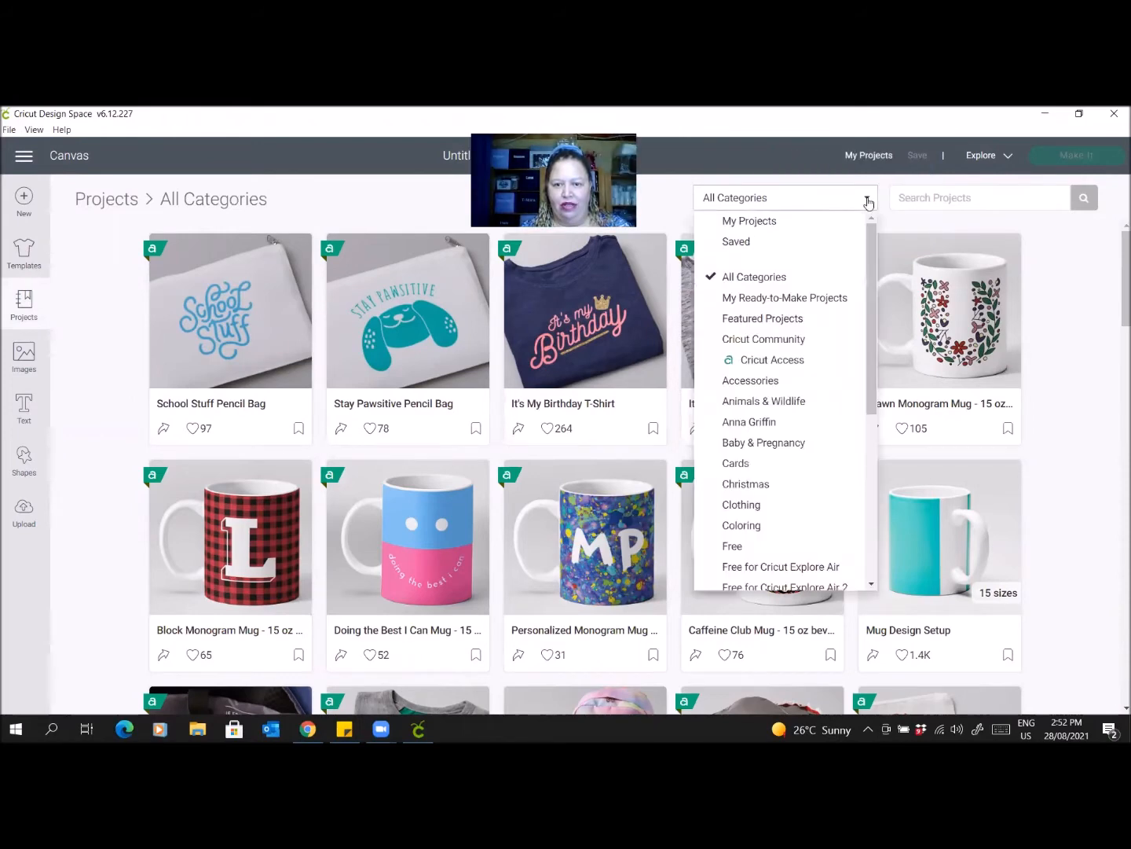
{"action": "left_click", "coordinate": [732, 546]}
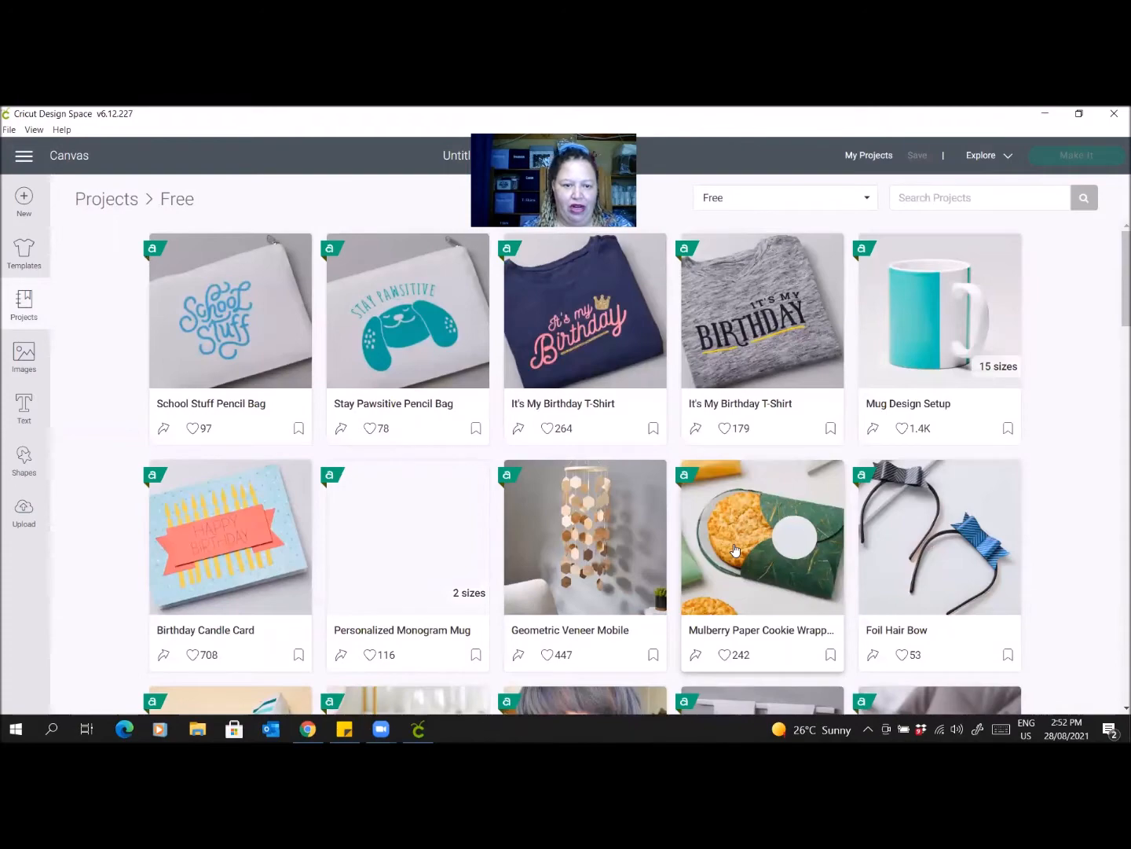
{"action": "scroll", "coordinate": [736, 528], "scroll_direction": "down", "scroll_amount": 2}
{"action": "scroll", "coordinate": [735, 528], "scroll_direction": "down", "scroll_amount": 5}
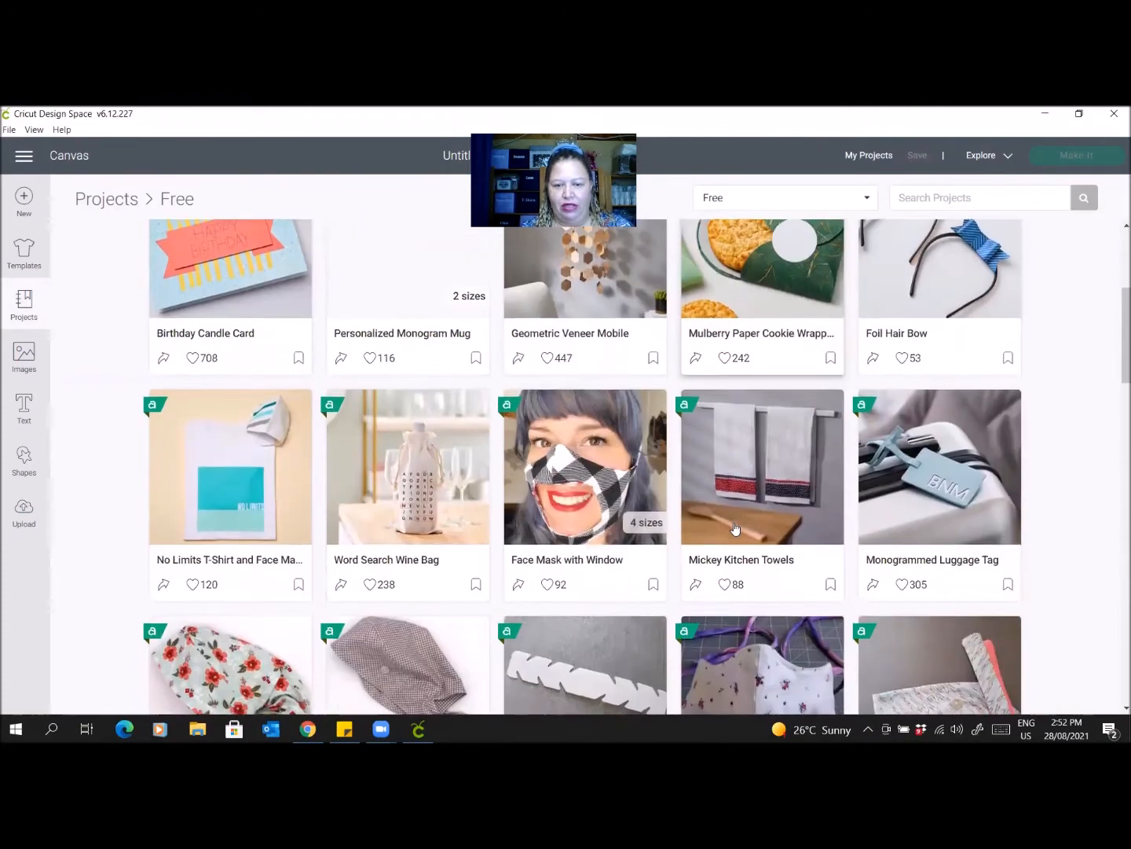
{"action": "scroll", "coordinate": [735, 528], "scroll_direction": "down", "scroll_amount": 7}
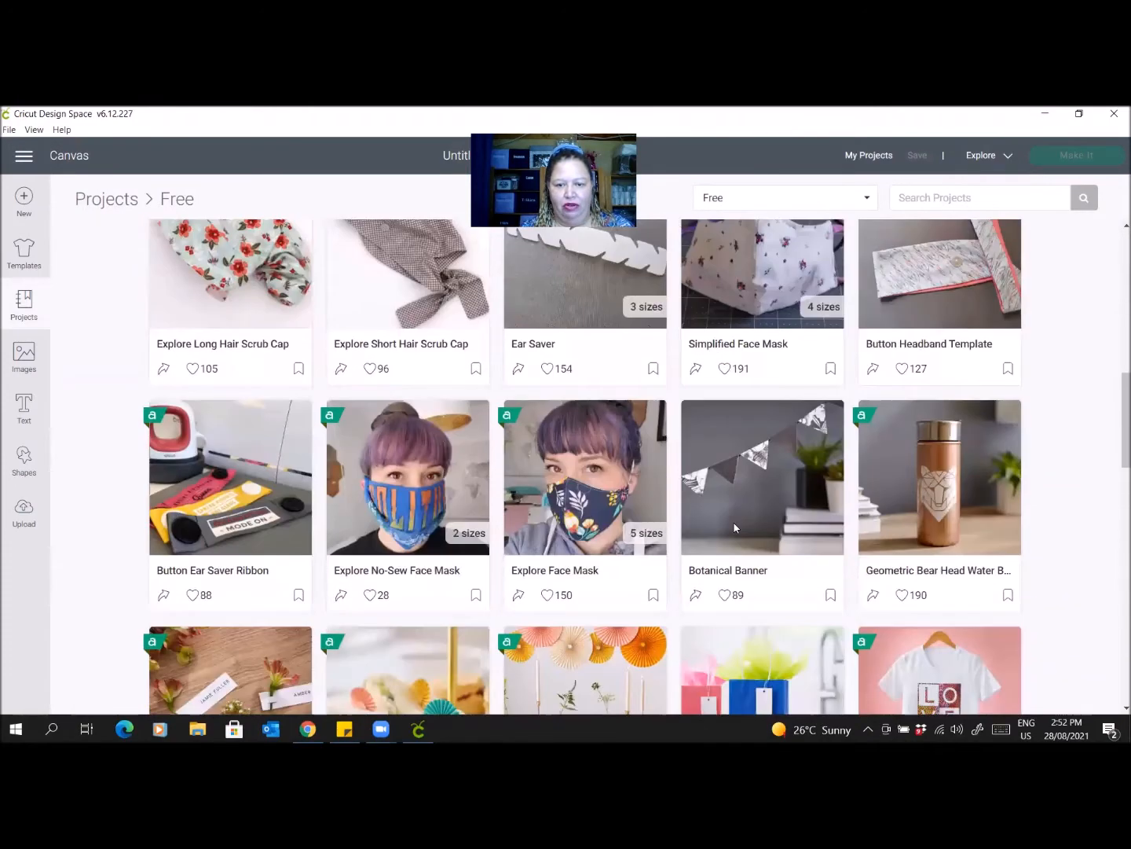
{"action": "scroll", "coordinate": [736, 528], "scroll_direction": "up", "scroll_amount": 17}
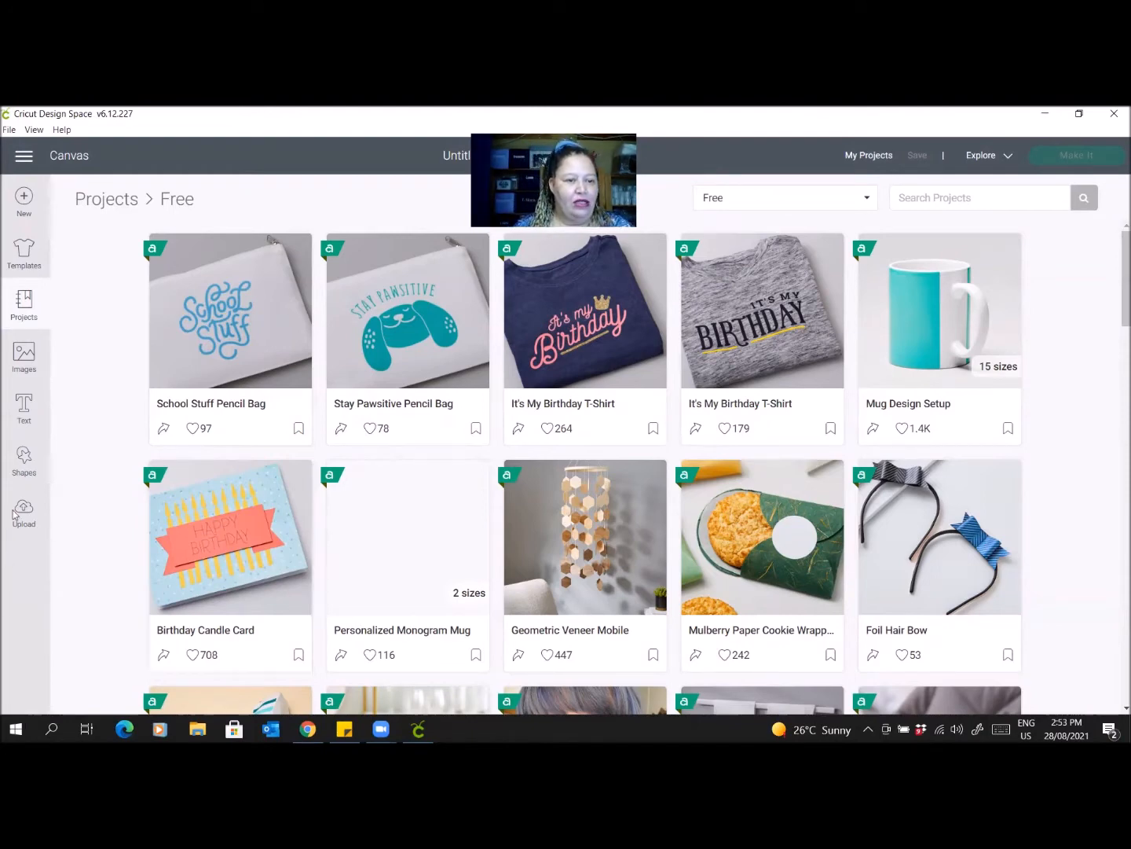
Look over the image library and examine its Project Type and Operation Type filter options.
{"action": "left_click", "coordinate": [24, 355]}
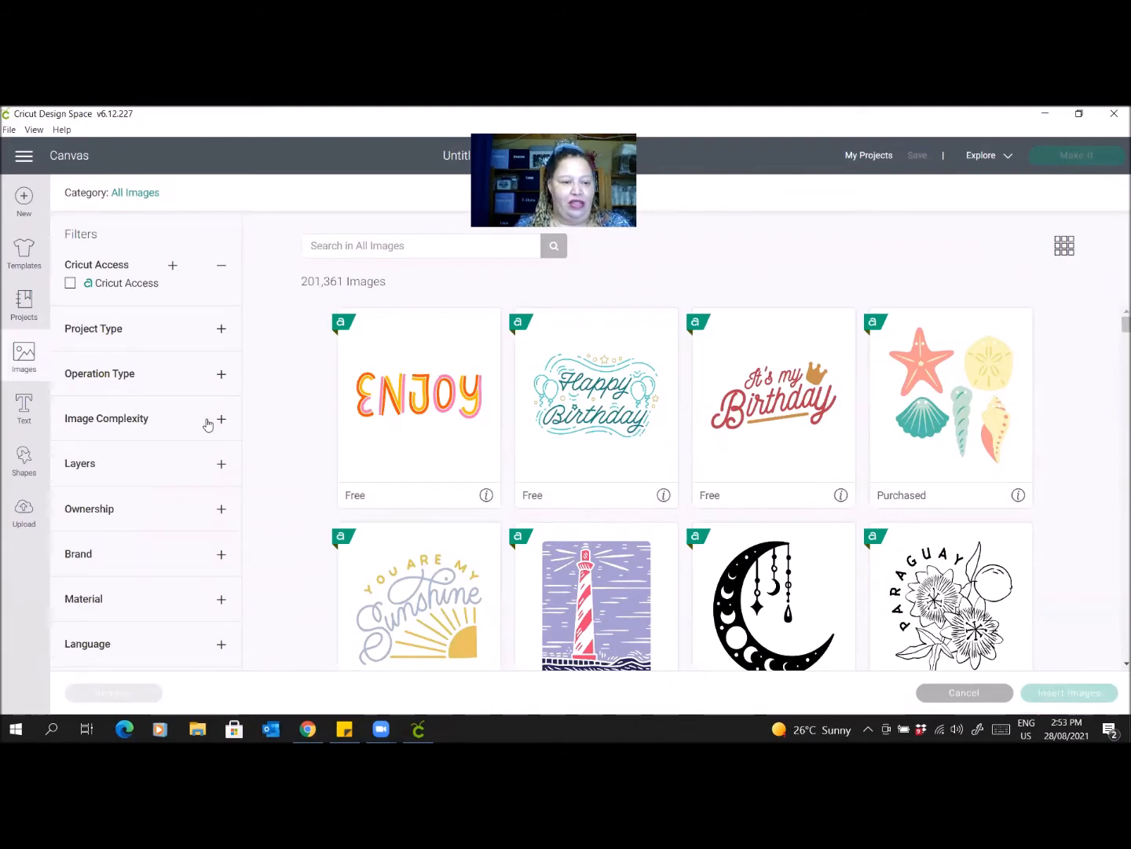
{"action": "left_click", "coordinate": [222, 330]}
{"action": "left_click", "coordinate": [216, 332]}
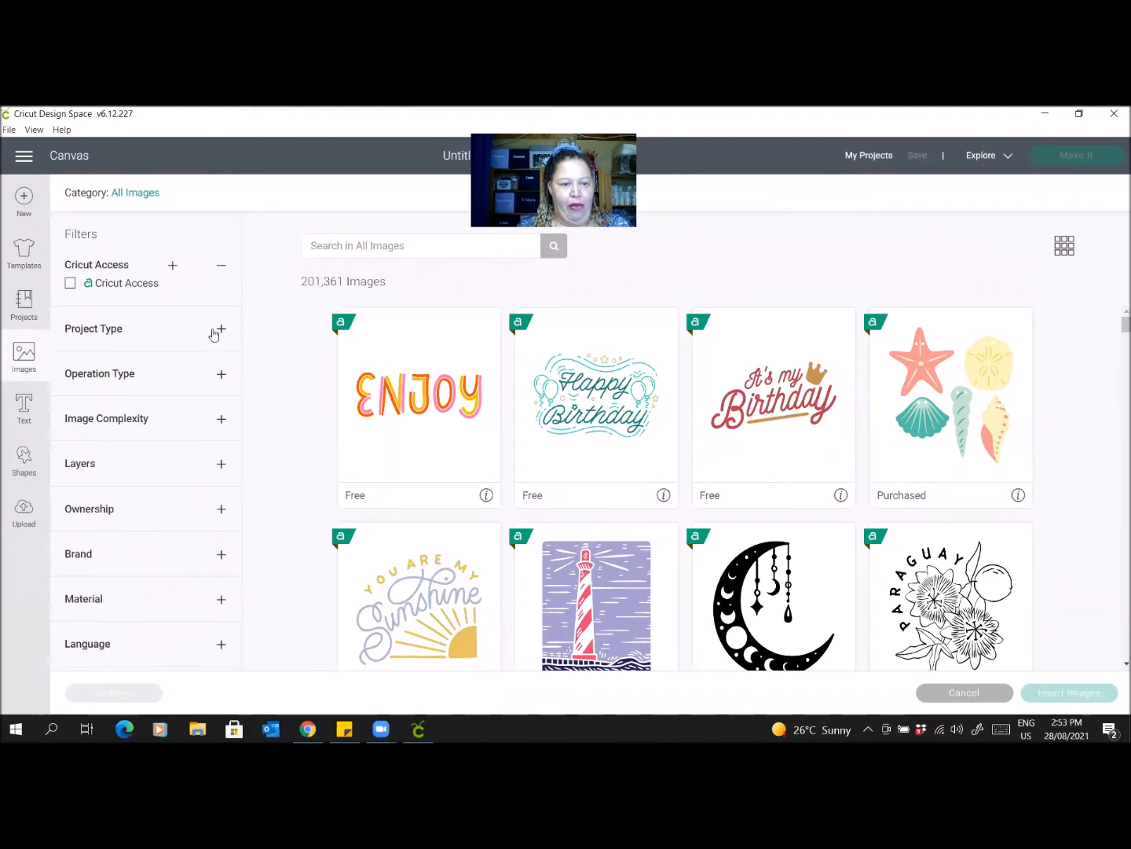
{"action": "left_click", "coordinate": [221, 376]}
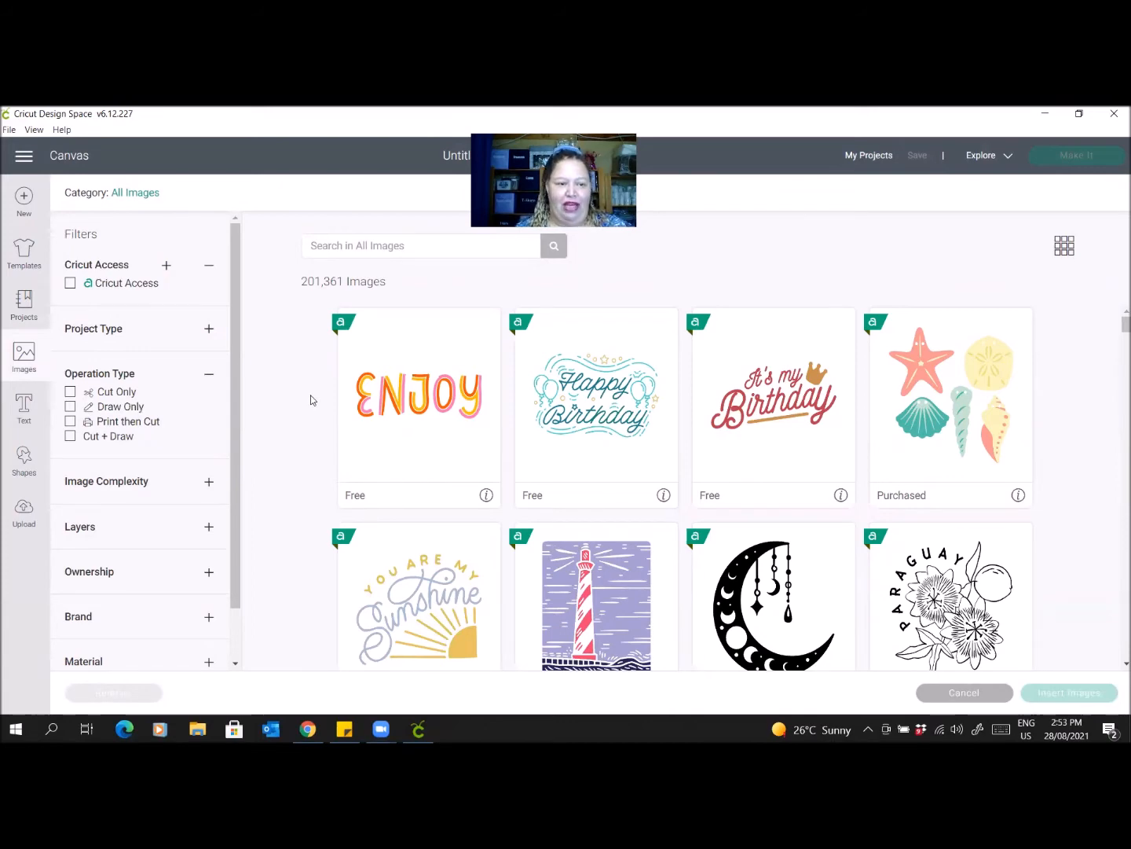
Bring up the text options on the canvas and view the available basic shapes, including the score line.
{"action": "left_click", "coordinate": [24, 404]}
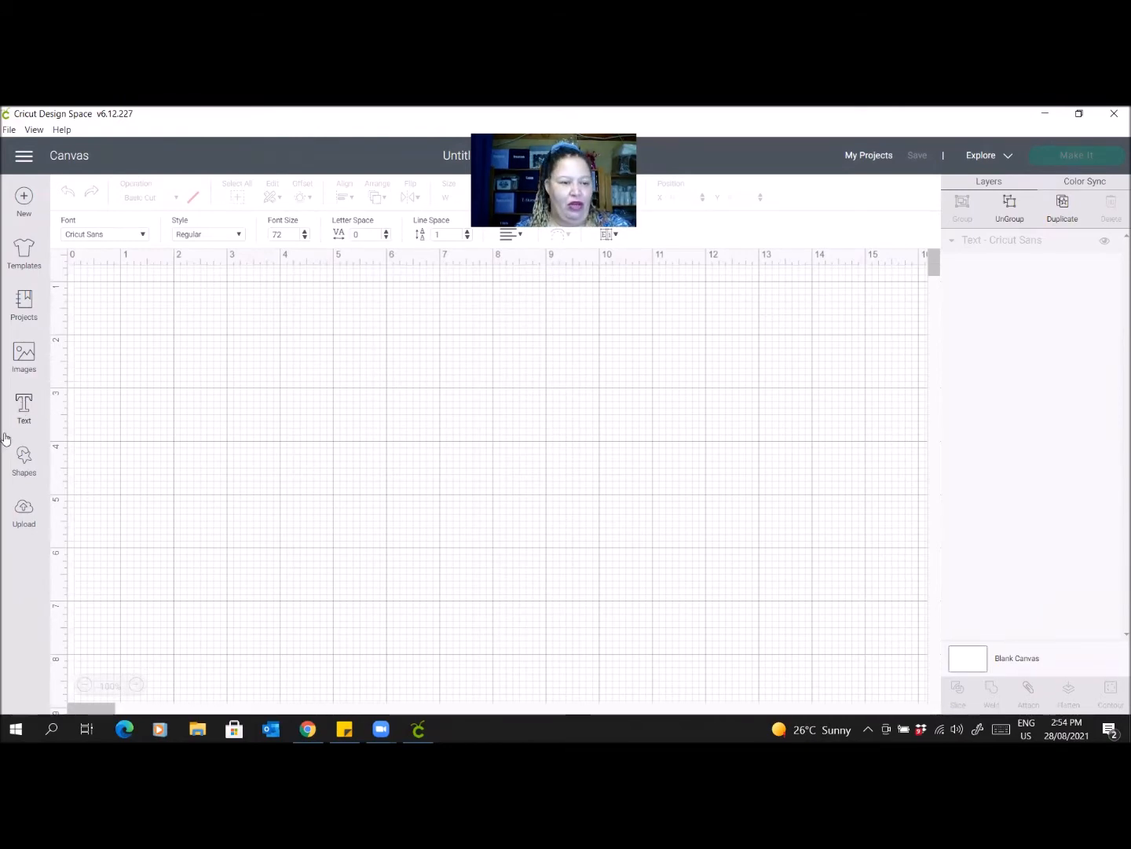
{"action": "left_click", "coordinate": [23, 459]}
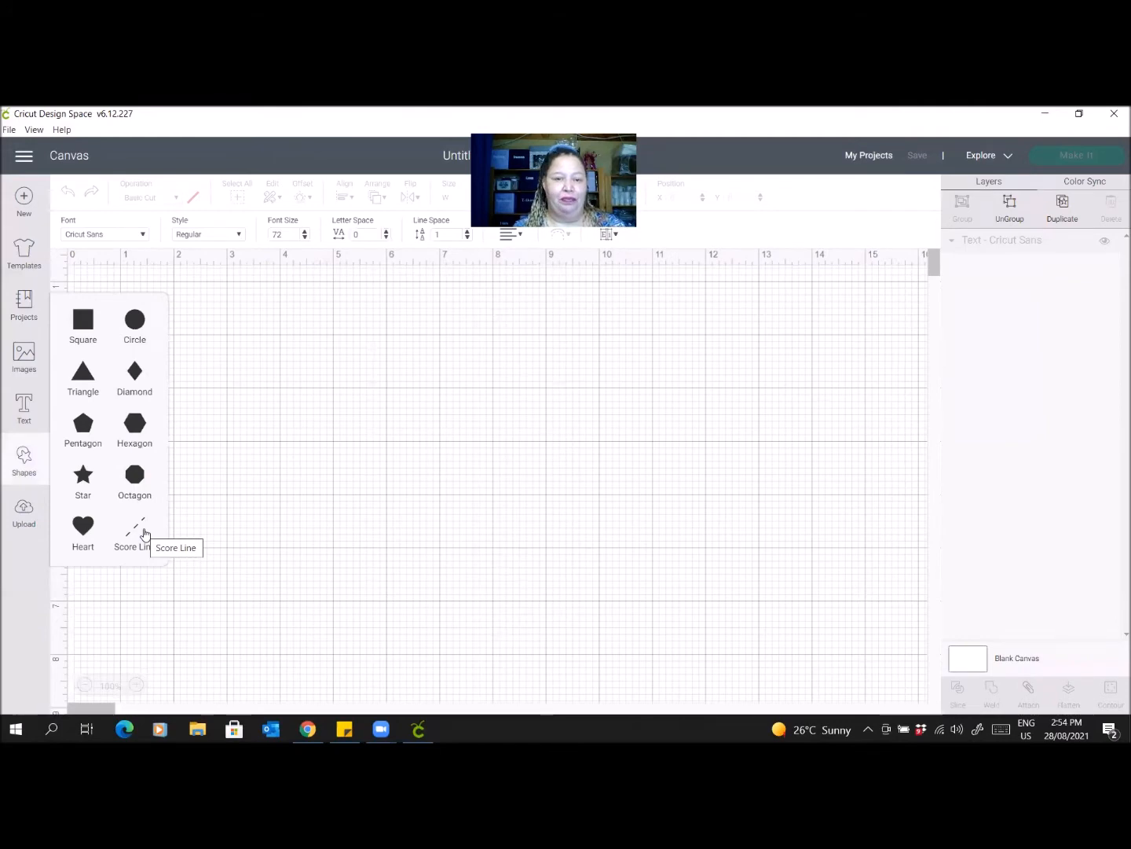
Upload the Welcome Autumn SVG from the Welcome Autumn folder as a cut image, keeping its name.
{"action": "left_click", "coordinate": [23, 511]}
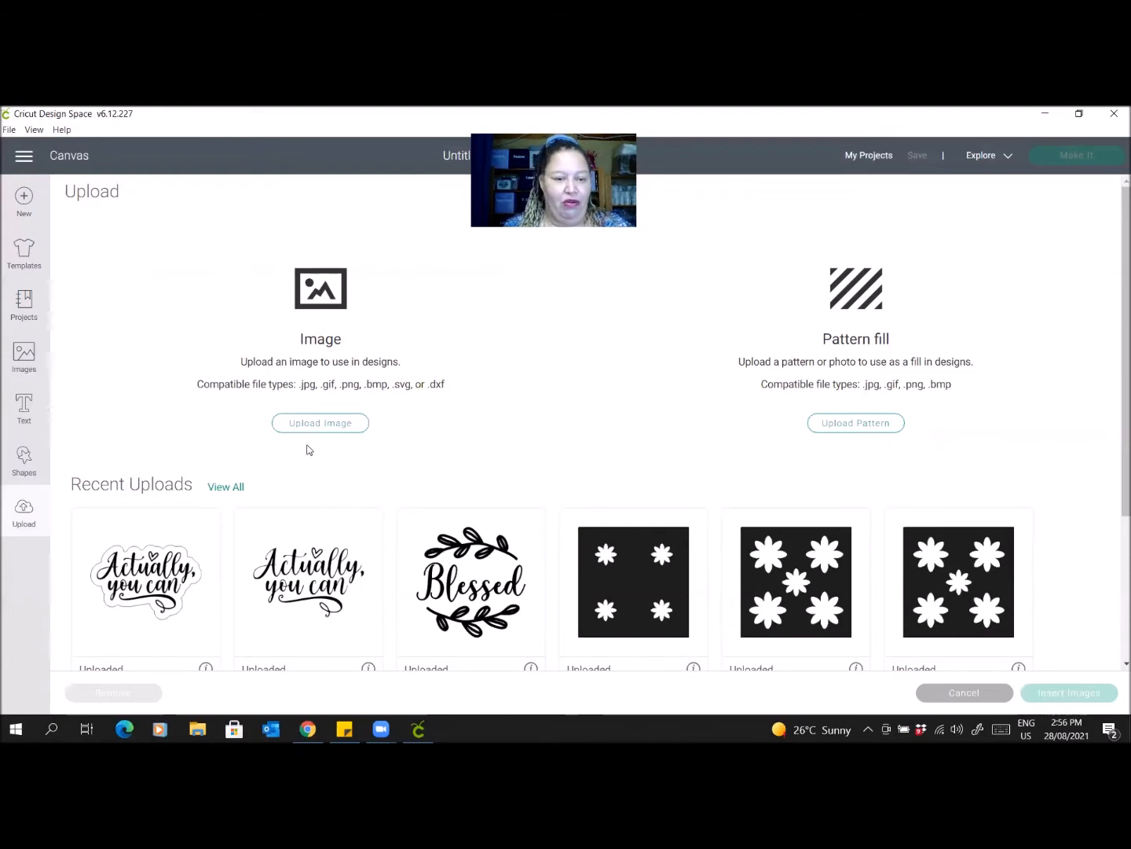
{"action": "left_click", "coordinate": [309, 424]}
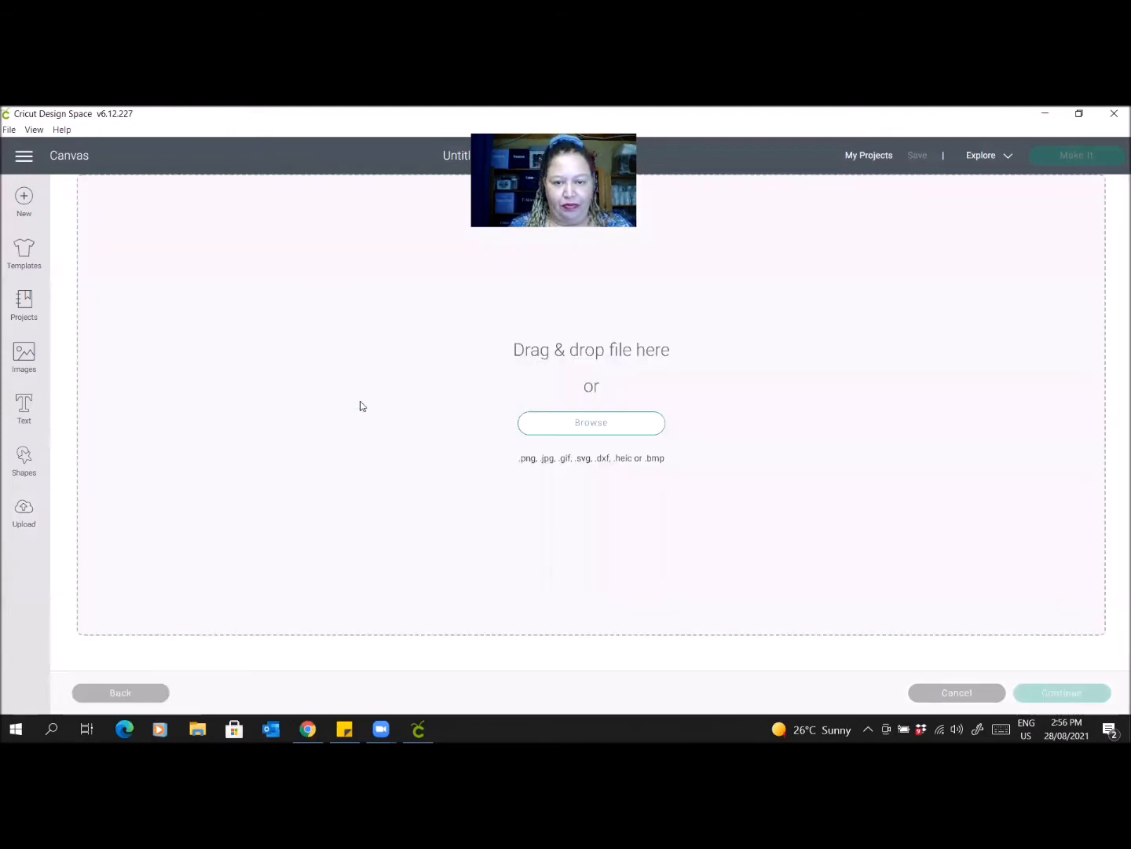
{"action": "left_click", "coordinate": [589, 424]}
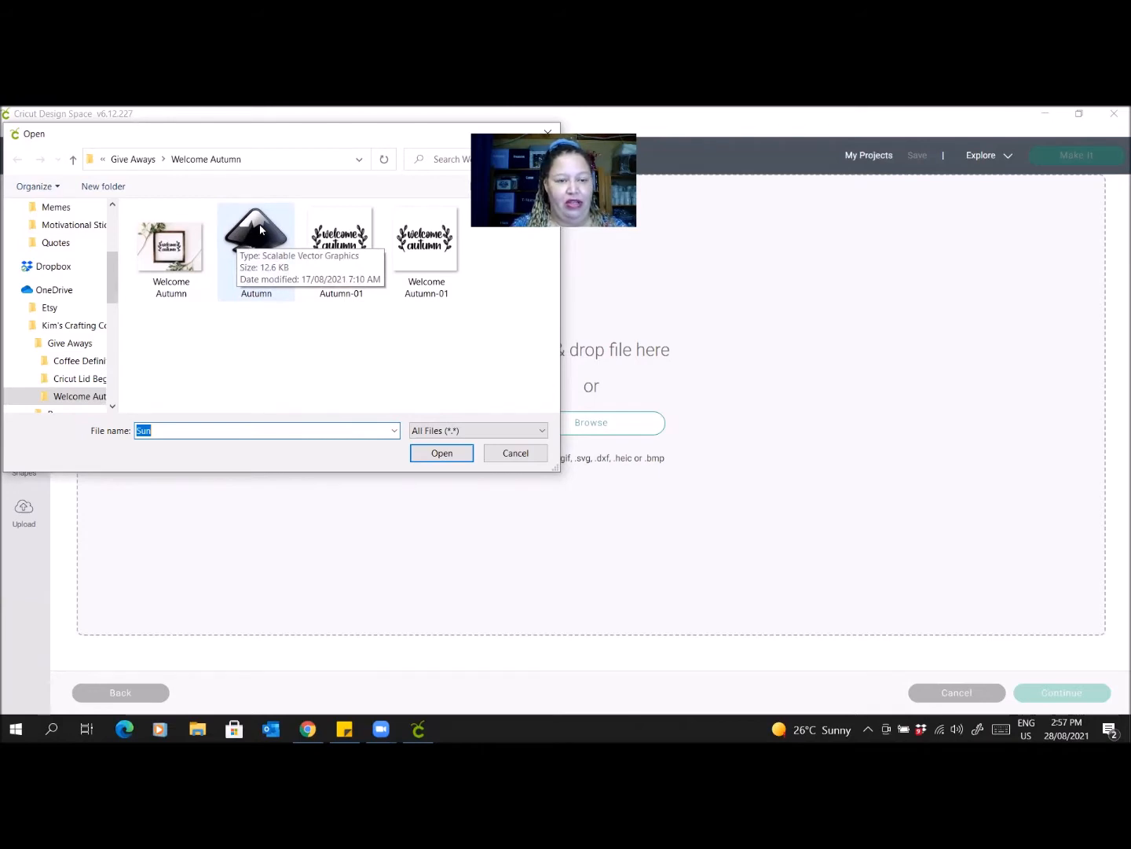
{"action": "left_click", "coordinate": [259, 224]}
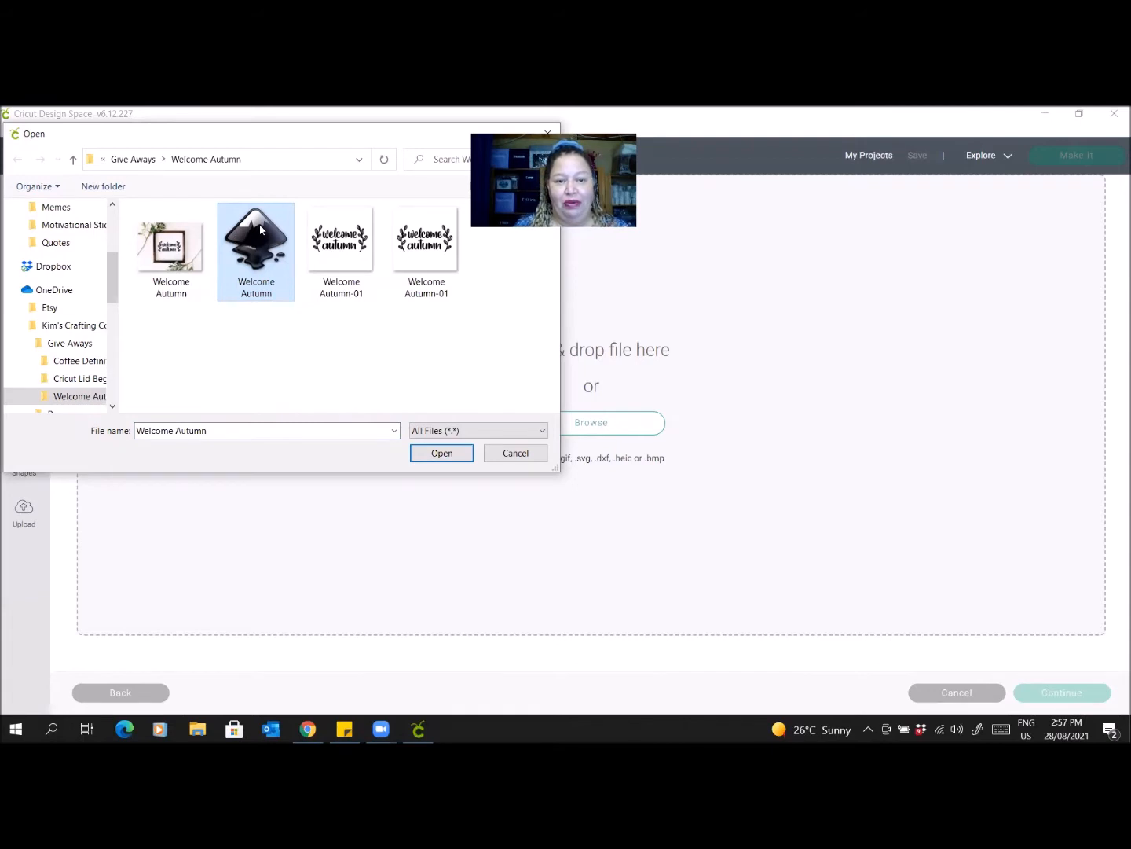
{"action": "left_click", "coordinate": [442, 453]}
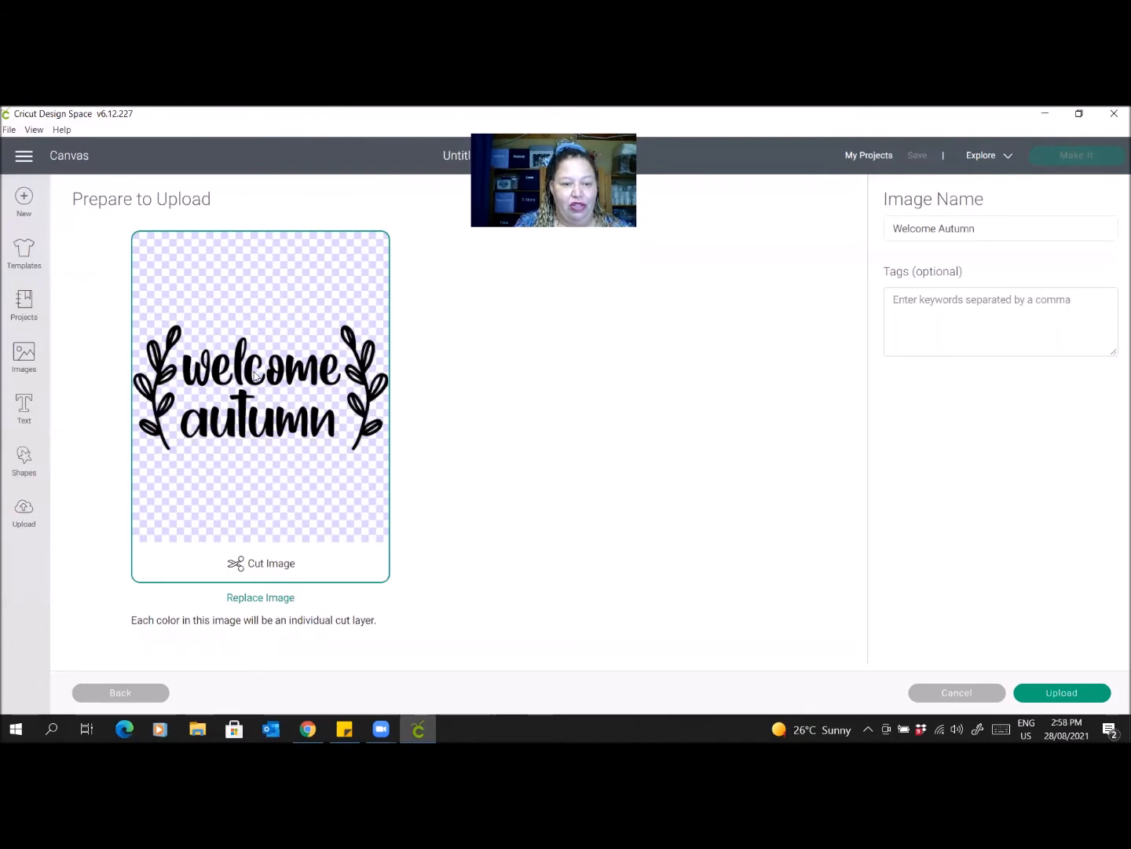
{"action": "left_click", "coordinate": [1060, 697]}
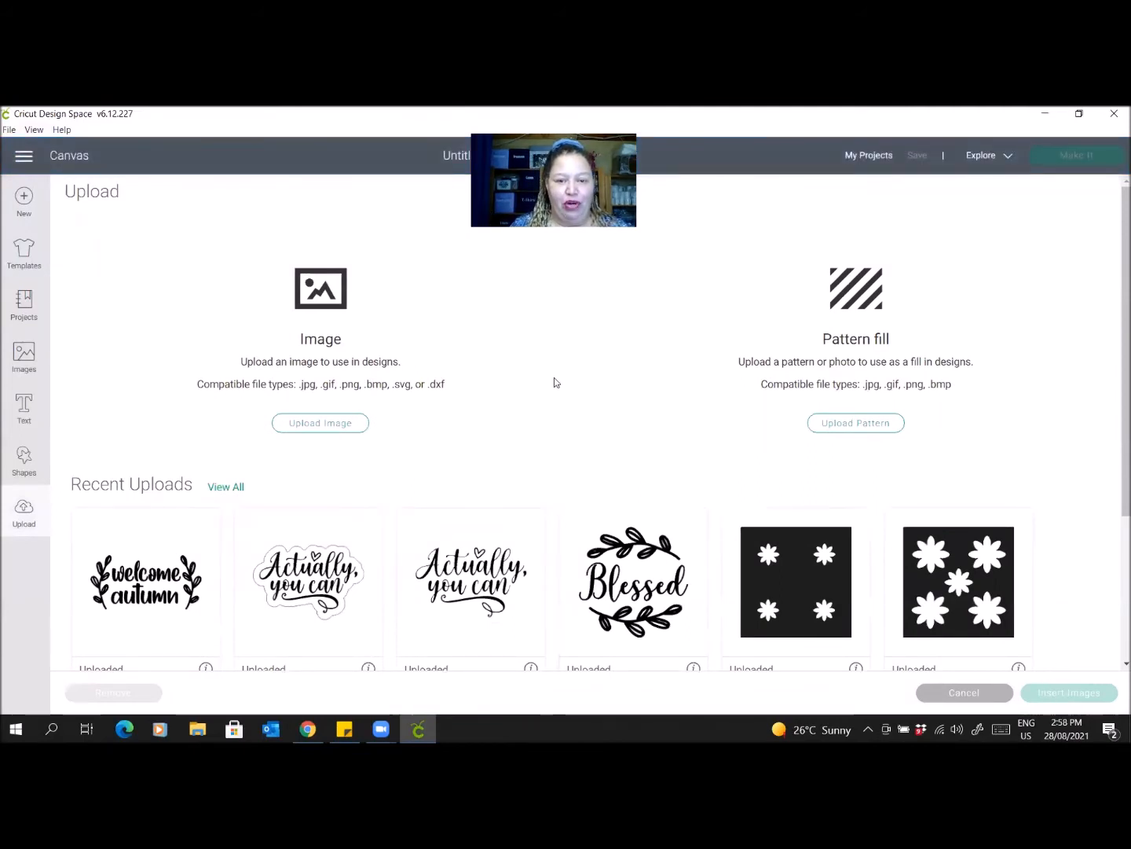
Insert the uploaded Welcome Autumn image from the recent uploads onto the canvas.
{"action": "scroll", "coordinate": [555, 380], "scroll_direction": "down", "scroll_amount": 1}
{"action": "scroll", "coordinate": [554, 379], "scroll_direction": "down", "scroll_amount": 3}
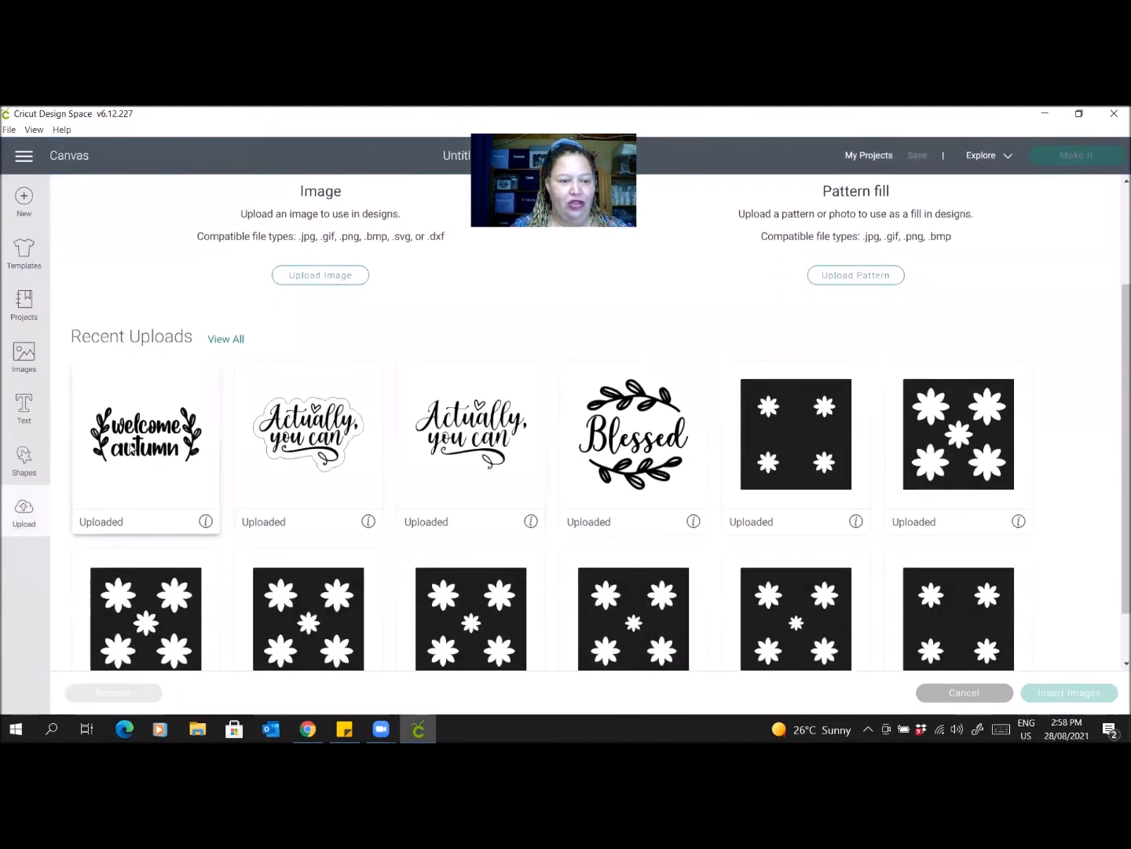
{"action": "left_click", "coordinate": [130, 448]}
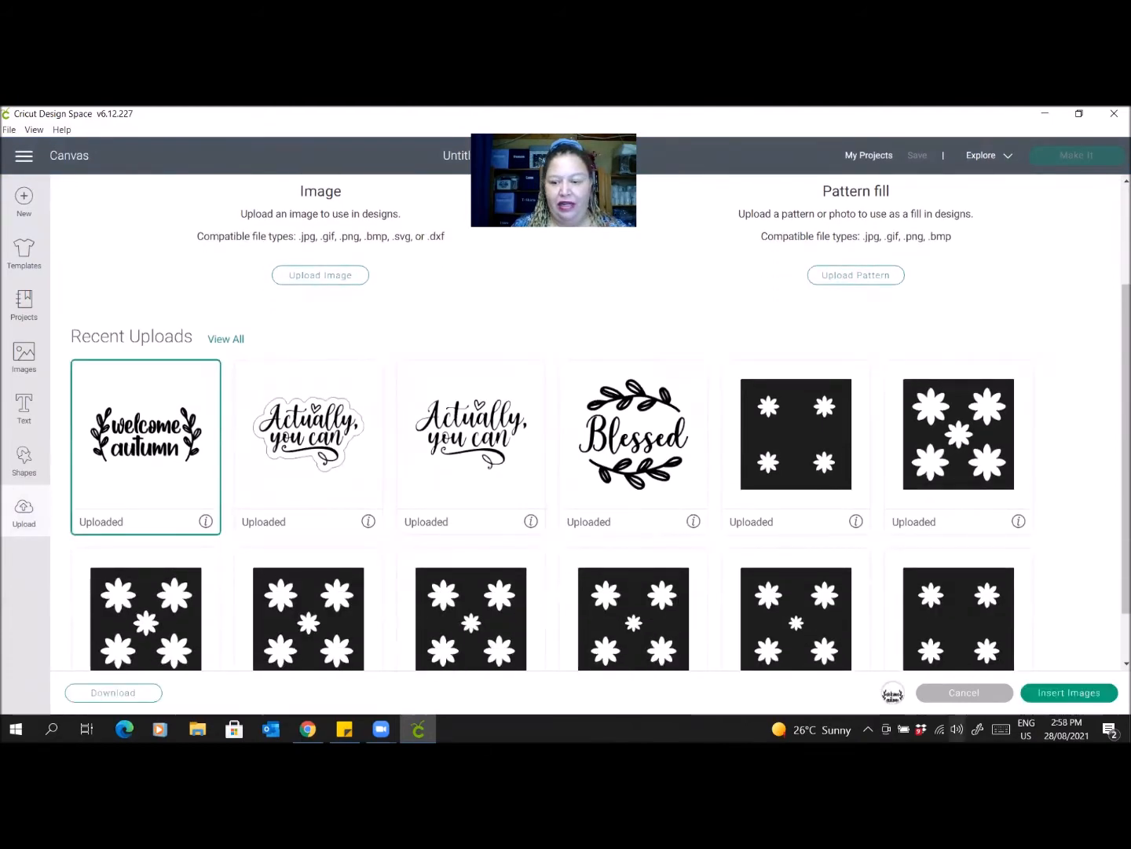
{"action": "left_click", "coordinate": [1080, 699]}
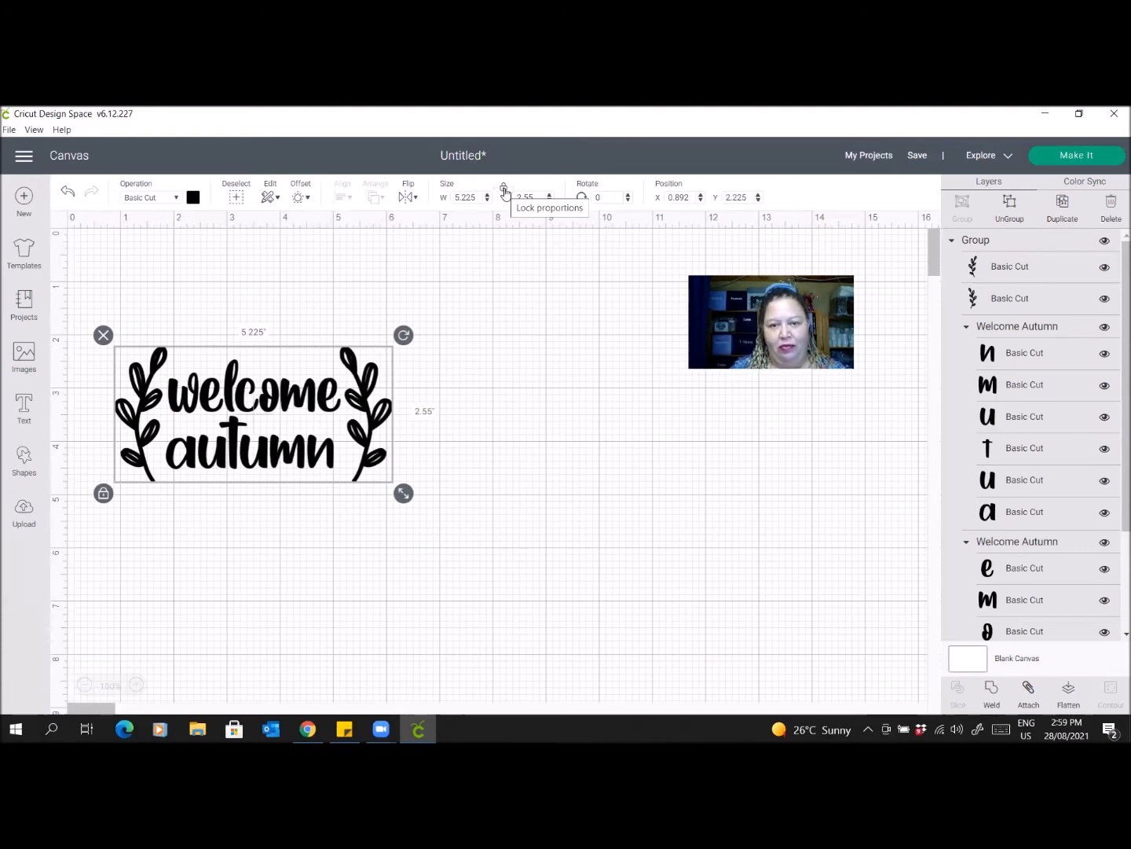
Set the Welcome Autumn design's width to 3.00 inches with its proportions locked.
{"action": "left_click_drag", "start_coordinate": [480, 198], "coordinate": [442, 197]}
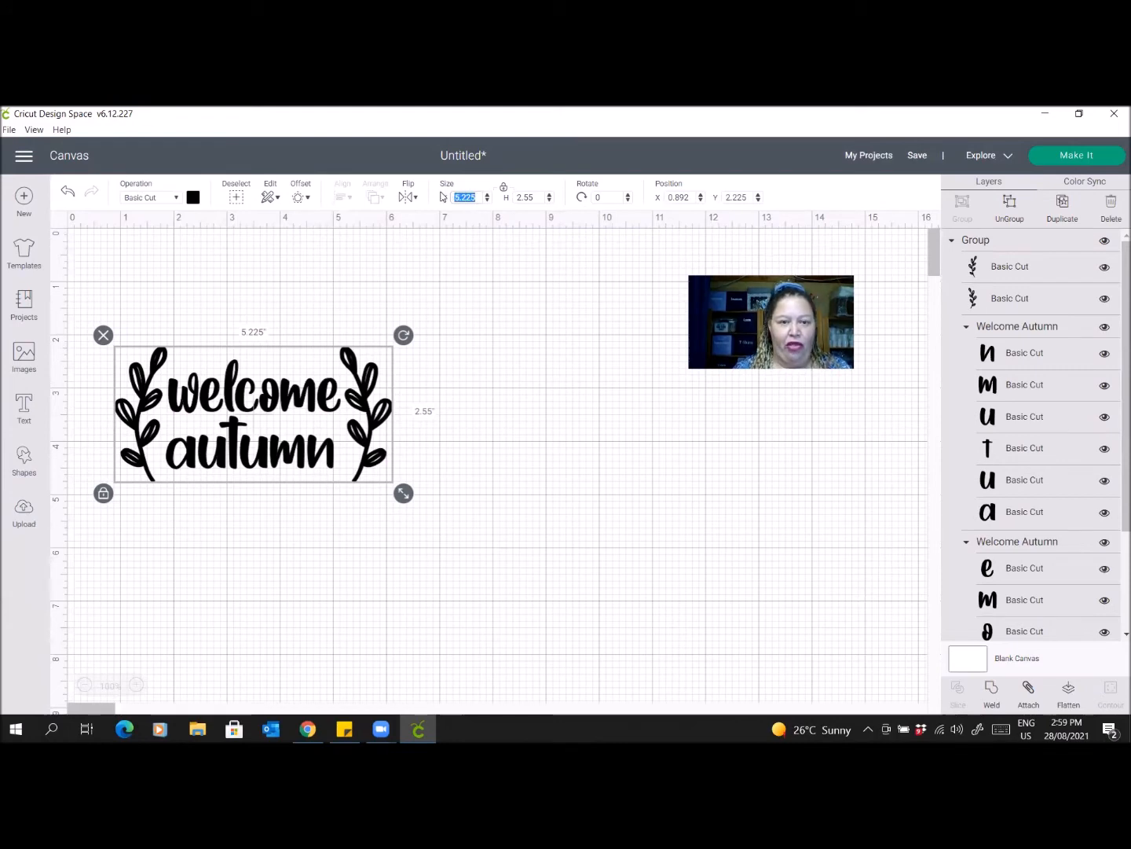
{"action": "type", "text": "3.00"}
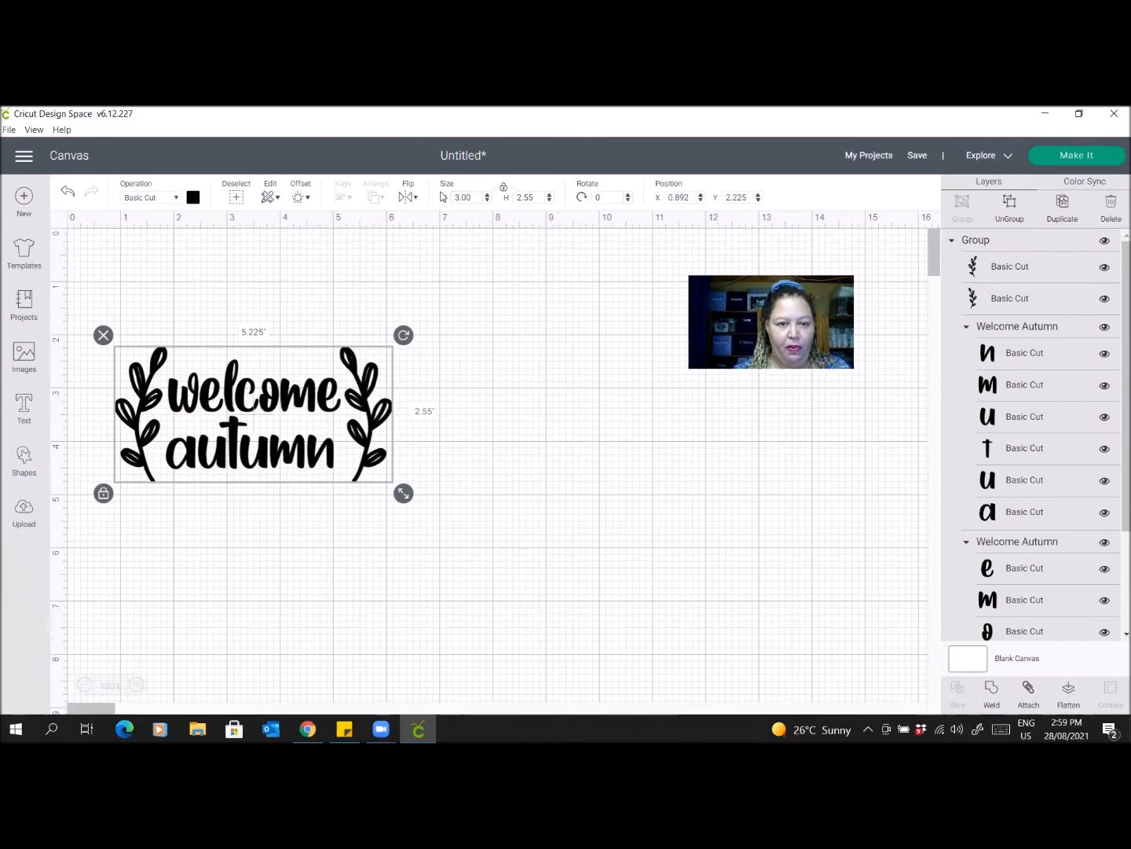
{"action": "key", "text": "Return"}
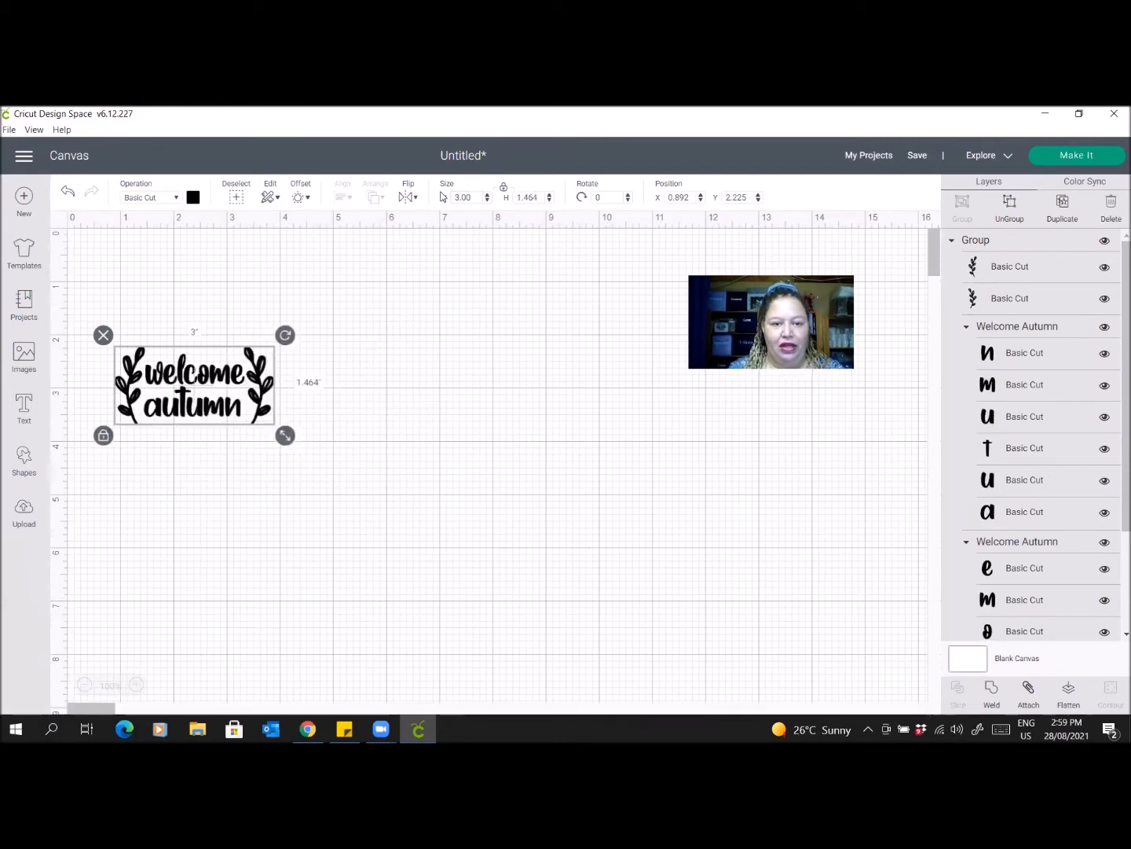
Unlock the Welcome Autumn design's proportions and increase only its height to 3.1 inches.
{"action": "left_click", "coordinate": [504, 191]}
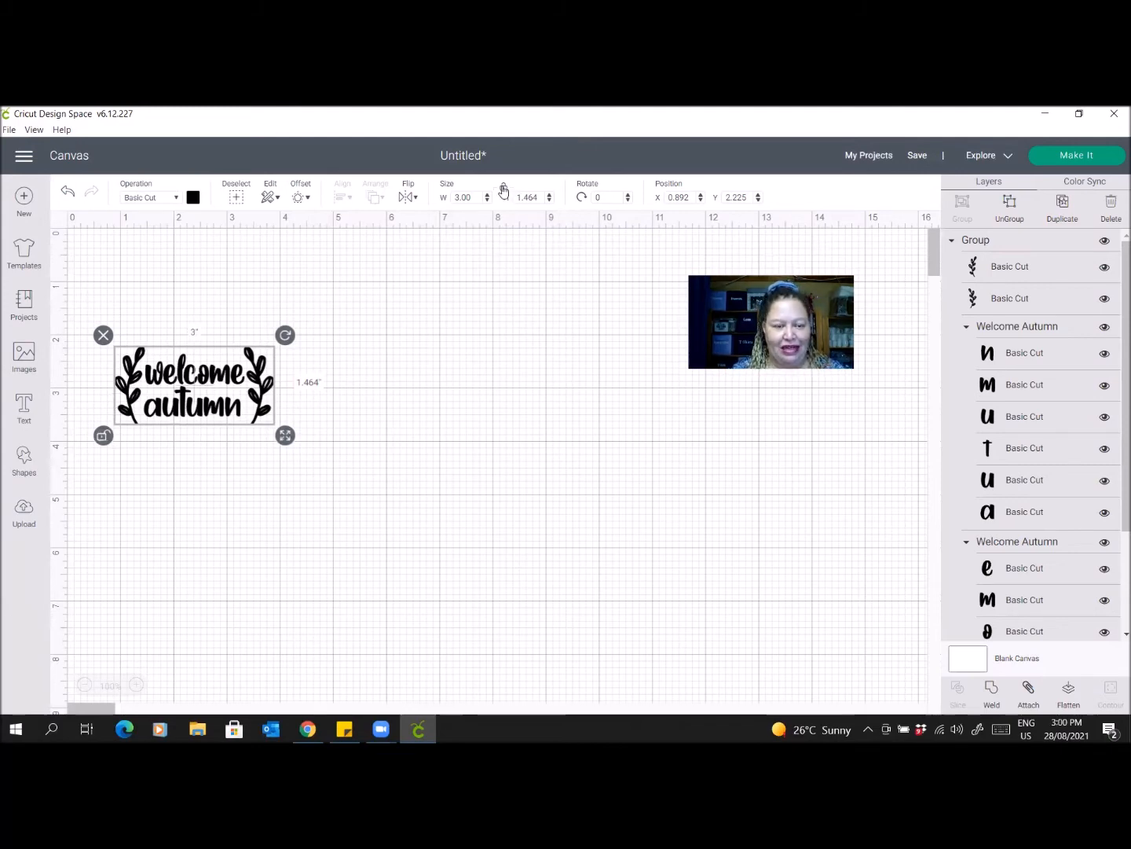
{"action": "left_click", "coordinate": [550, 194]}
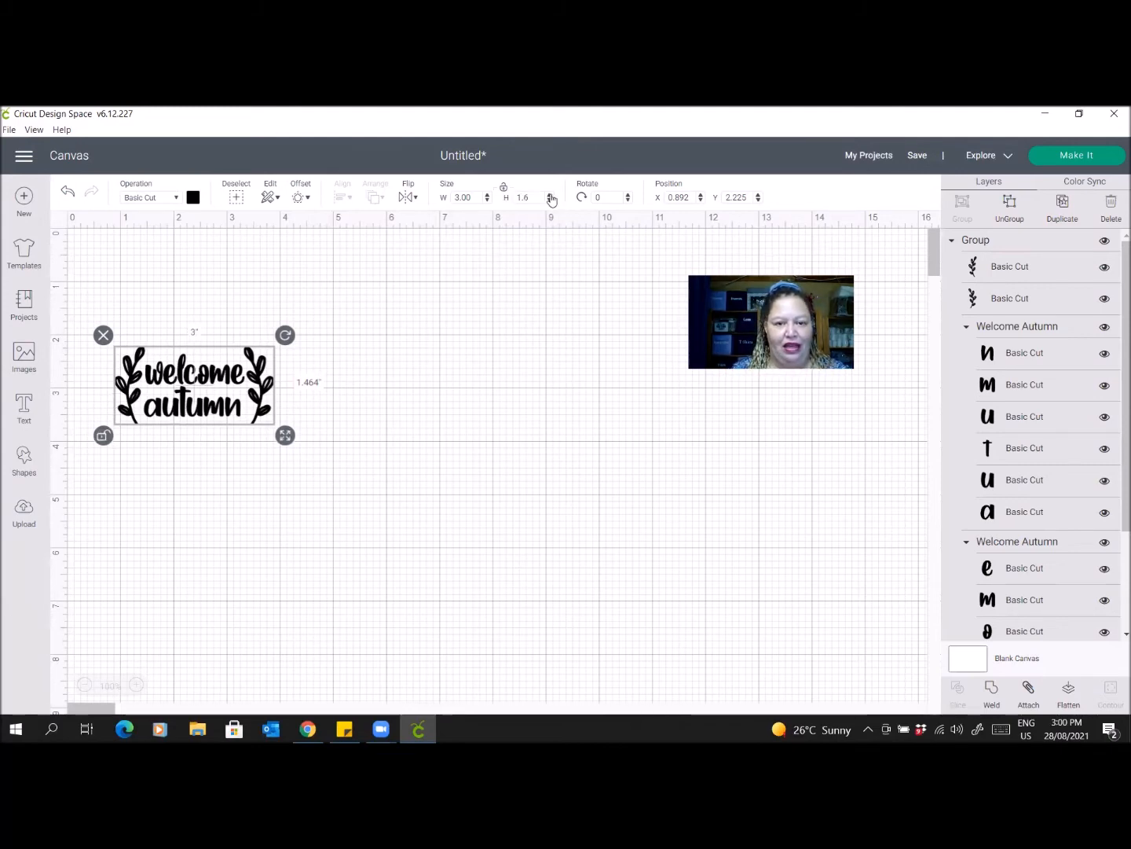
{"action": "left_click", "coordinate": [550, 194]}
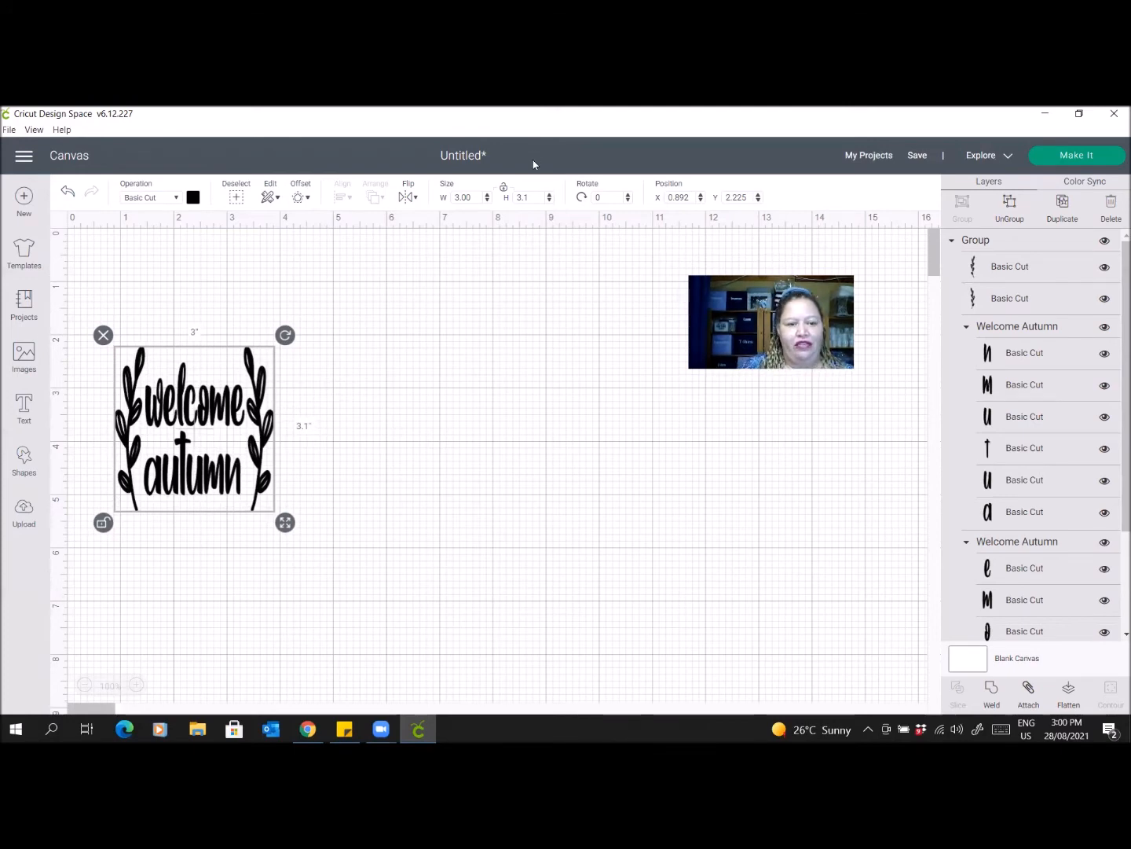
Undo all the height and width changes to the Welcome Autumn design, and redo the 3-inch width resize.
{"action": "left_click", "coordinate": [68, 194]}
{"action": "left_click", "coordinate": [68, 194]}
{"action": "left_click", "coordinate": [68, 194]}
{"action": "left_click", "coordinate": [69, 195]}
{"action": "left_click", "coordinate": [68, 194]}
{"action": "left_click", "coordinate": [68, 194]}
{"action": "left_click", "coordinate": [68, 194]}
{"action": "left_click", "coordinate": [69, 195]}
{"action": "left_click", "coordinate": [69, 194]}
{"action": "left_click", "coordinate": [68, 194]}
{"action": "left_click", "coordinate": [69, 194]}
{"action": "left_click", "coordinate": [69, 194]}
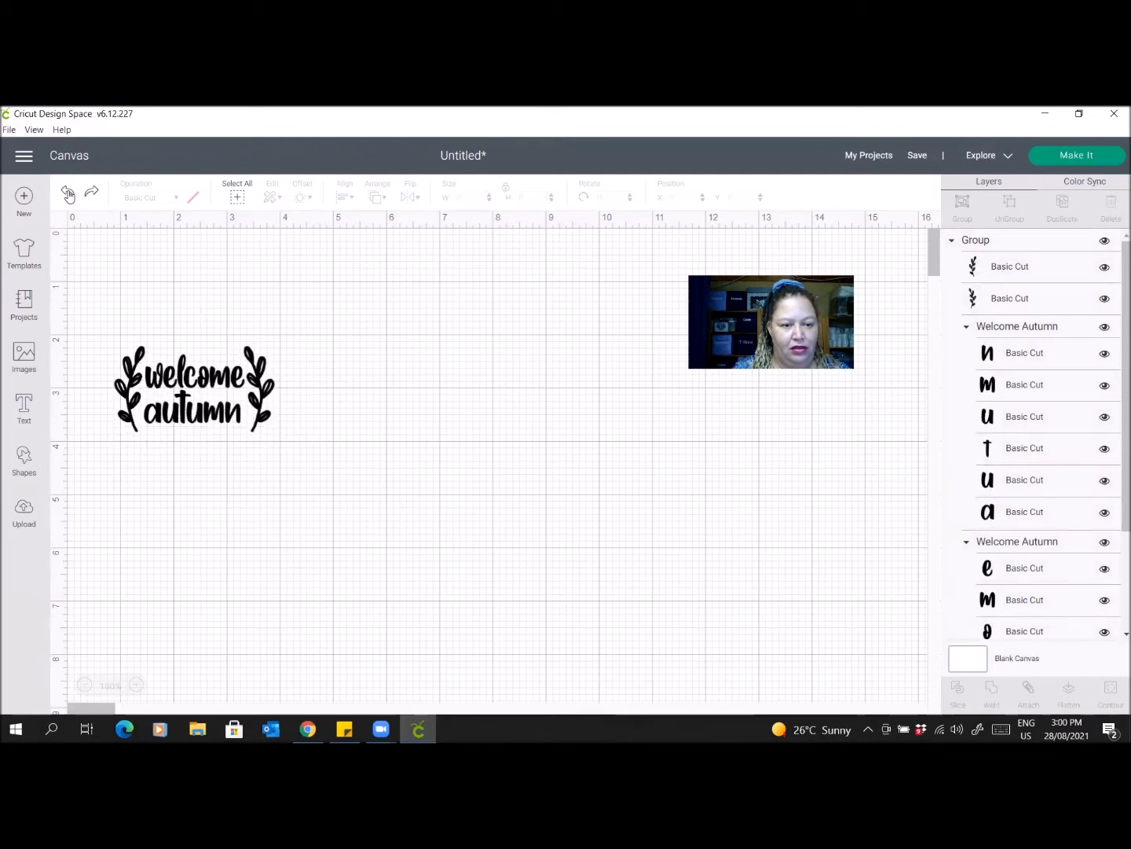
{"action": "left_click", "coordinate": [69, 194]}
{"action": "left_click", "coordinate": [68, 194]}
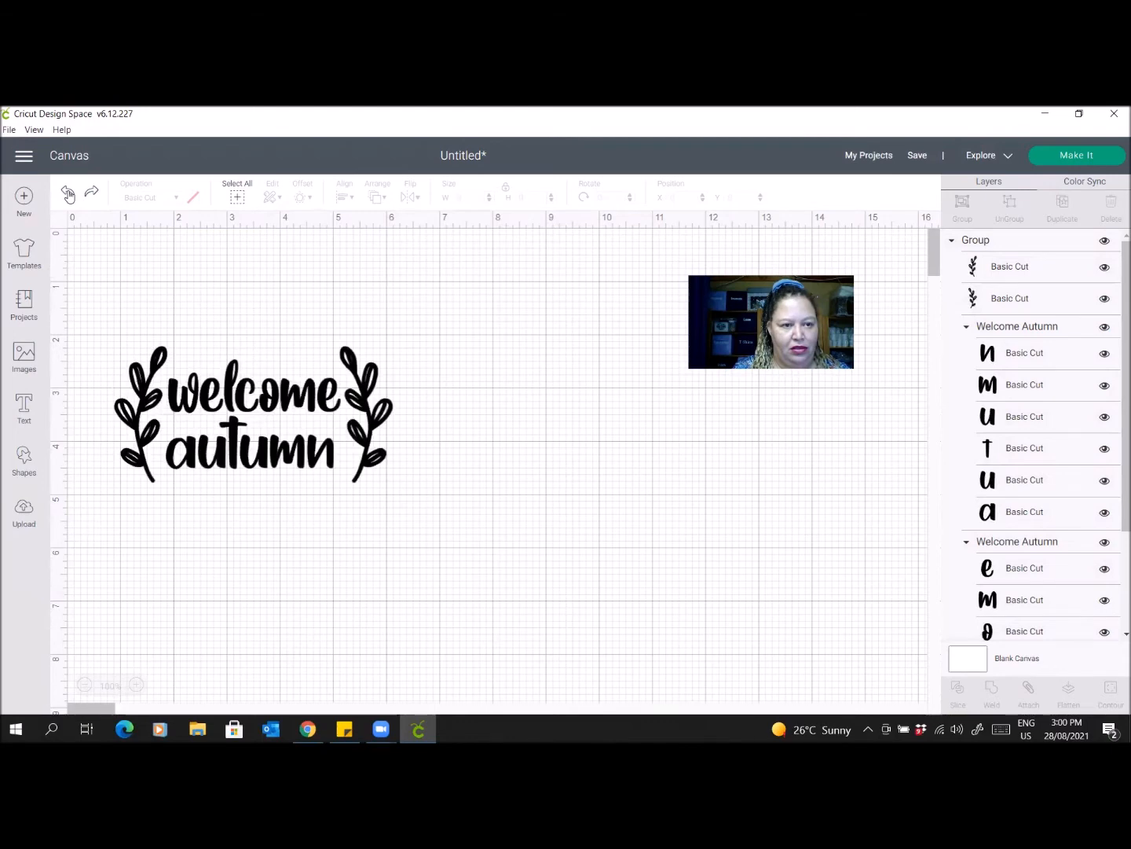
{"action": "left_click", "coordinate": [90, 195]}
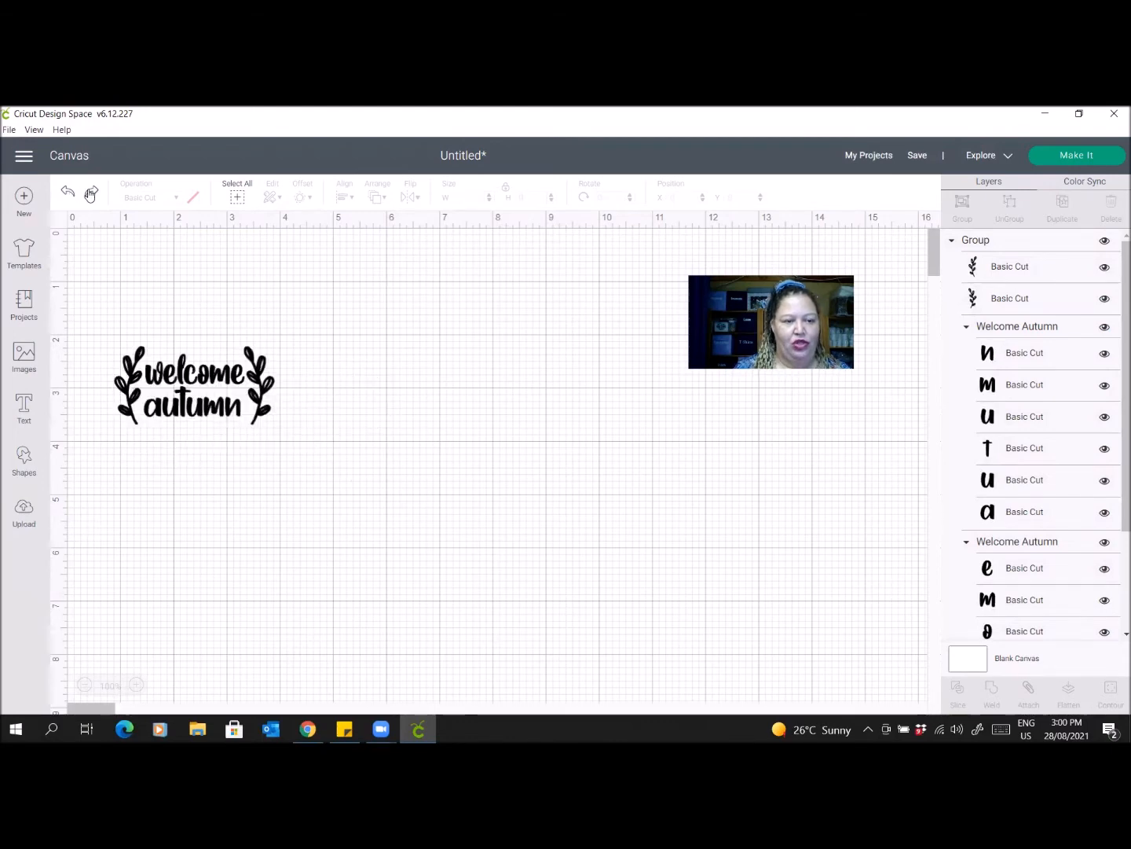
Review the operation types for the Welcome Autumn design, try Print Then Cut Standard, and set it back to Basic Cut.
{"action": "left_click", "coordinate": [232, 397]}
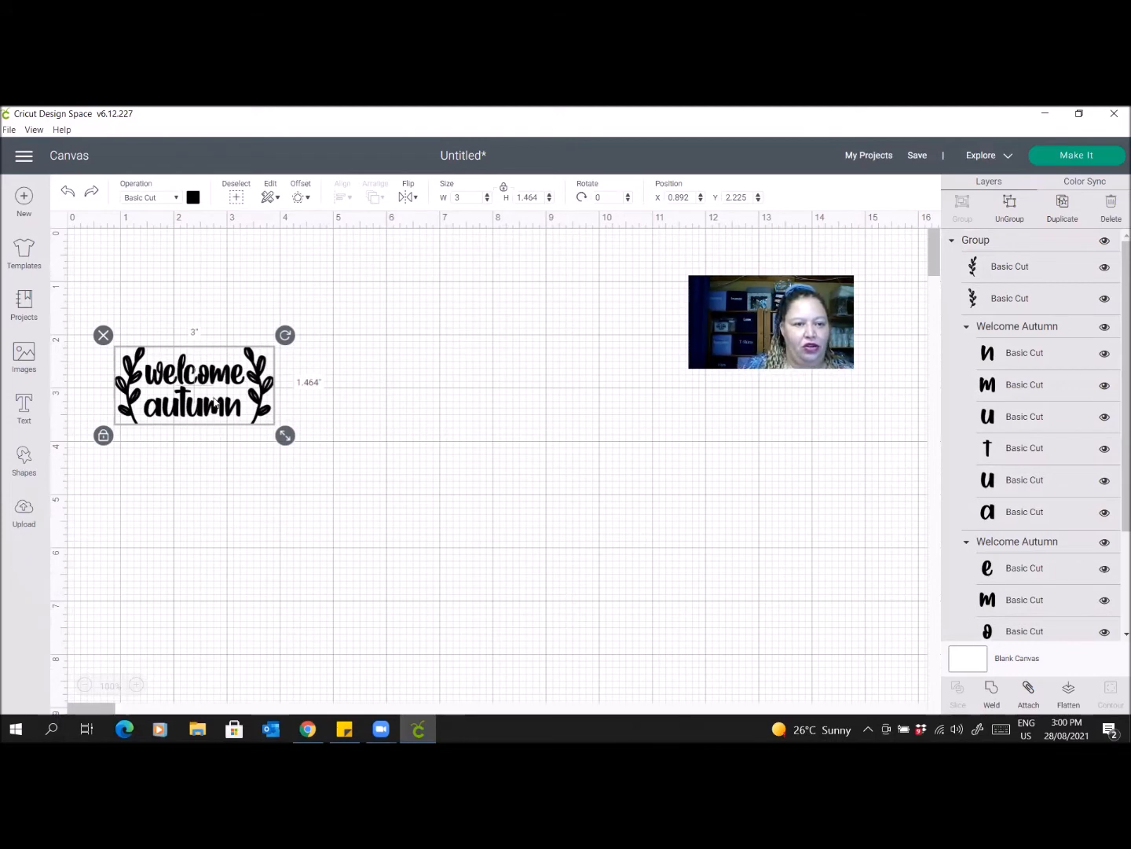
{"action": "left_click", "coordinate": [178, 198]}
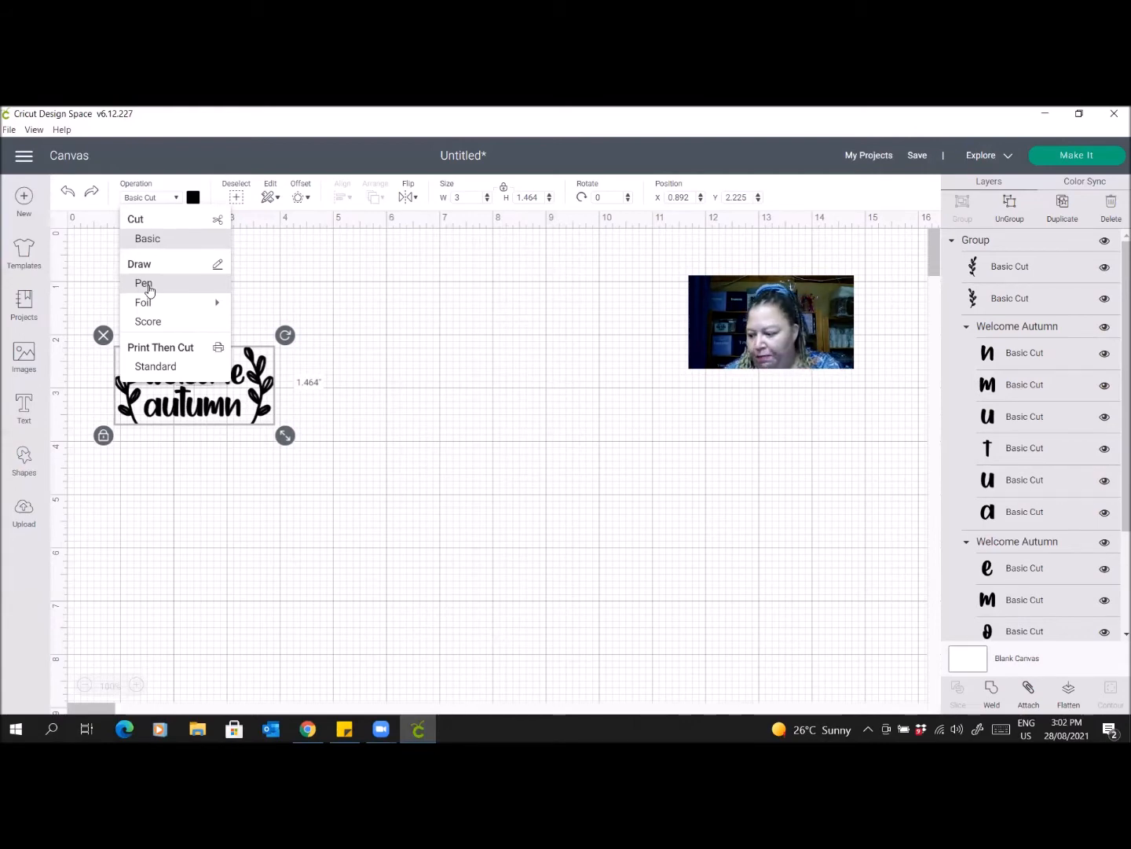
{"action": "mouse_move", "coordinate": [144, 306]}
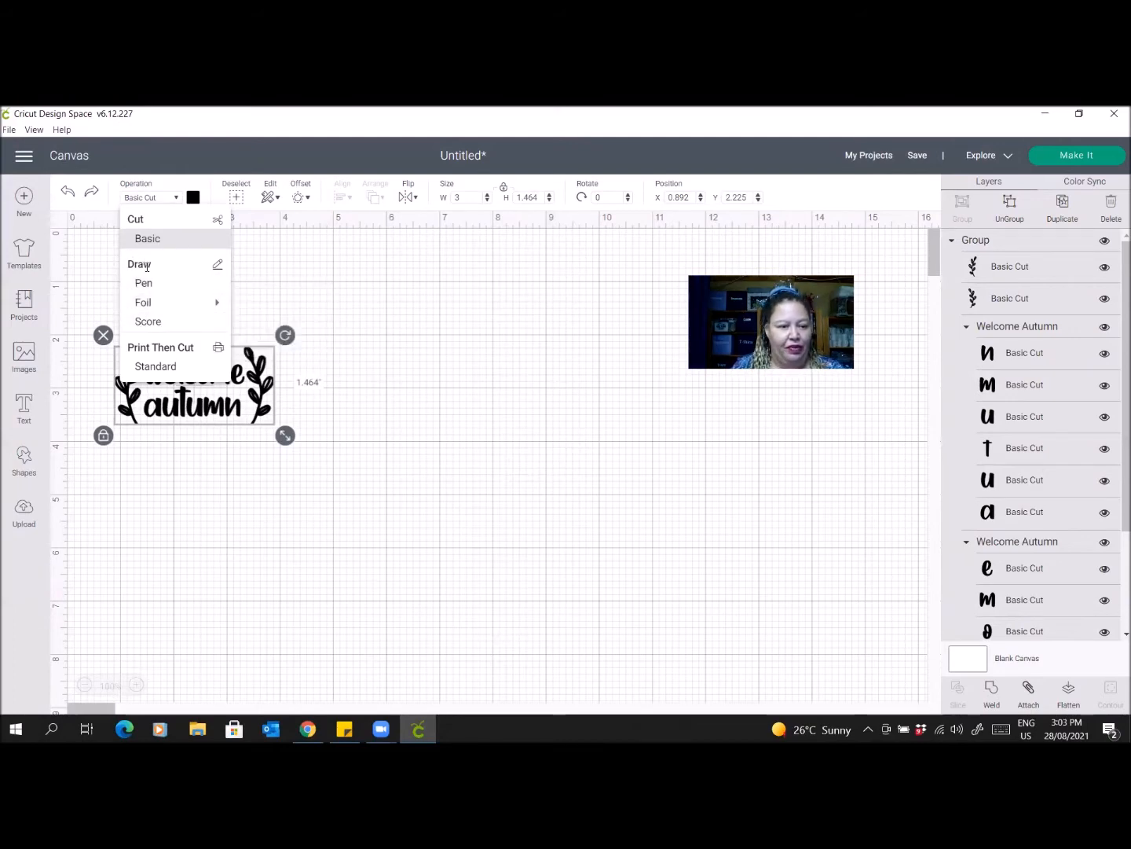
{"action": "left_click", "coordinate": [149, 372]}
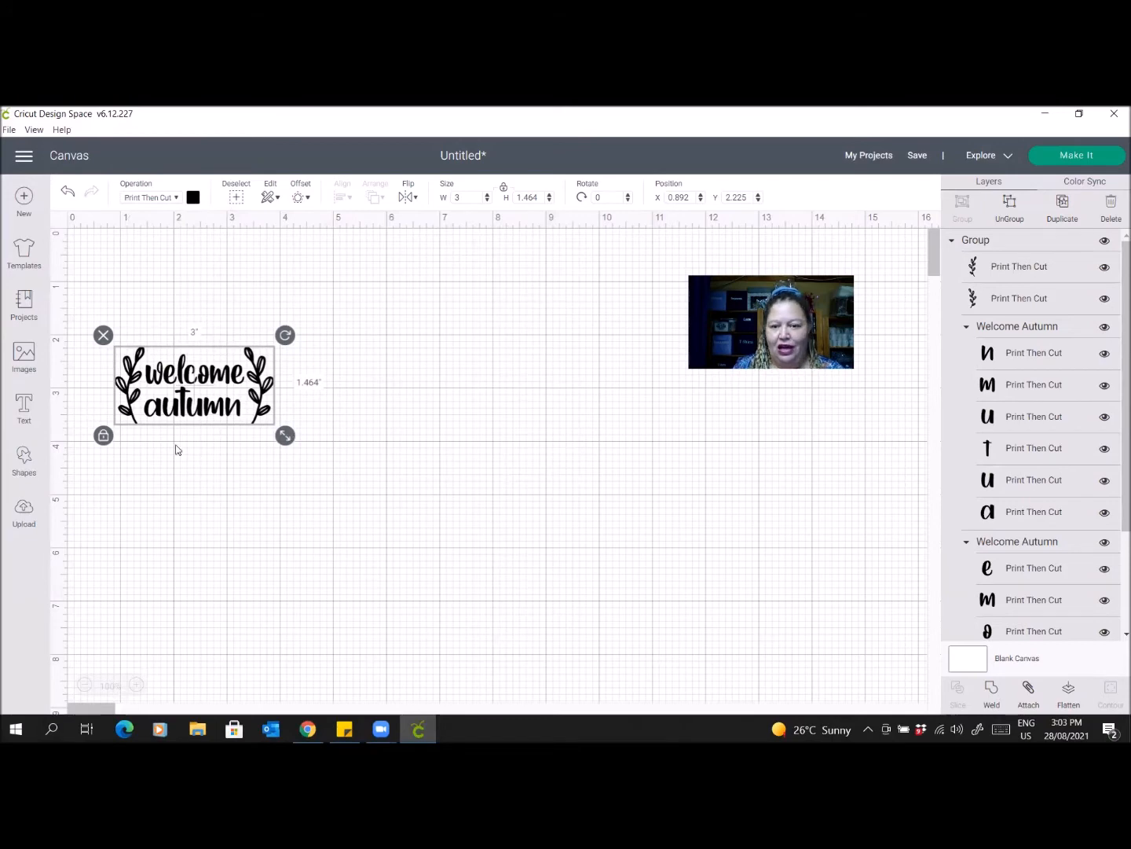
{"action": "left_click", "coordinate": [145, 199]}
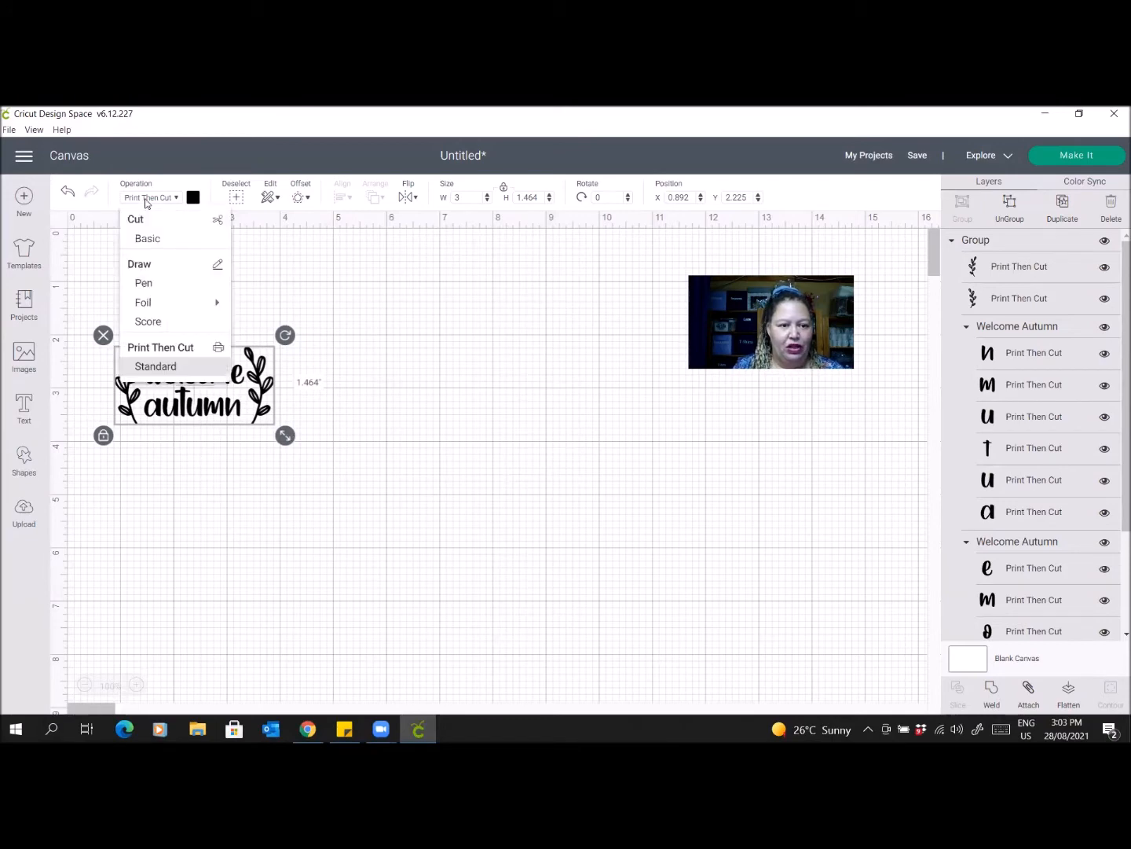
{"action": "left_click", "coordinate": [148, 246]}
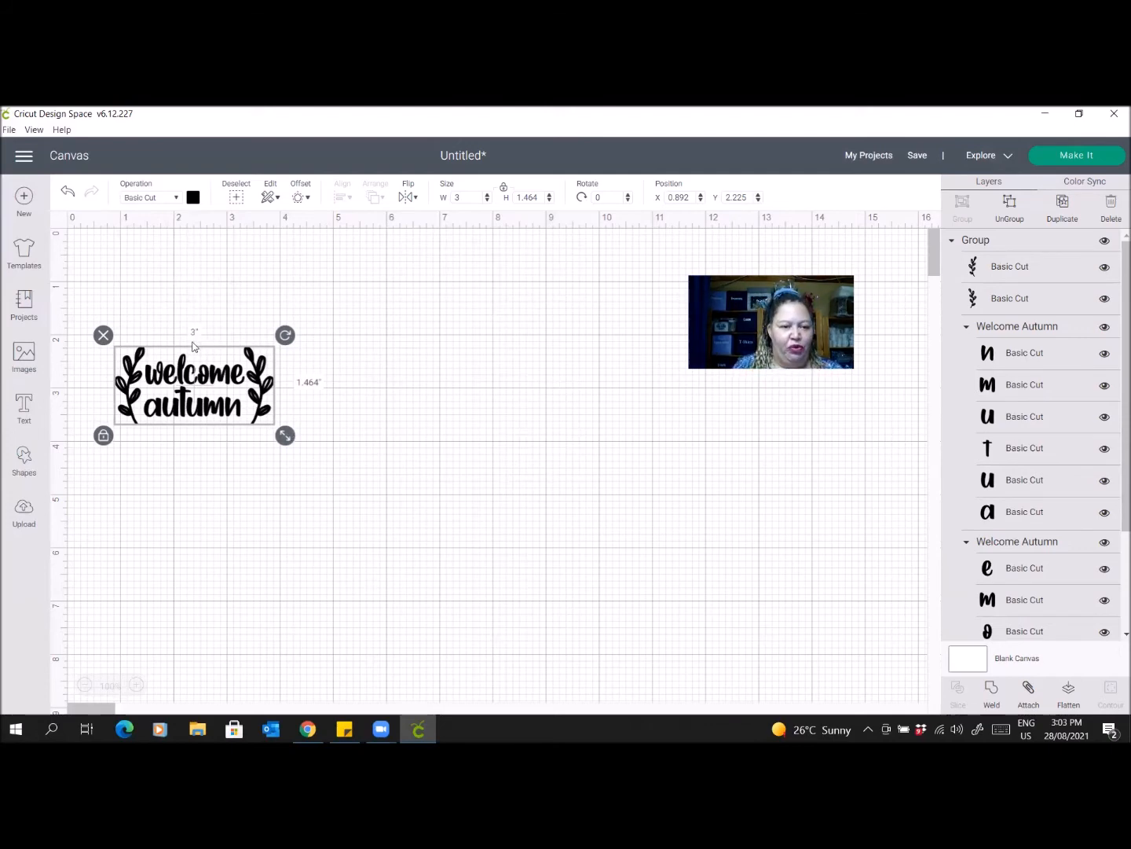
Move the Welcome Autumn design to about X 1.06, Y 1.14 and add a square shape to the canvas.
{"action": "left_click_drag", "start_coordinate": [196, 379], "coordinate": [204, 321]}
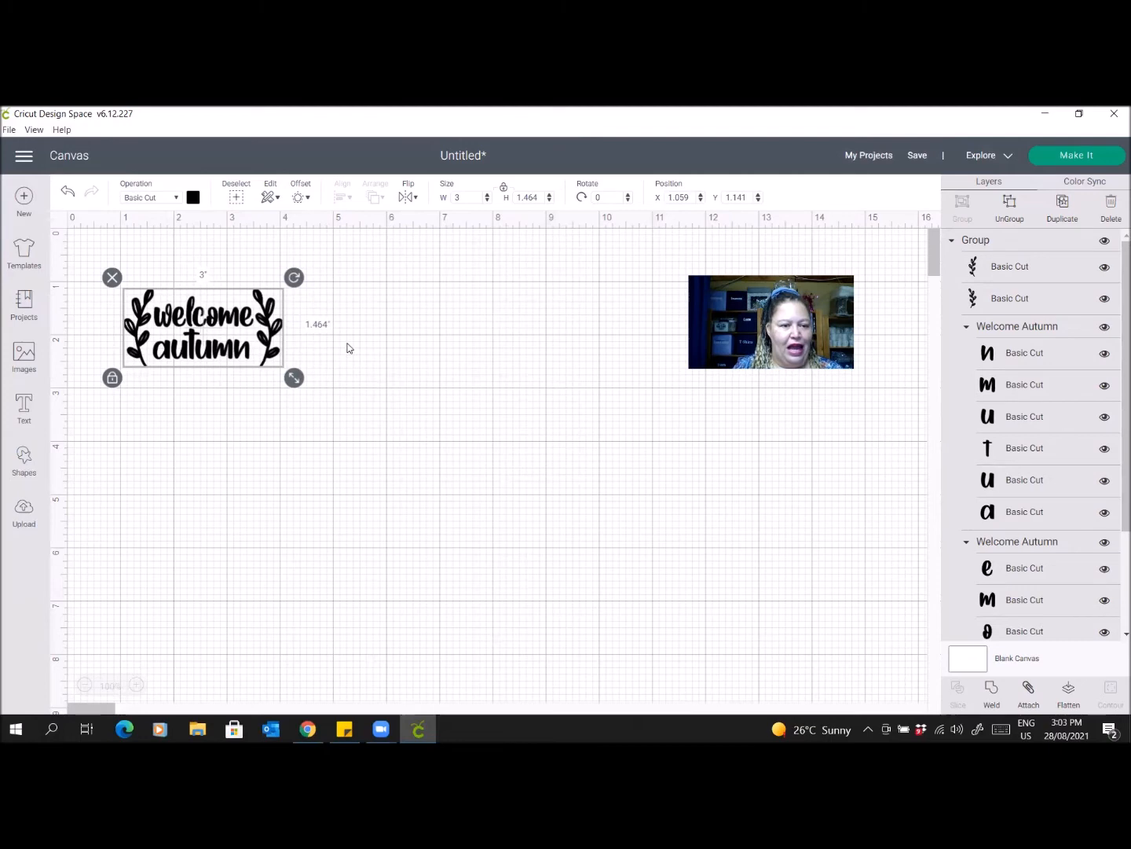
{"action": "left_click", "coordinate": [22, 459]}
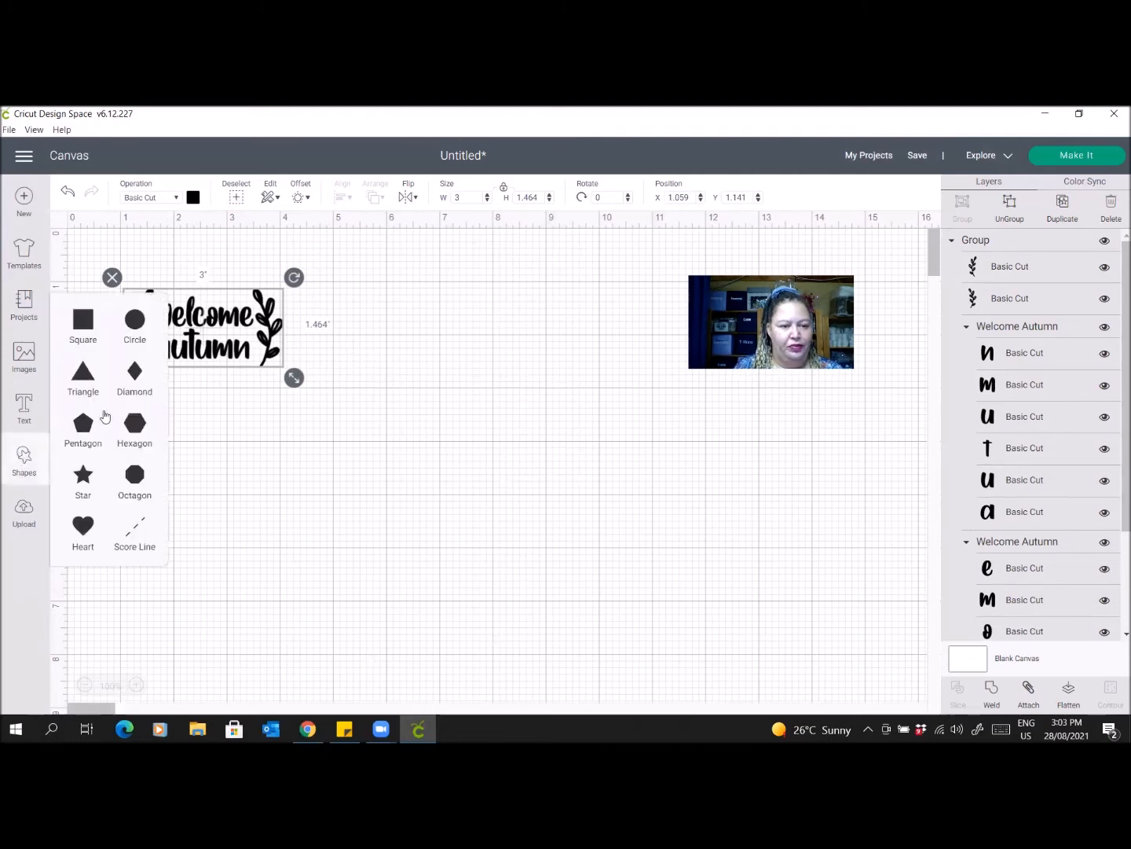
{"action": "left_click", "coordinate": [80, 320]}
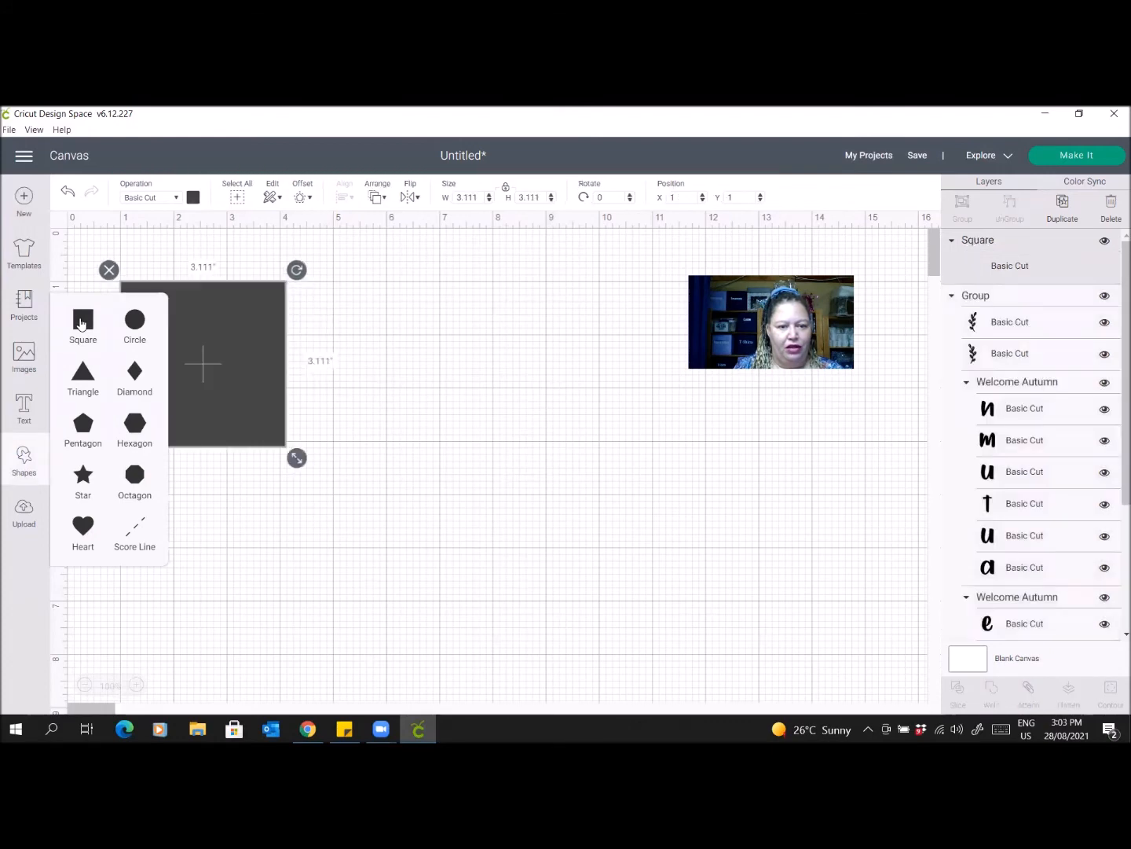
{"action": "left_click", "coordinate": [371, 449]}
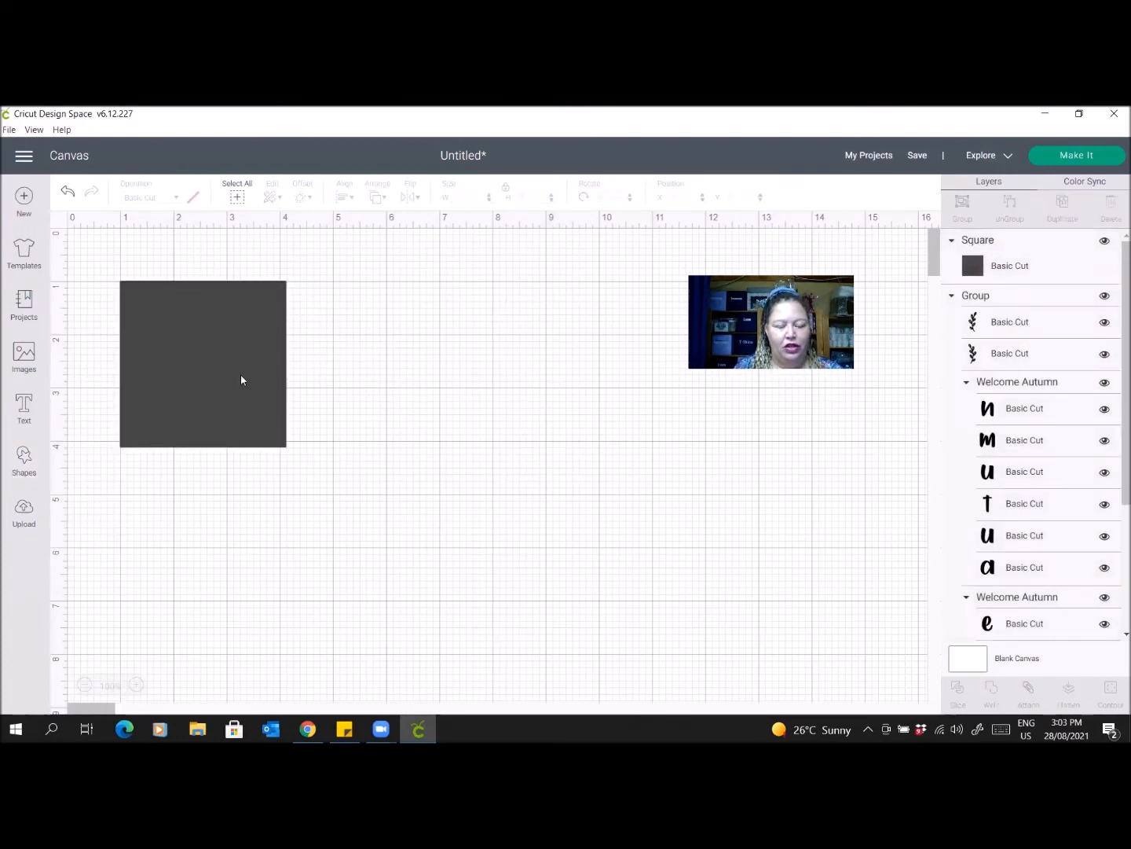
Change the square's material colour to white.
{"action": "left_click", "coordinate": [181, 370]}
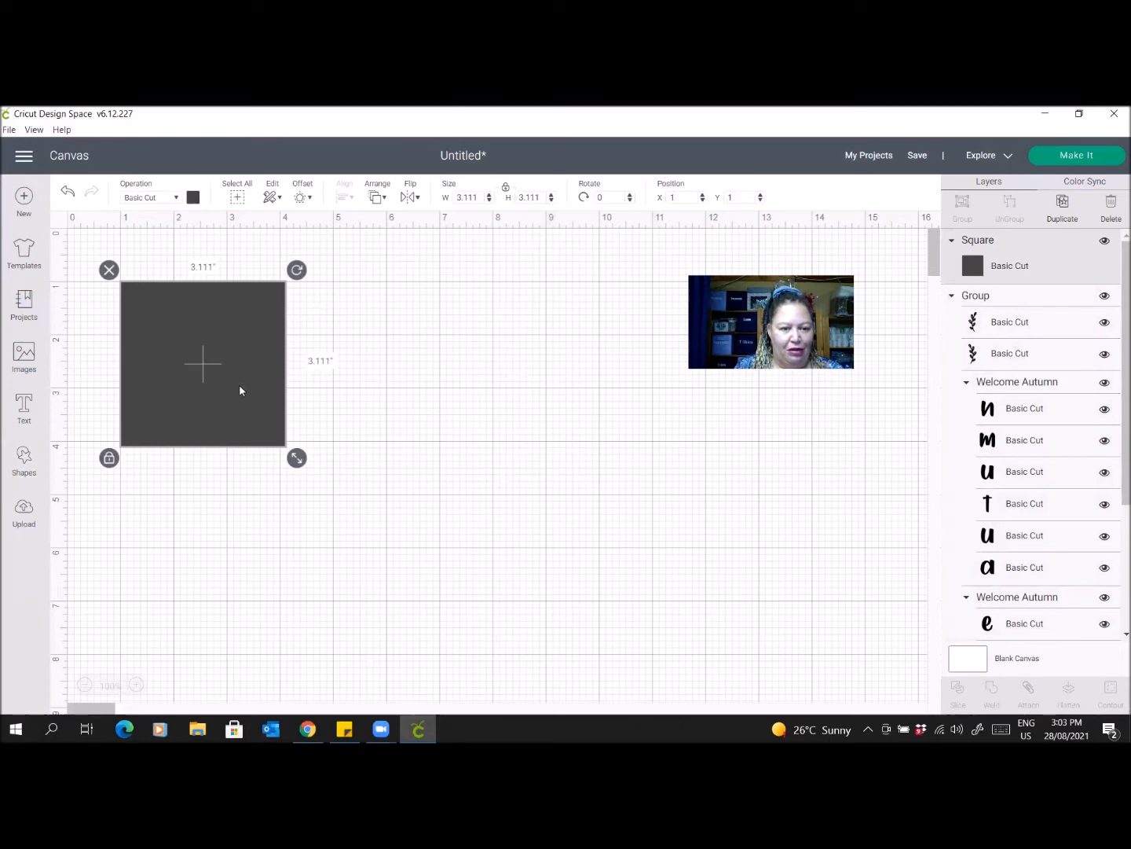
{"action": "left_click", "coordinate": [193, 198]}
{"action": "left_click", "coordinate": [207, 342]}
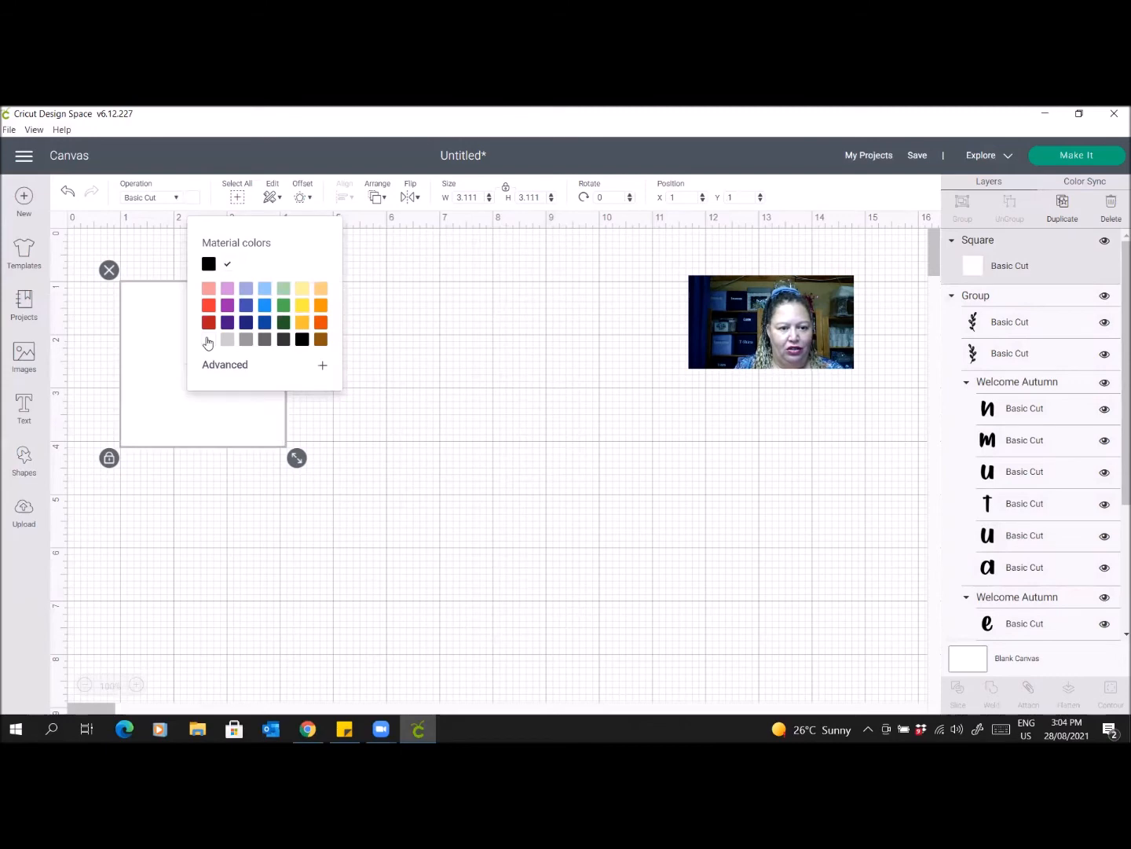
{"action": "left_click", "coordinate": [365, 427]}
Send the white square to the back behind the Welcome Autumn design and flip the square horizontally.
{"action": "left_click", "coordinate": [162, 355]}
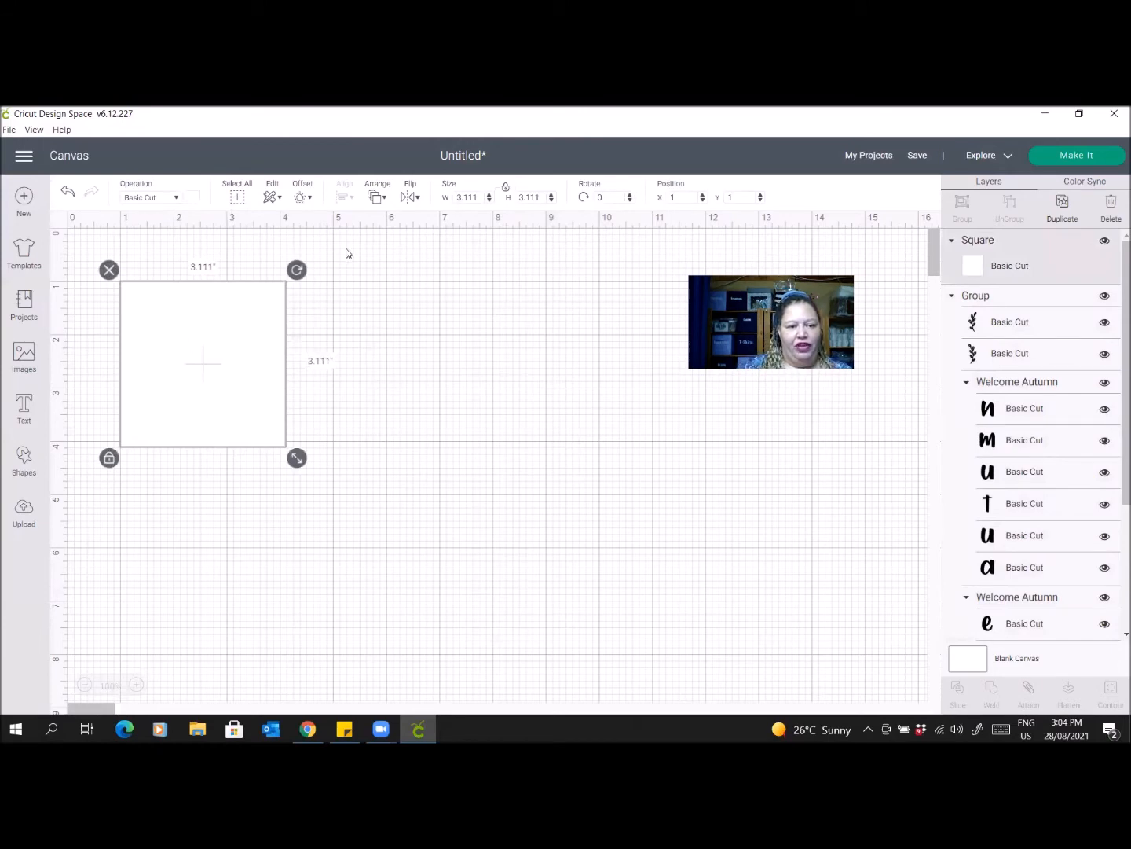
{"action": "left_click", "coordinate": [379, 199]}
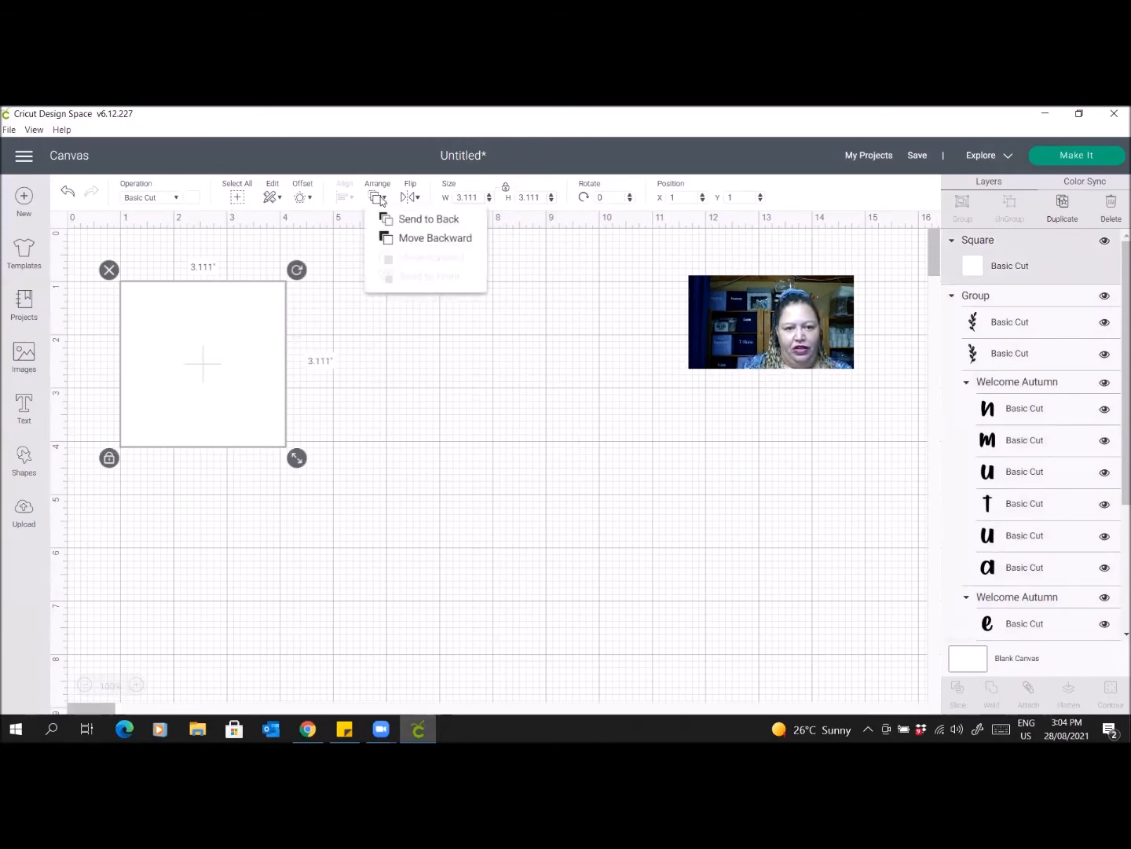
{"action": "left_click", "coordinate": [384, 219]}
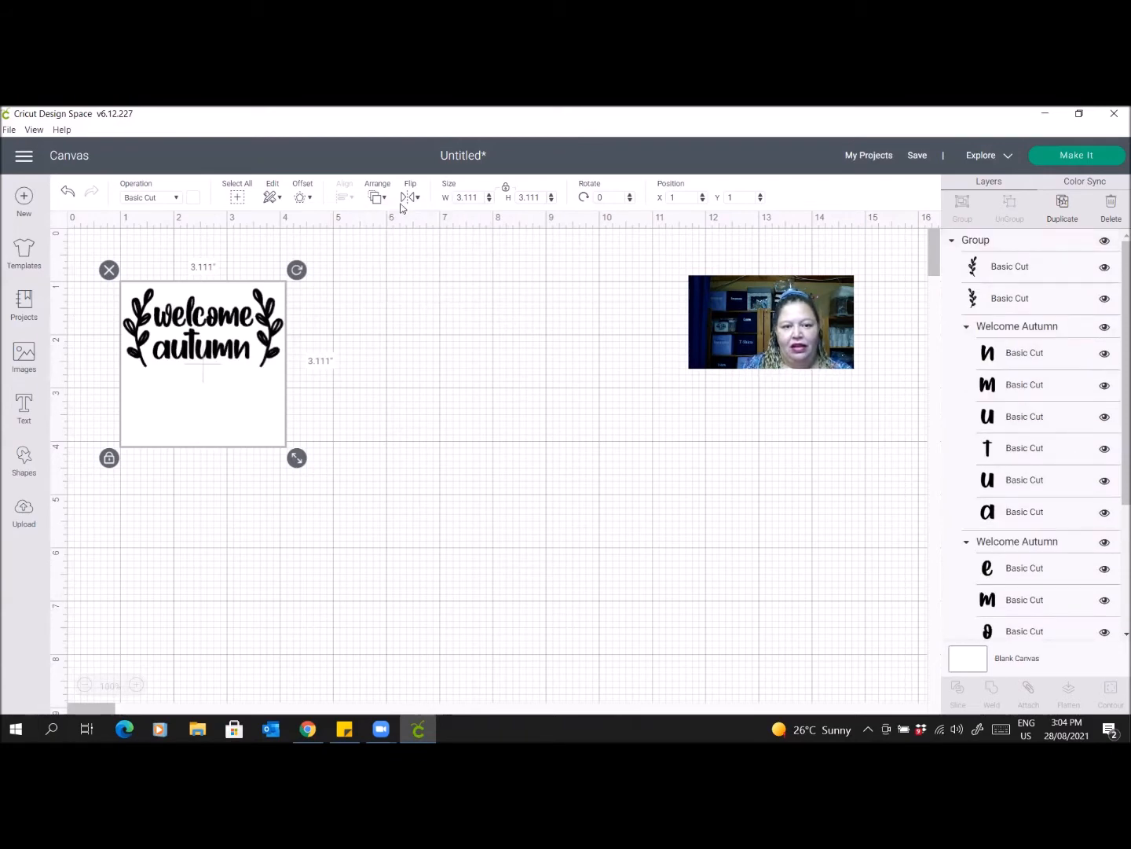
{"action": "left_click", "coordinate": [415, 201]}
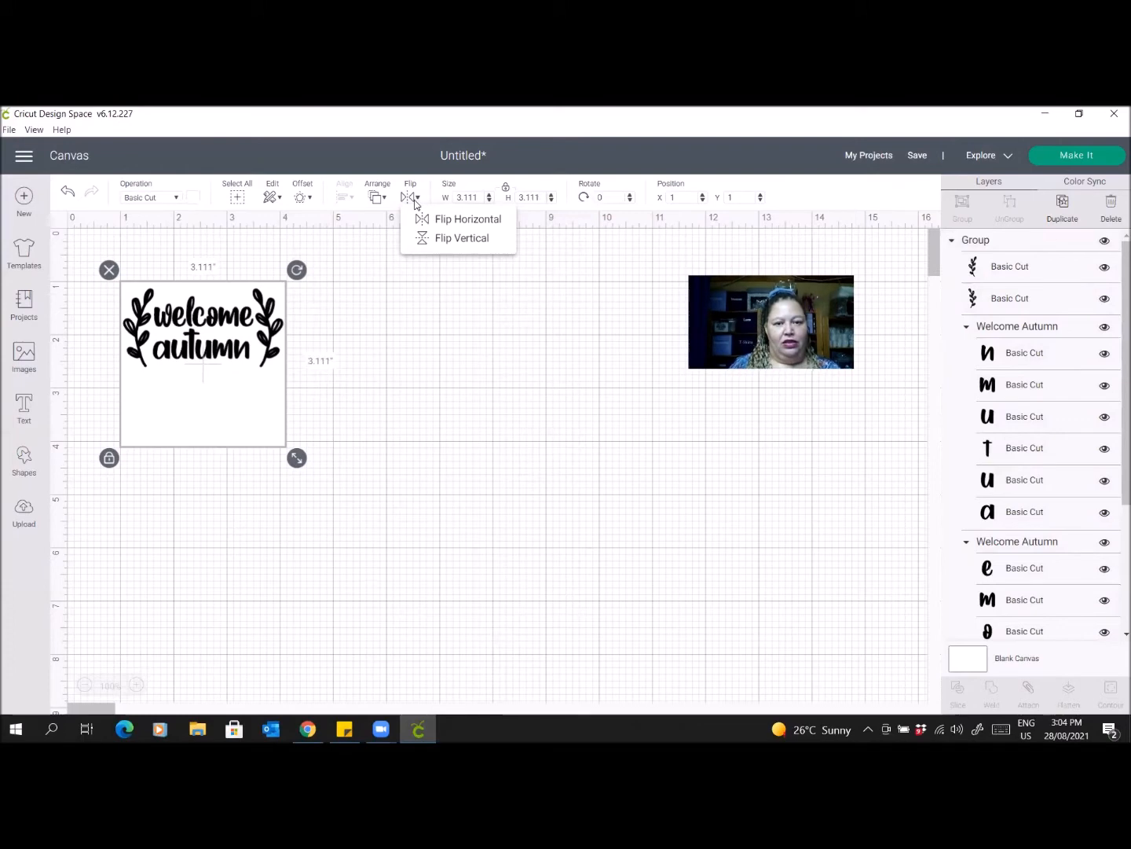
{"action": "left_click", "coordinate": [445, 226]}
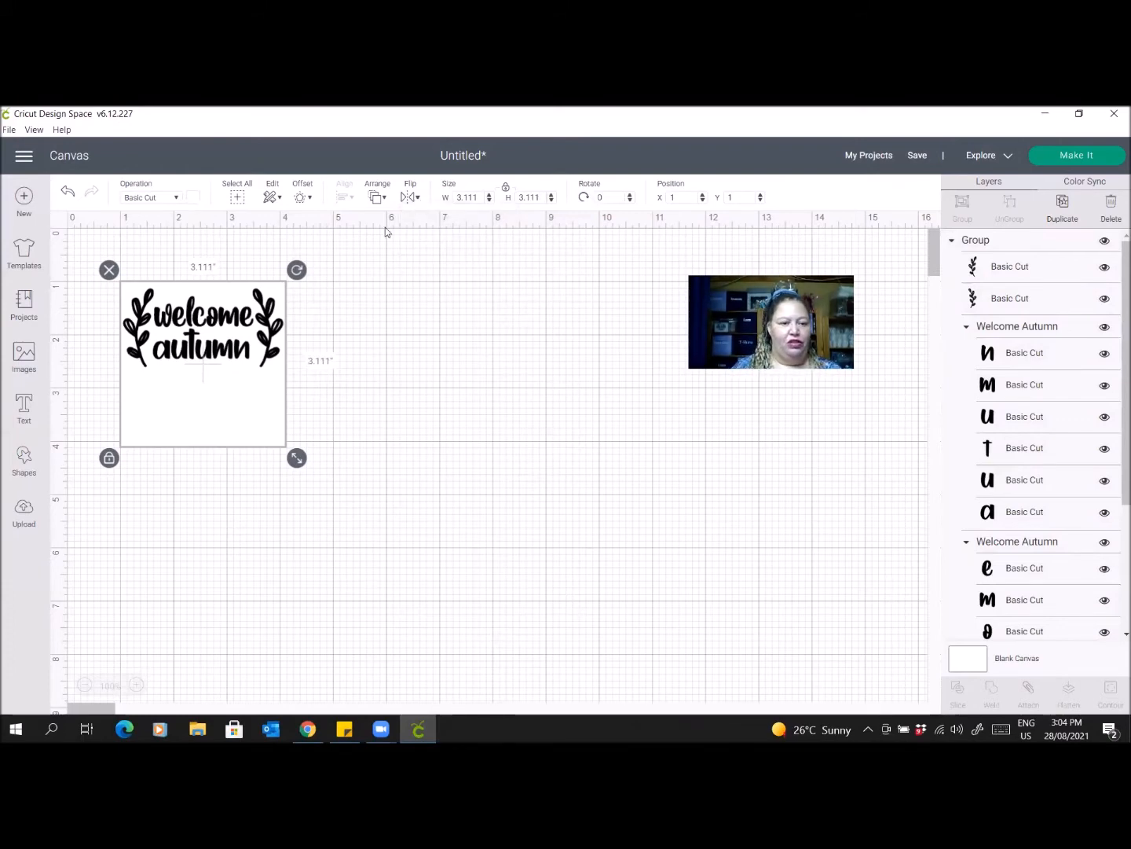
Try flipping the Welcome Autumn design horizontally and undo the flip.
{"action": "left_click", "coordinate": [229, 354]}
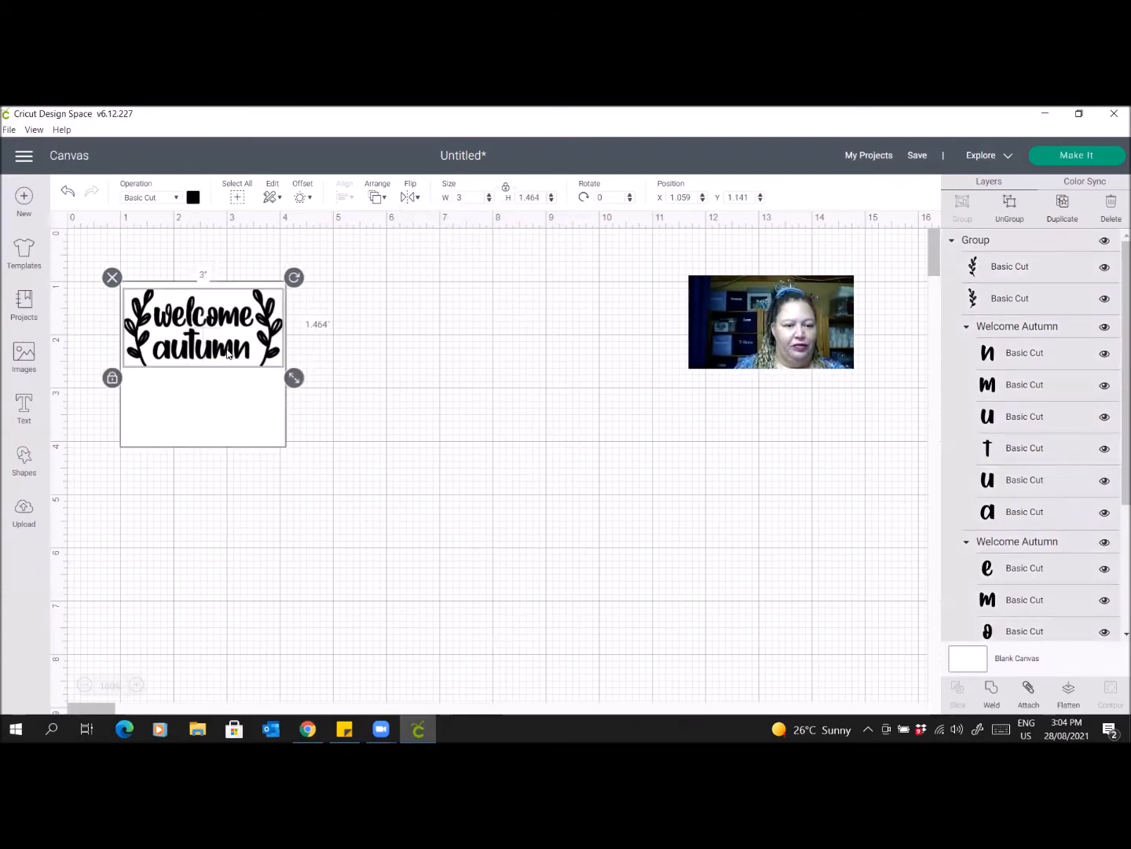
{"action": "left_click", "coordinate": [409, 198]}
{"action": "left_click", "coordinate": [418, 221]}
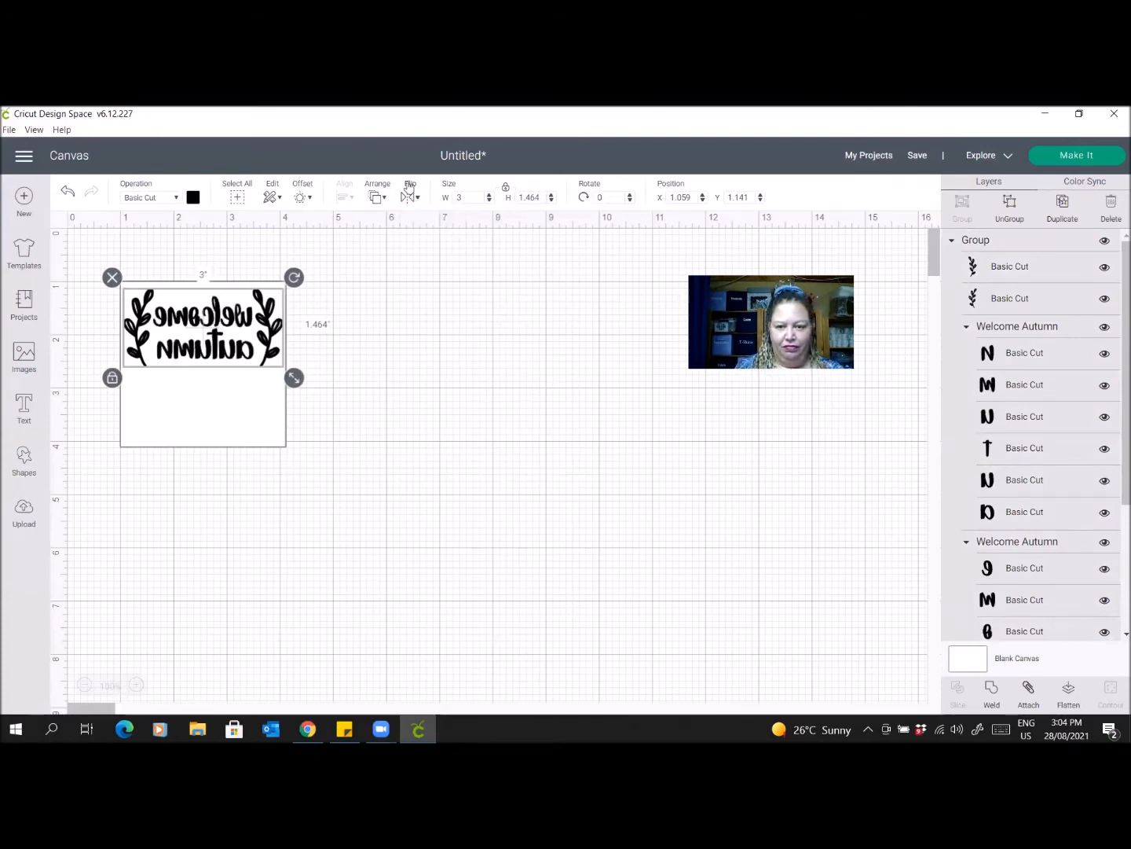
{"action": "left_click", "coordinate": [68, 194]}
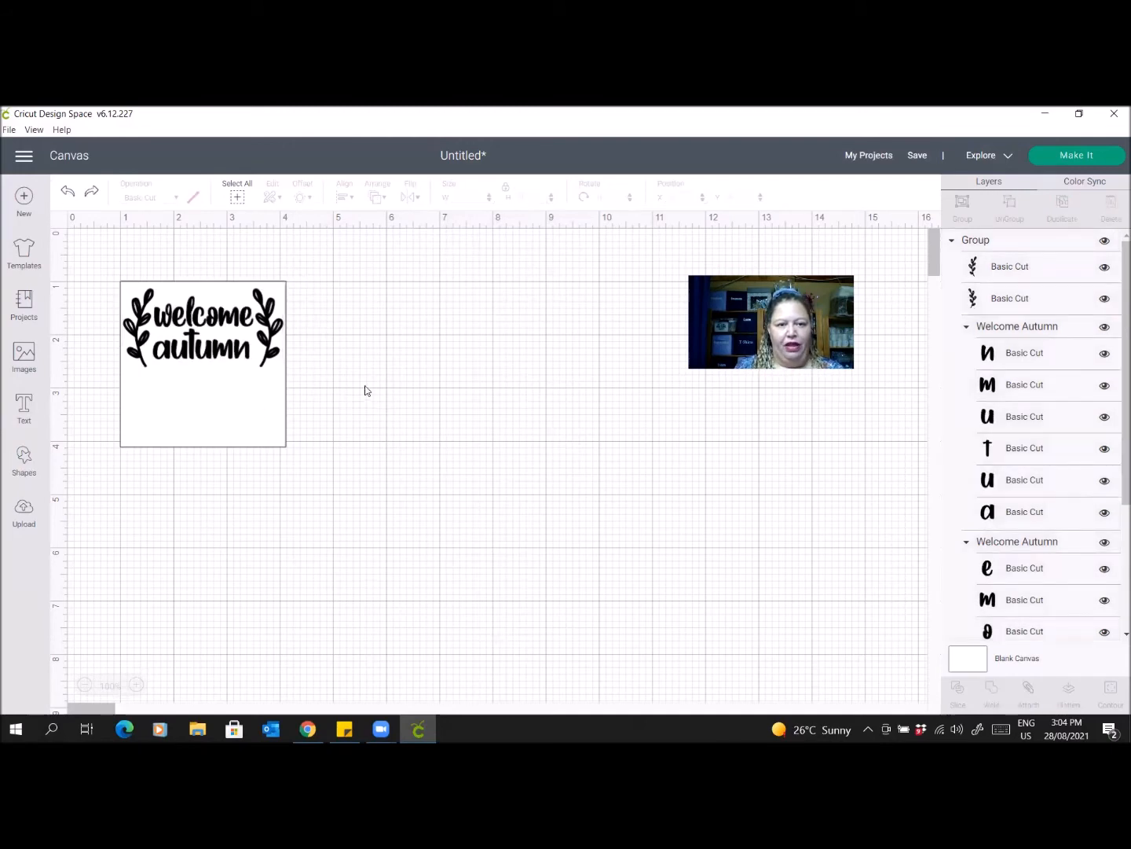
Align the Welcome Autumn design and the white square to each other with Center.
{"action": "left_click", "coordinate": [226, 343]}
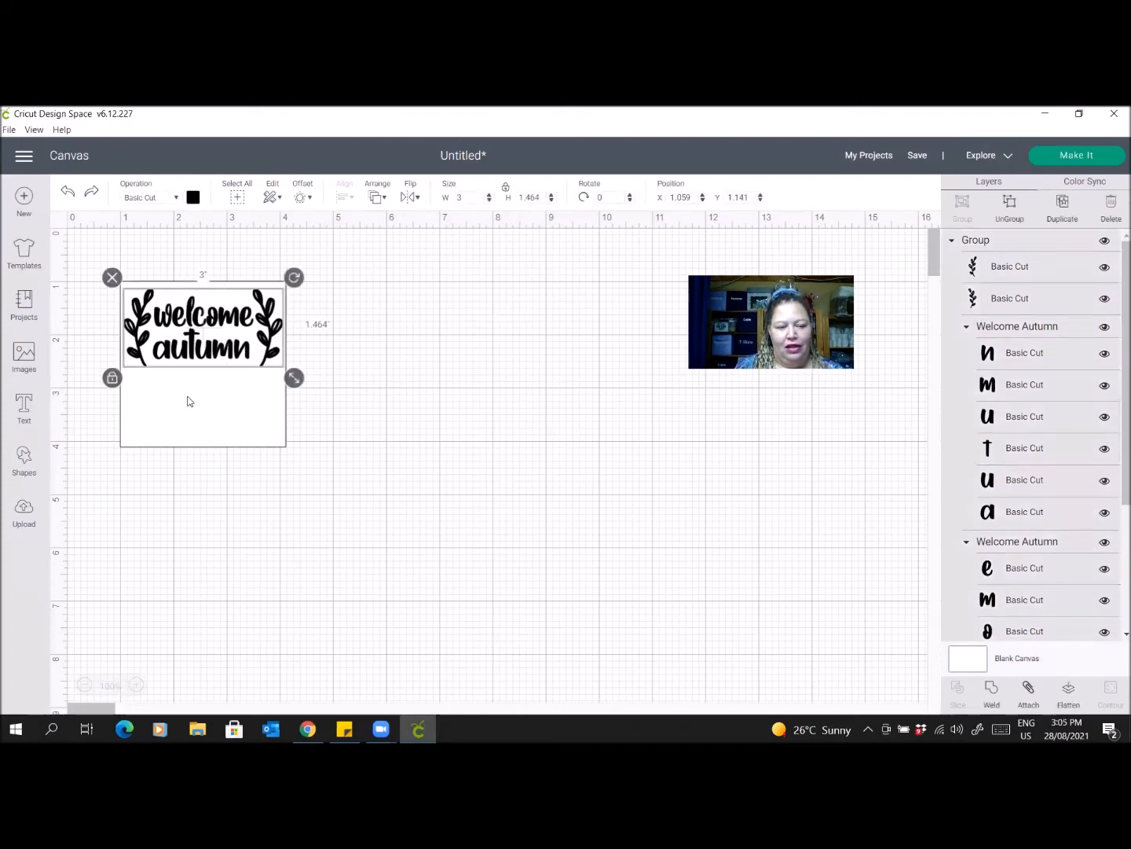
{"action": "left_click", "coordinate": [404, 466]}
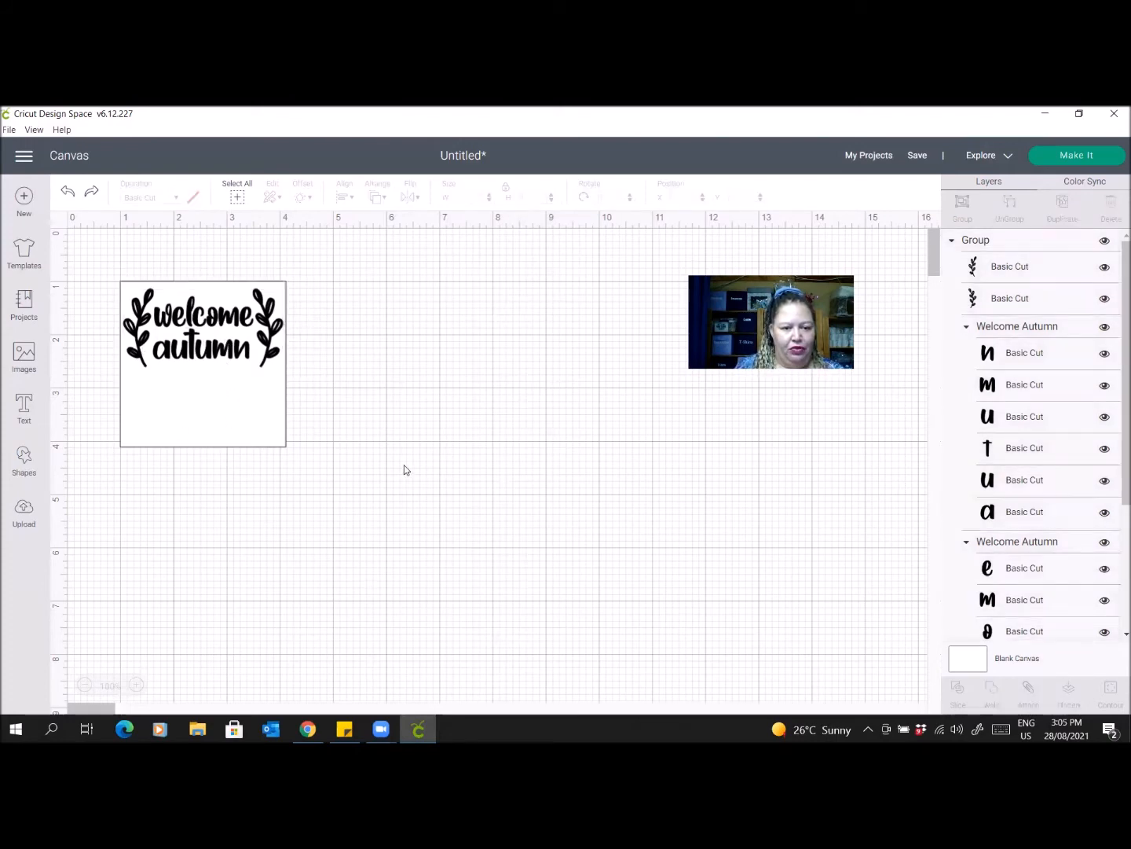
{"action": "left_click_drag", "start_coordinate": [318, 470], "coordinate": [93, 256]}
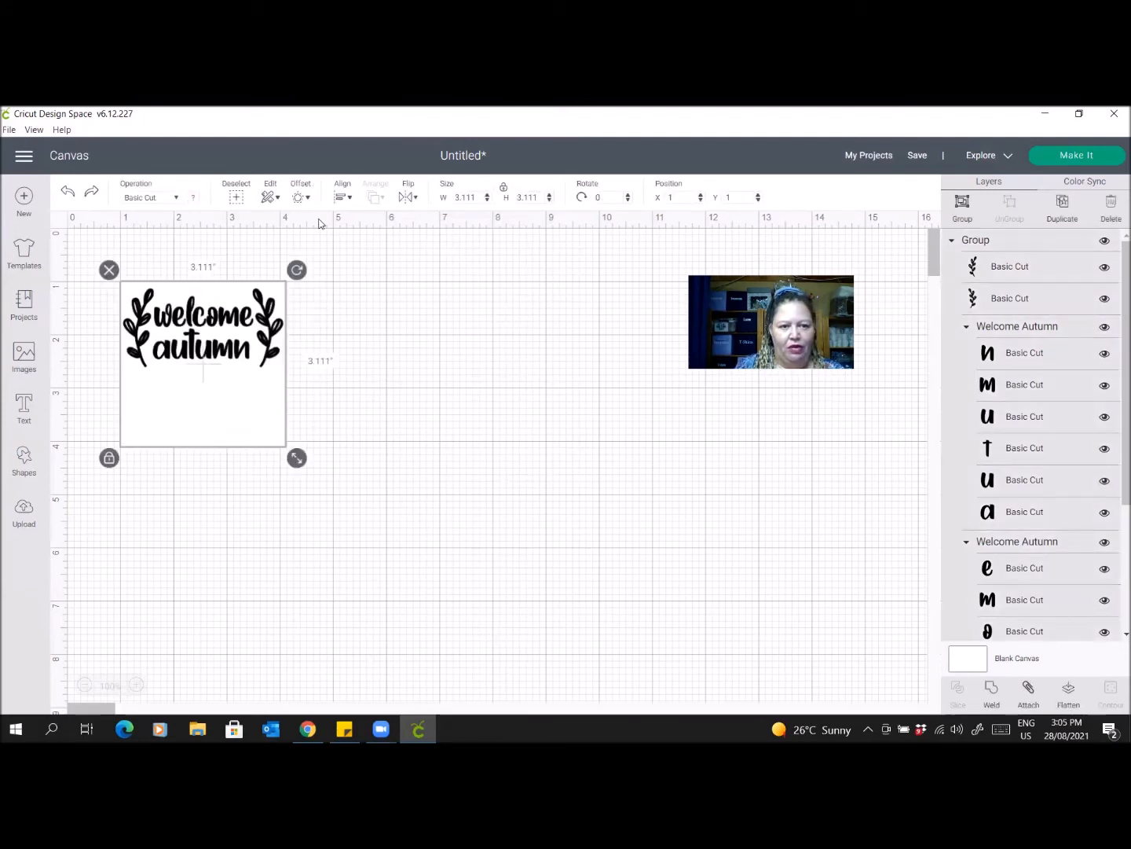
{"action": "left_click", "coordinate": [347, 200]}
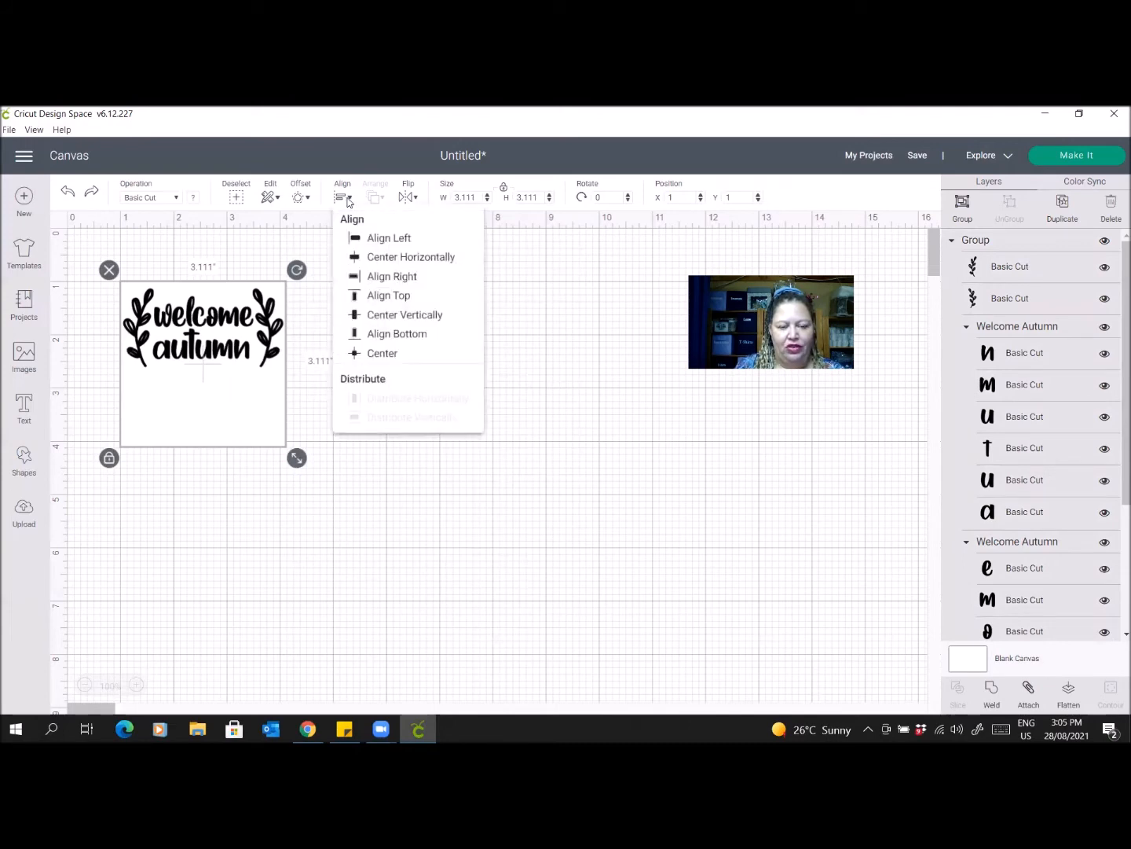
{"action": "left_click", "coordinate": [371, 353]}
{"action": "left_click", "coordinate": [375, 450]}
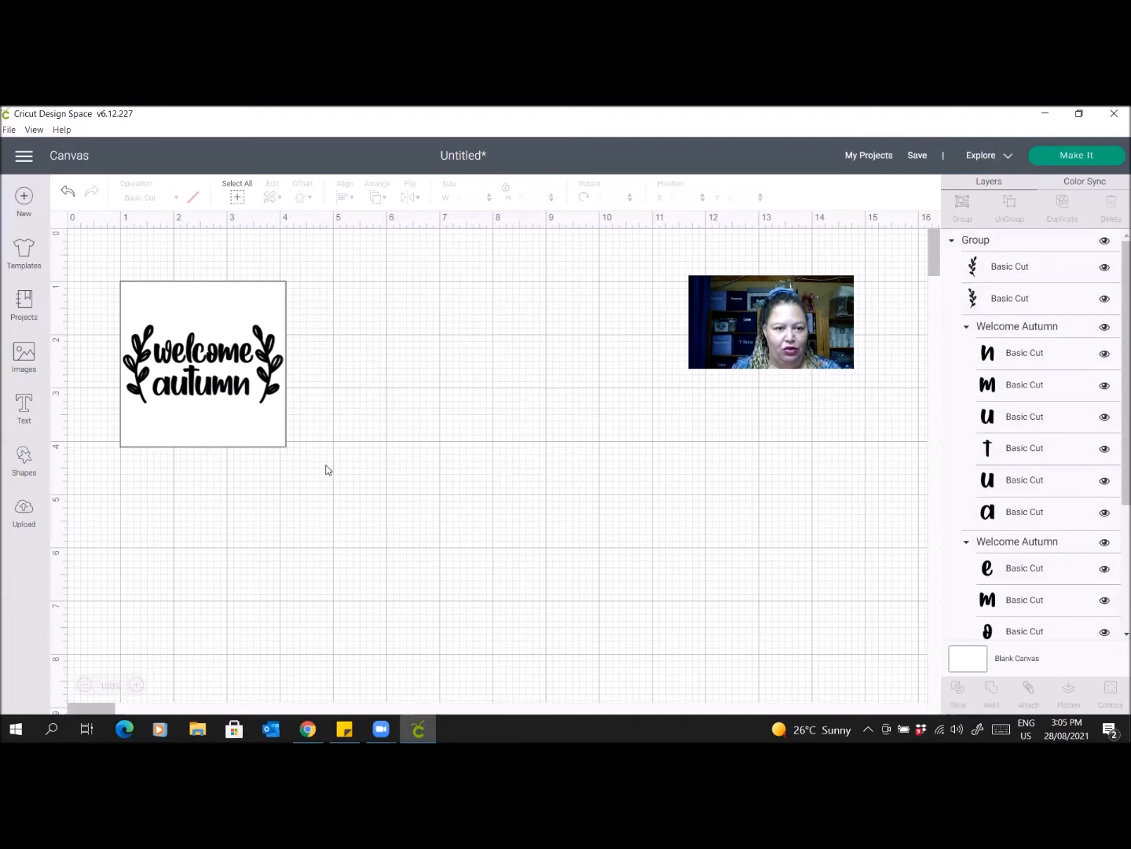
Group the Welcome Autumn design with the white square and move the group to about X 1.53, Y 0.97.
{"action": "left_click", "coordinate": [237, 198]}
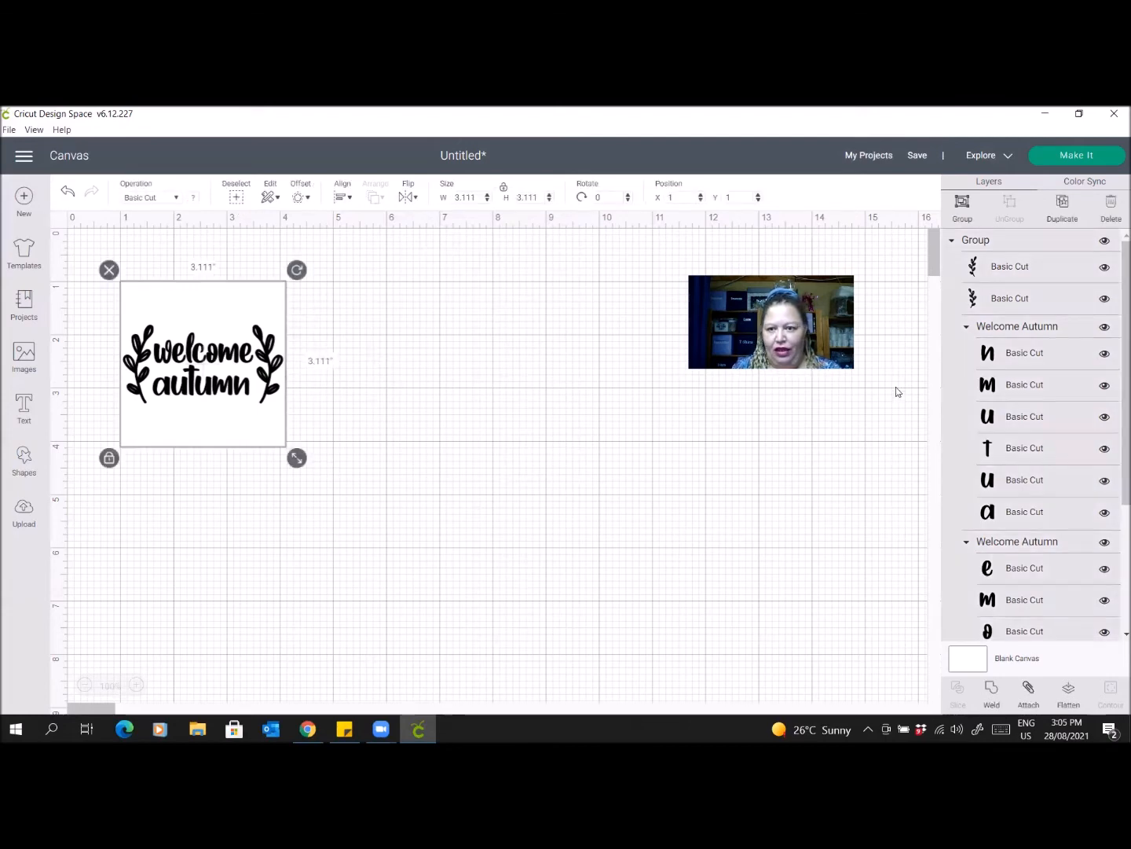
{"action": "left_click", "coordinate": [963, 205]}
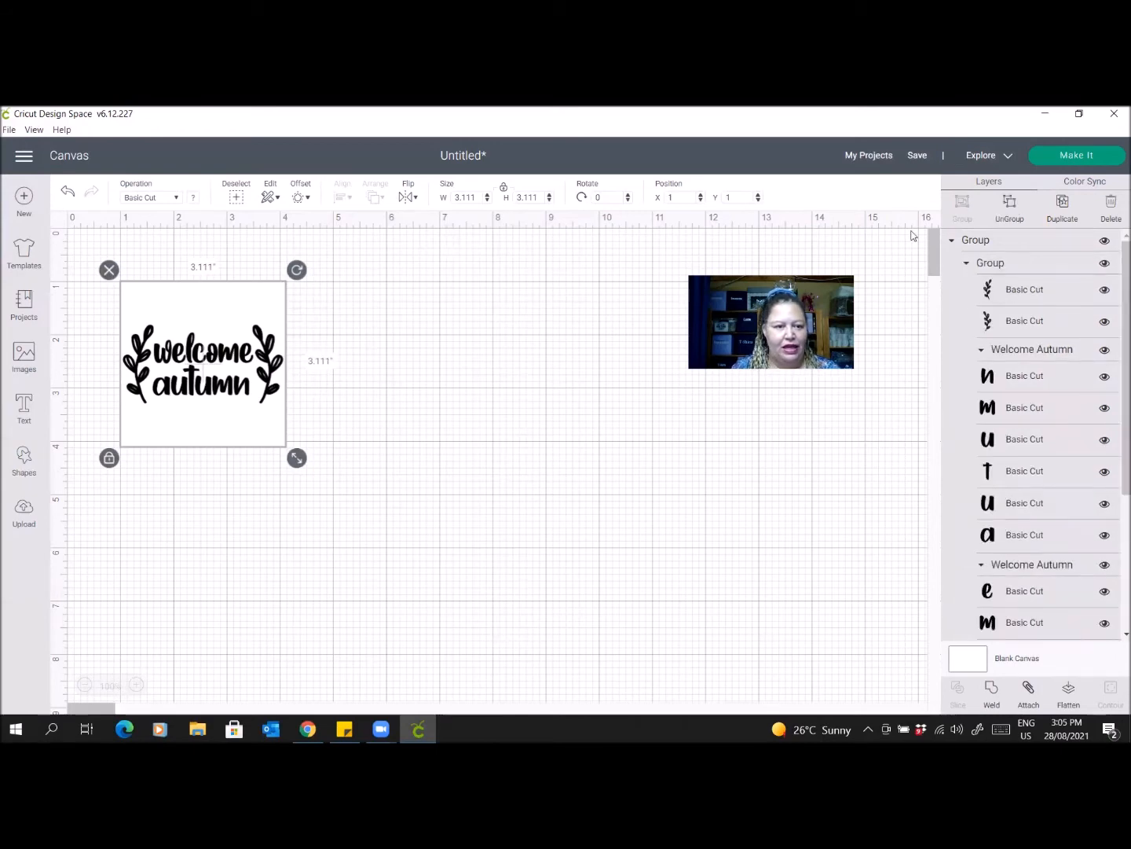
{"action": "left_click_drag", "start_coordinate": [222, 458], "coordinate": [257, 388]}
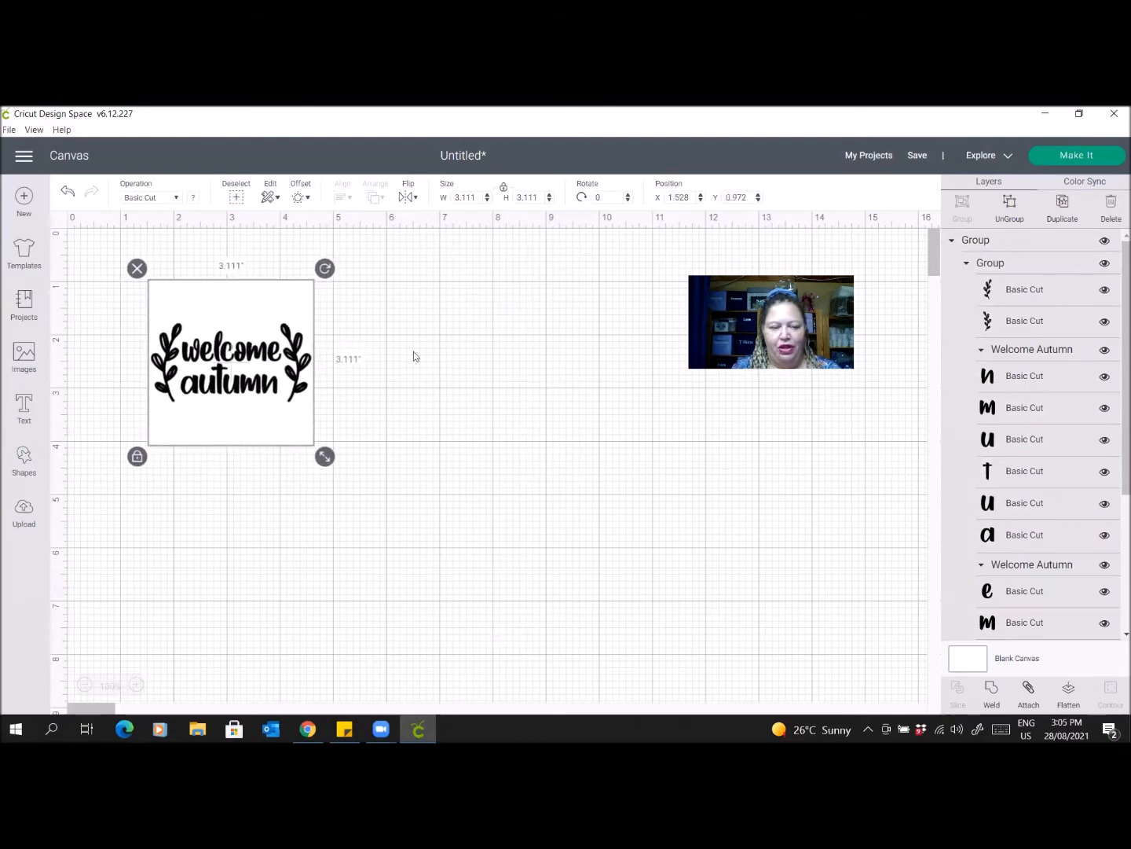
Ungroup the square from the Welcome Autumn design and delete the white square.
{"action": "left_click", "coordinate": [1008, 206]}
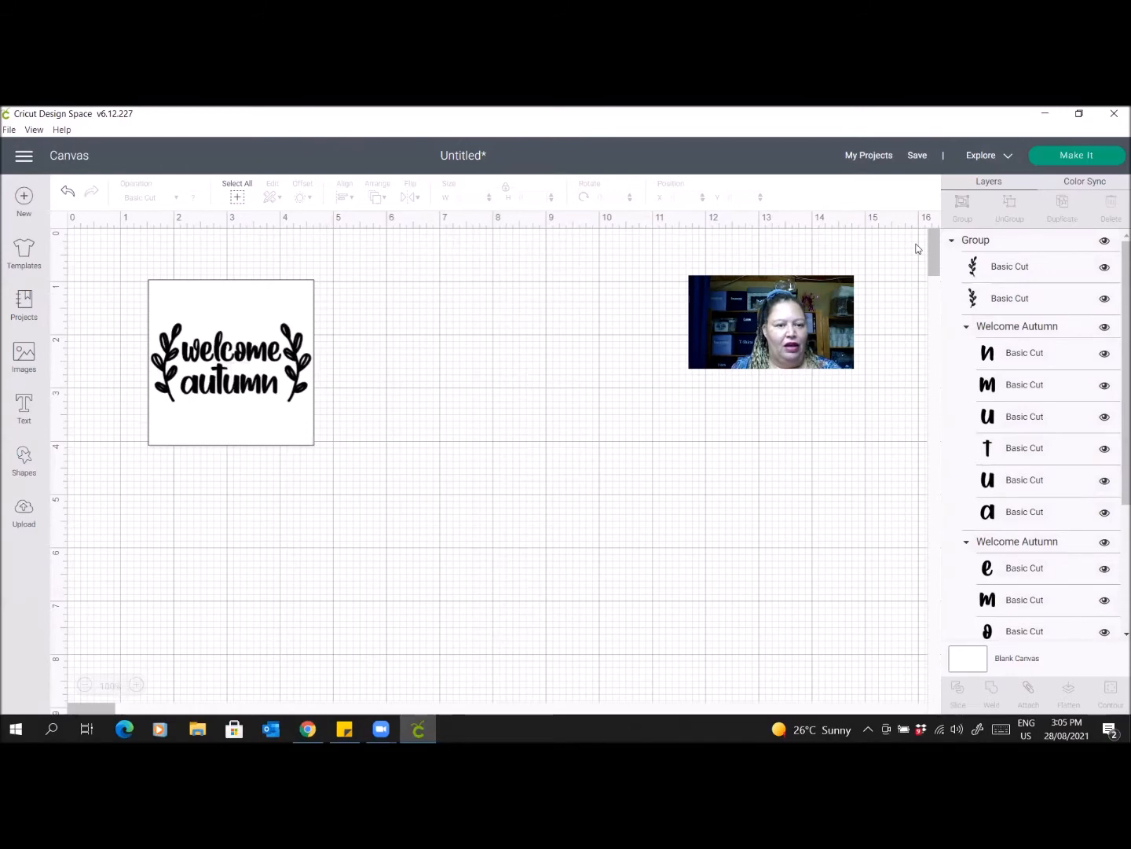
{"action": "left_click", "coordinate": [268, 438]}
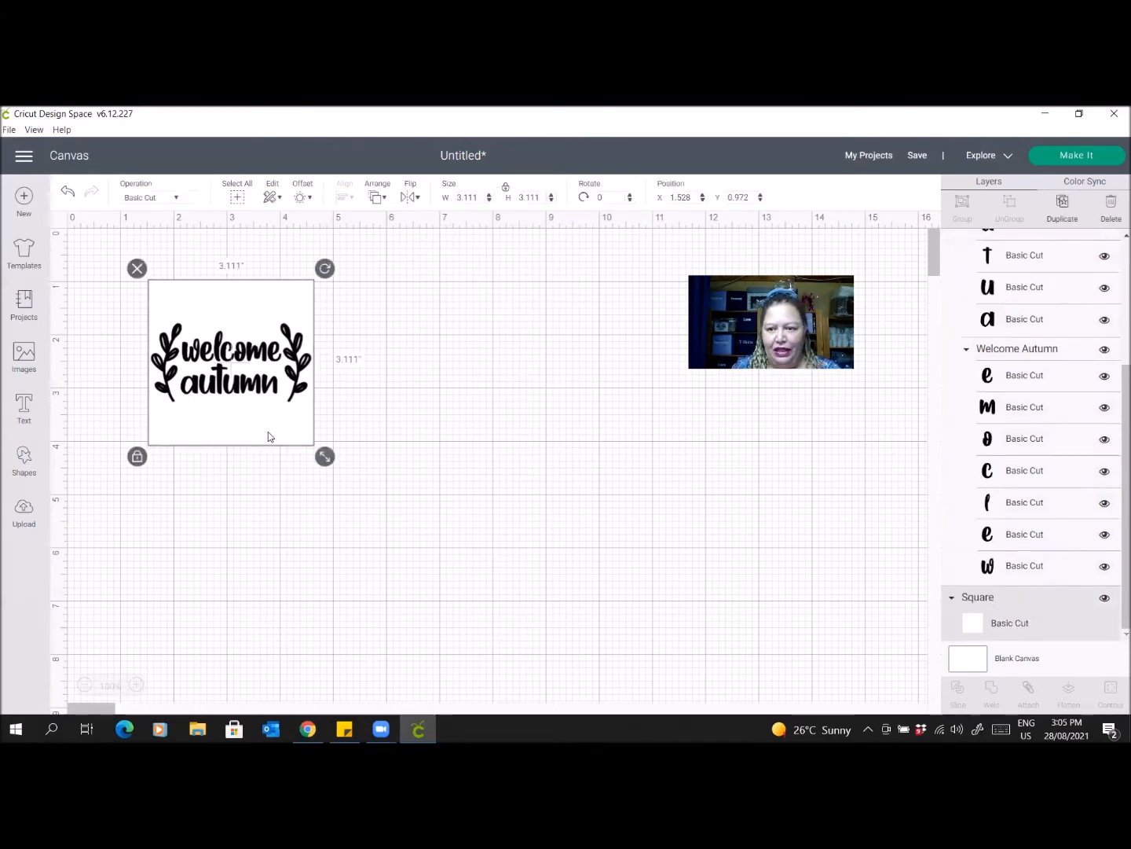
{"action": "left_click", "coordinate": [1112, 206]}
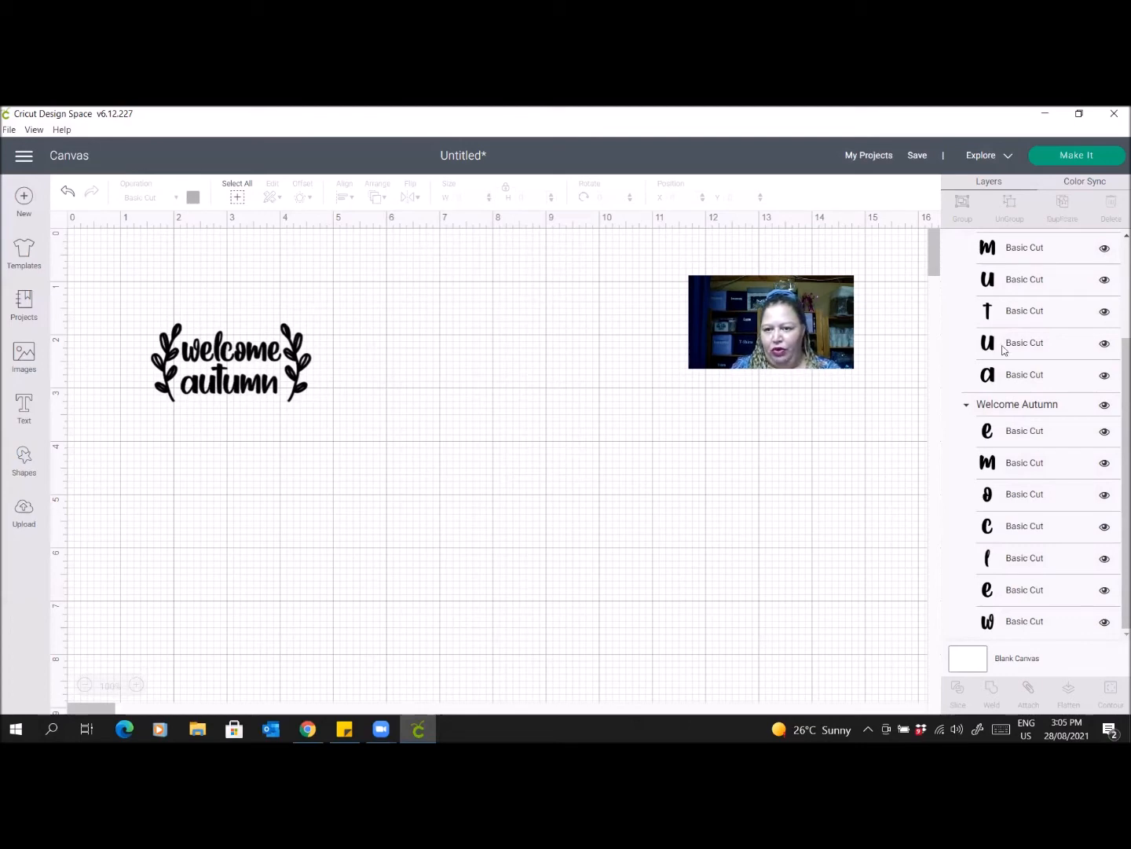
Ungroup the Welcome Autumn design into separate words and leaf branches.
{"action": "scroll", "coordinate": [1003, 349], "scroll_direction": "up", "scroll_amount": 3}
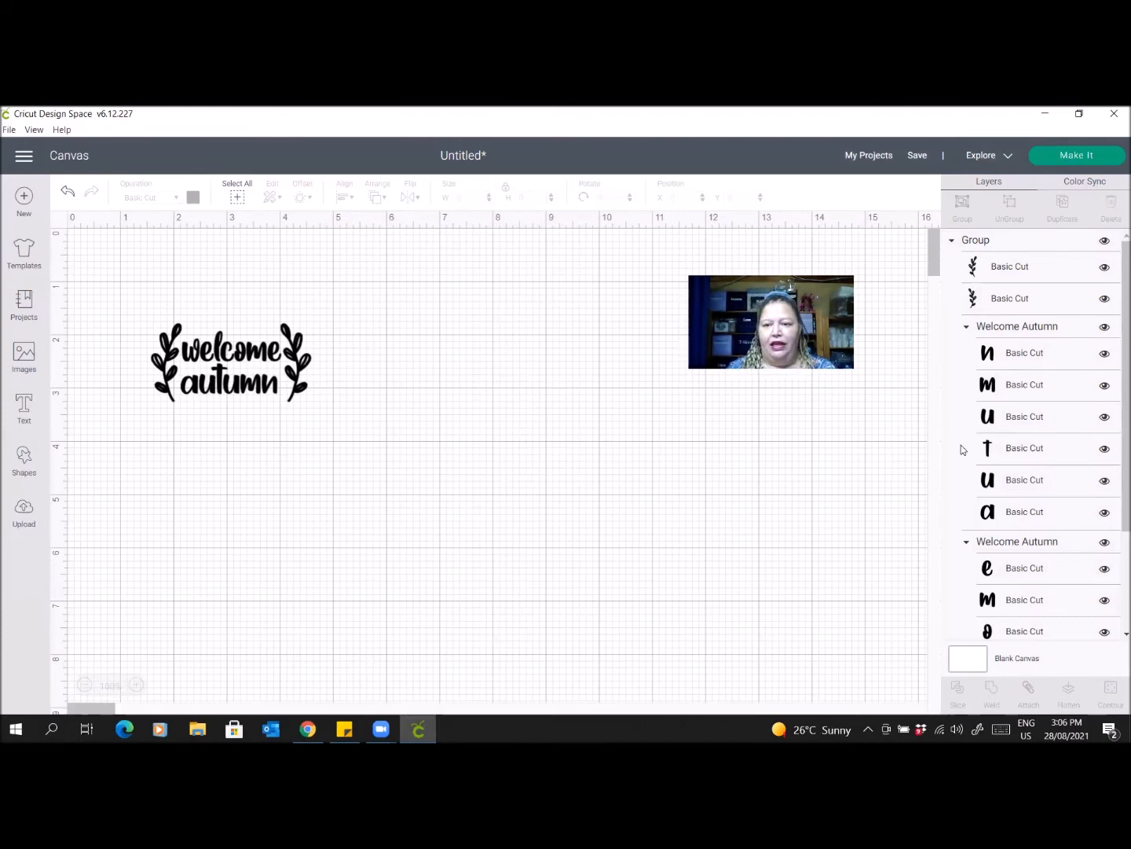
{"action": "left_click", "coordinate": [253, 377]}
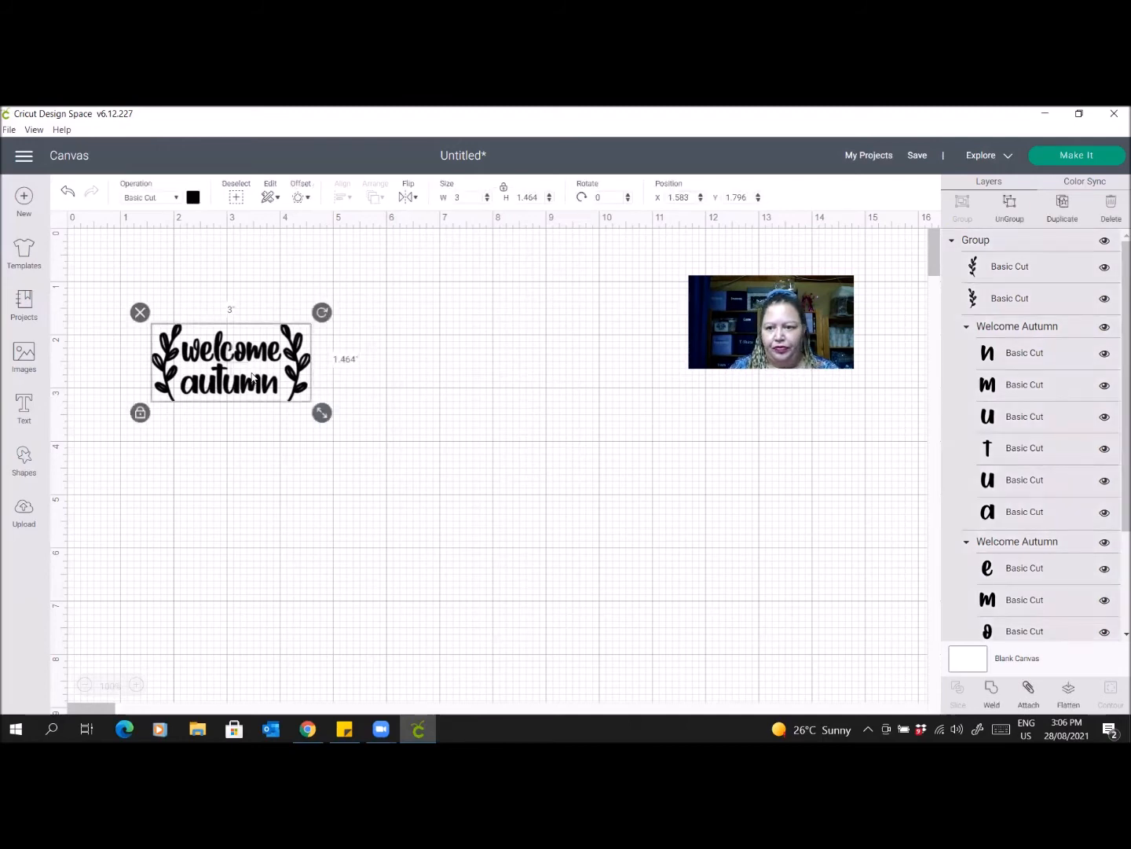
{"action": "left_click", "coordinate": [1011, 208]}
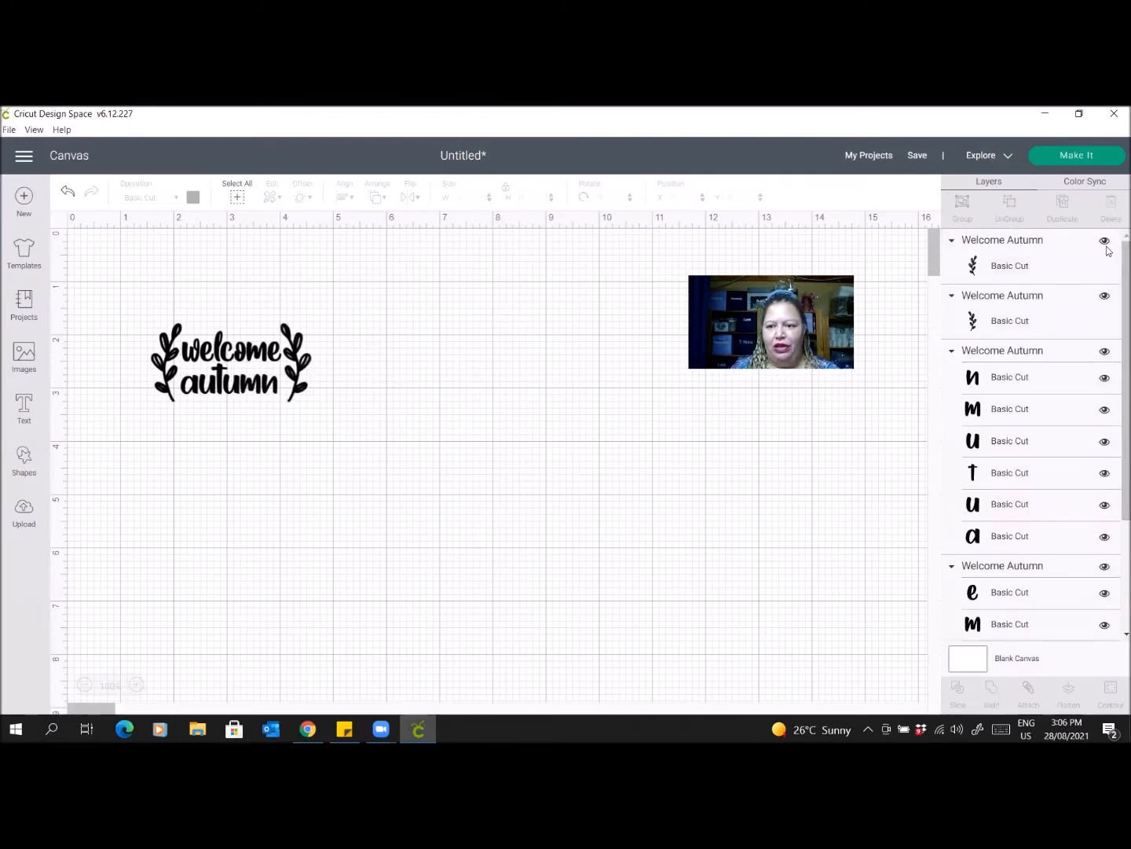
{"action": "left_click", "coordinate": [299, 381]}
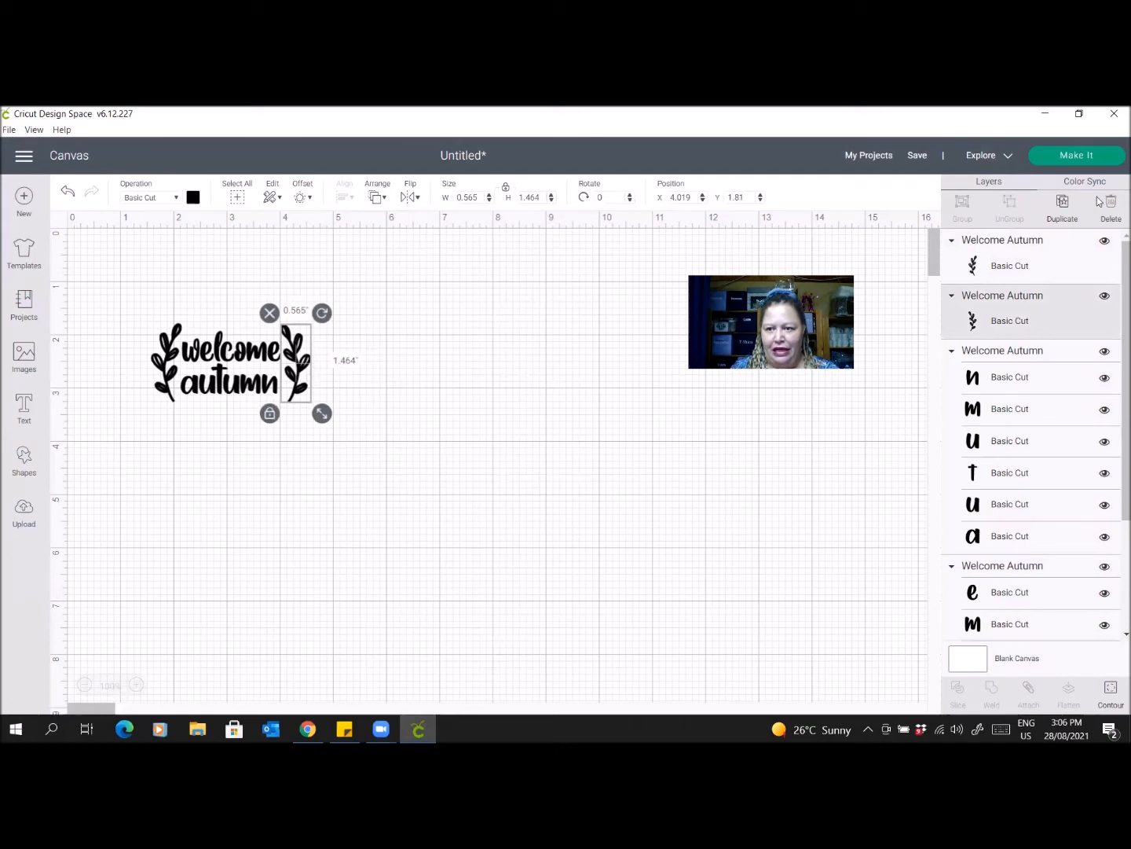
{"action": "left_click", "coordinate": [550, 399]}
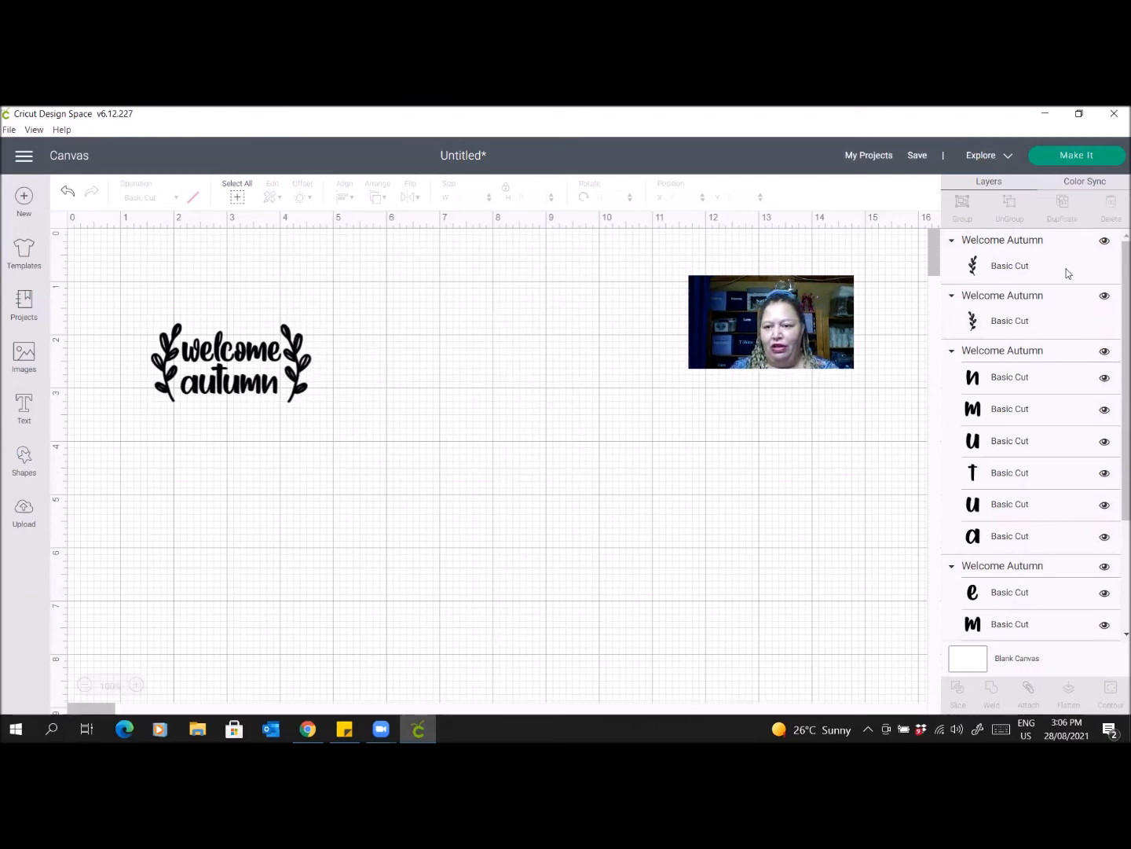
Hide both leaf branch layers and make them visible again.
{"action": "left_click", "coordinate": [1105, 242]}
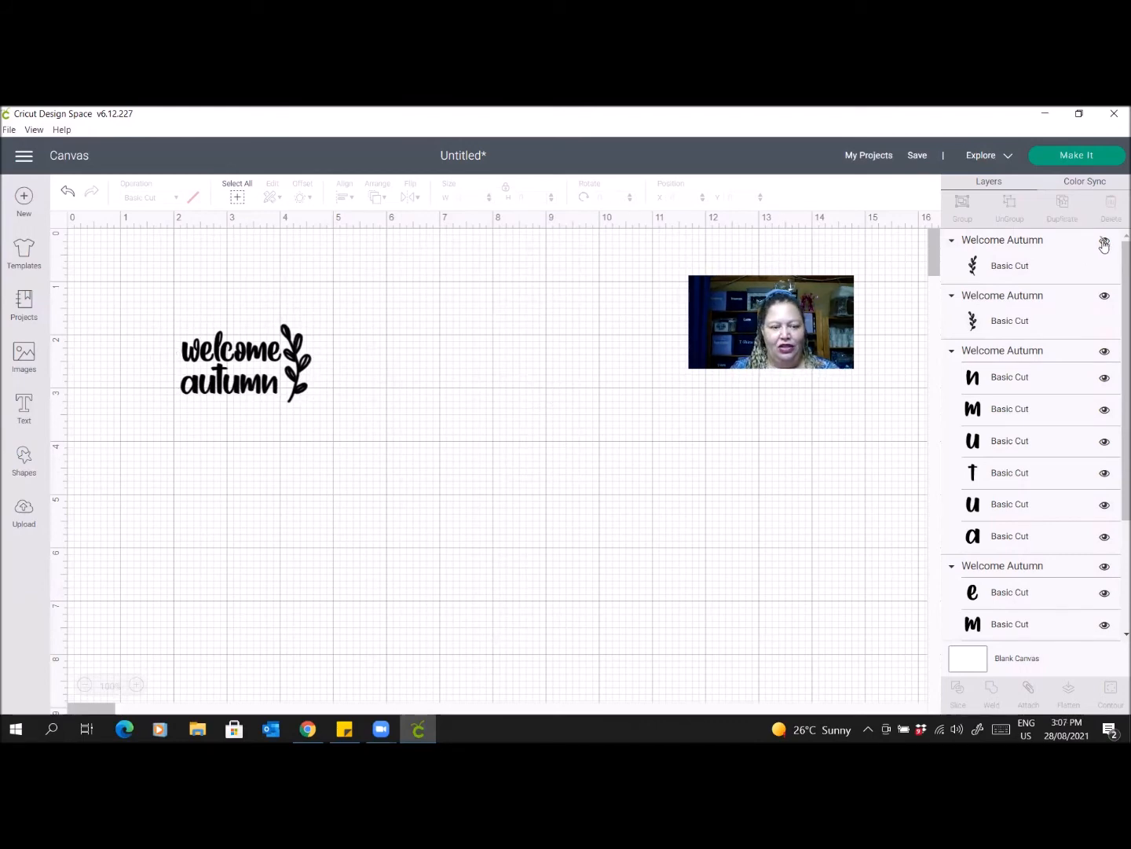
{"action": "left_click", "coordinate": [1104, 297]}
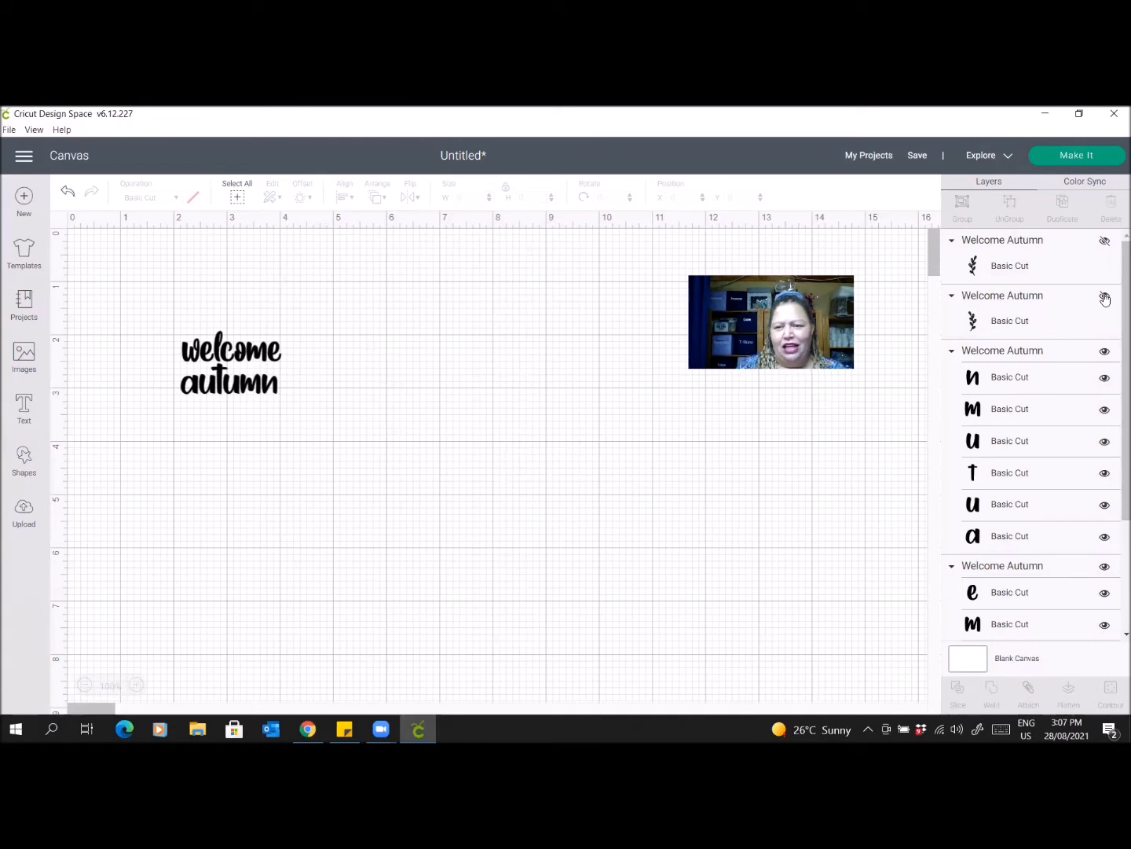
{"action": "left_click", "coordinate": [1104, 297]}
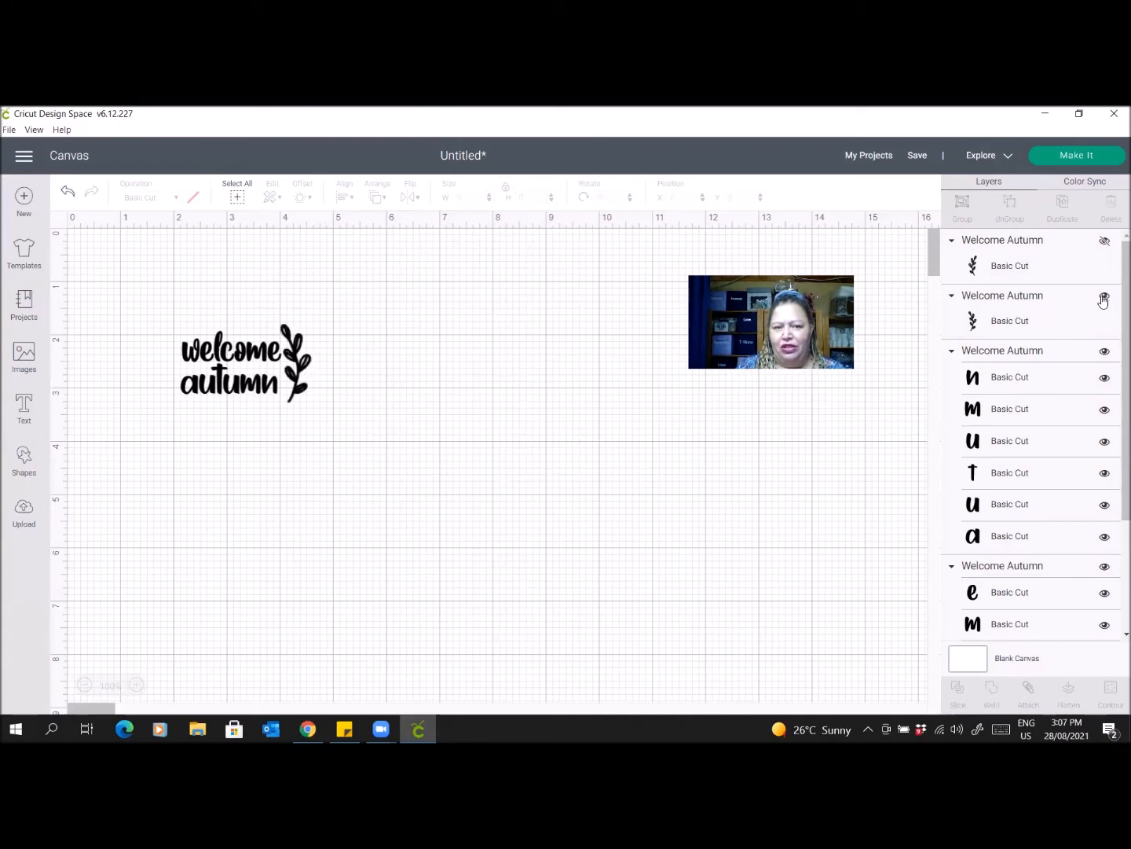
{"action": "left_click", "coordinate": [1105, 242]}
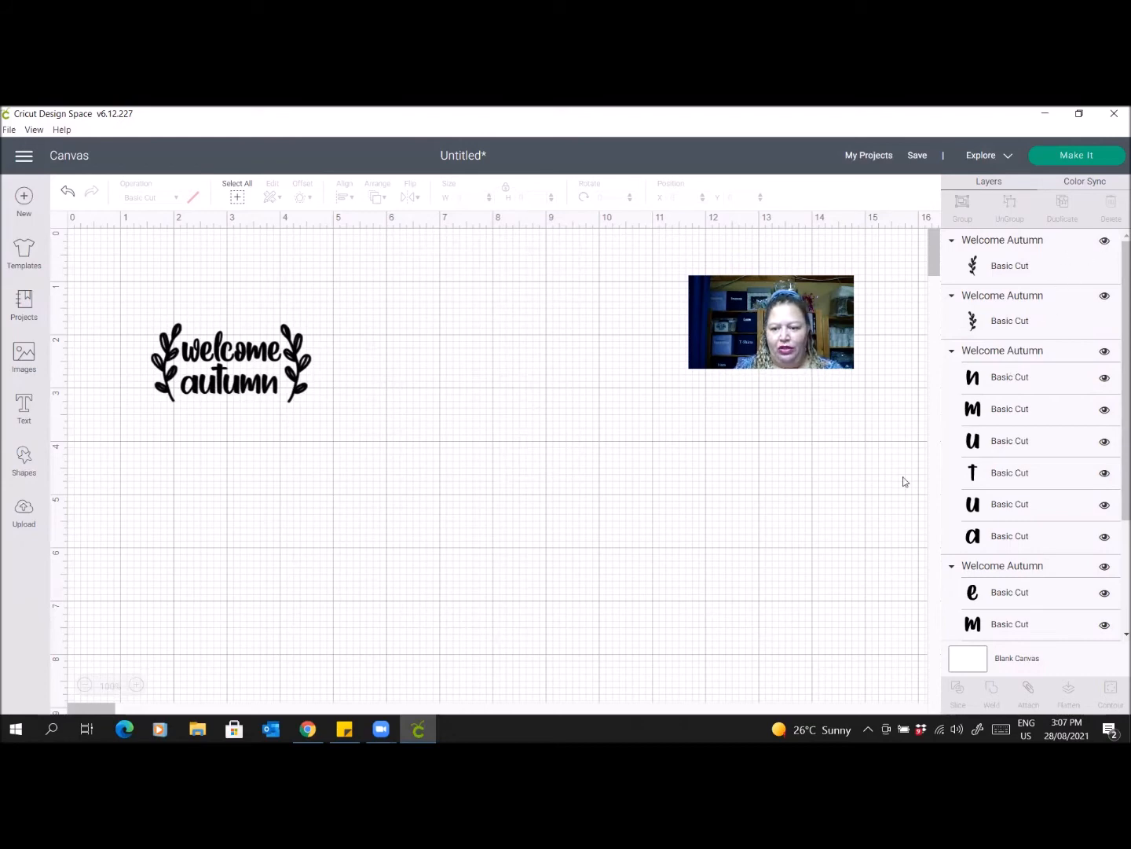
Change the material colour of the word "welcome" to red.
{"action": "left_click", "coordinate": [188, 356]}
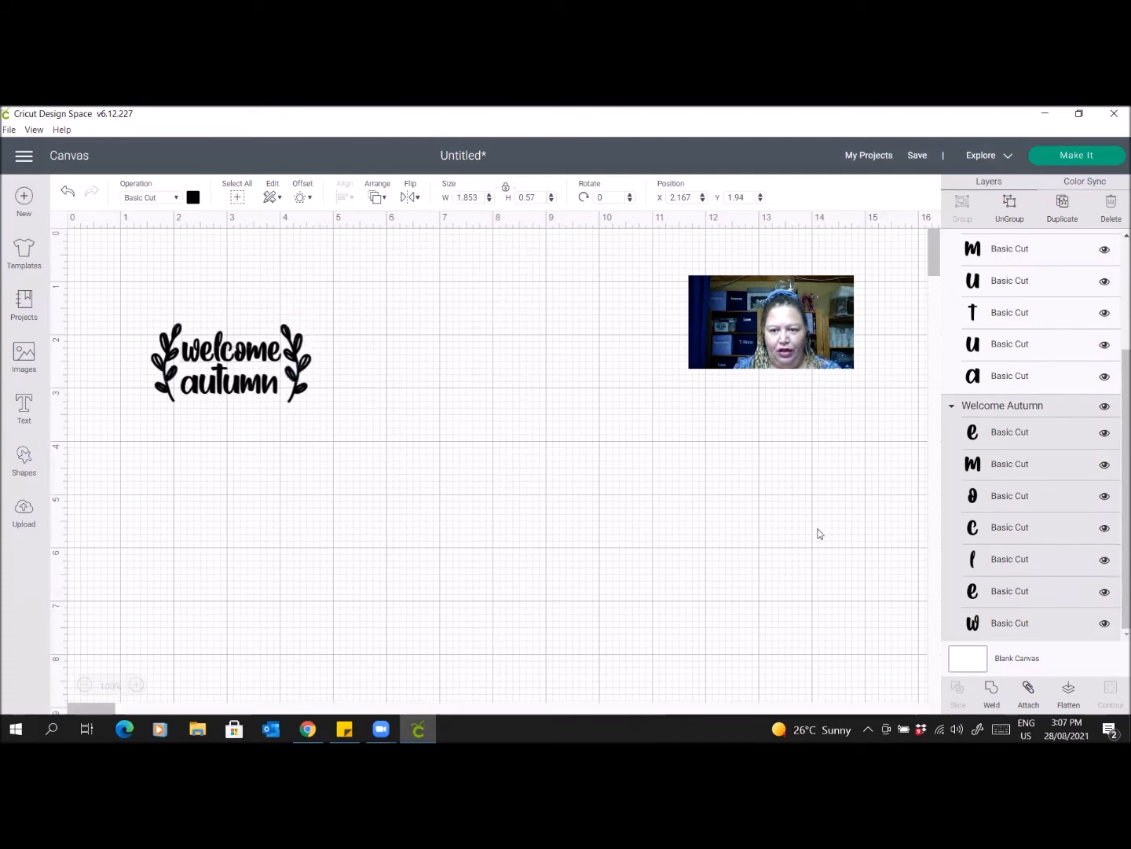
{"action": "left_click", "coordinate": [233, 388]}
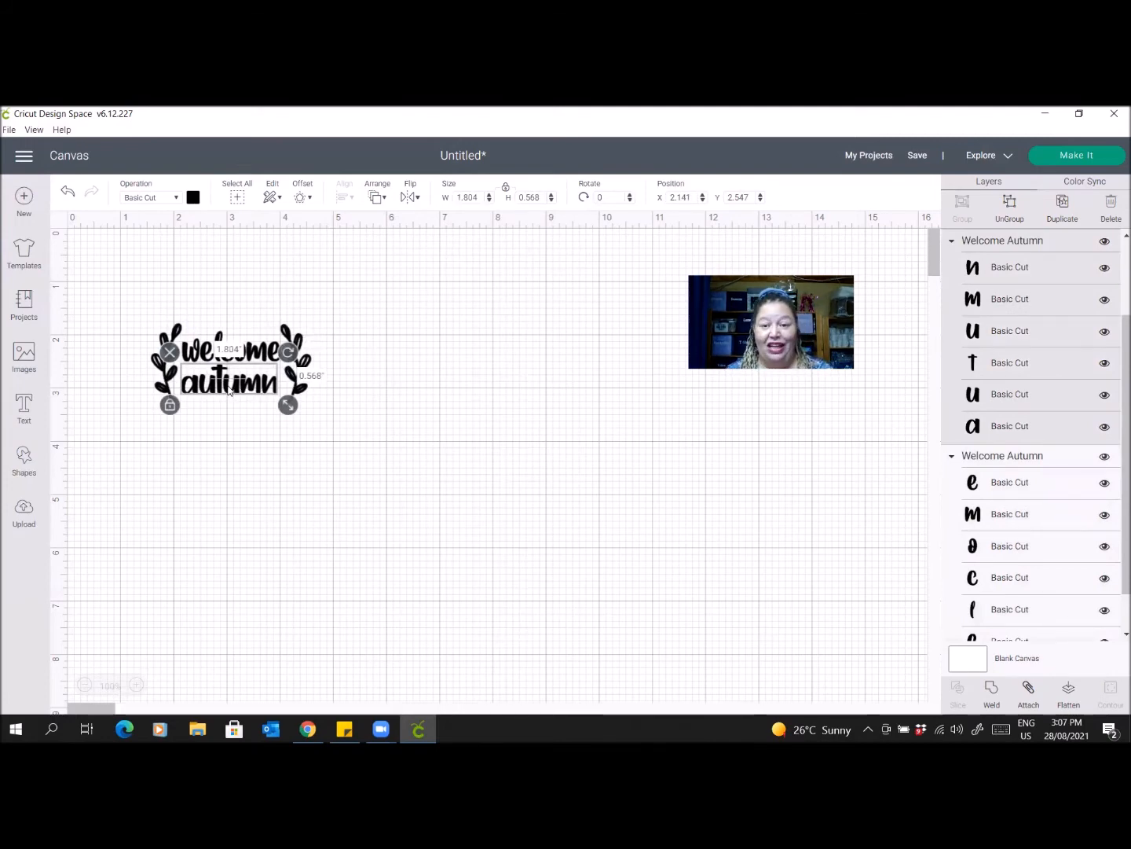
{"action": "left_click", "coordinate": [254, 359]}
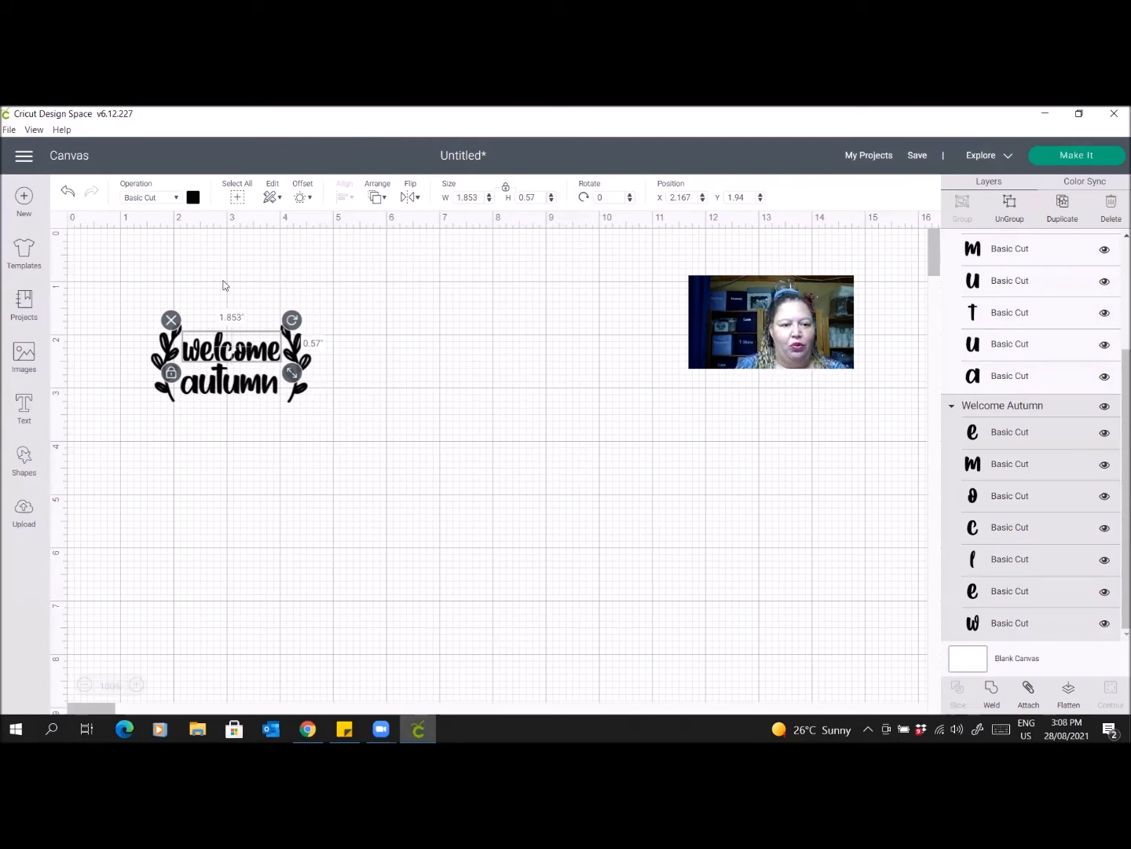
{"action": "left_click", "coordinate": [192, 197]}
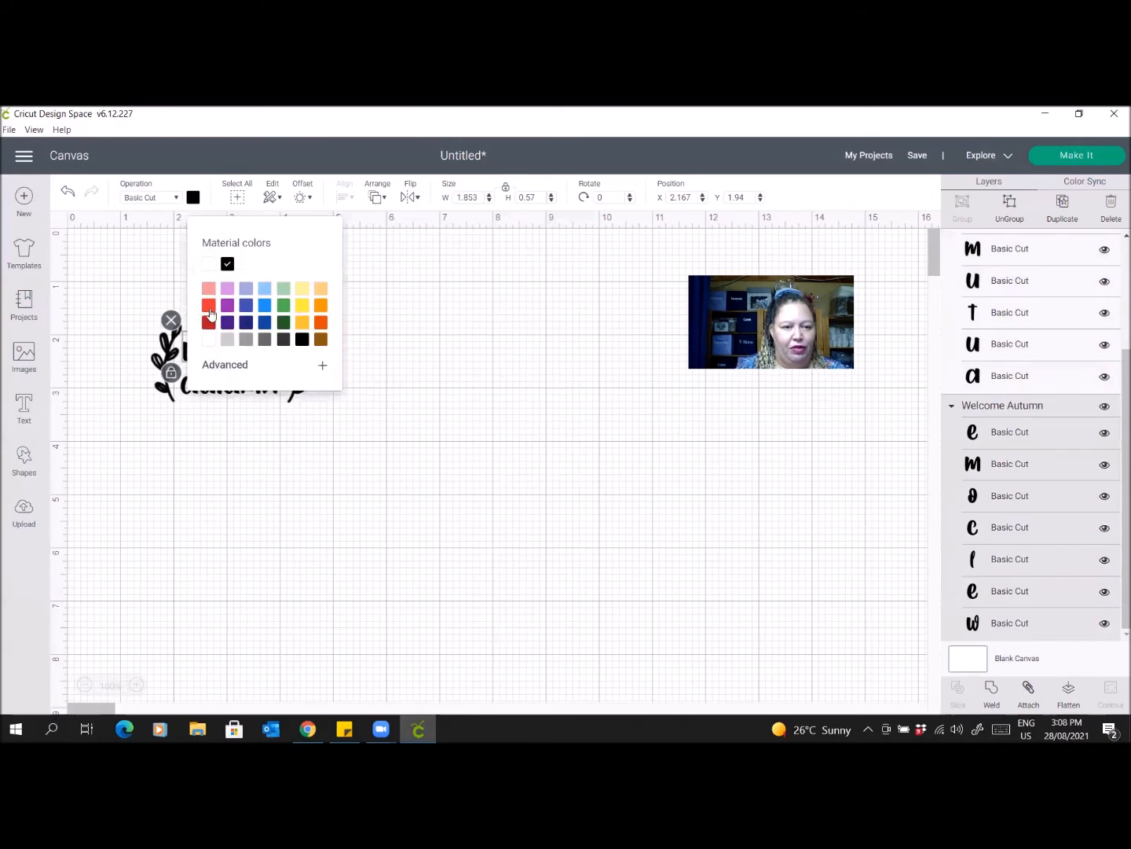
{"action": "left_click", "coordinate": [209, 307]}
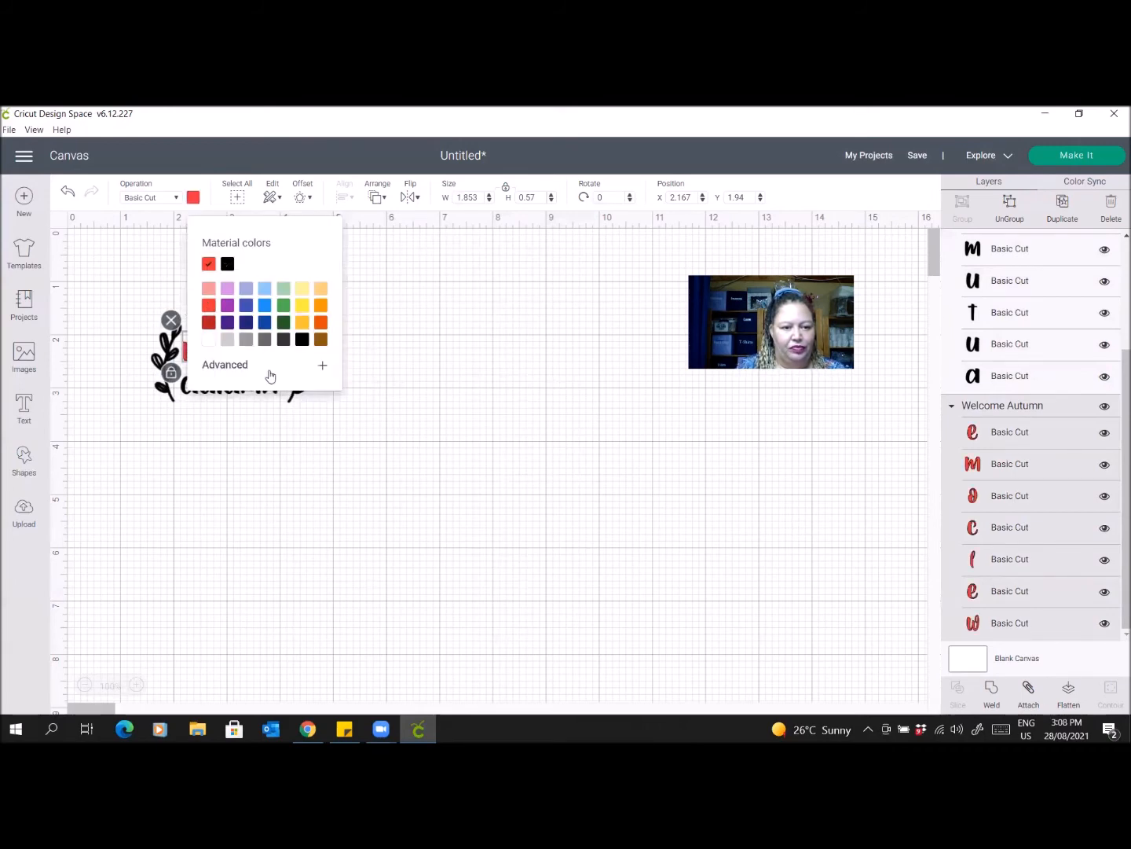
{"action": "left_click", "coordinate": [466, 428]}
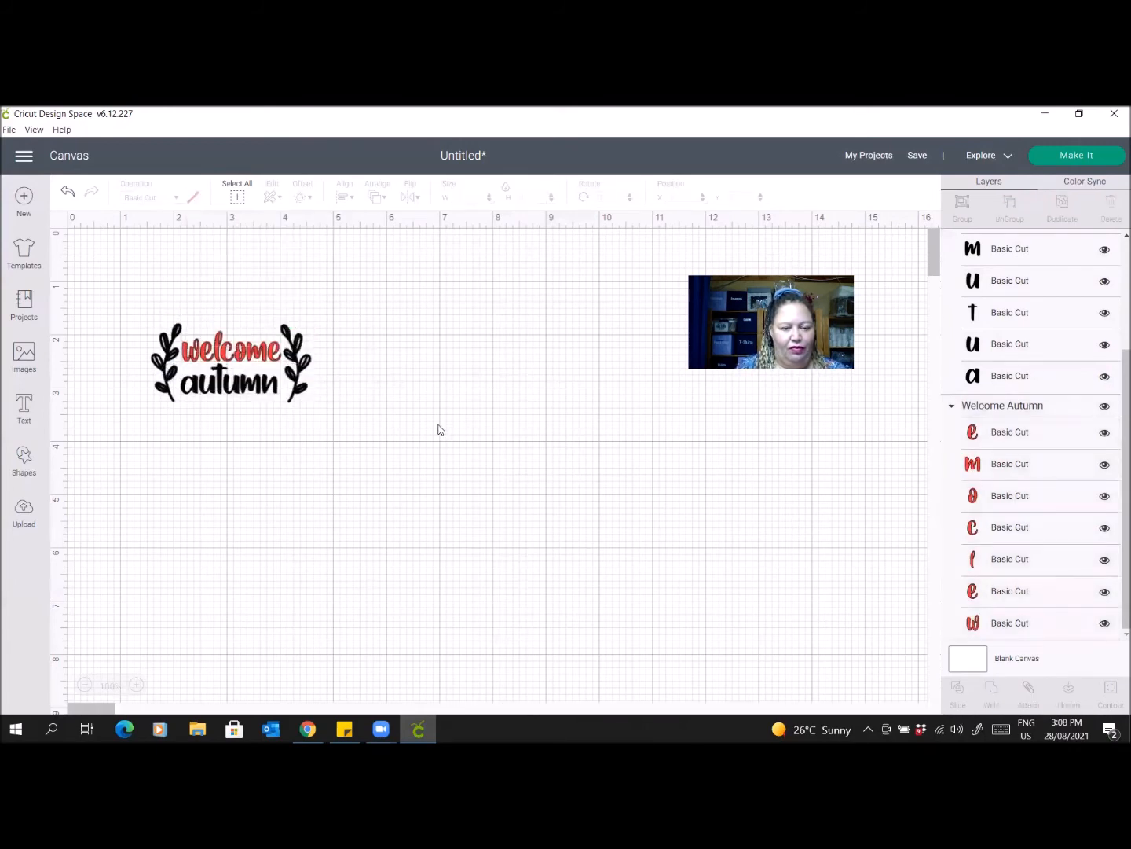
Change the material colour of both leaf branches to dark green.
{"action": "left_click", "coordinate": [294, 365]}
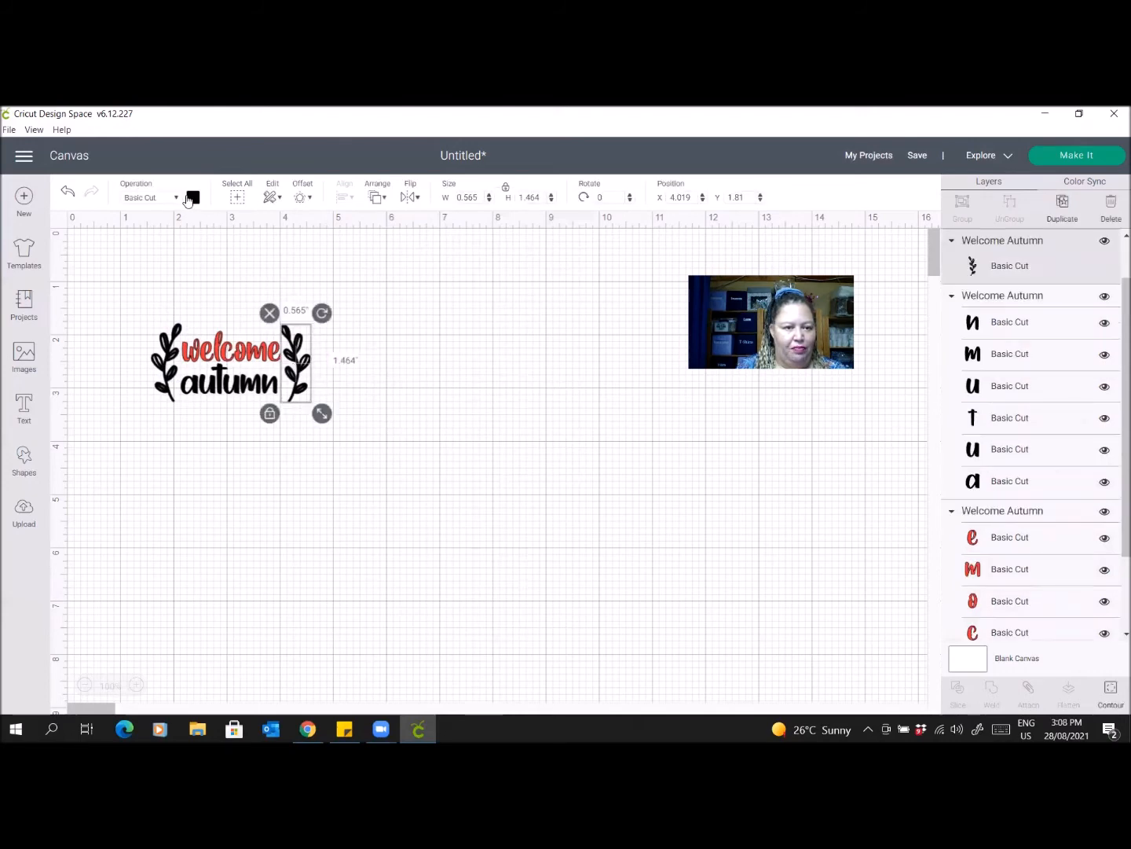
{"action": "left_click", "coordinate": [192, 197]}
{"action": "left_click", "coordinate": [284, 325]}
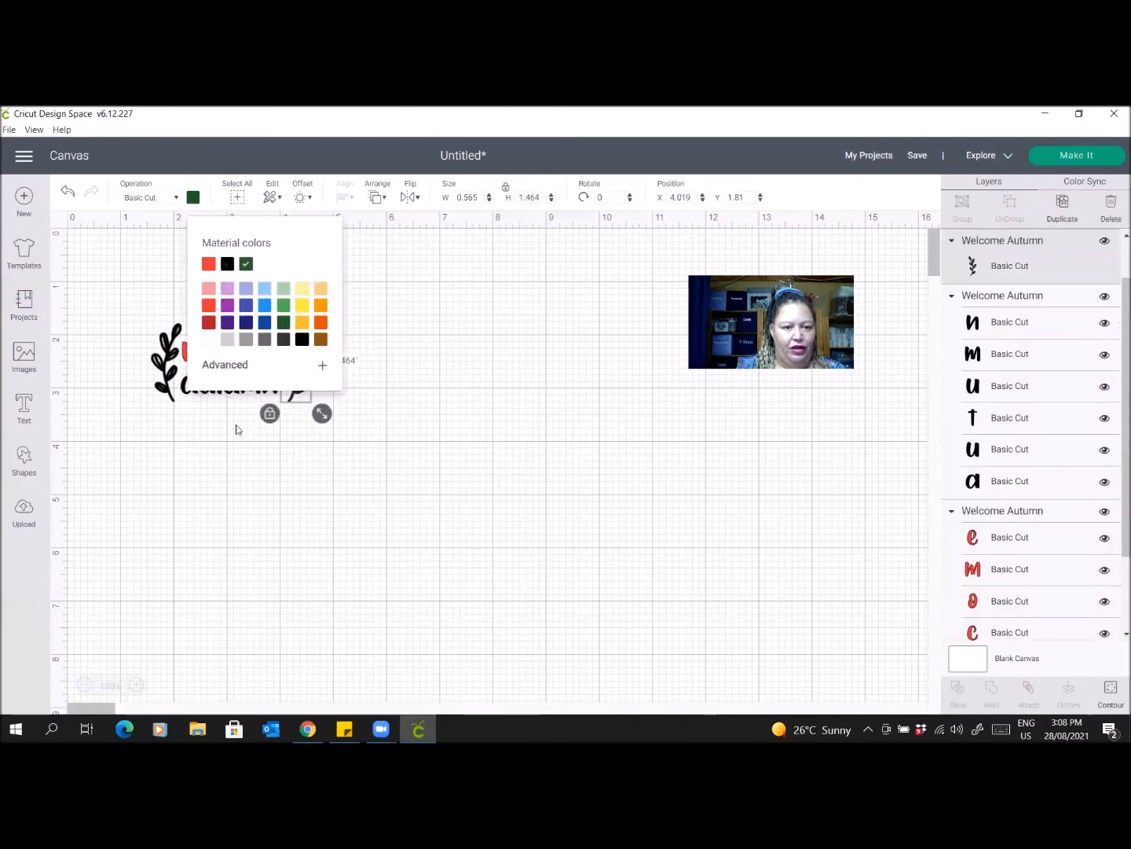
{"action": "left_click", "coordinate": [226, 437]}
{"action": "left_click", "coordinate": [160, 363]}
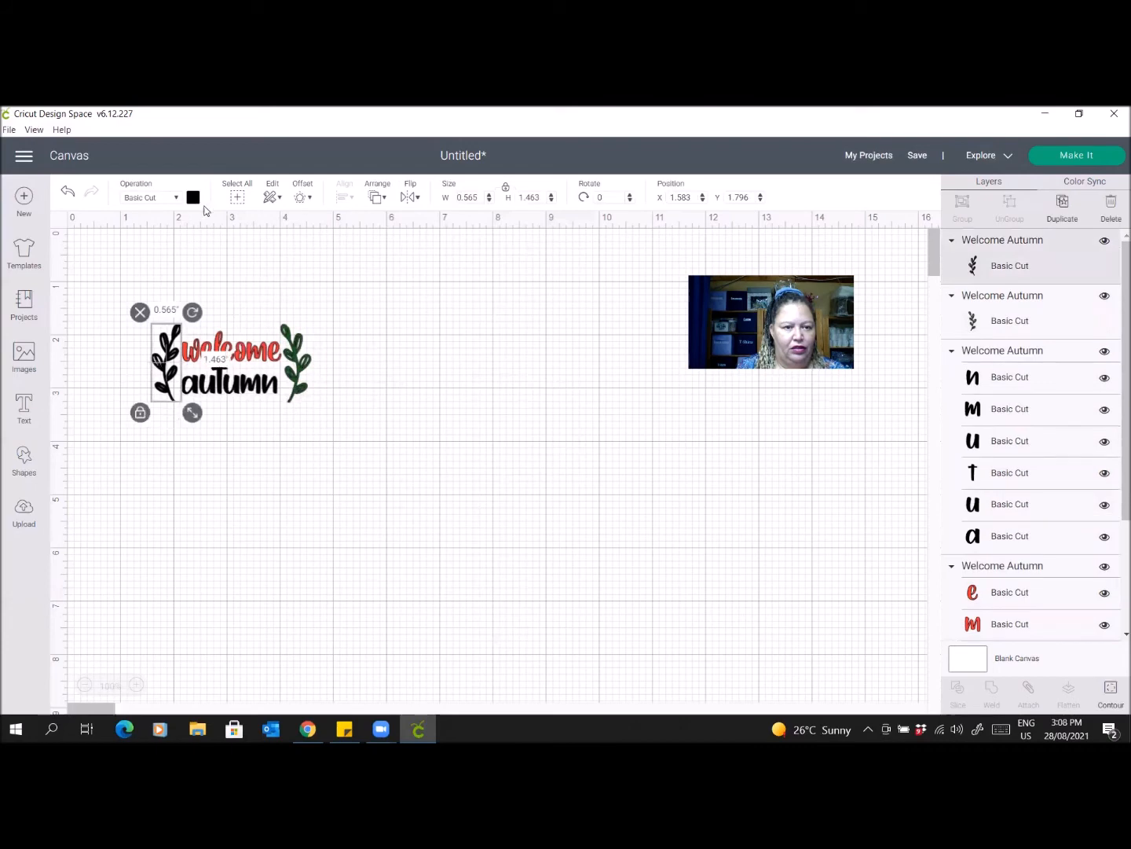
{"action": "left_click", "coordinate": [193, 197]}
{"action": "left_click", "coordinate": [285, 325]}
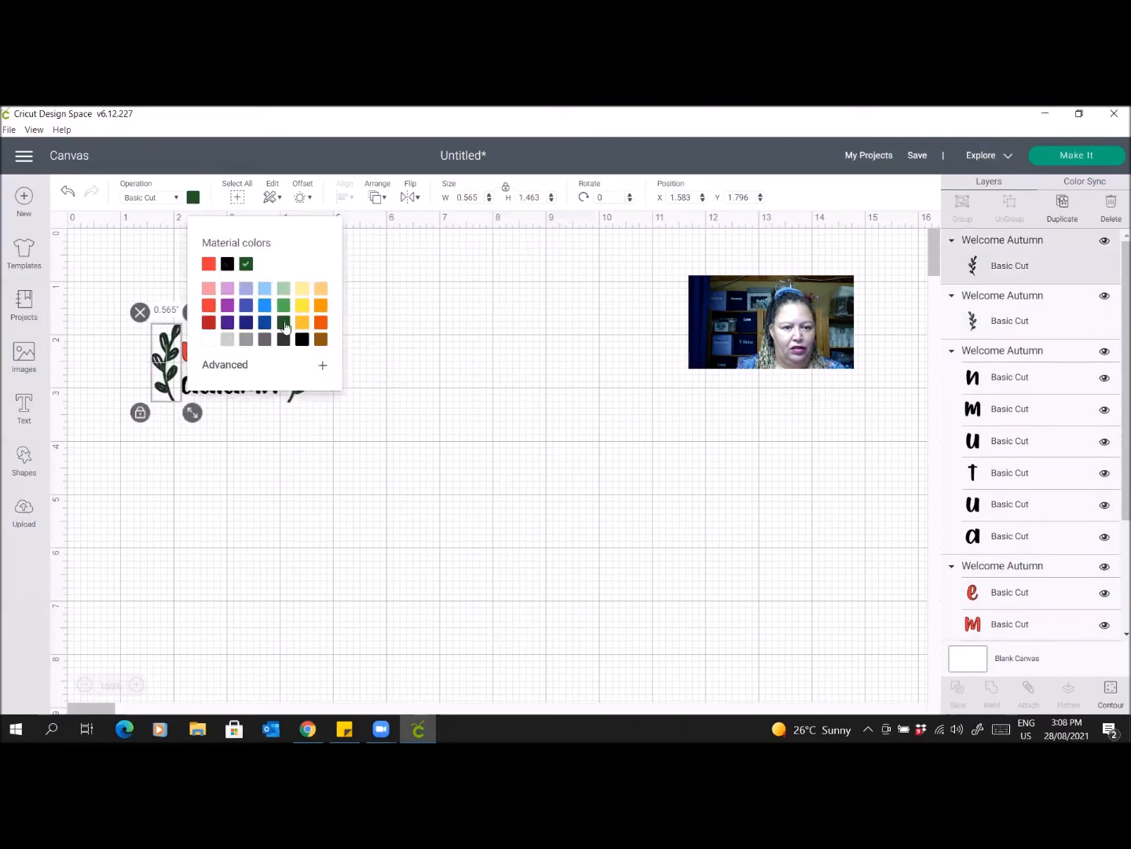
{"action": "left_click", "coordinate": [400, 410]}
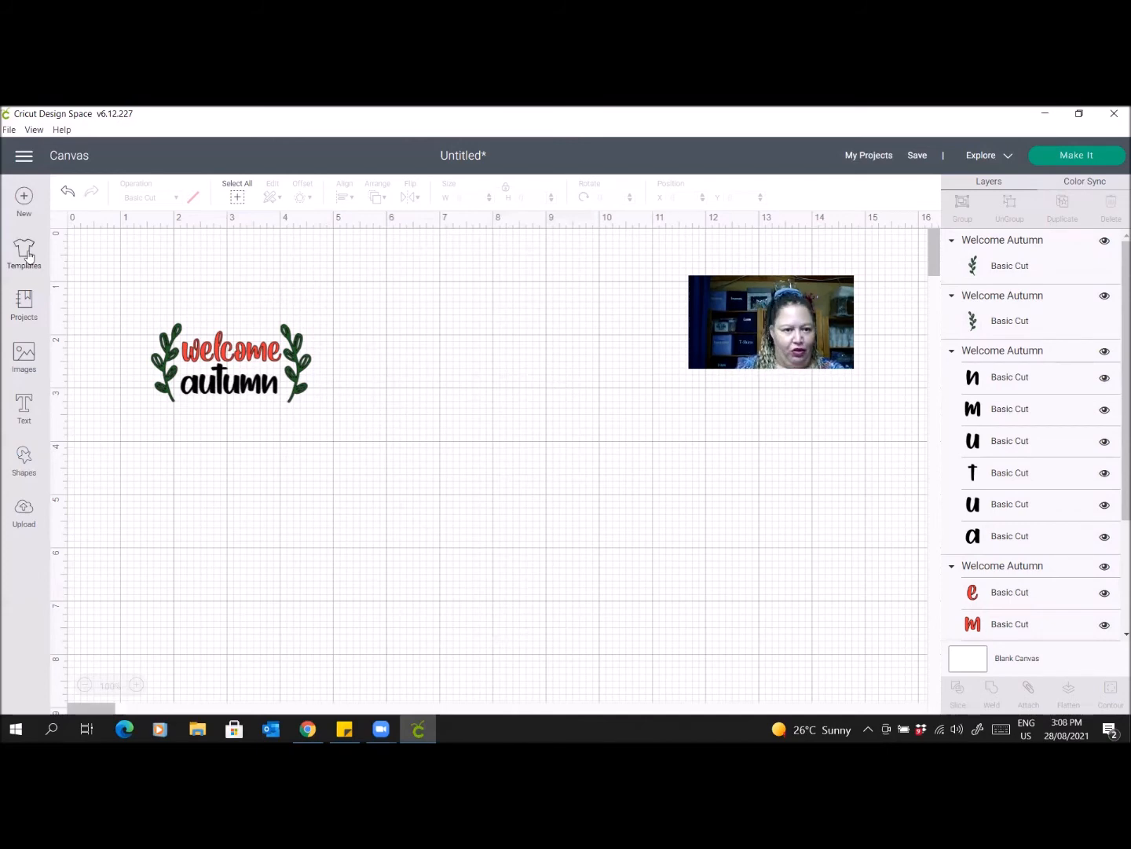
Attach the whole multicoloured design, detach it, and undo both operations to restore the original colours.
{"action": "left_click", "coordinate": [237, 197]}
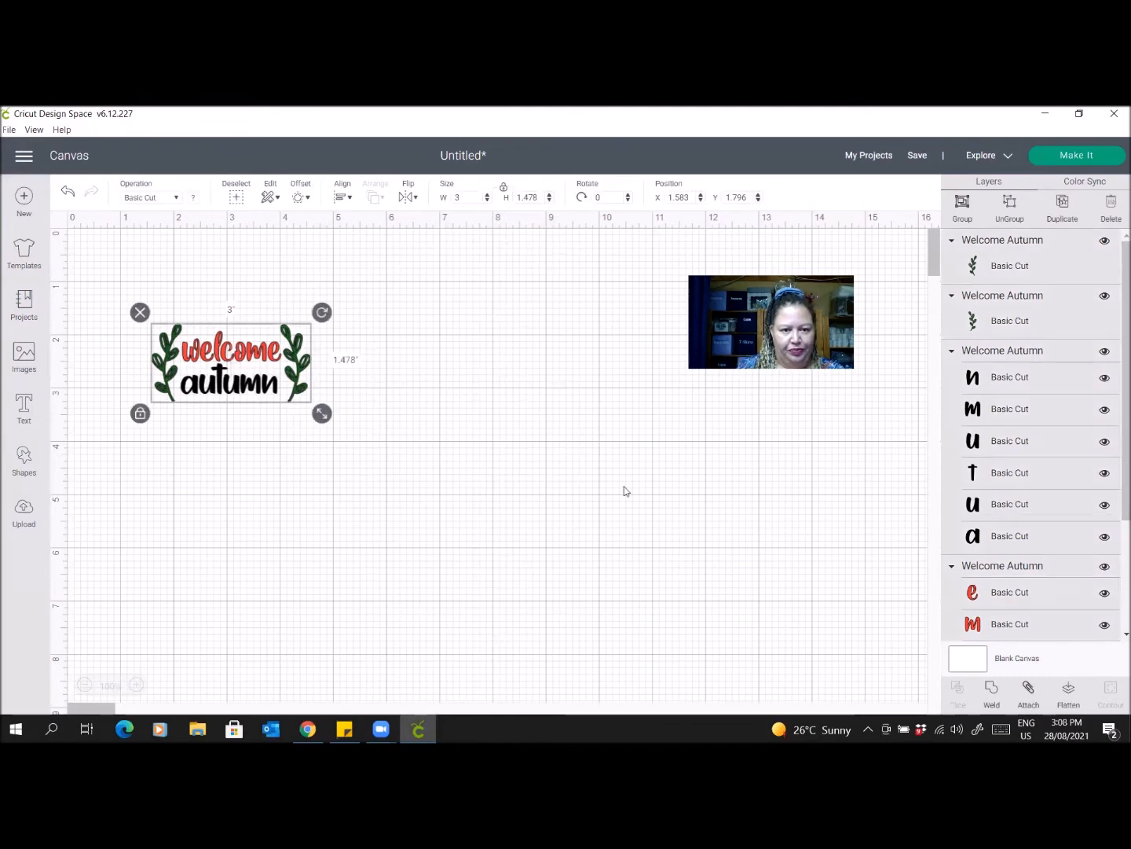
{"action": "left_click", "coordinate": [1028, 690]}
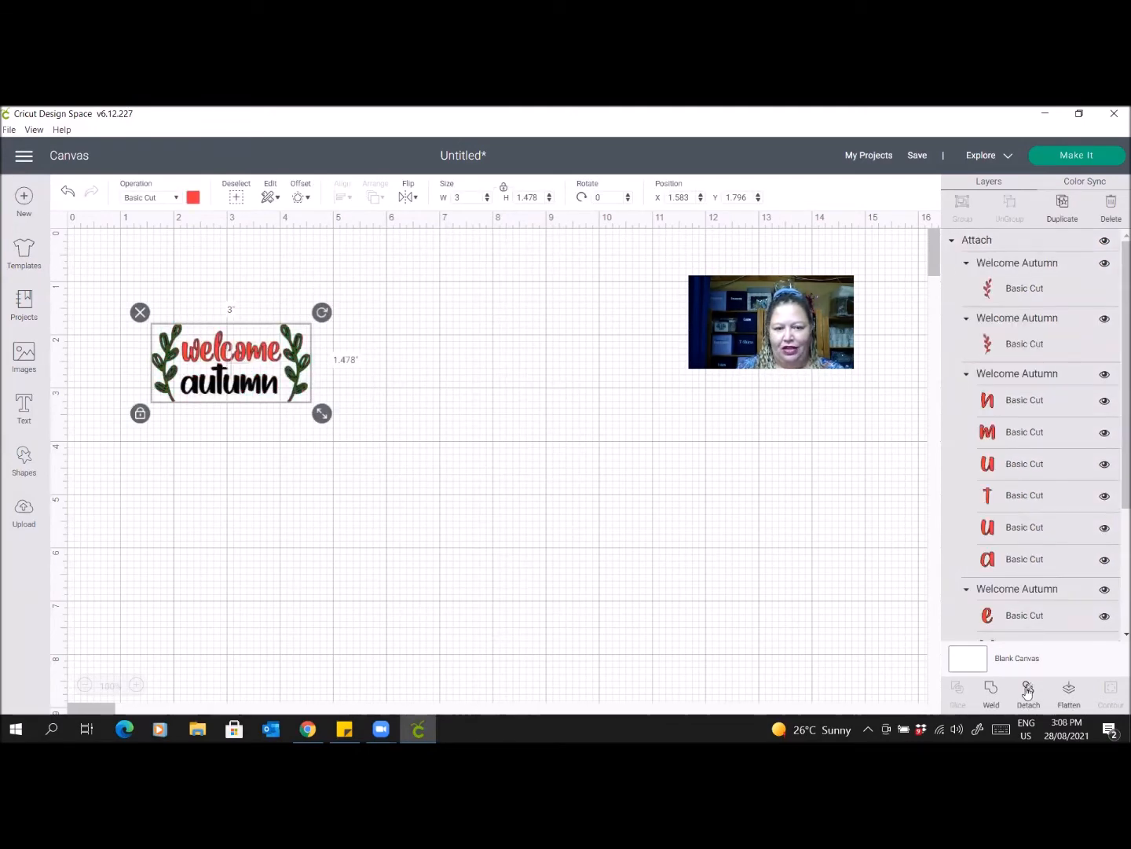
{"action": "left_click", "coordinate": [1027, 690]}
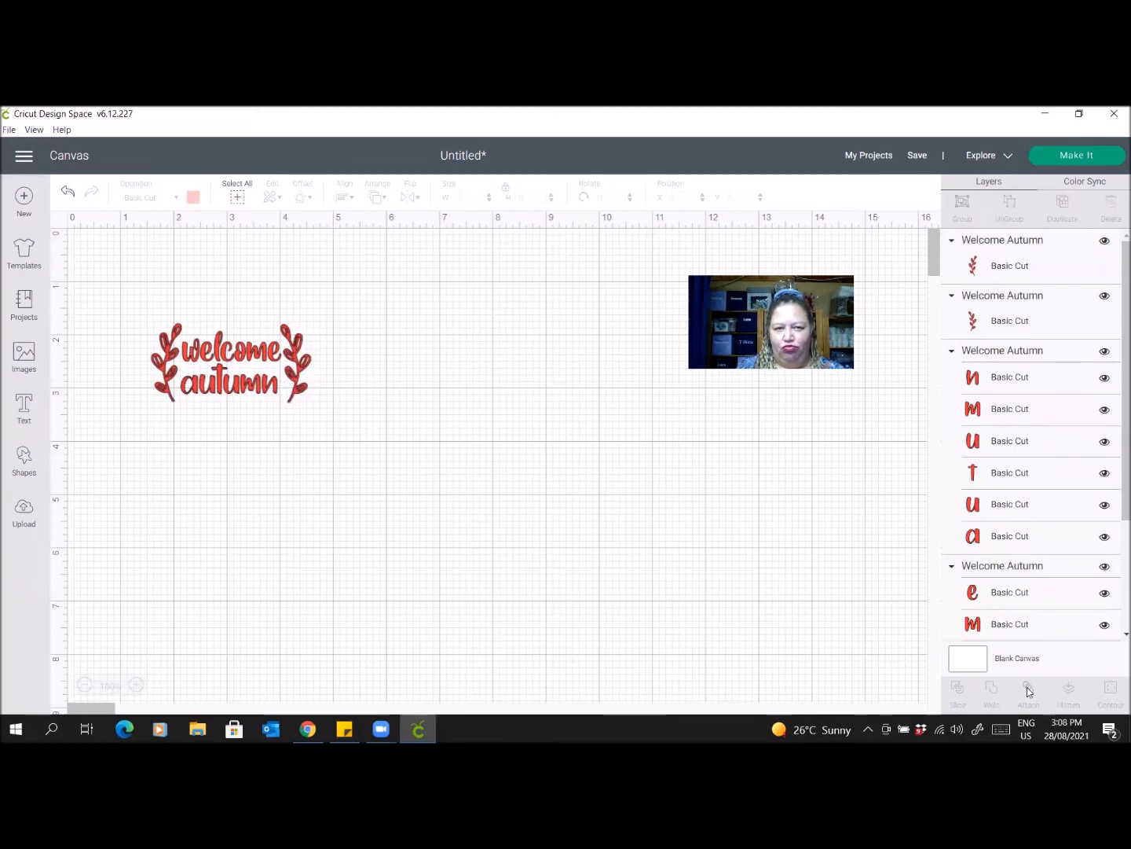
{"action": "left_click", "coordinate": [67, 193]}
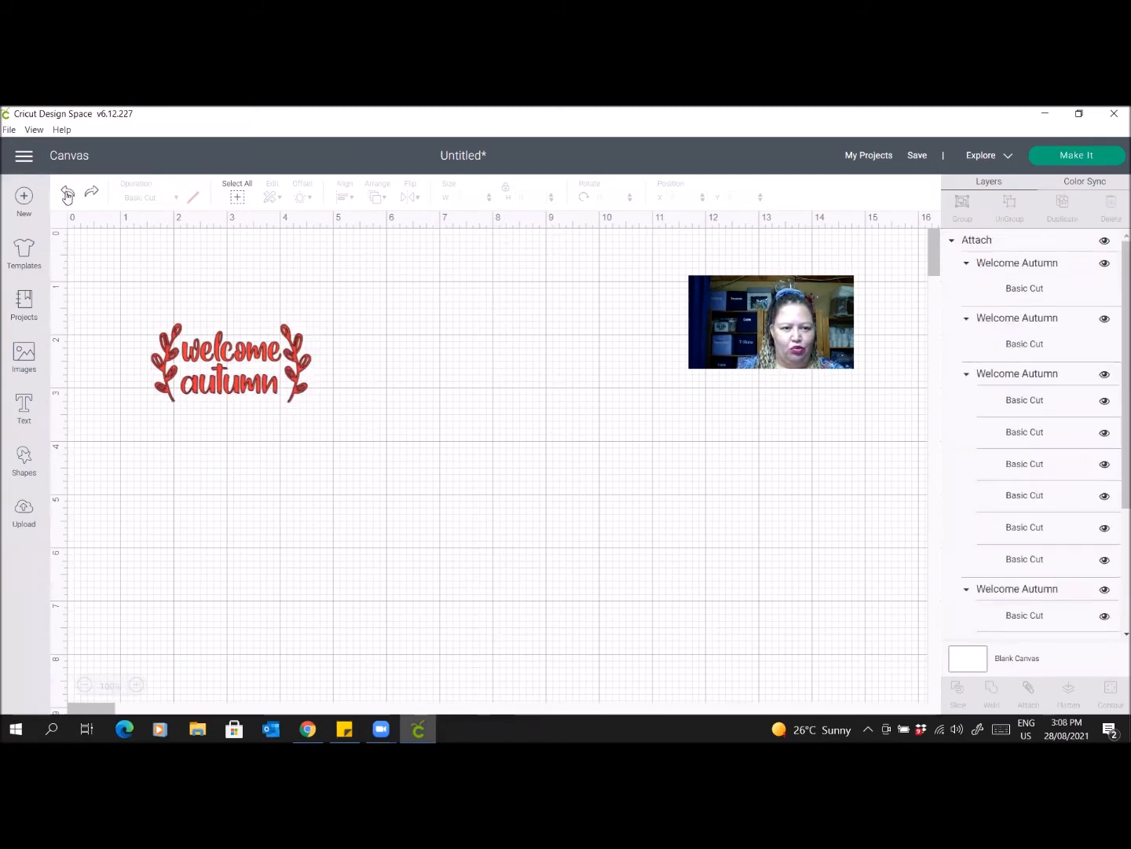
{"action": "left_click", "coordinate": [67, 192]}
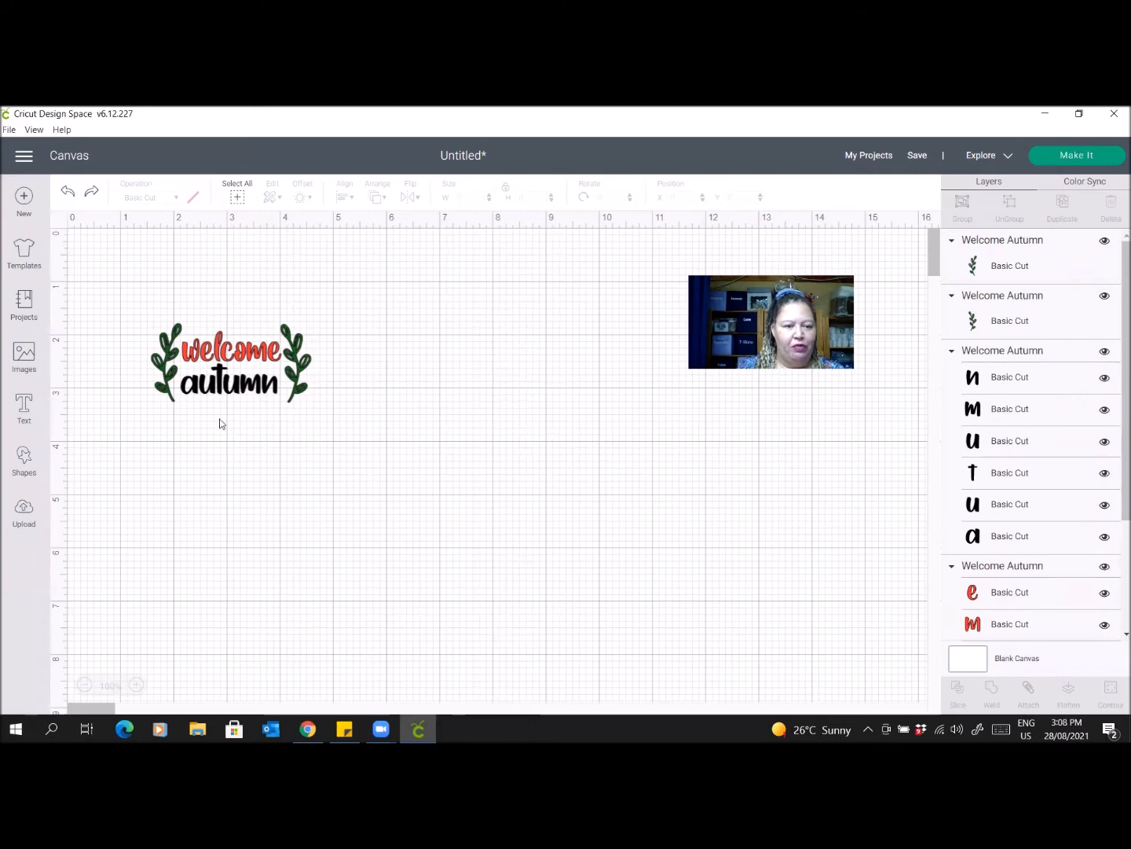
Preview how the black, red and green pieces are laid out on their cutting mats, and return to the canvas.
{"action": "left_click", "coordinate": [1072, 157]}
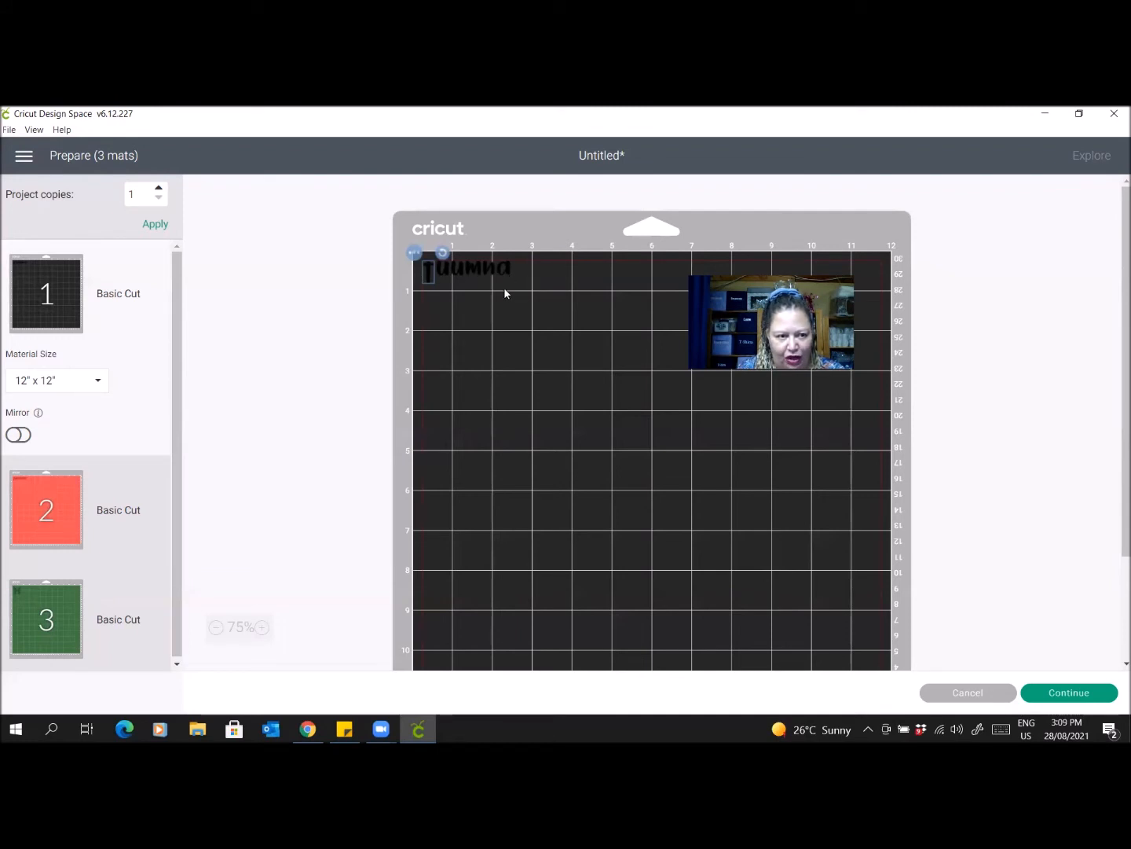
{"action": "left_click", "coordinate": [33, 523]}
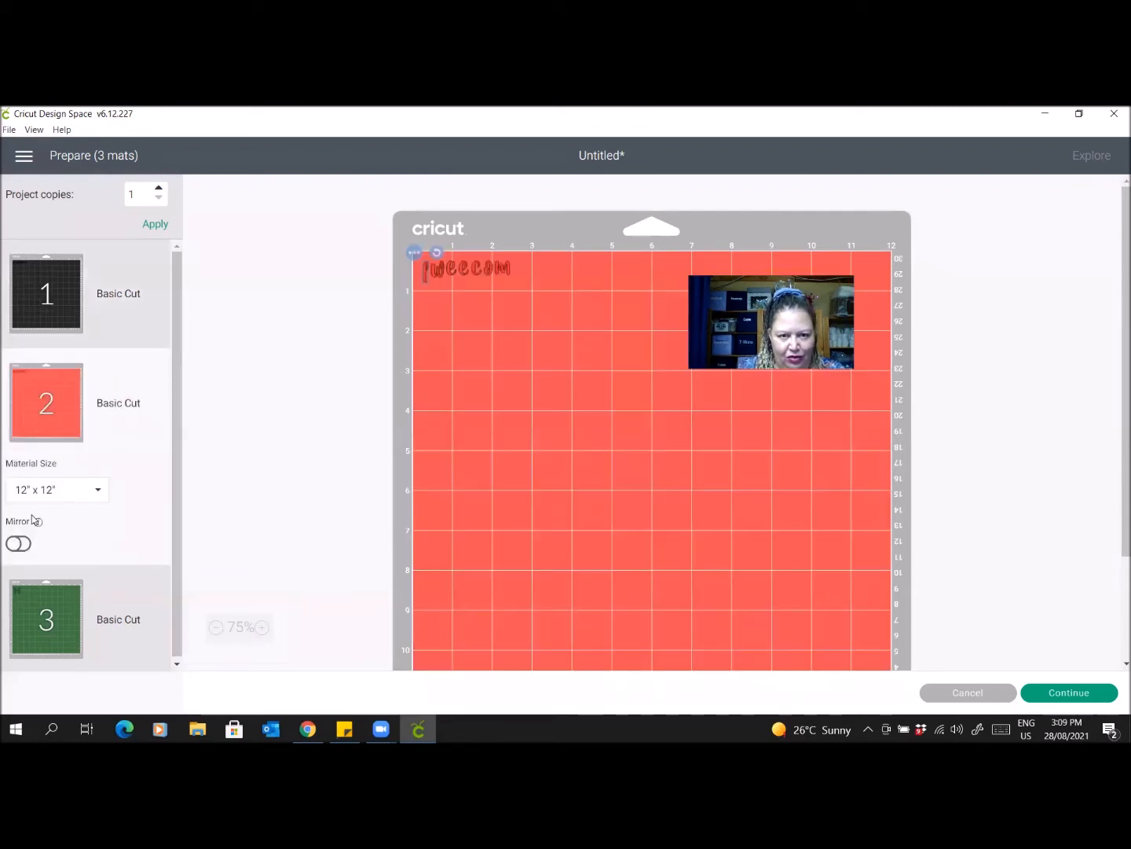
{"action": "left_click", "coordinate": [46, 623]}
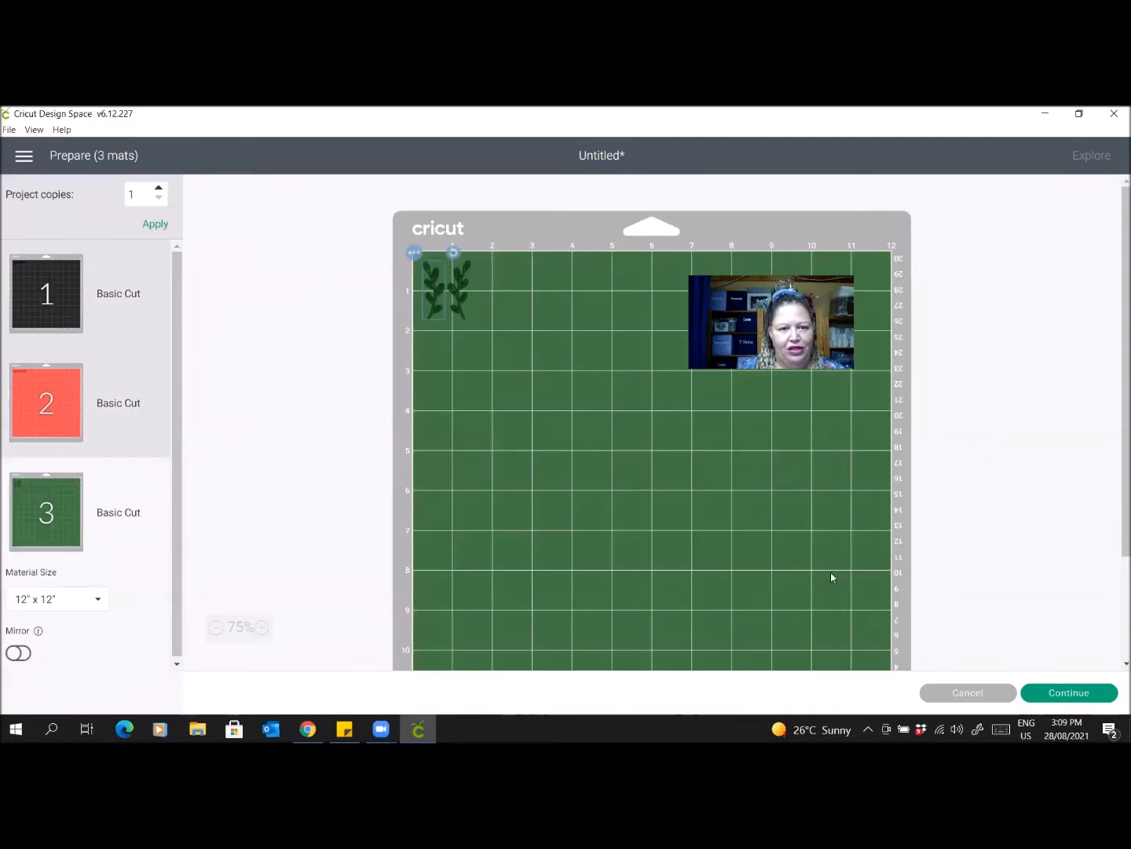
{"action": "left_click", "coordinate": [962, 691]}
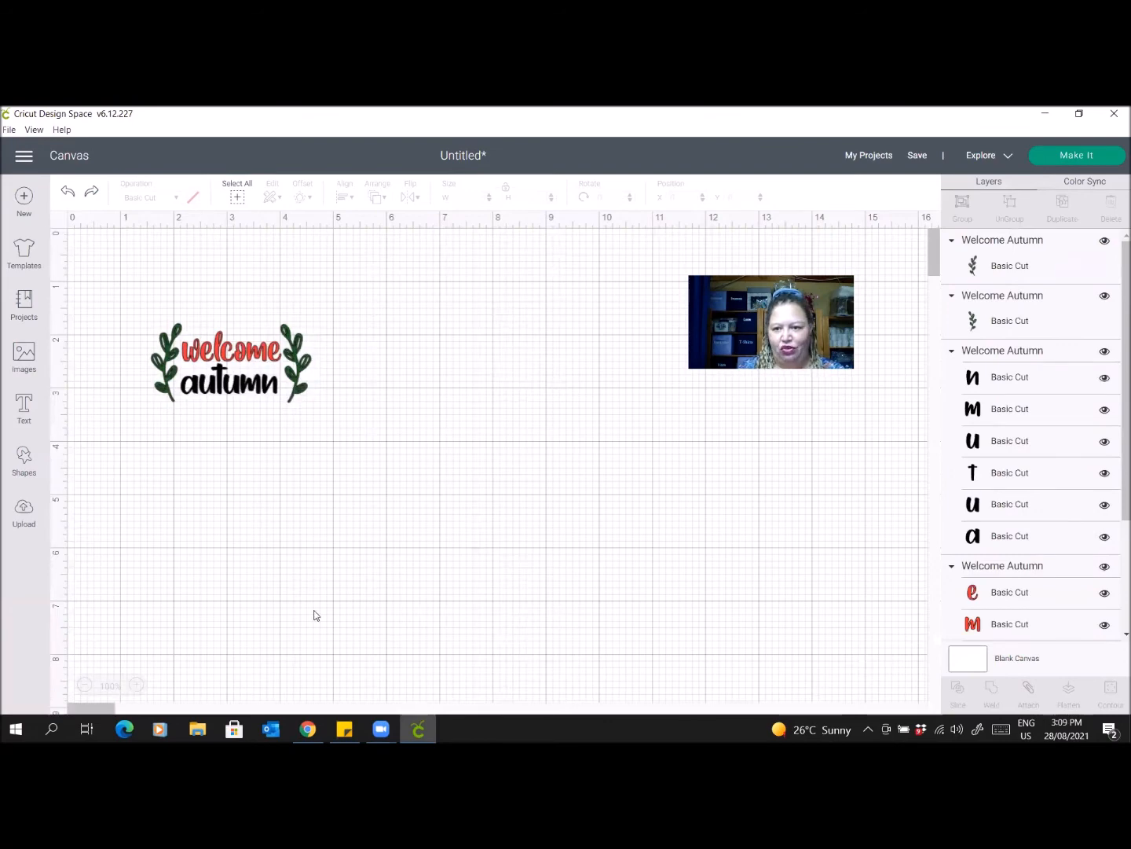
Attach the letters of "welcome" together and the letters of "autumn" together as two separate attachments.
{"action": "left_click", "coordinate": [219, 355]}
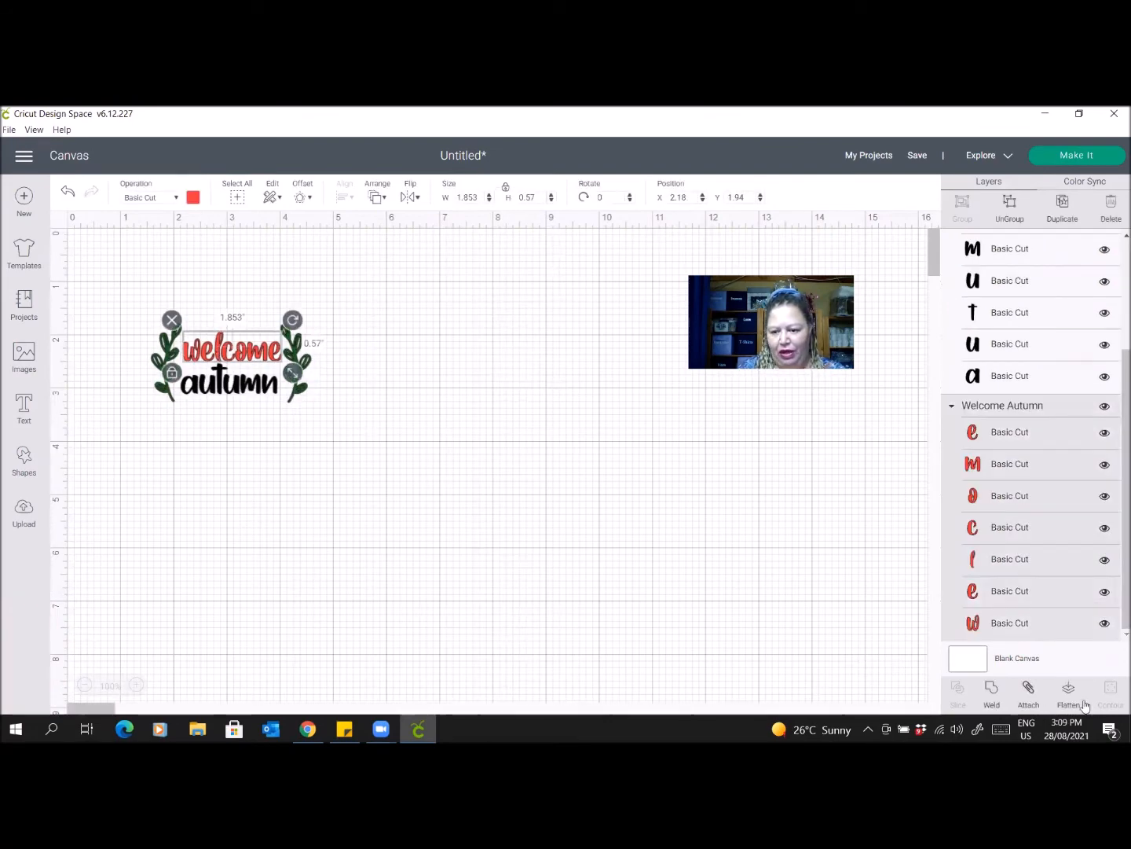
{"action": "left_click", "coordinate": [1029, 691]}
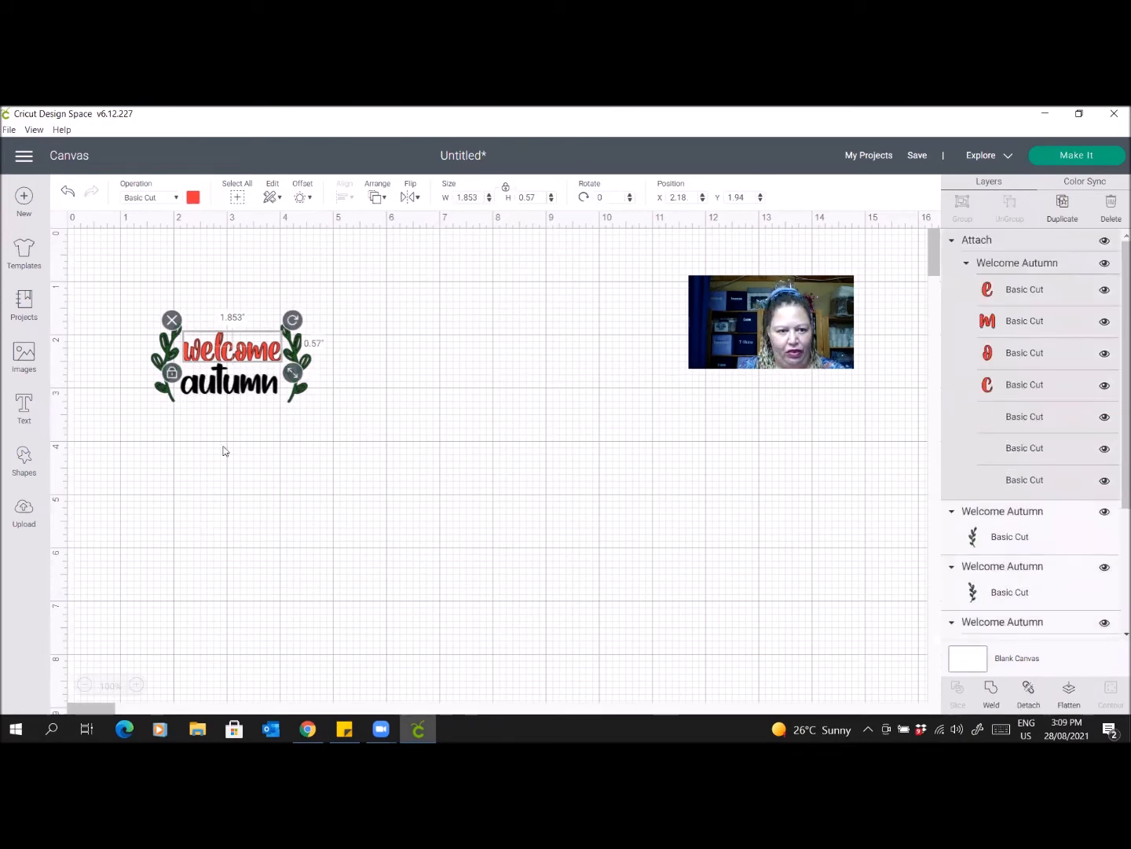
{"action": "left_click", "coordinate": [227, 387]}
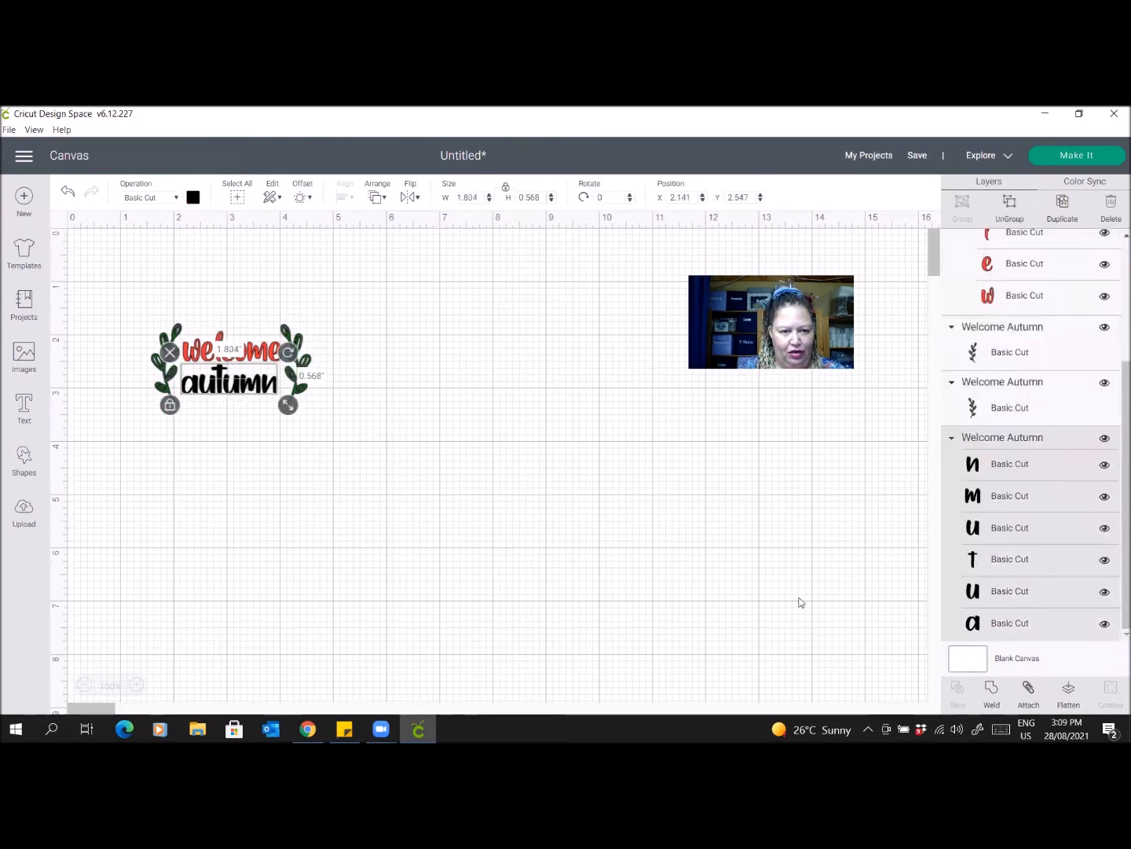
{"action": "left_click", "coordinate": [1028, 689]}
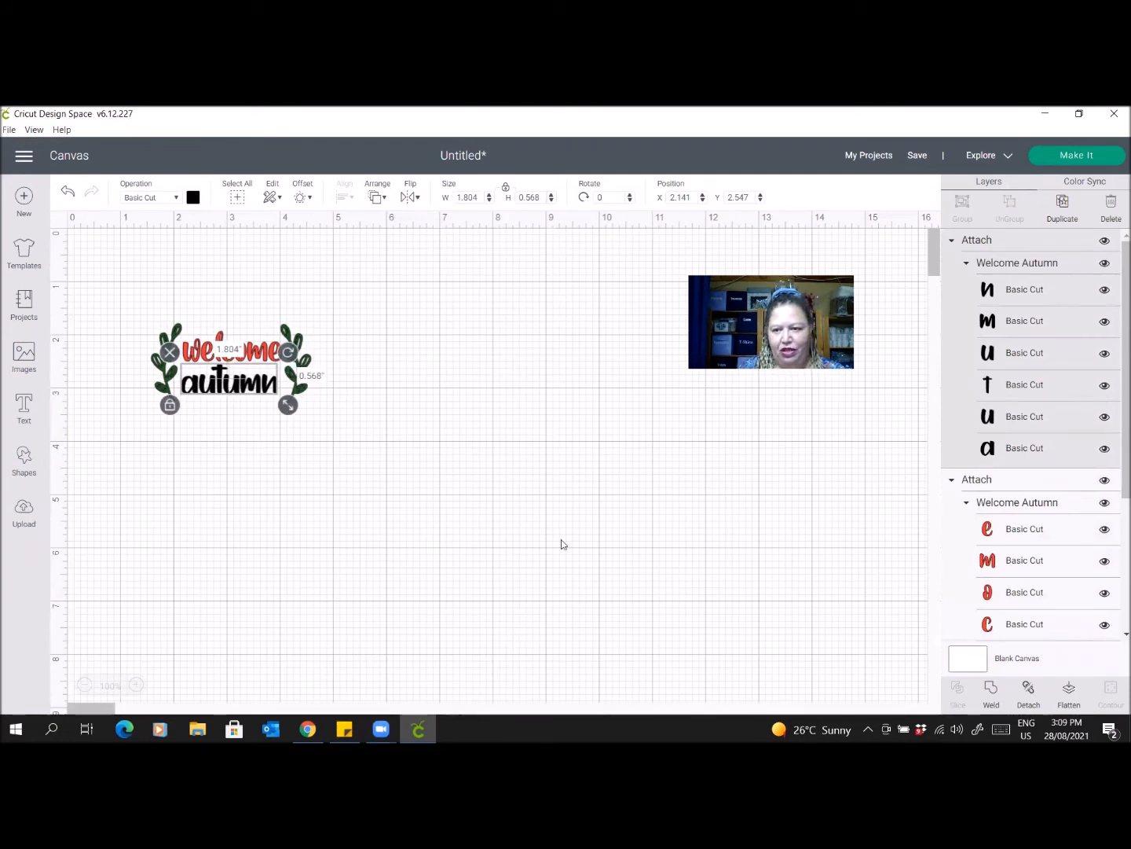
Check the attached words on the black and red cutting mats, and return to the canvas.
{"action": "left_click", "coordinate": [1081, 158]}
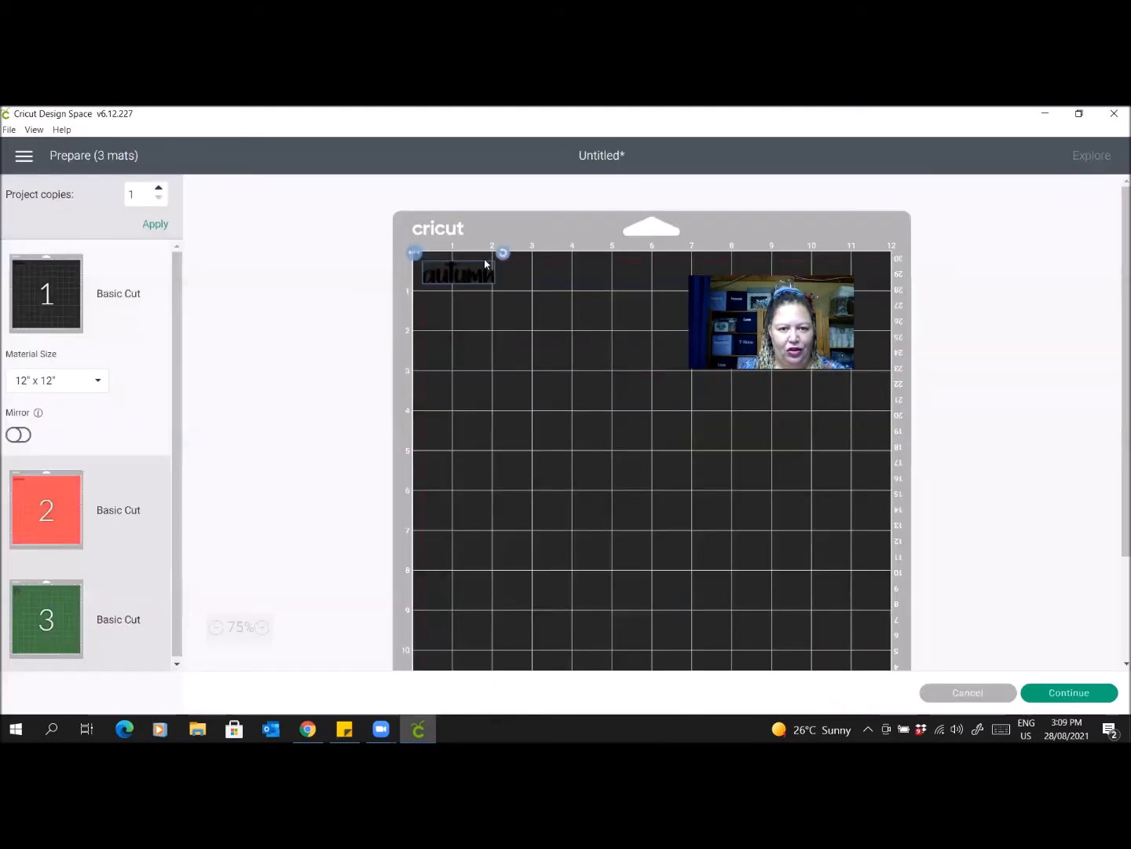
{"action": "left_click", "coordinate": [32, 506]}
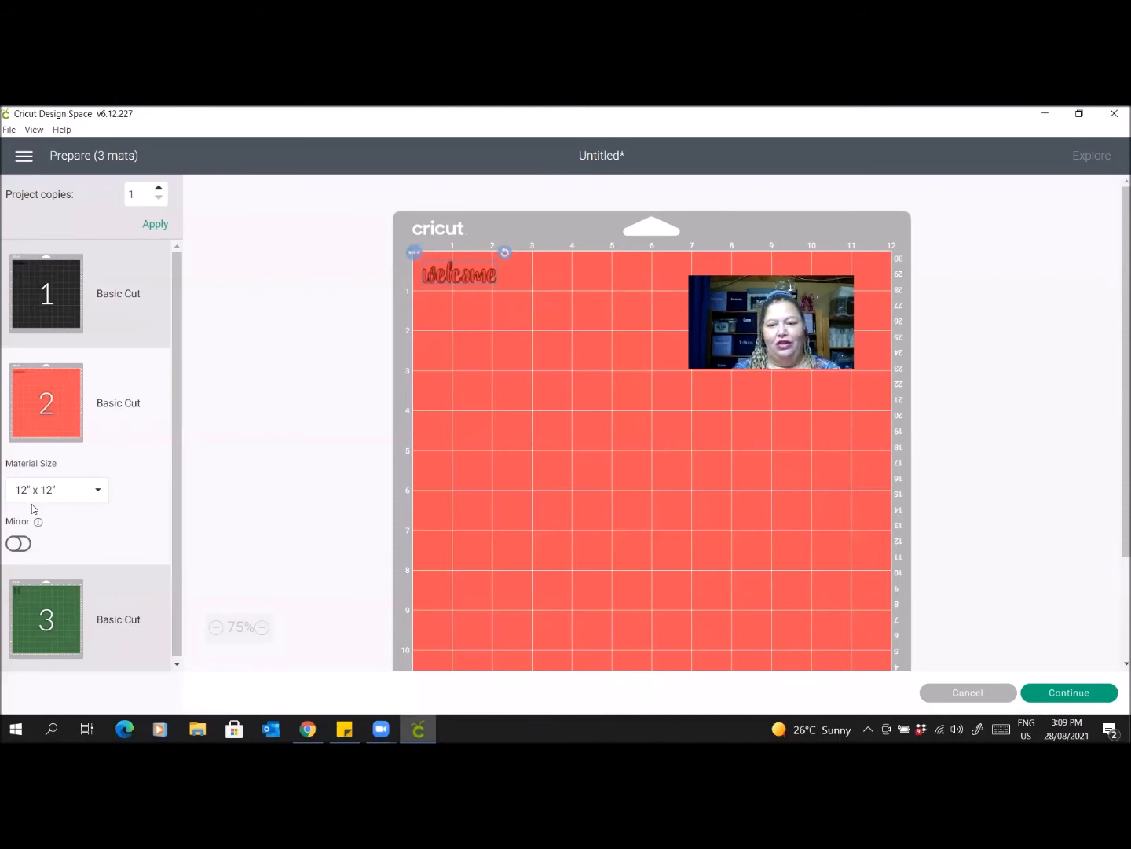
{"action": "left_click", "coordinate": [989, 694]}
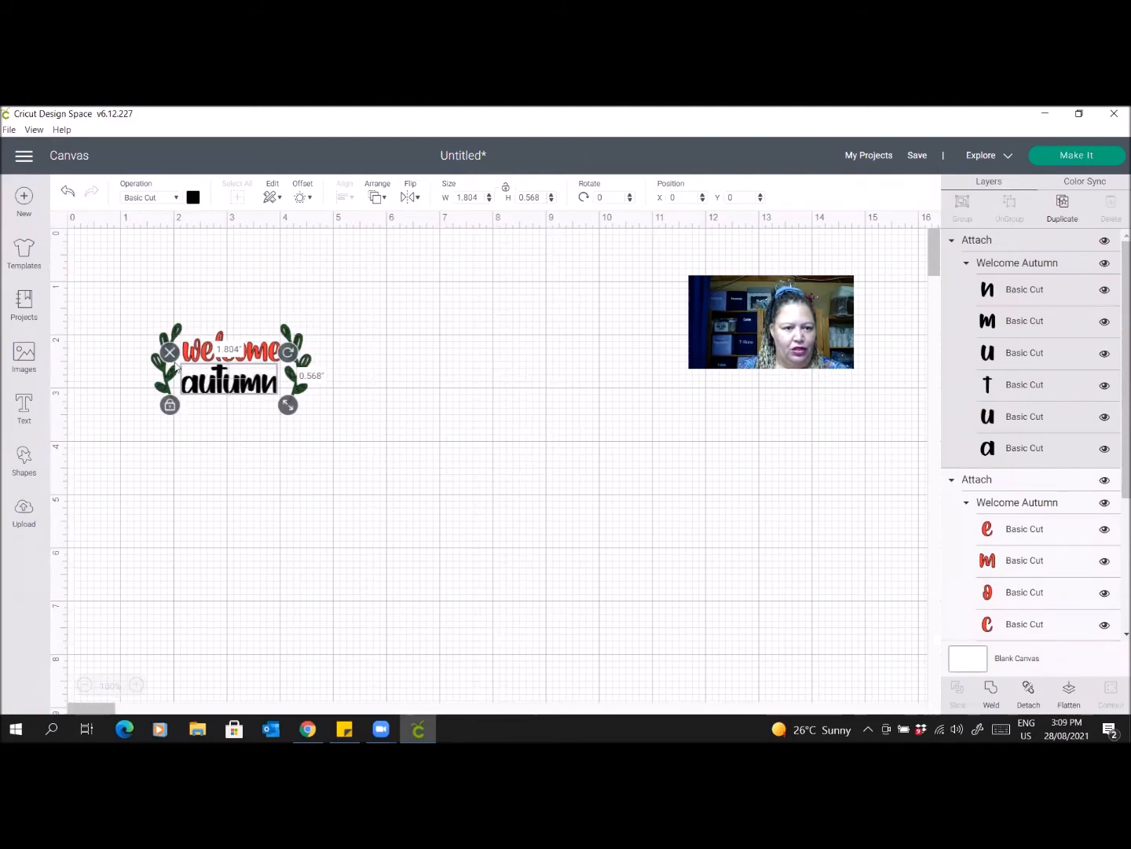
Change the material colour of the word "welcome" to black.
{"action": "left_click", "coordinate": [202, 354]}
{"action": "left_click", "coordinate": [193, 197]}
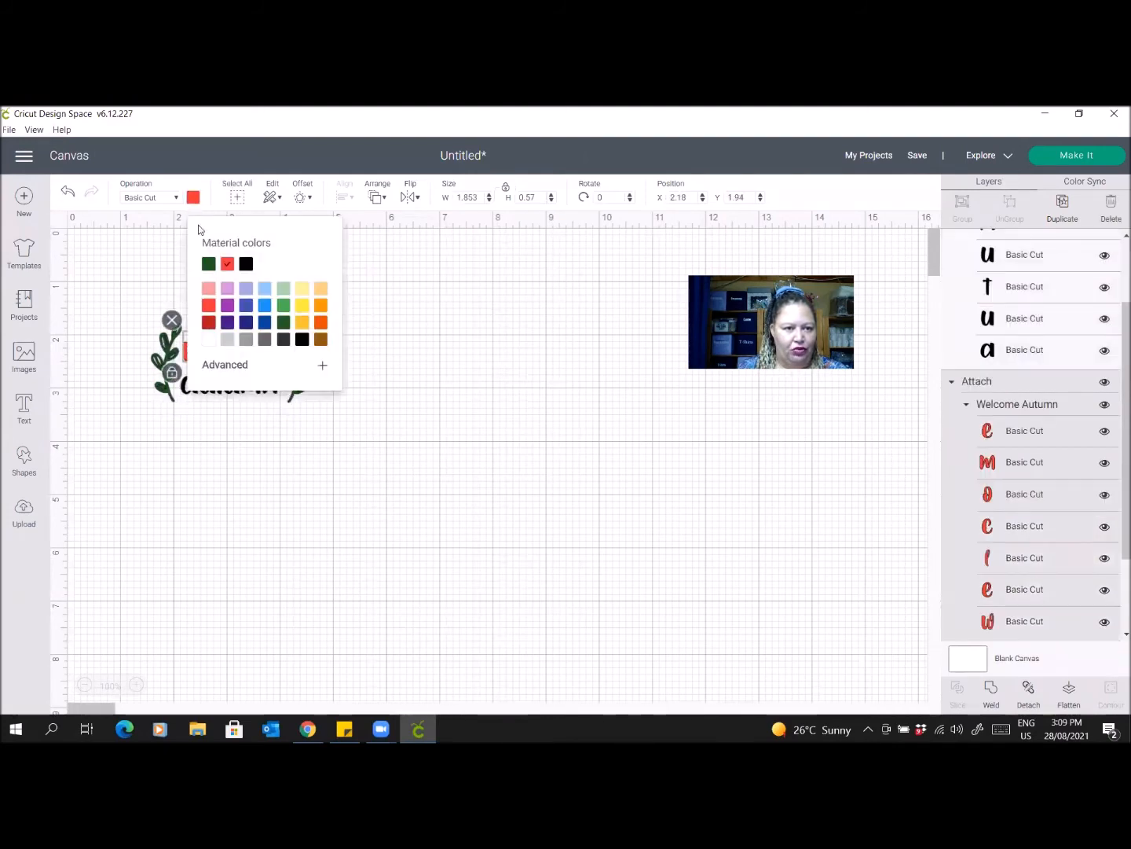
{"action": "left_click", "coordinate": [246, 264]}
{"action": "left_click", "coordinate": [434, 431]}
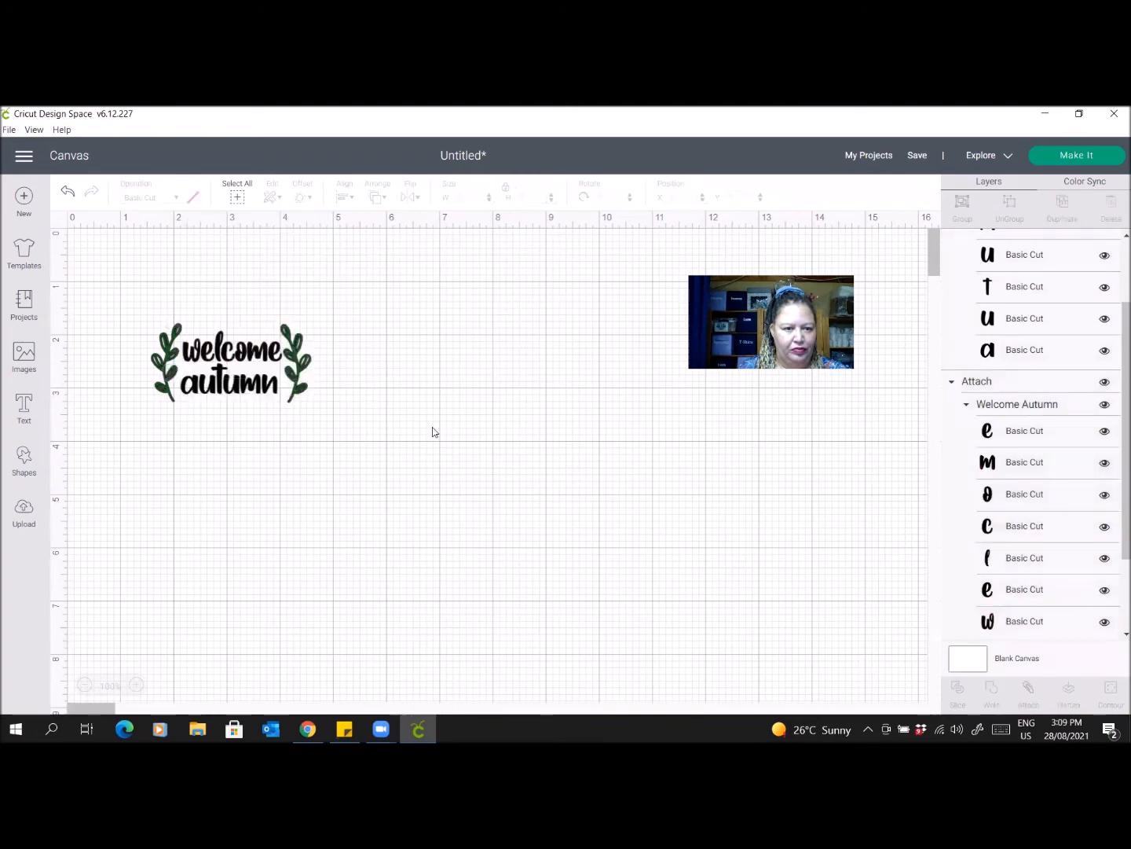
Change the material colour of both leaf branches to black.
{"action": "left_click", "coordinate": [160, 363]}
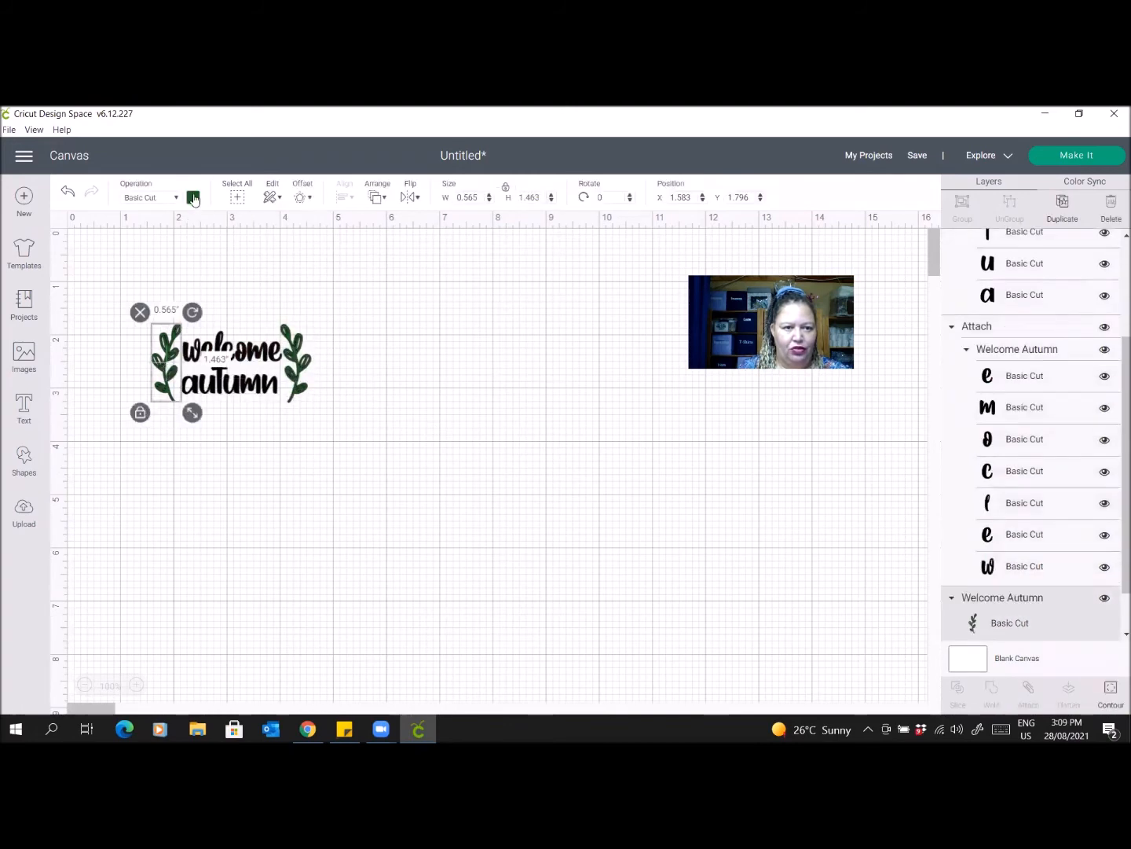
{"action": "left_click", "coordinate": [193, 198]}
{"action": "left_click", "coordinate": [226, 265]}
{"action": "left_click", "coordinate": [389, 453]}
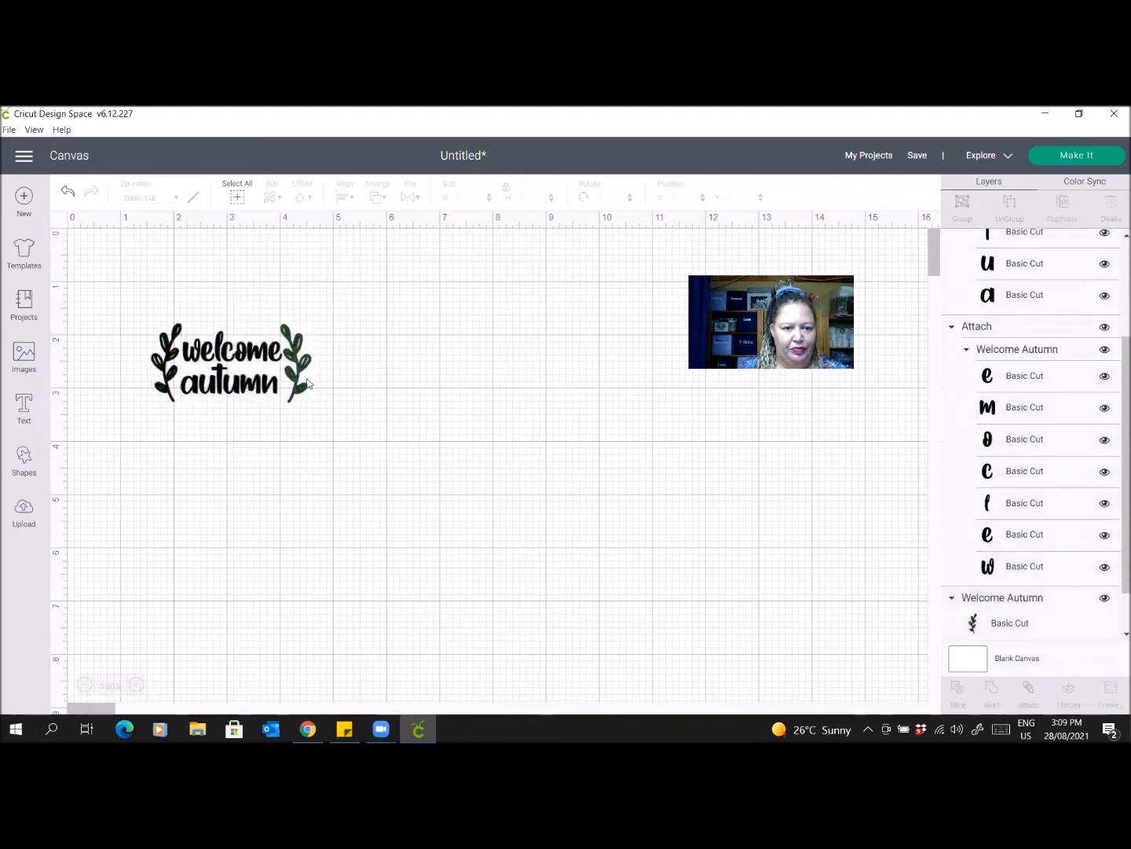
{"action": "left_click", "coordinate": [308, 383]}
{"action": "left_click", "coordinate": [194, 198]}
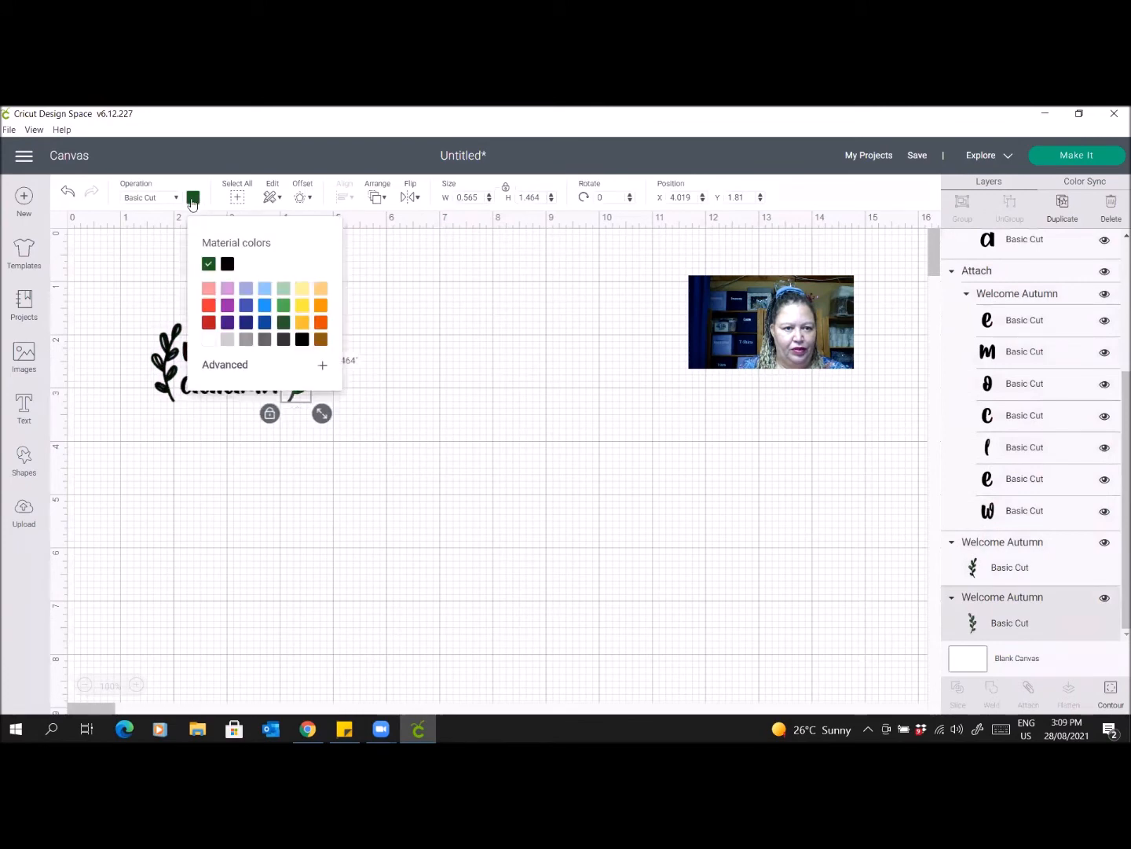
{"action": "left_click", "coordinate": [228, 265]}
{"action": "left_click", "coordinate": [432, 466]}
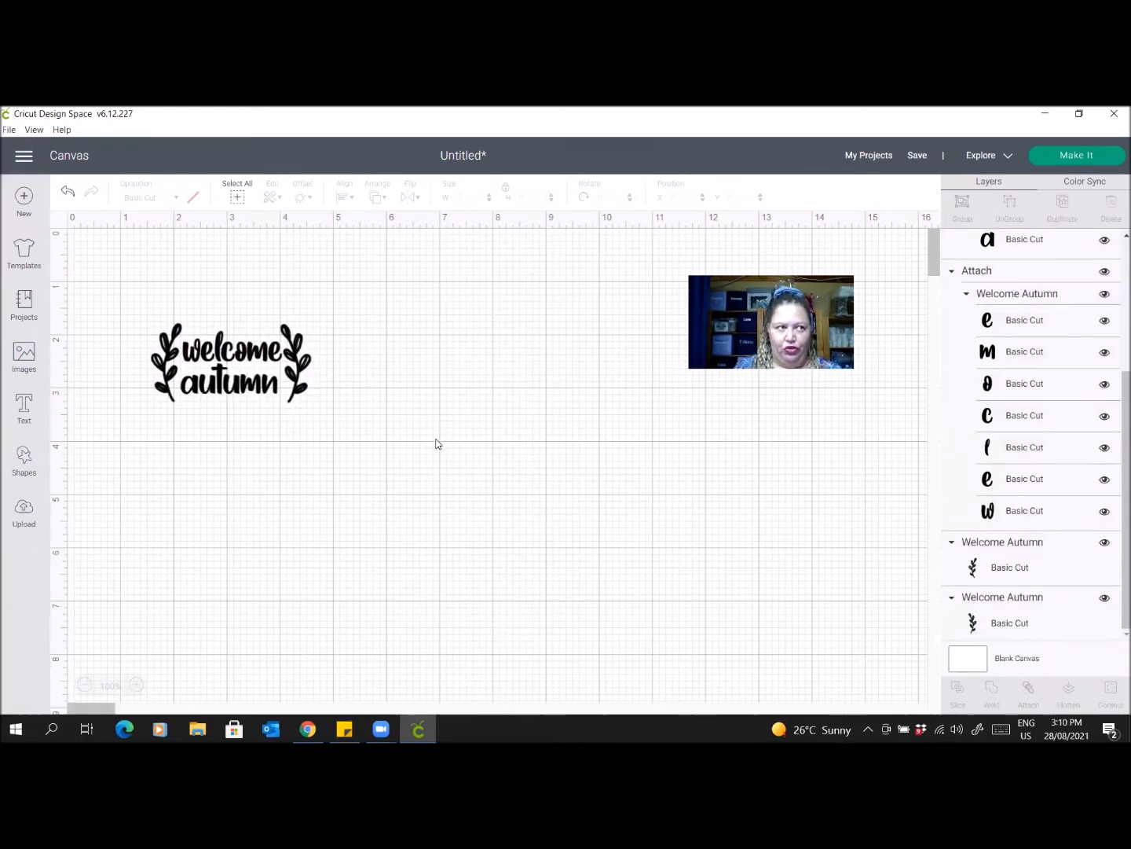
Select both words and both leaf branches and attach them all together.
{"action": "left_click_drag", "start_coordinate": [116, 280], "coordinate": [284, 434]}
{"action": "left_click", "coordinate": [352, 419]}
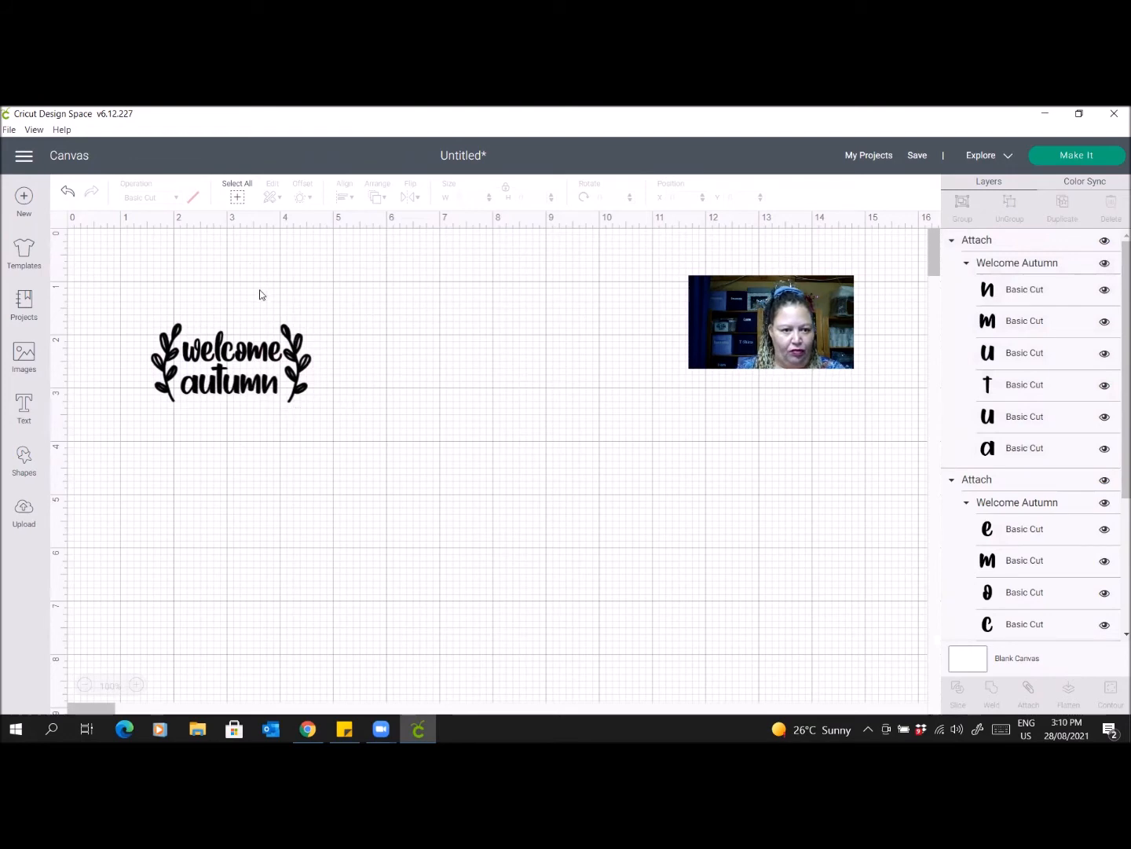
{"action": "left_click", "coordinate": [236, 200]}
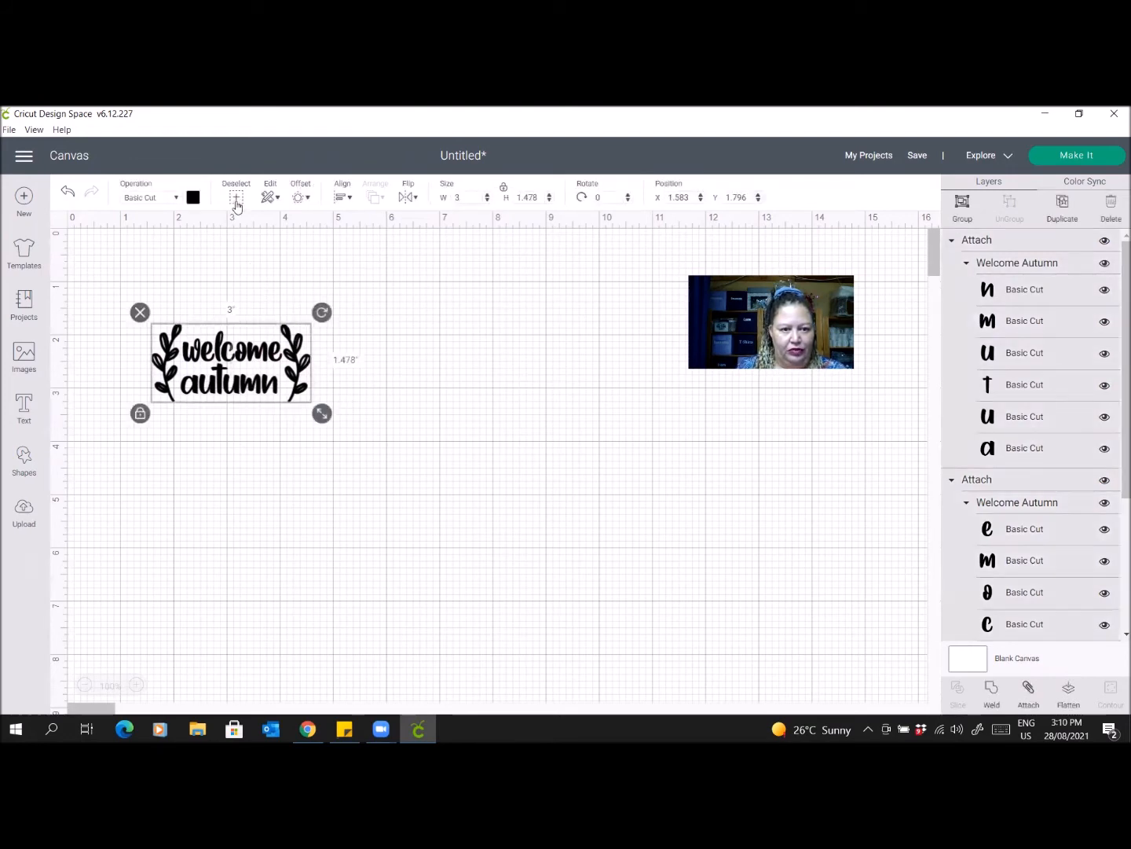
{"action": "left_click", "coordinate": [1025, 690]}
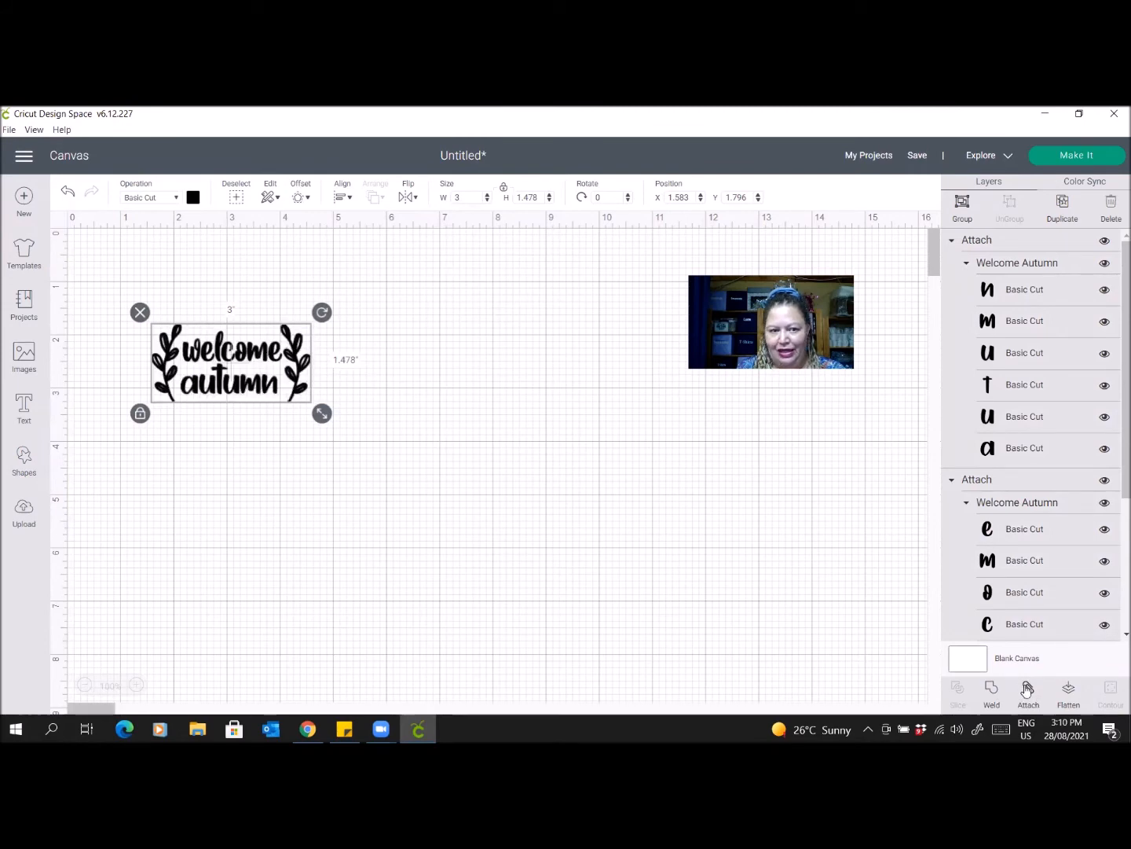
{"action": "left_click", "coordinate": [481, 552]}
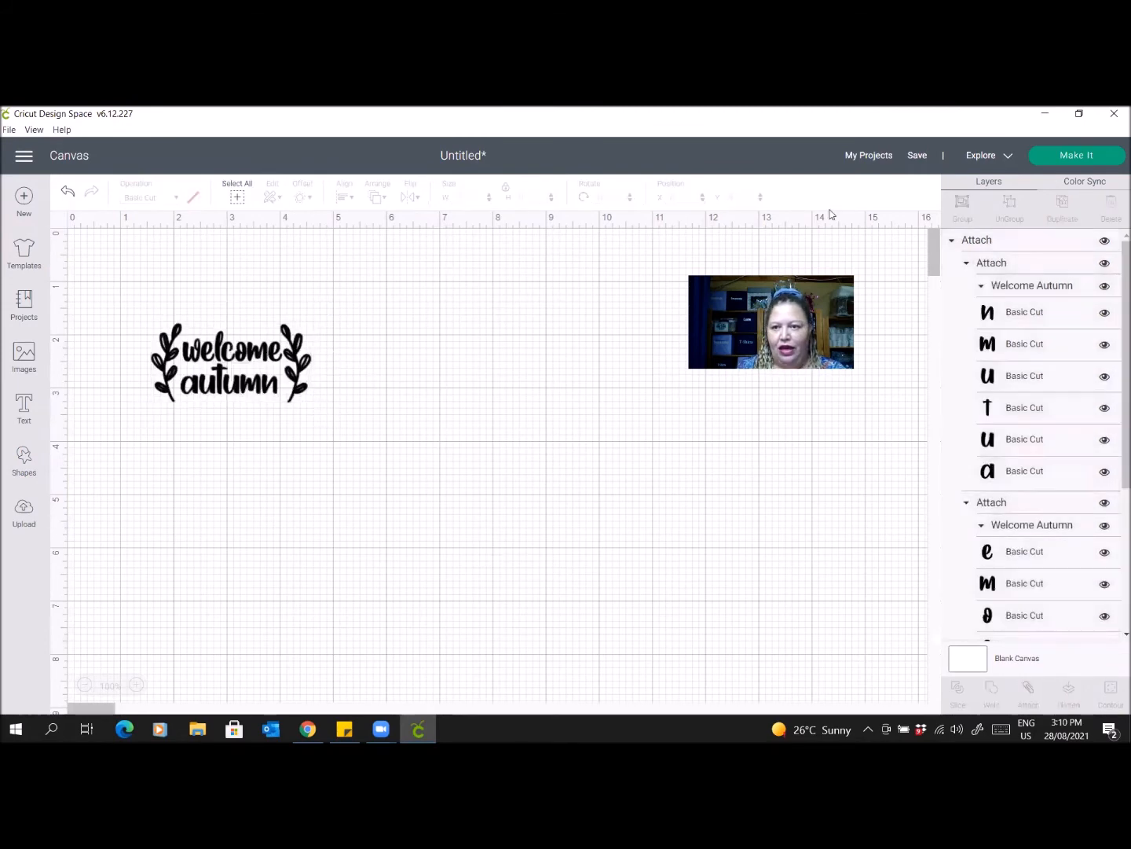
Open the mat preview and reposition the design about 0.7 in across and 1.3 in down from the mat's corner.
{"action": "left_click", "coordinate": [1071, 156]}
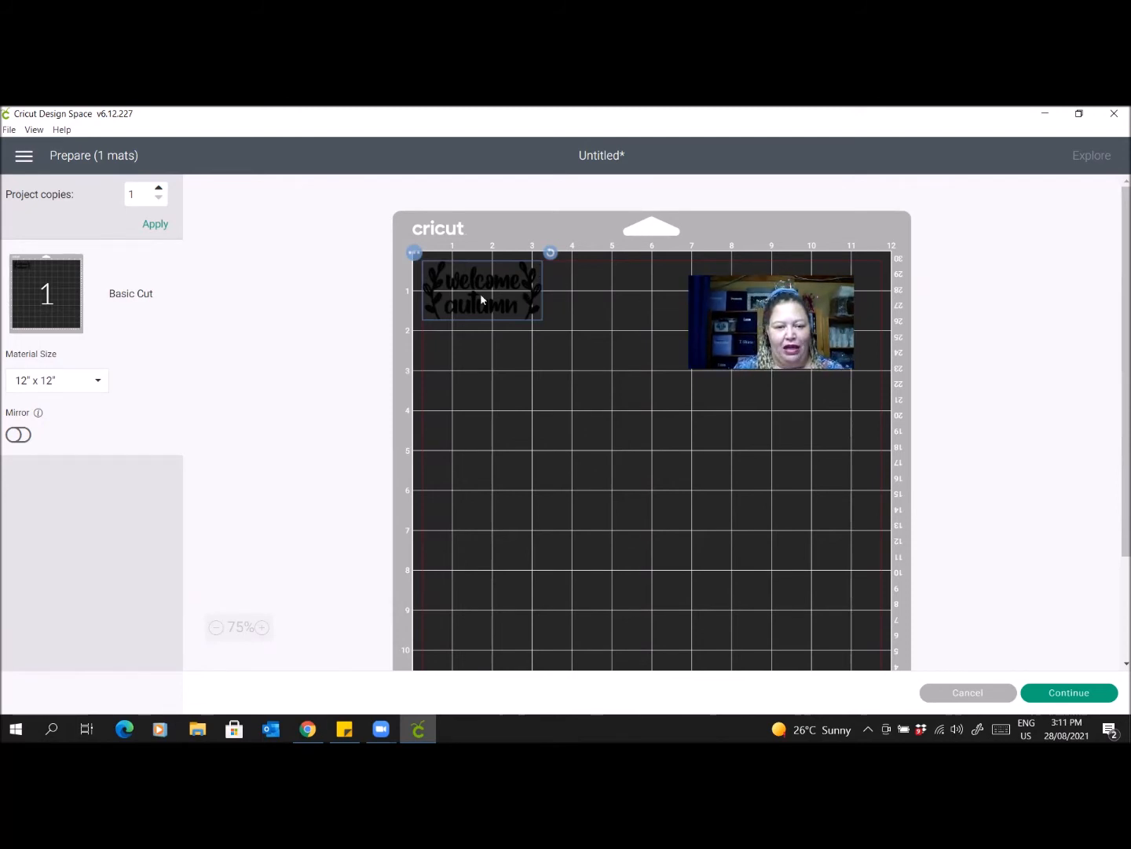
{"action": "left_click_drag", "start_coordinate": [495, 312], "coordinate": [540, 410]}
{"action": "left_click_drag", "start_coordinate": [636, 488], "coordinate": [573, 379]}
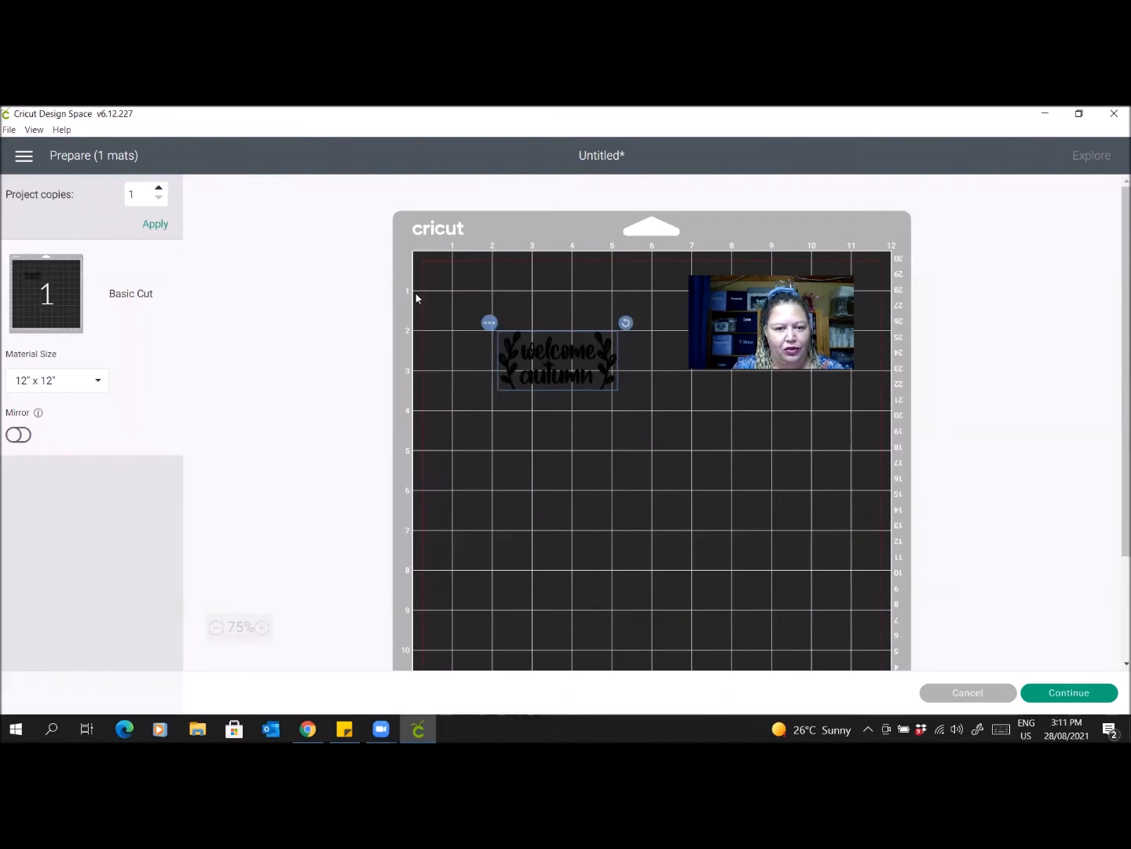
{"action": "left_click", "coordinate": [535, 367]}
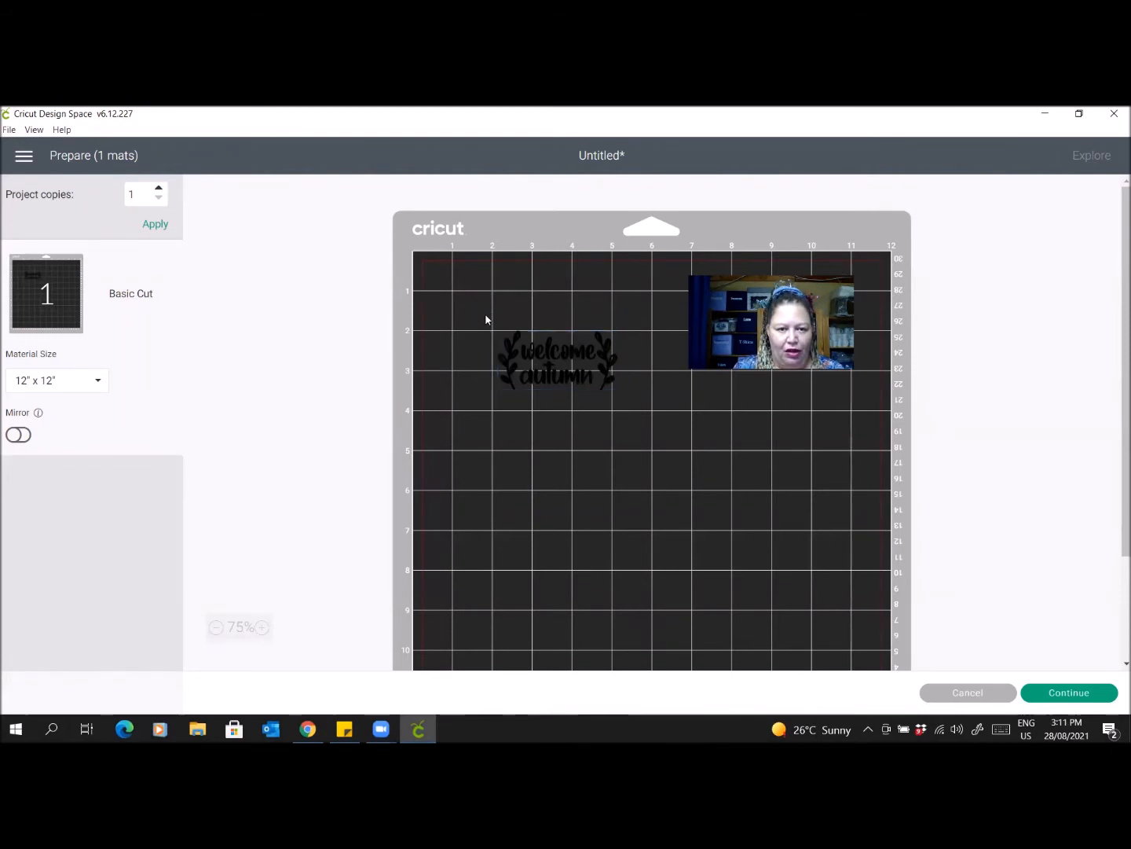
{"action": "left_click_drag", "start_coordinate": [555, 358], "coordinate": [499, 334]}
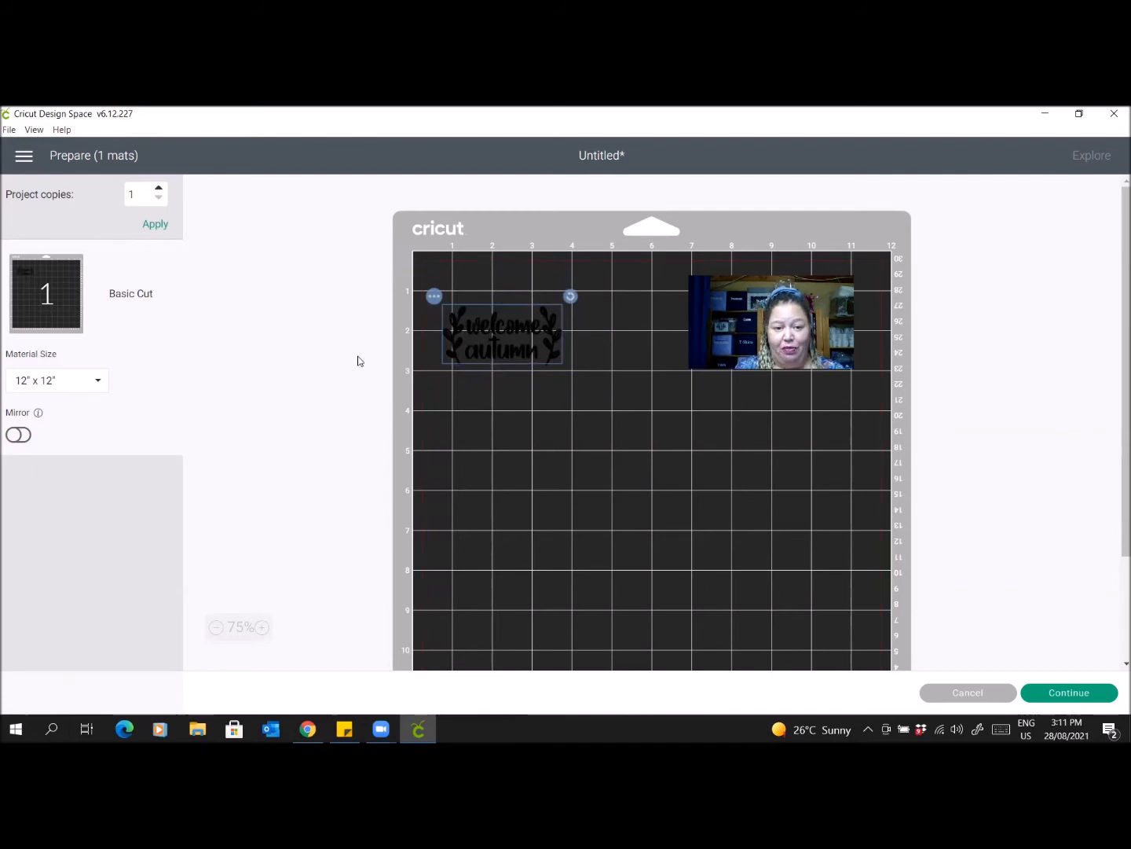
Turn on mirroring for the mat and turn it off again.
{"action": "left_click", "coordinate": [19, 434]}
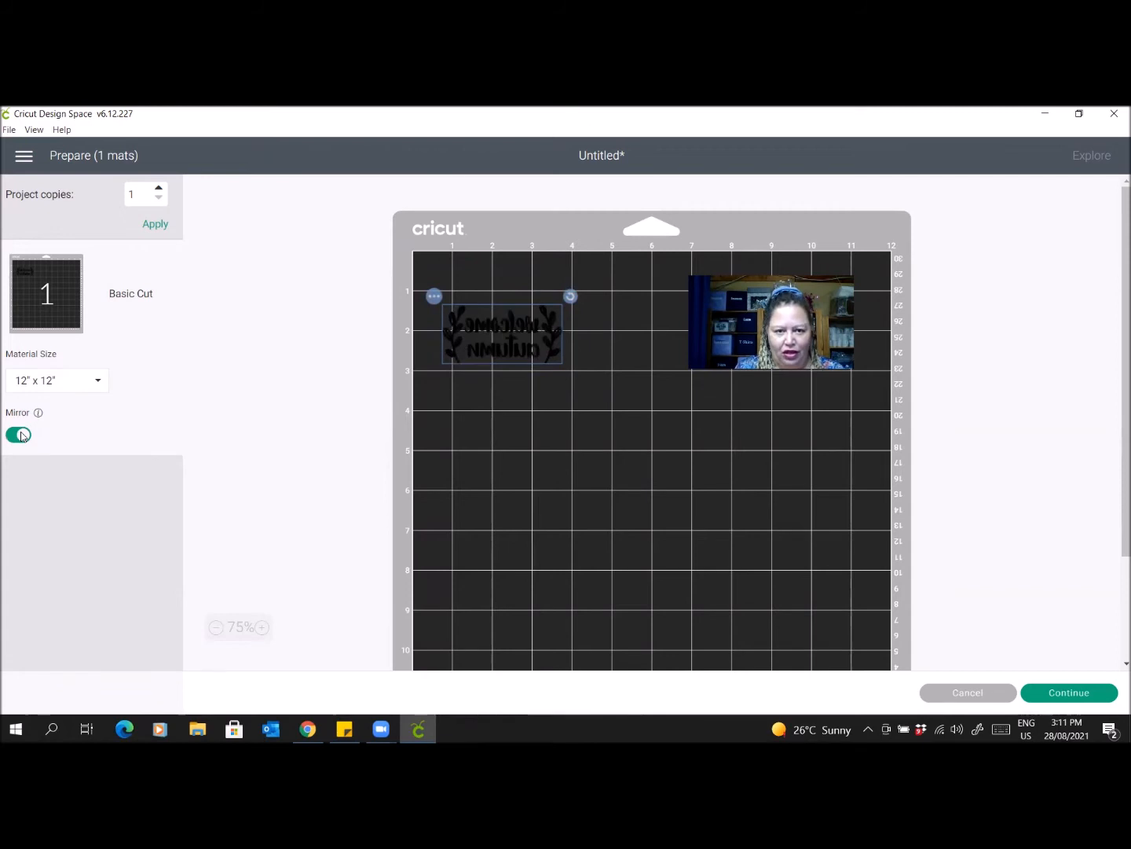
{"action": "left_click", "coordinate": [15, 436]}
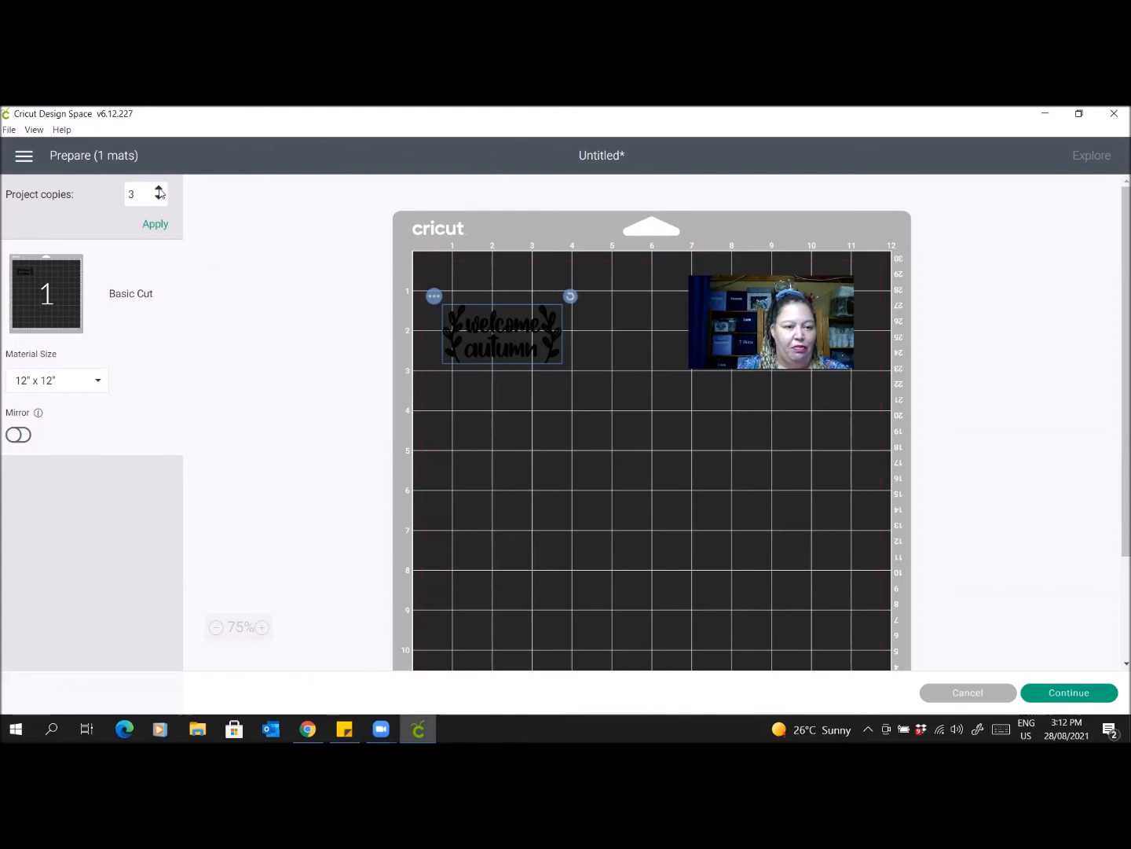
Apply 3 project copies to the mat and set the number of copies back to 1.
{"action": "left_click", "coordinate": [153, 225]}
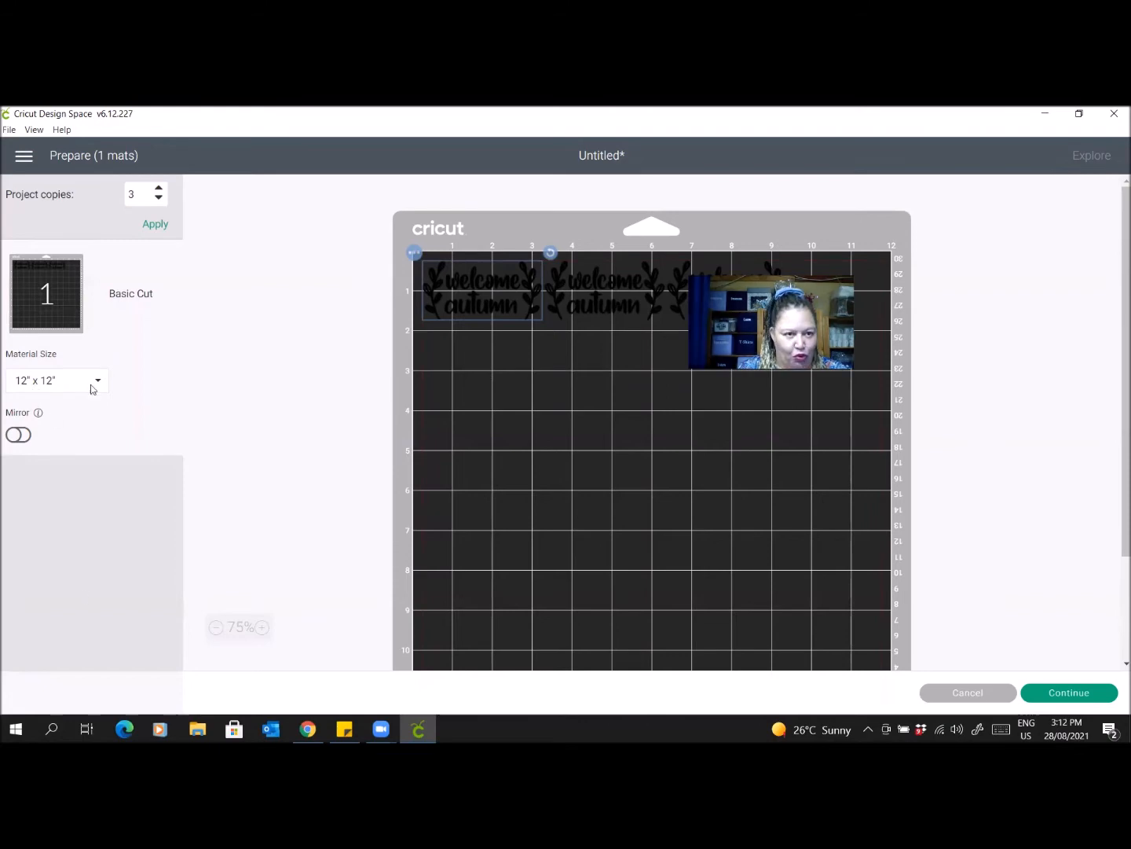
{"action": "left_click", "coordinate": [157, 199]}
{"action": "left_click", "coordinate": [157, 199]}
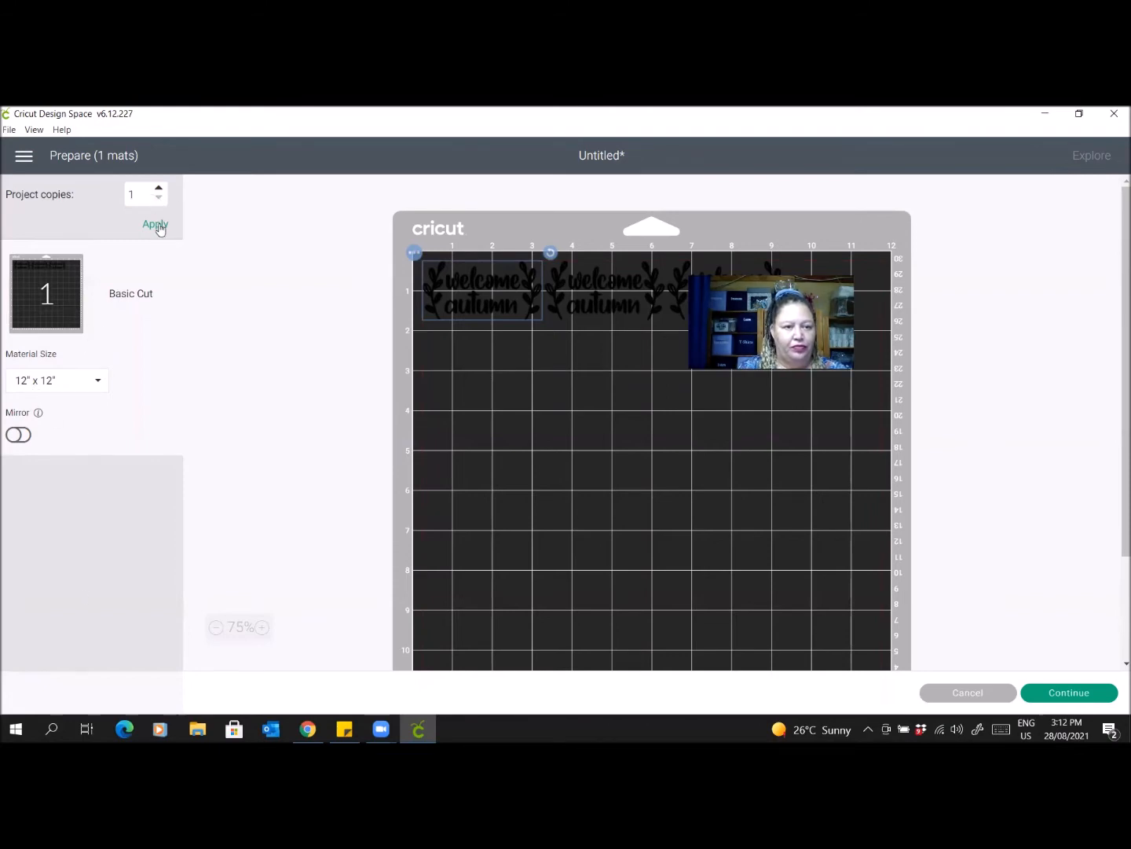
{"action": "left_click", "coordinate": [159, 224]}
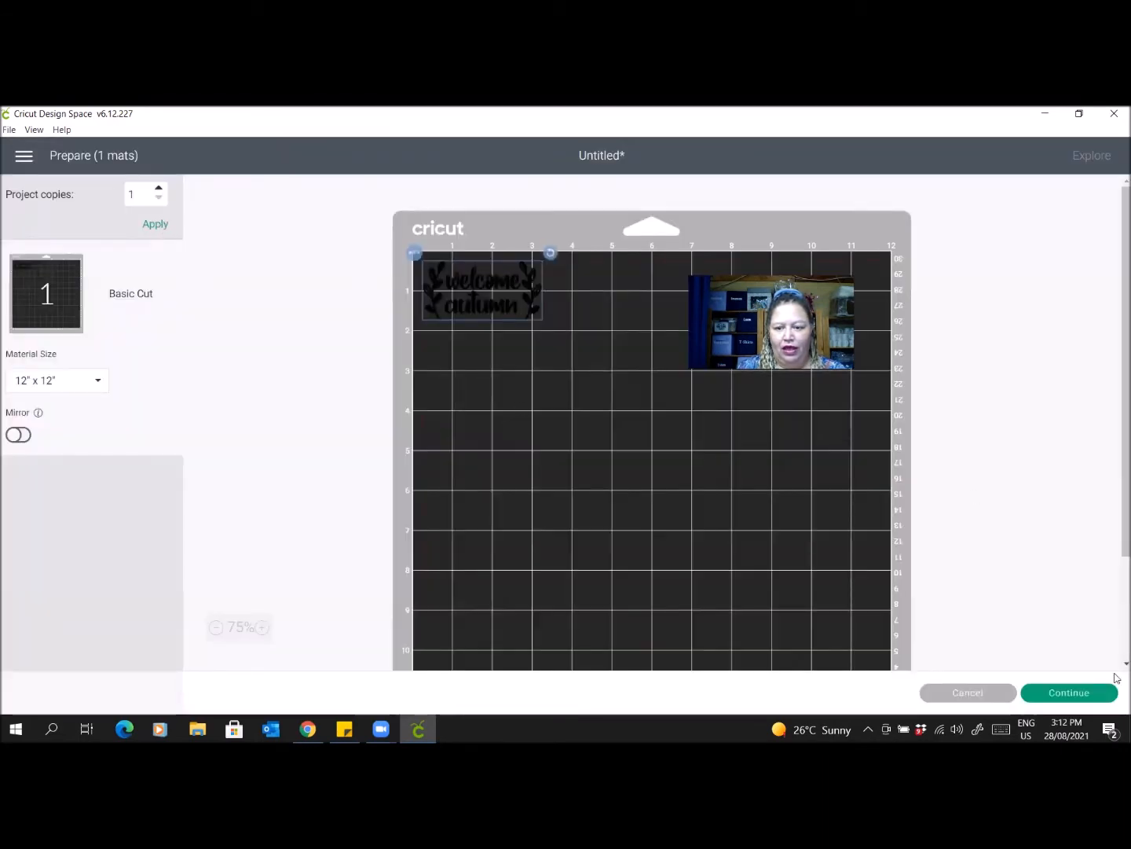
Continue to the base material settings and look through the full list of compatible materials.
{"action": "left_click", "coordinate": [1066, 698]}
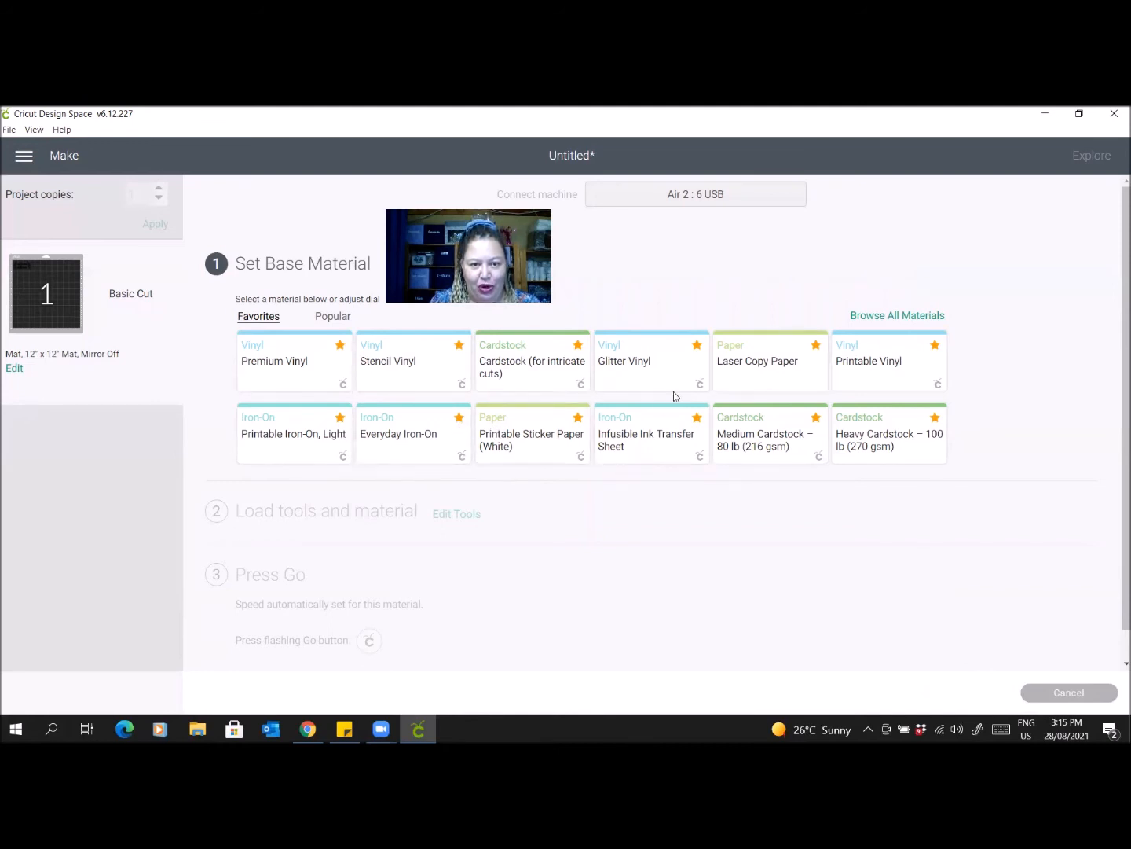
{"action": "left_click", "coordinate": [879, 318]}
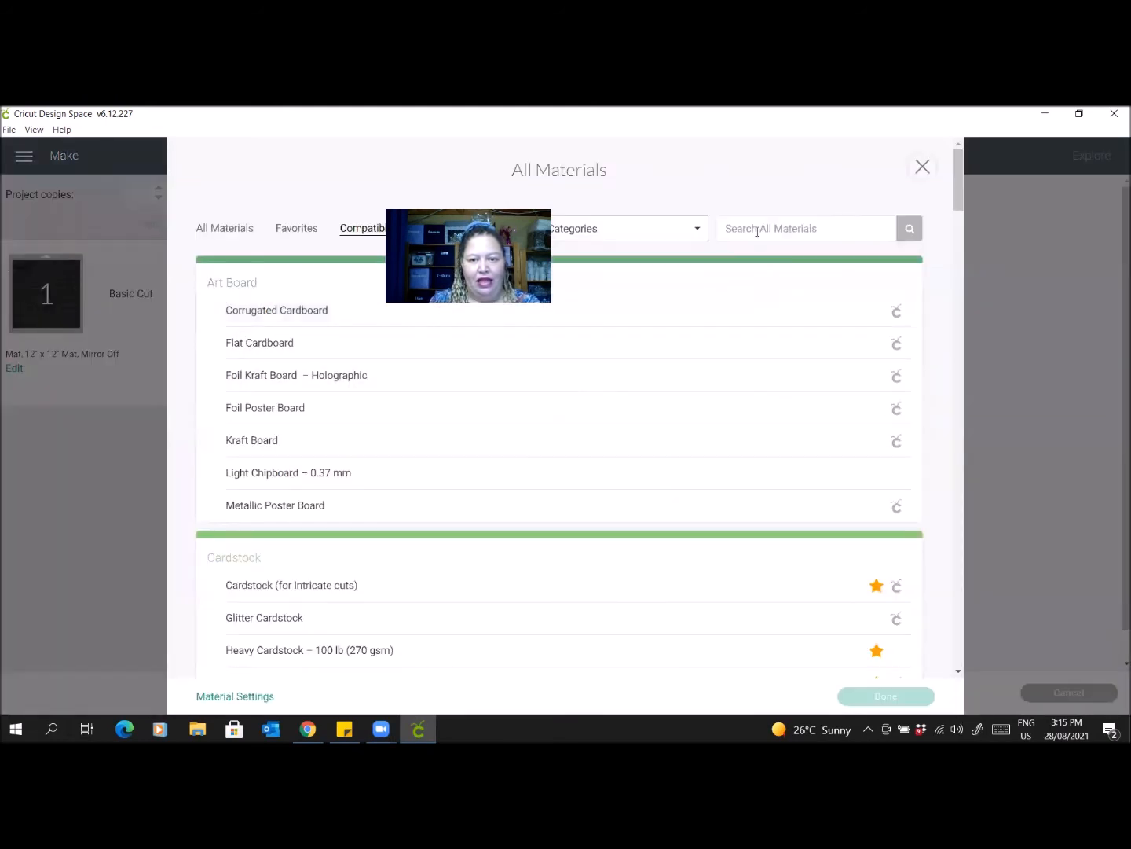
{"action": "scroll", "coordinate": [718, 330], "scroll_direction": "down", "scroll_amount": 2}
{"action": "scroll", "coordinate": [718, 330], "scroll_direction": "down", "scroll_amount": 4}
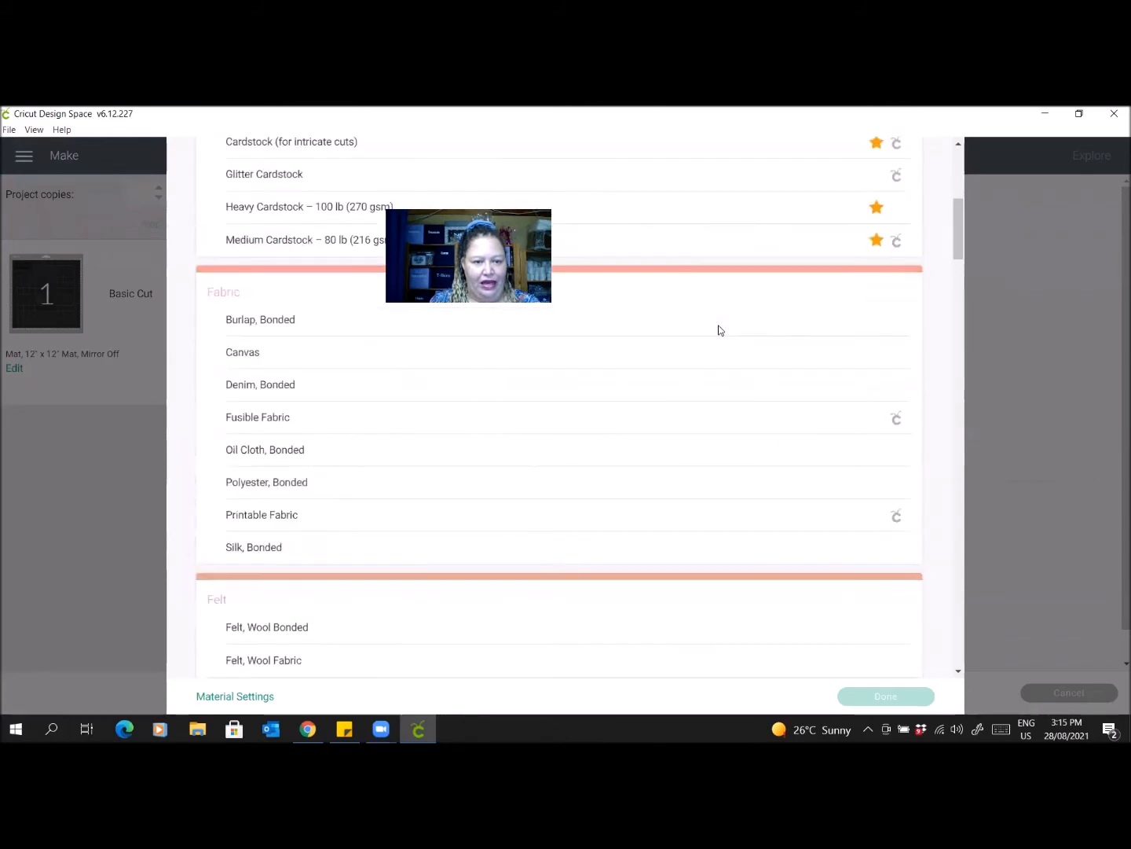
{"action": "scroll", "coordinate": [719, 330], "scroll_direction": "down", "scroll_amount": 3}
{"action": "scroll", "coordinate": [718, 330], "scroll_direction": "up", "scroll_amount": 9}
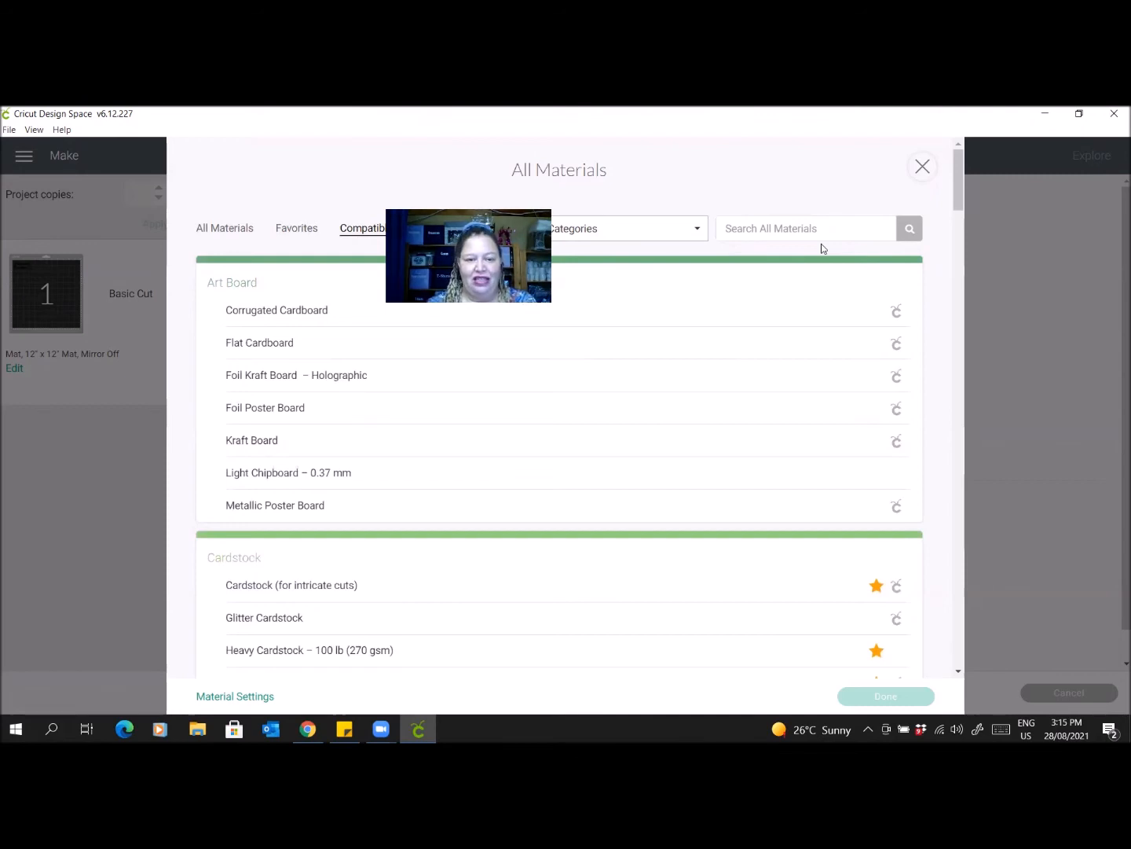
{"action": "left_click", "coordinate": [922, 169]}
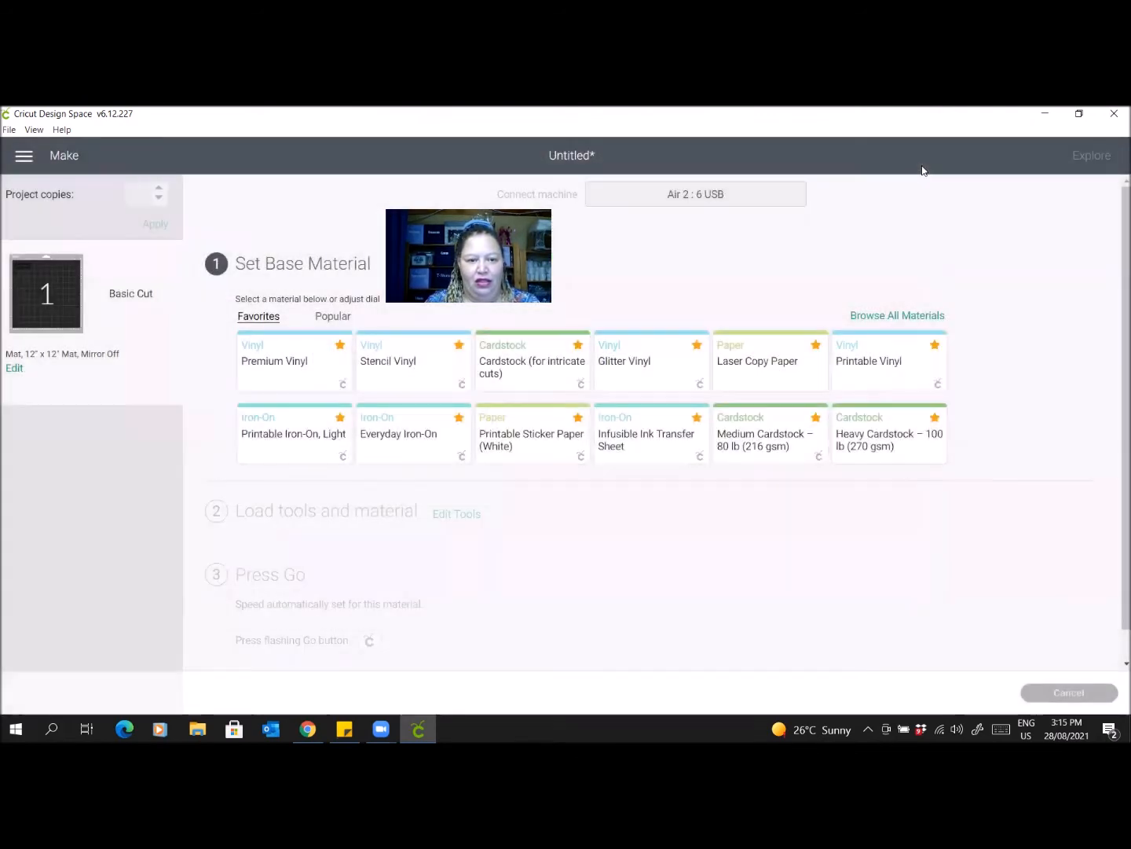
Set Premium Vinyl as the base material and the cutting pressure to More.
{"action": "left_click", "coordinate": [289, 372]}
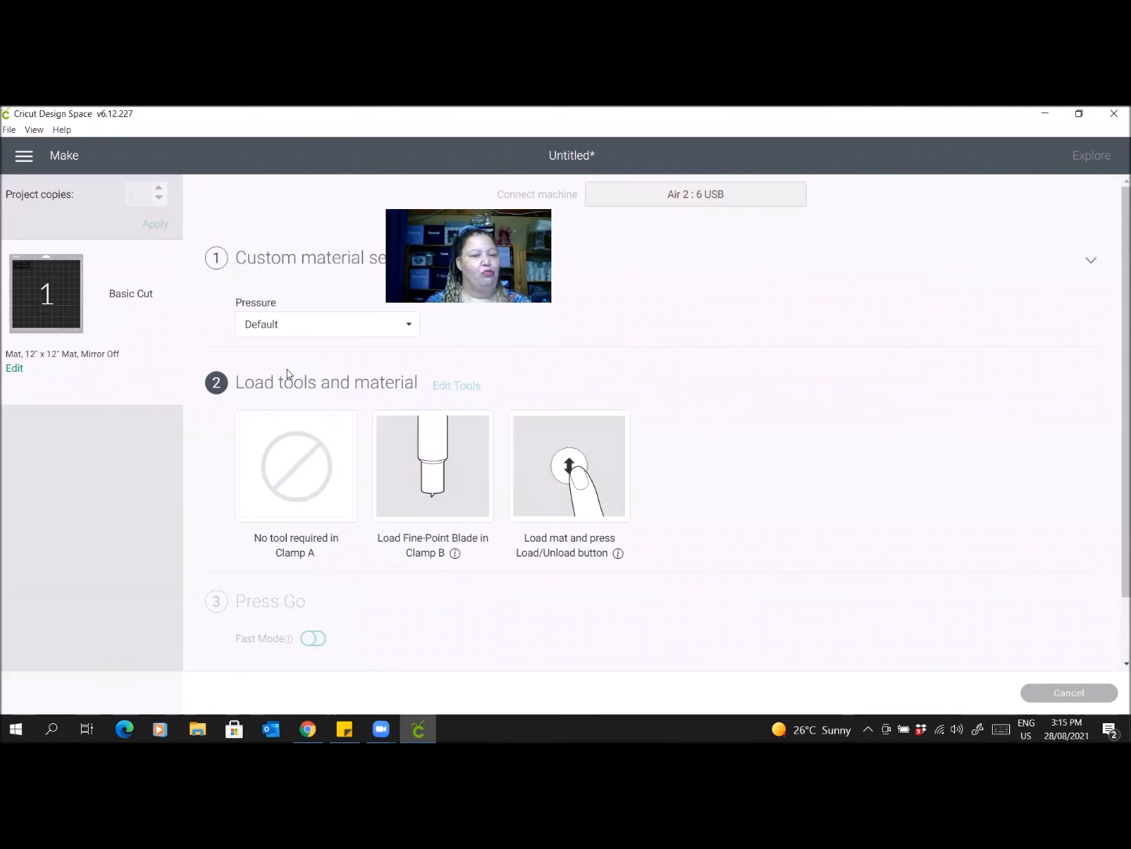
{"action": "left_click", "coordinate": [330, 330]}
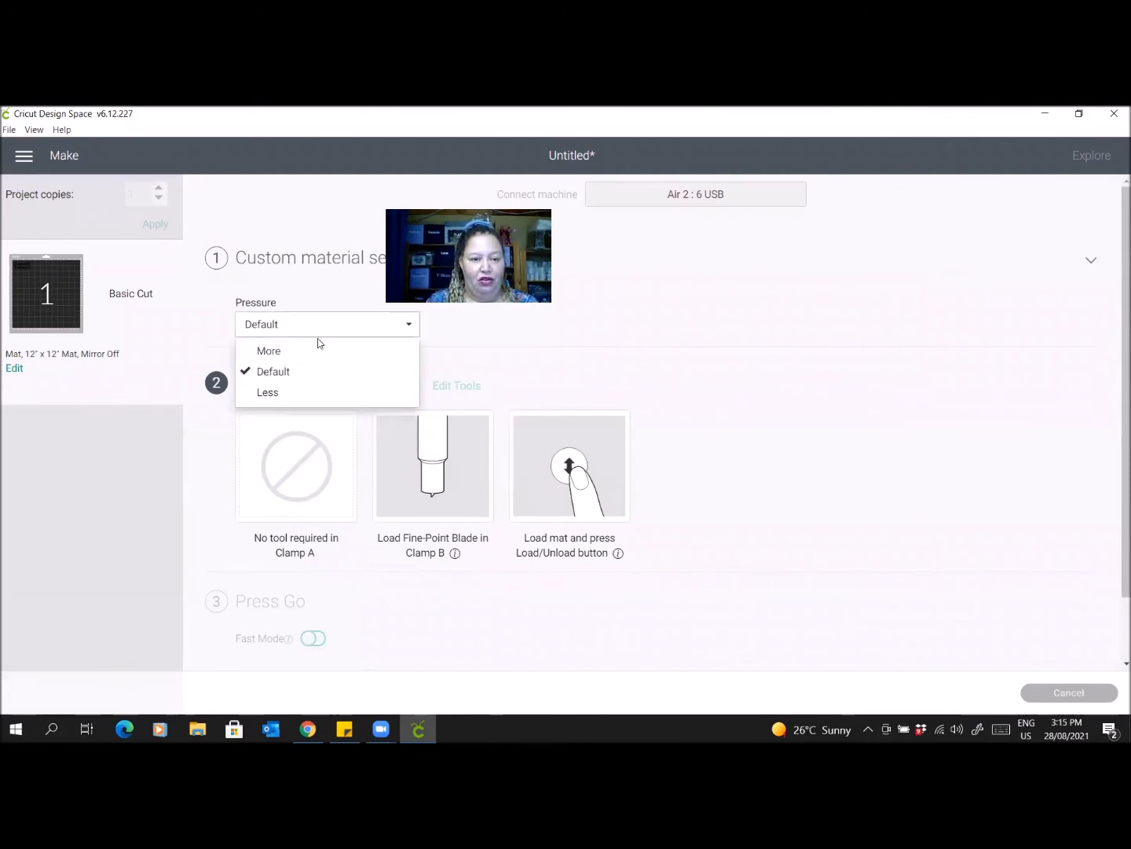
{"action": "left_click", "coordinate": [296, 354]}
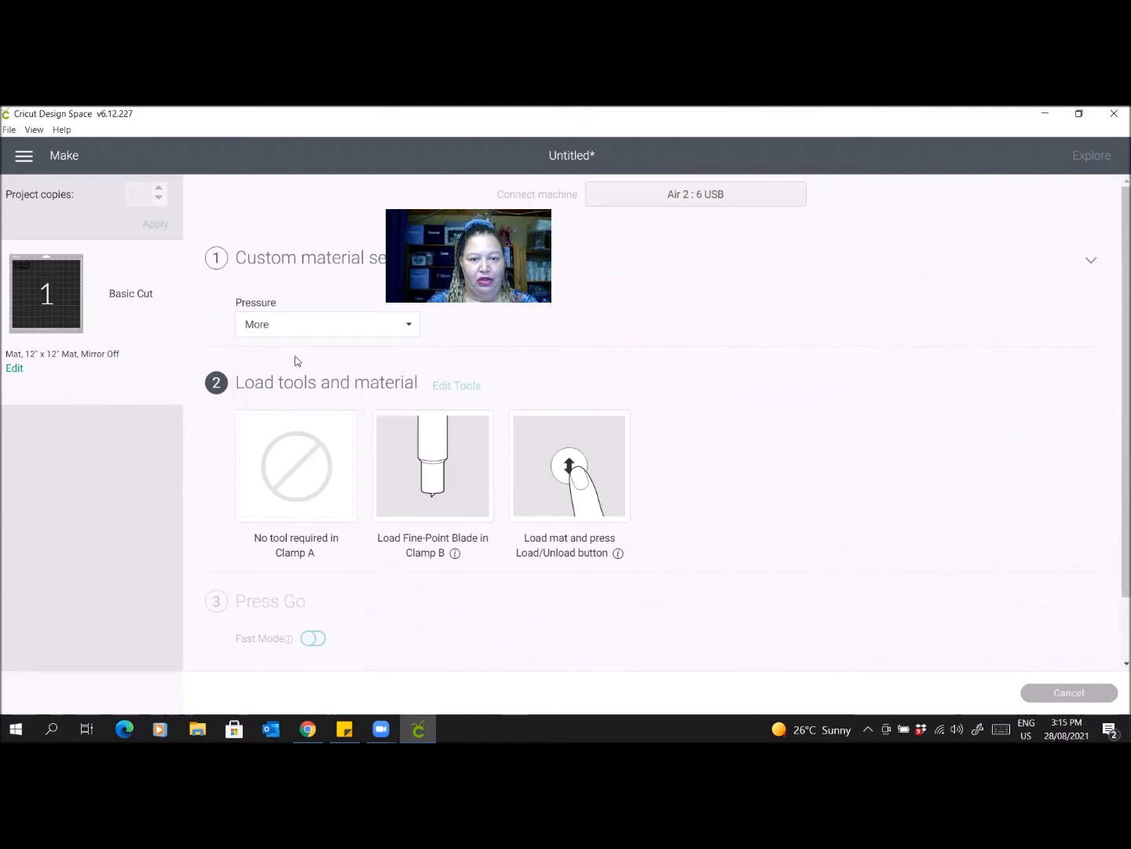
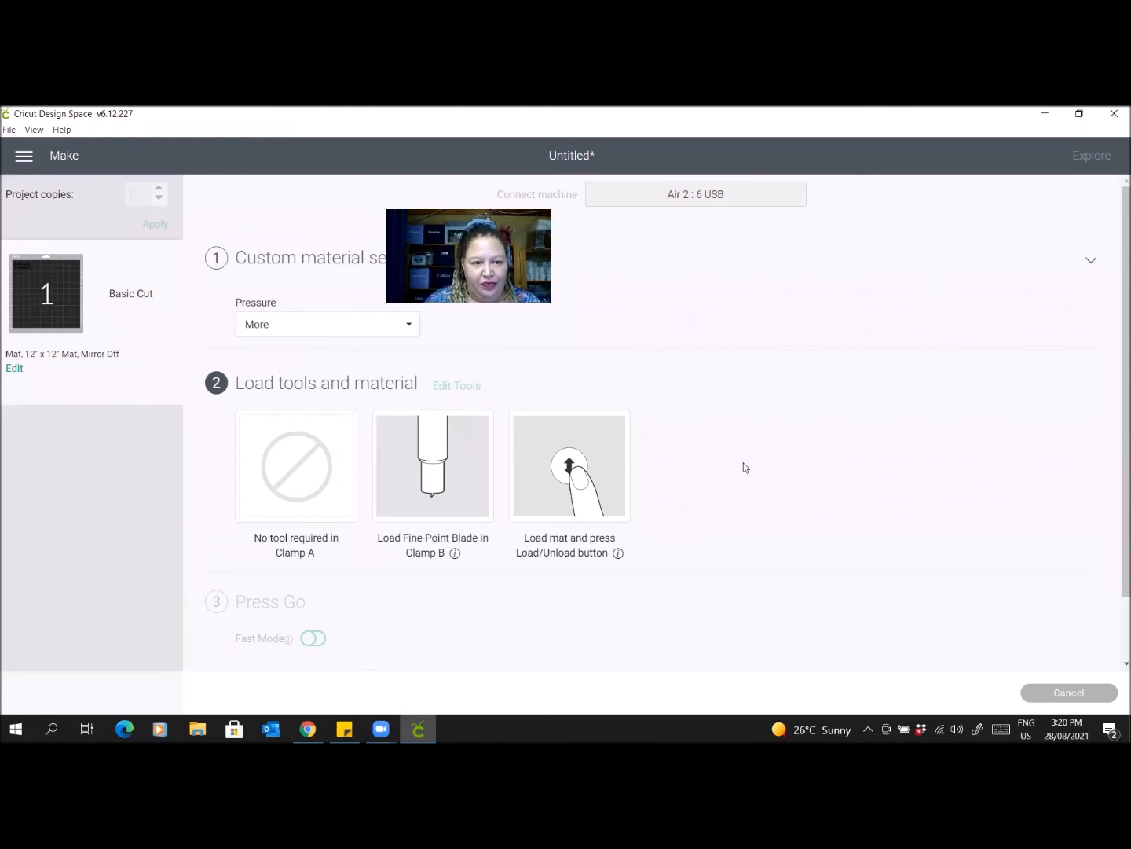
Cancel the cut to return to the canvas and move the Welcome Autumn design to about X 1.3, Y 0.46.
{"action": "left_click", "coordinate": [1079, 697]}
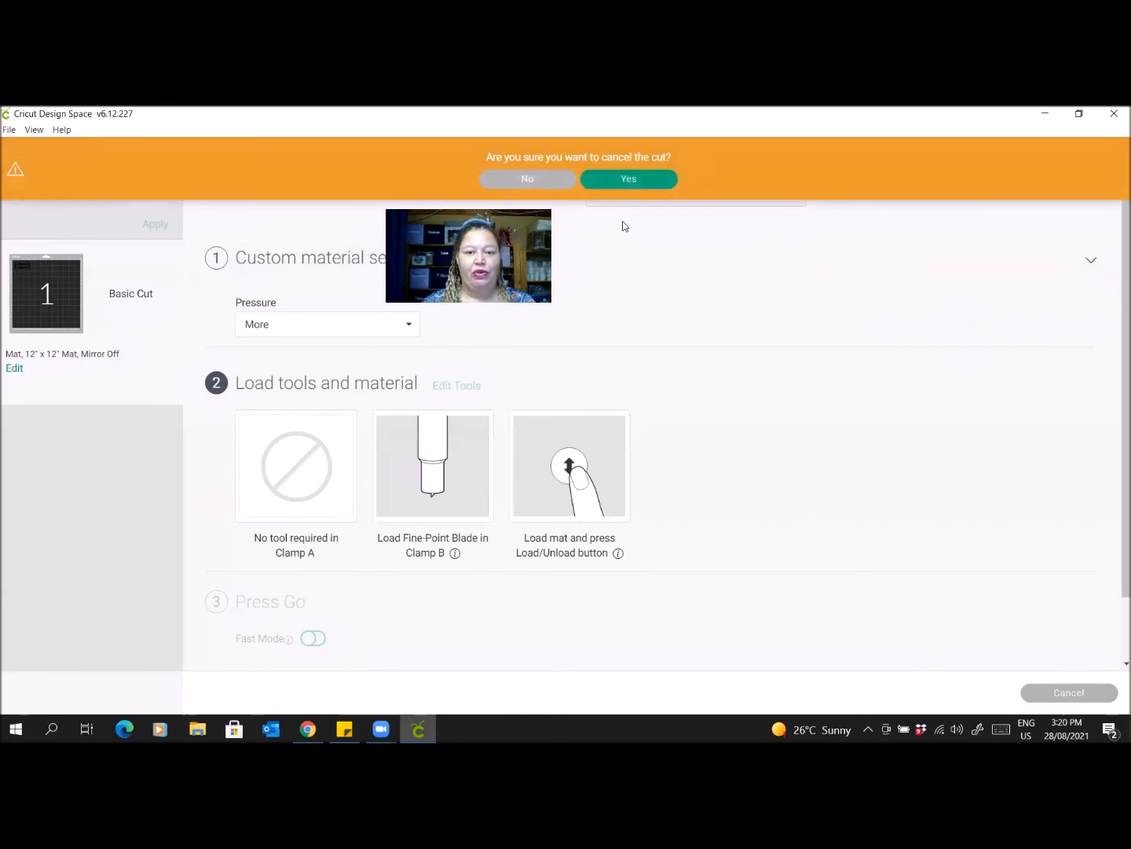
{"action": "left_click", "coordinate": [628, 180]}
{"action": "left_click", "coordinate": [983, 693]}
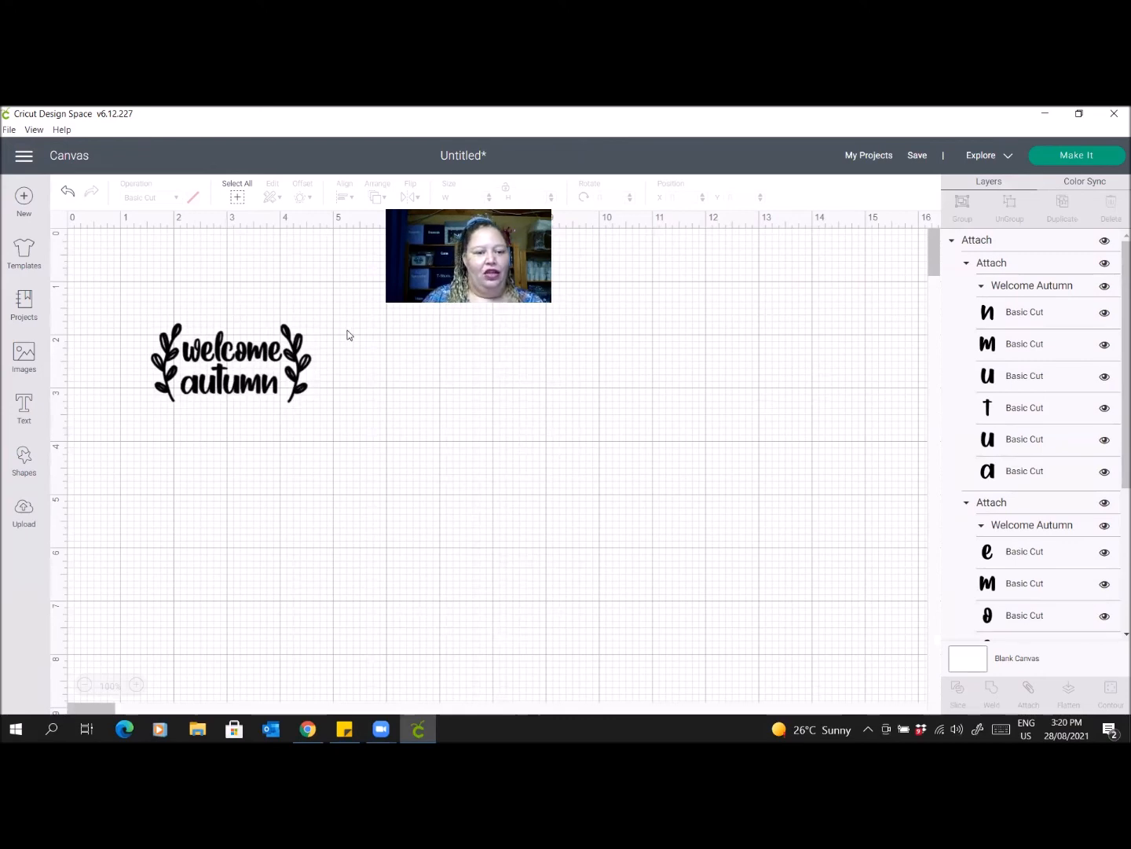
{"action": "left_click_drag", "start_coordinate": [227, 384], "coordinate": [211, 313]}
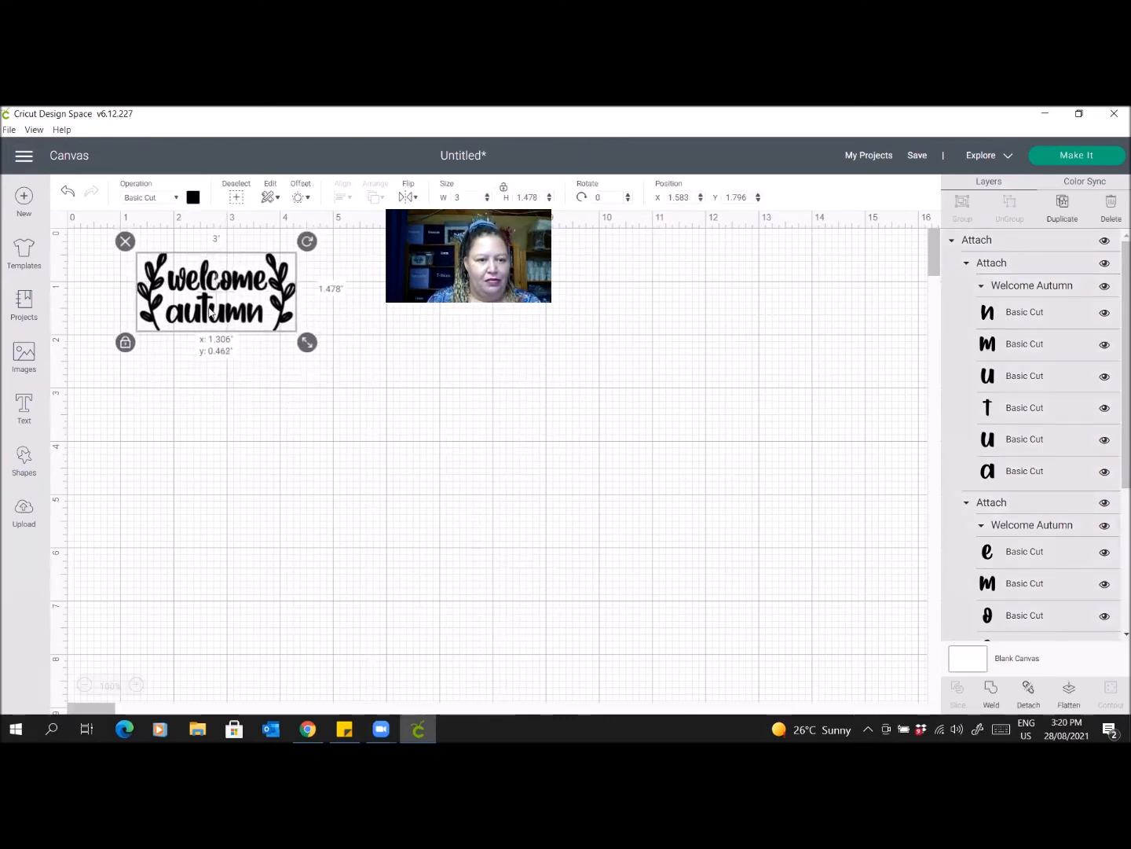
{"action": "left_click", "coordinate": [233, 370]}
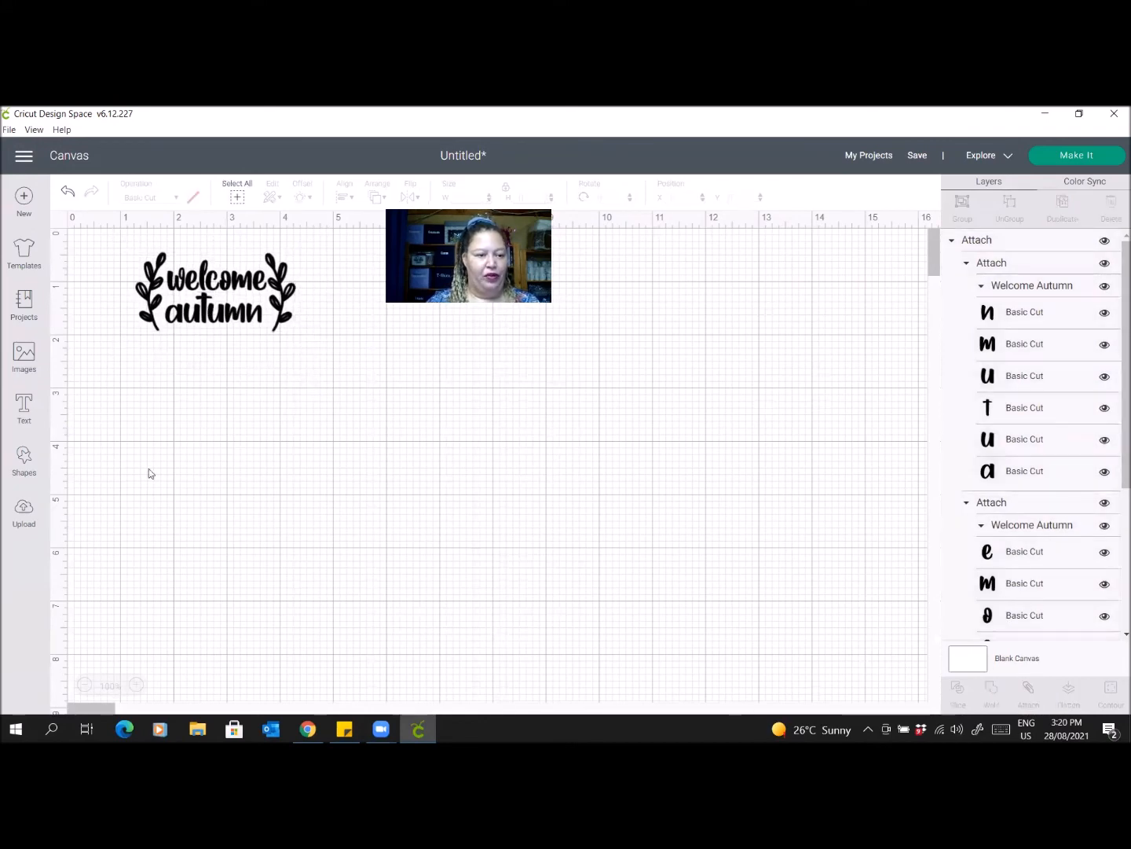
Add the text "2021" and place it directly below the Welcome Autumn design at about X 1.54, Y 1.94.
{"action": "left_click", "coordinate": [24, 406]}
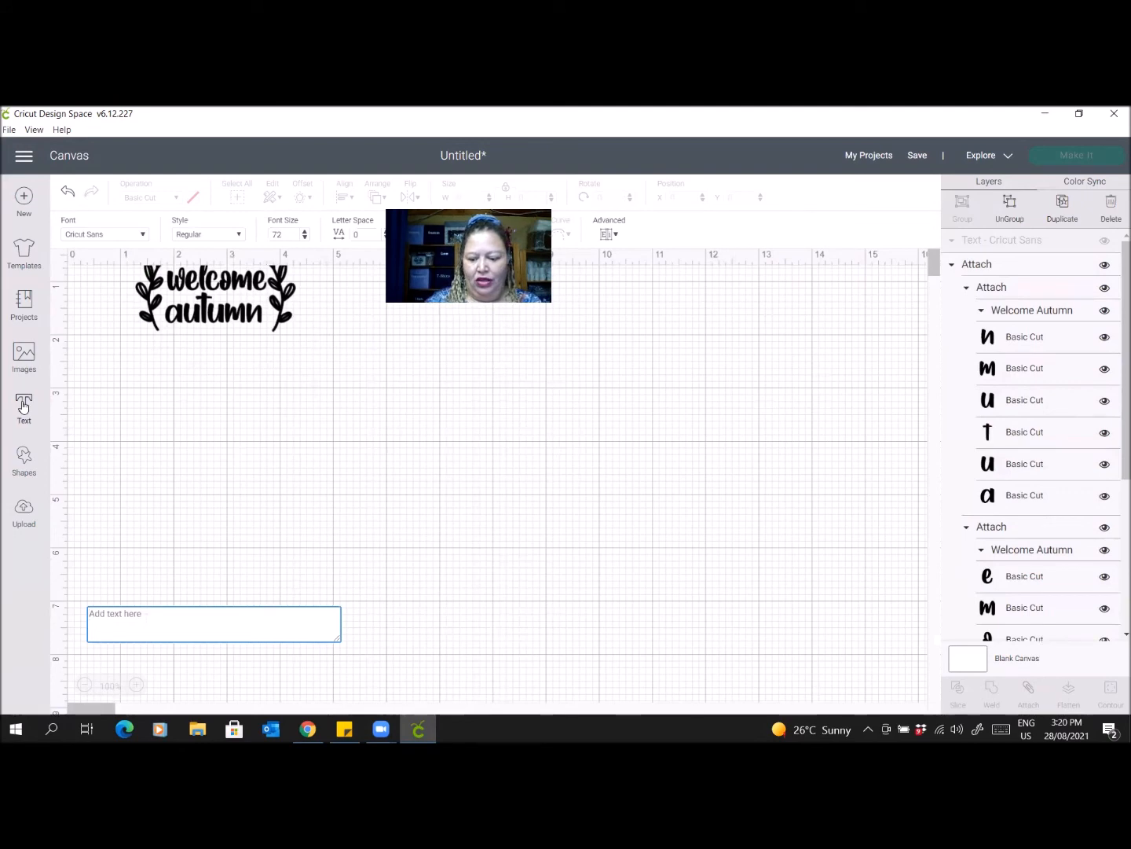
{"action": "type", "text": "2021"}
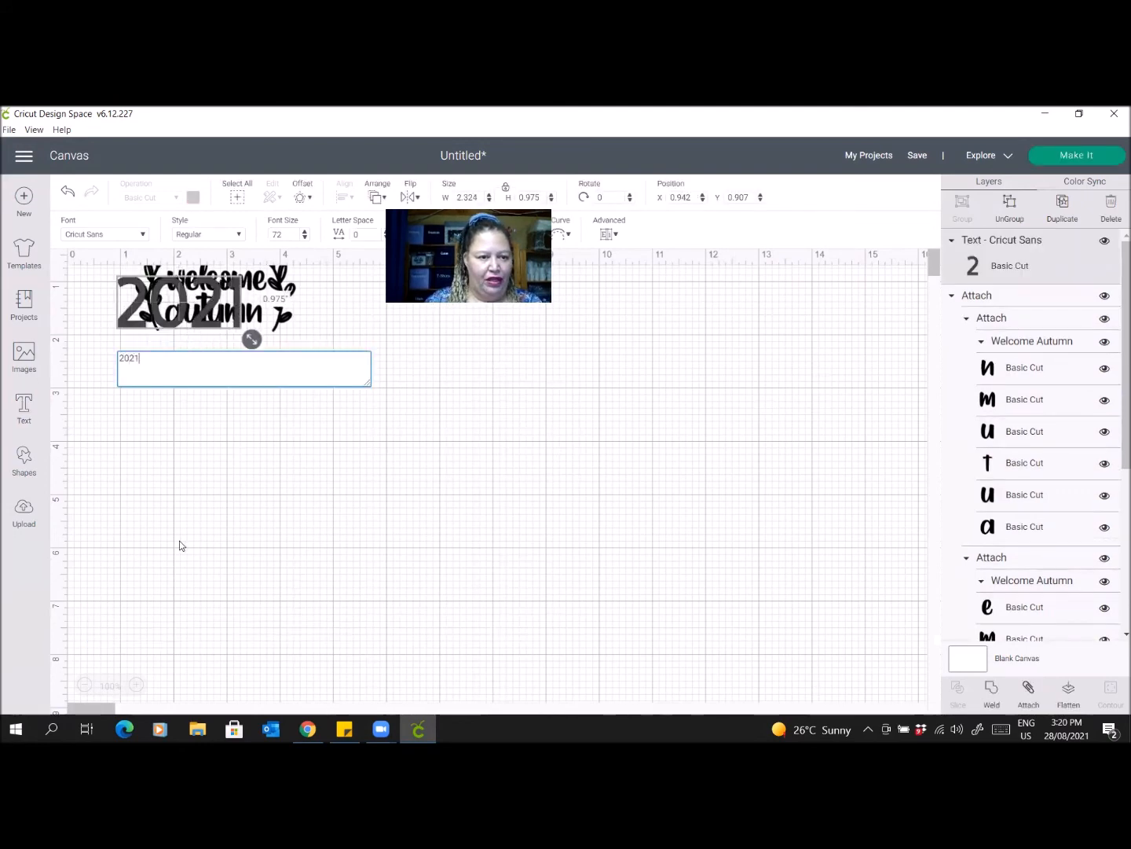
{"action": "left_click", "coordinate": [202, 409]}
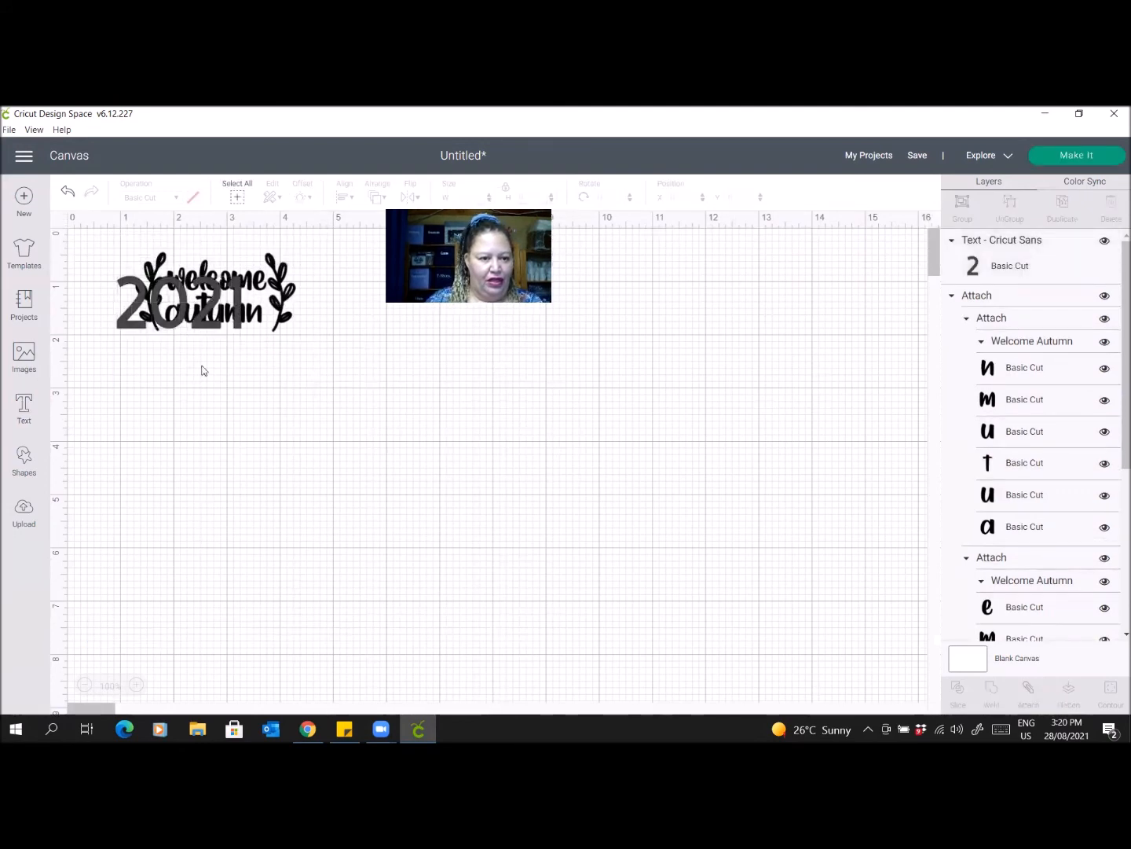
{"action": "left_click_drag", "start_coordinate": [196, 326], "coordinate": [228, 383]}
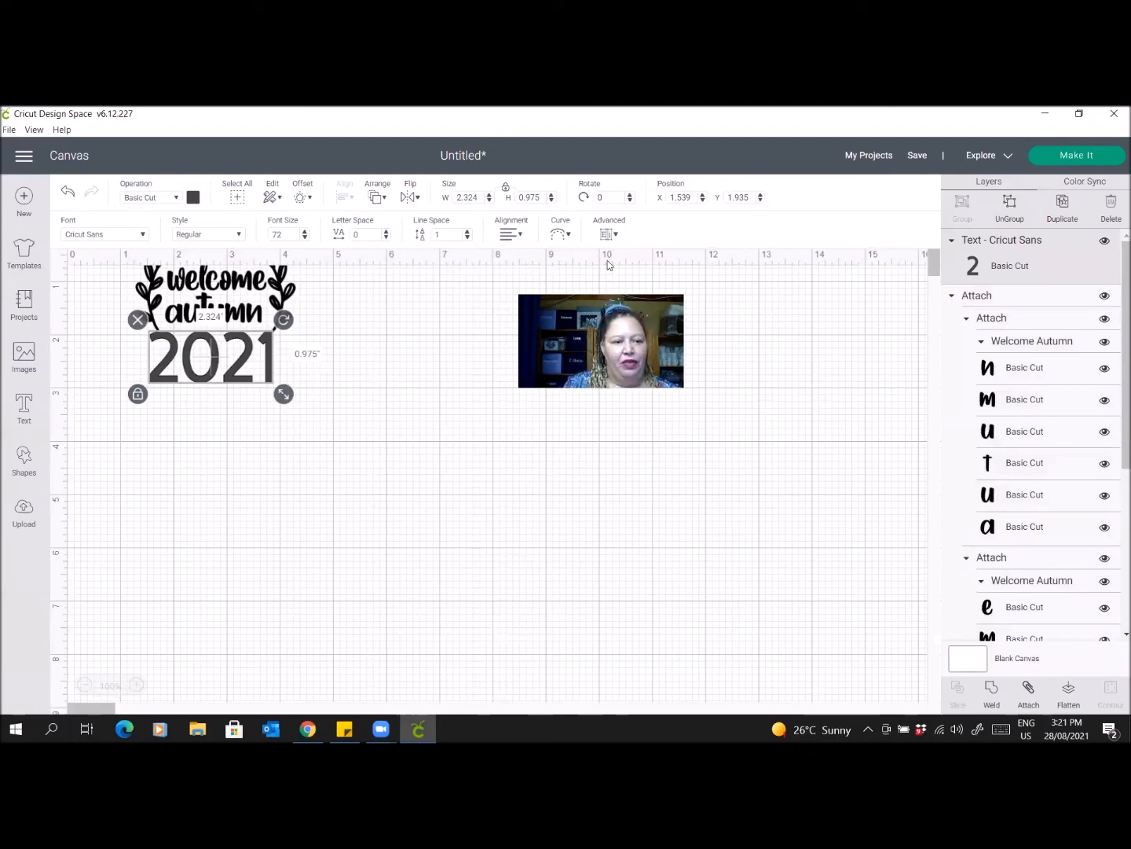
Set the 2021 text to the Cricut font Aldine 721 BT and reposition it below the design at about X 1.12, Y 2.04.
{"action": "left_click", "coordinate": [86, 236]}
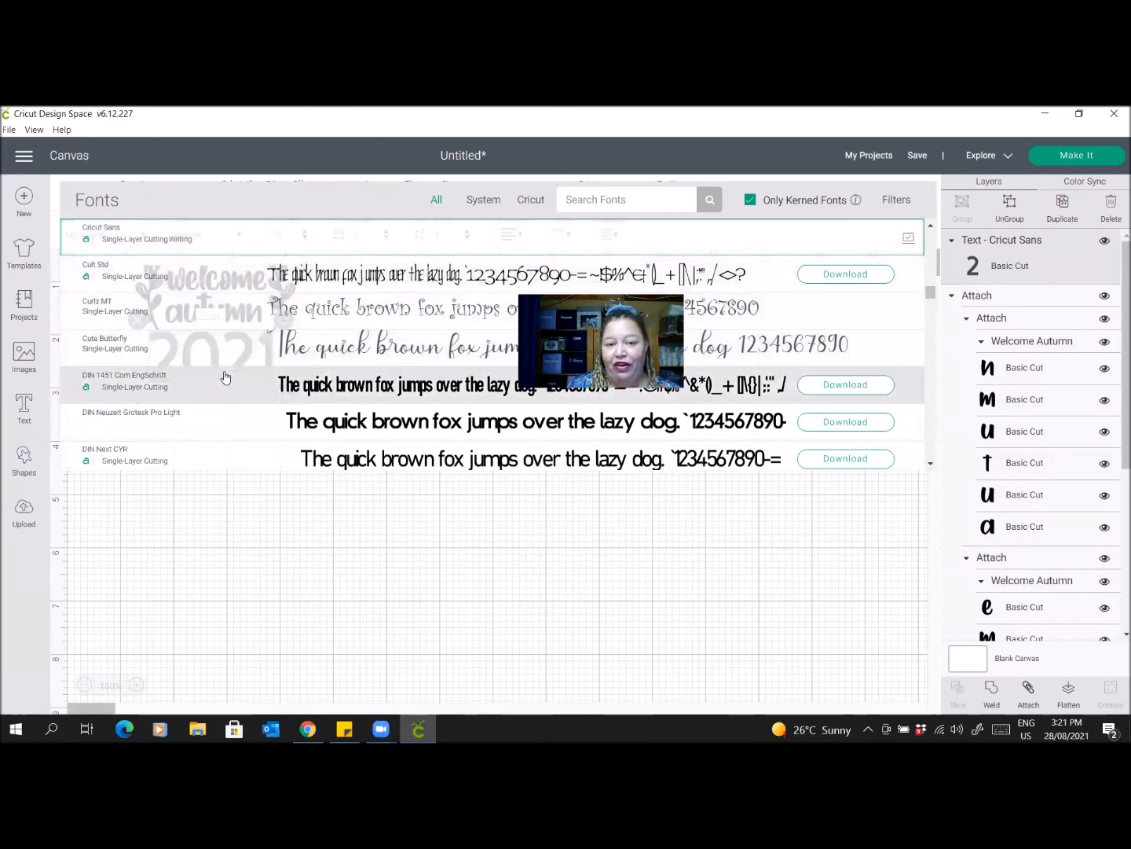
{"action": "left_click", "coordinate": [484, 202]}
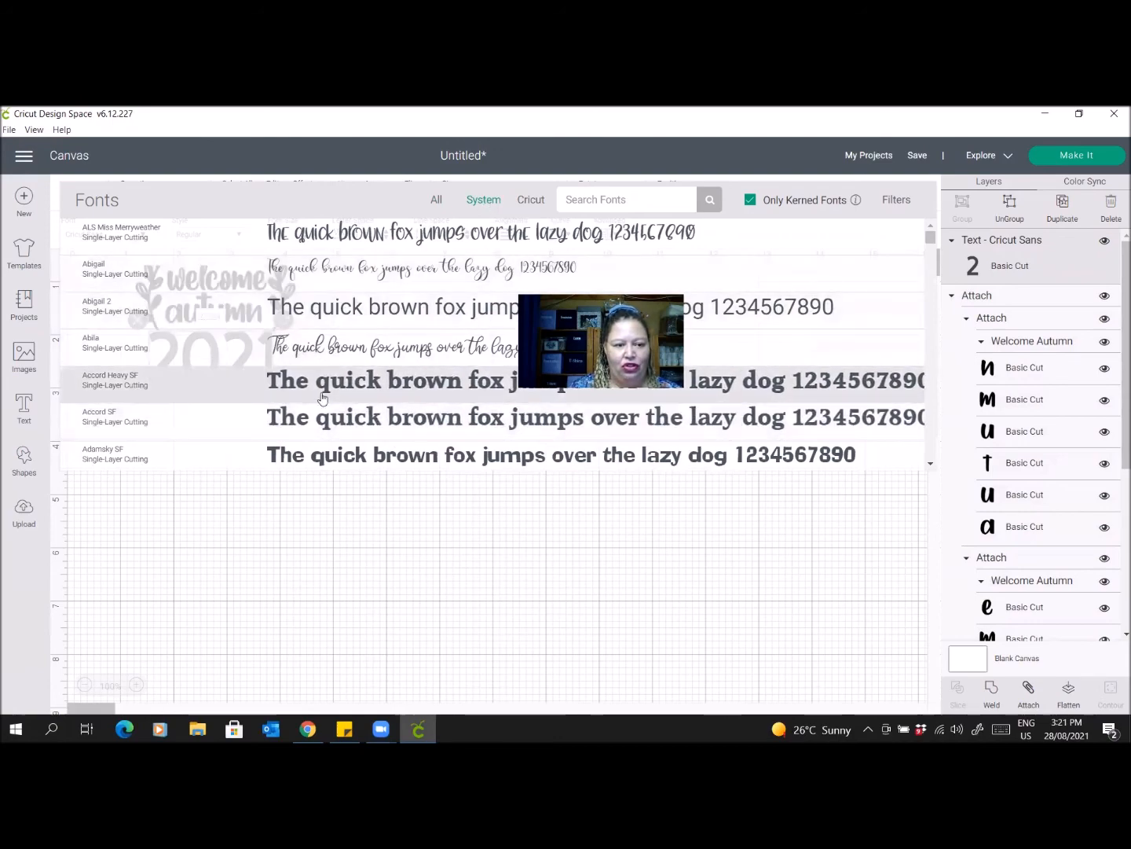
{"action": "scroll", "coordinate": [328, 393], "scroll_direction": "down", "scroll_amount": 2}
{"action": "scroll", "coordinate": [327, 393], "scroll_direction": "up", "scroll_amount": 2}
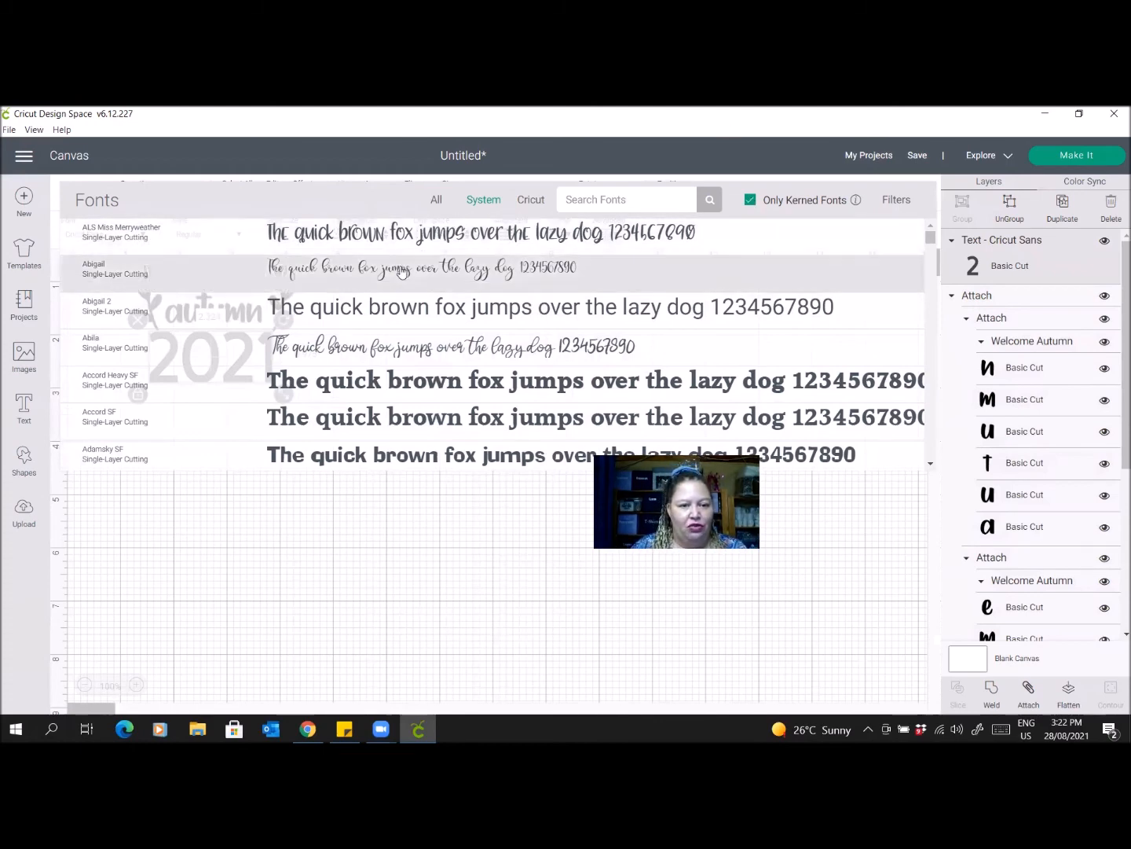
{"action": "left_click", "coordinate": [531, 202]}
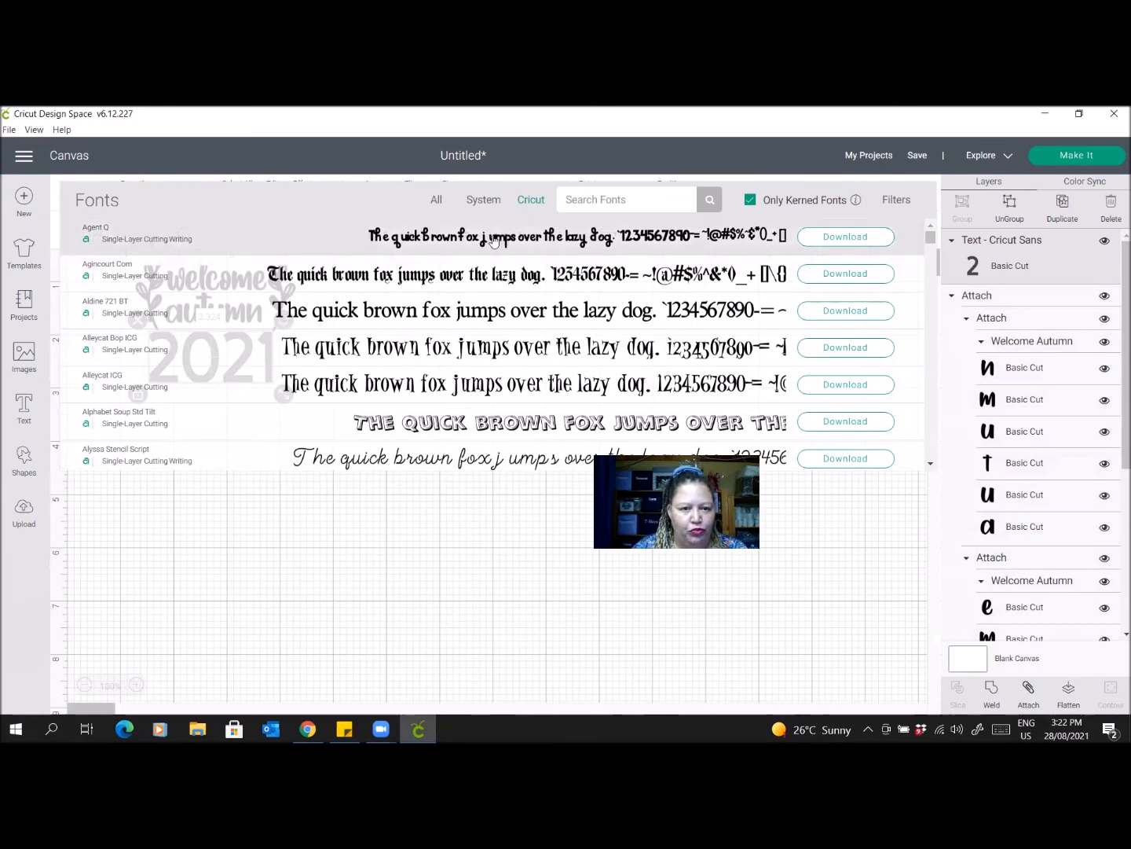
{"action": "left_click", "coordinate": [443, 314]}
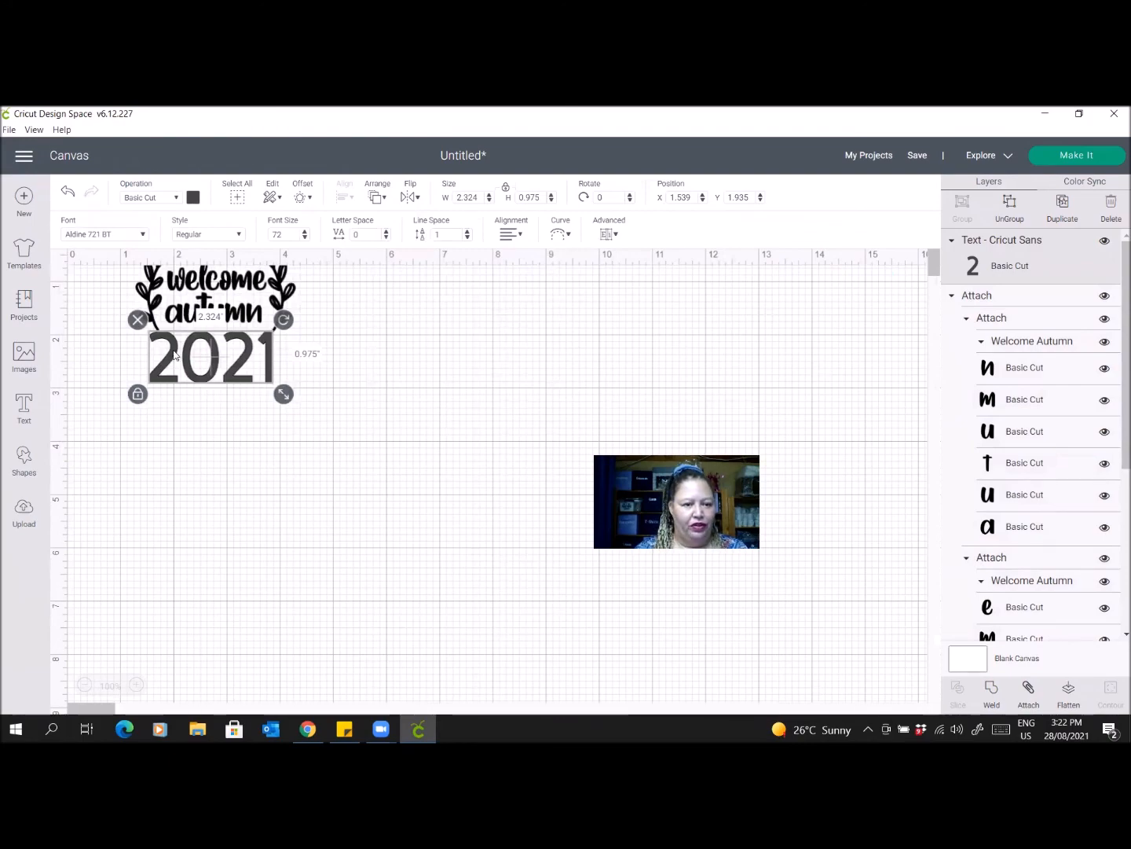
{"action": "left_click", "coordinate": [92, 235]}
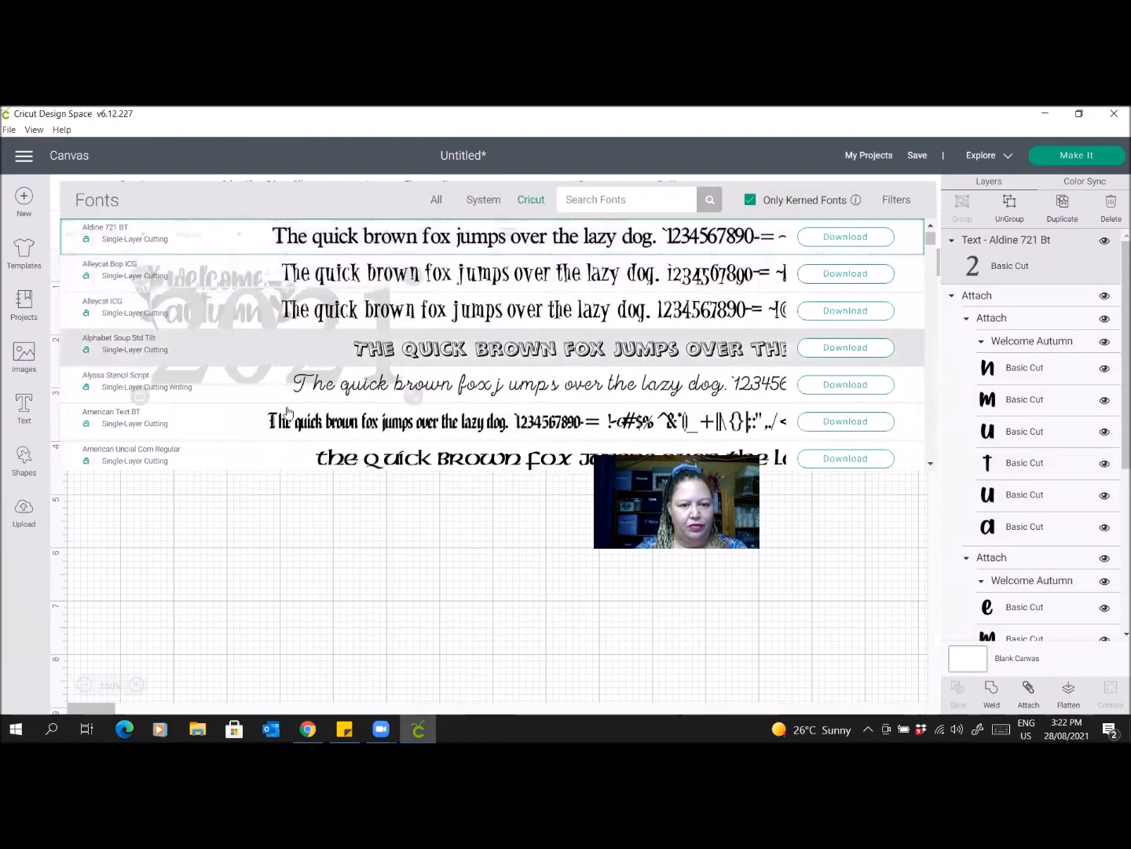
{"action": "left_click", "coordinate": [378, 503]}
{"action": "left_click_drag", "start_coordinate": [316, 327], "coordinate": [291, 377]}
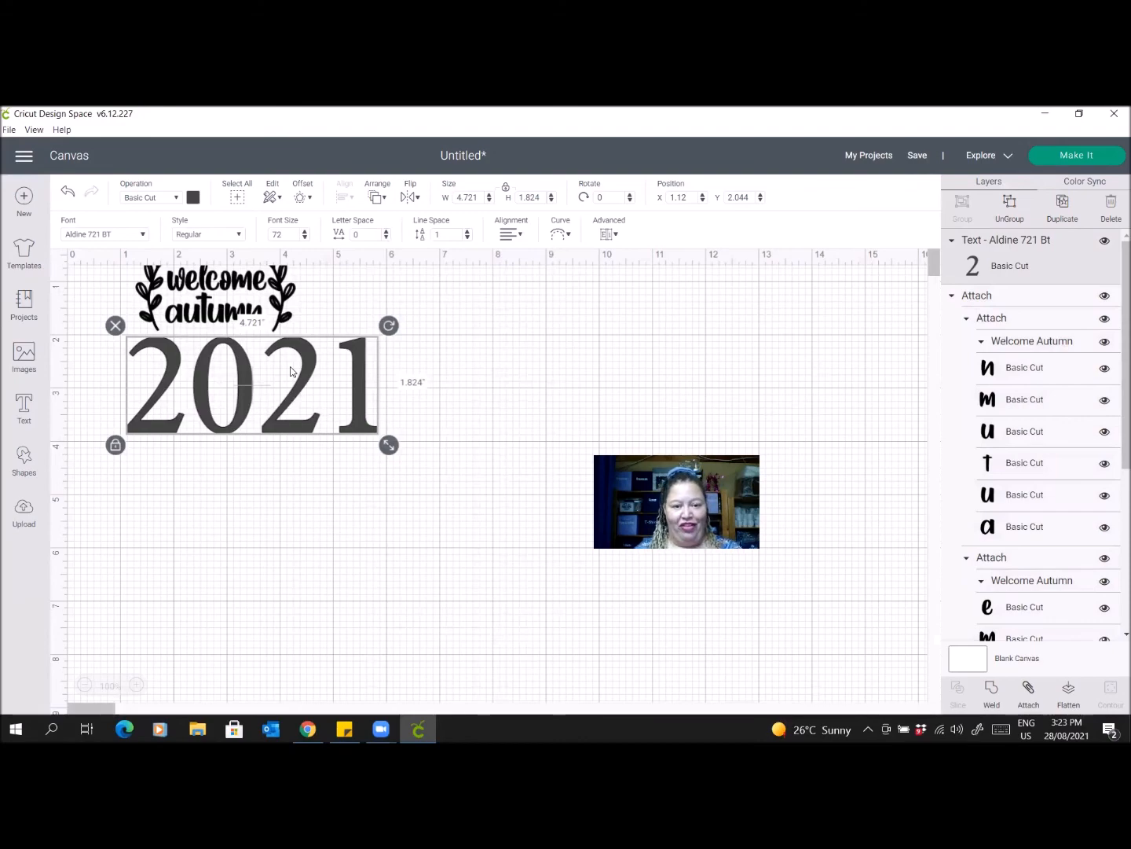
Change the 2021 text to Alyssa Stencil Script and shrink it to about 1.53 in wide beneath the design.
{"action": "left_click", "coordinate": [110, 236]}
{"action": "left_click", "coordinate": [340, 389]}
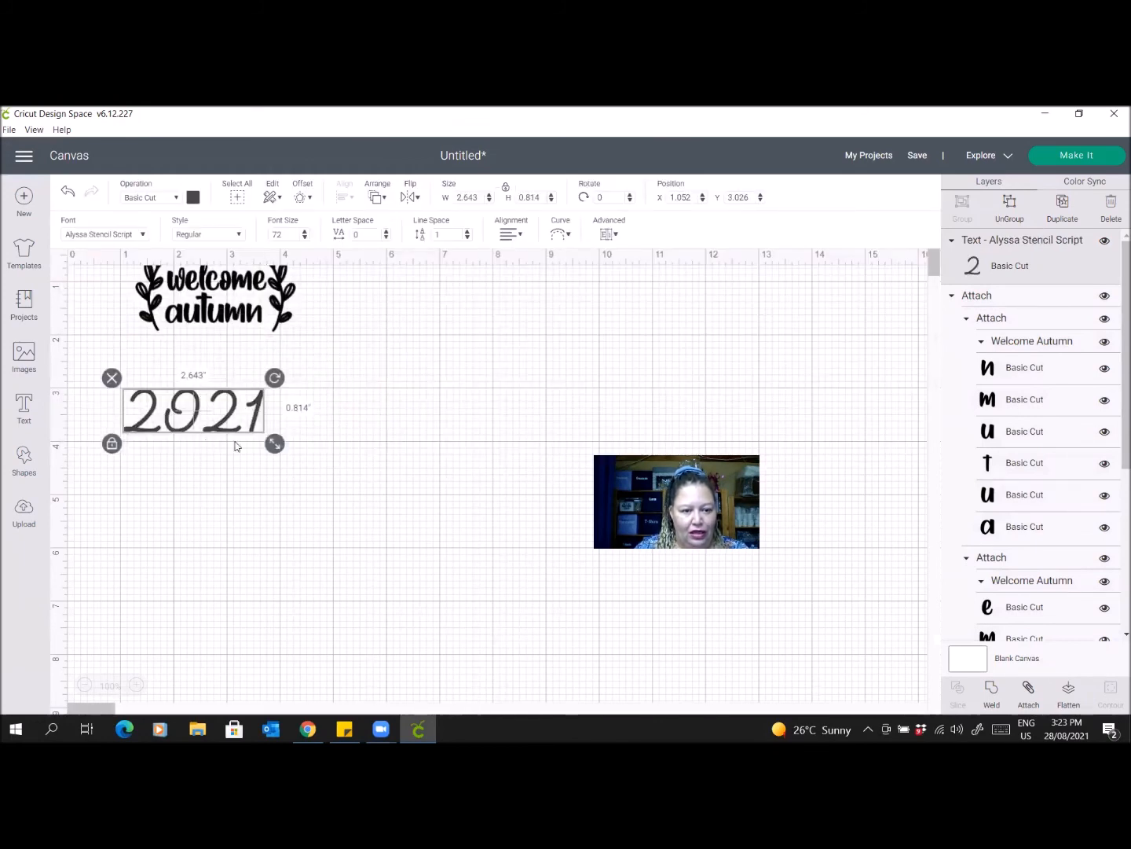
{"action": "left_click_drag", "start_coordinate": [274, 445], "coordinate": [215, 357]}
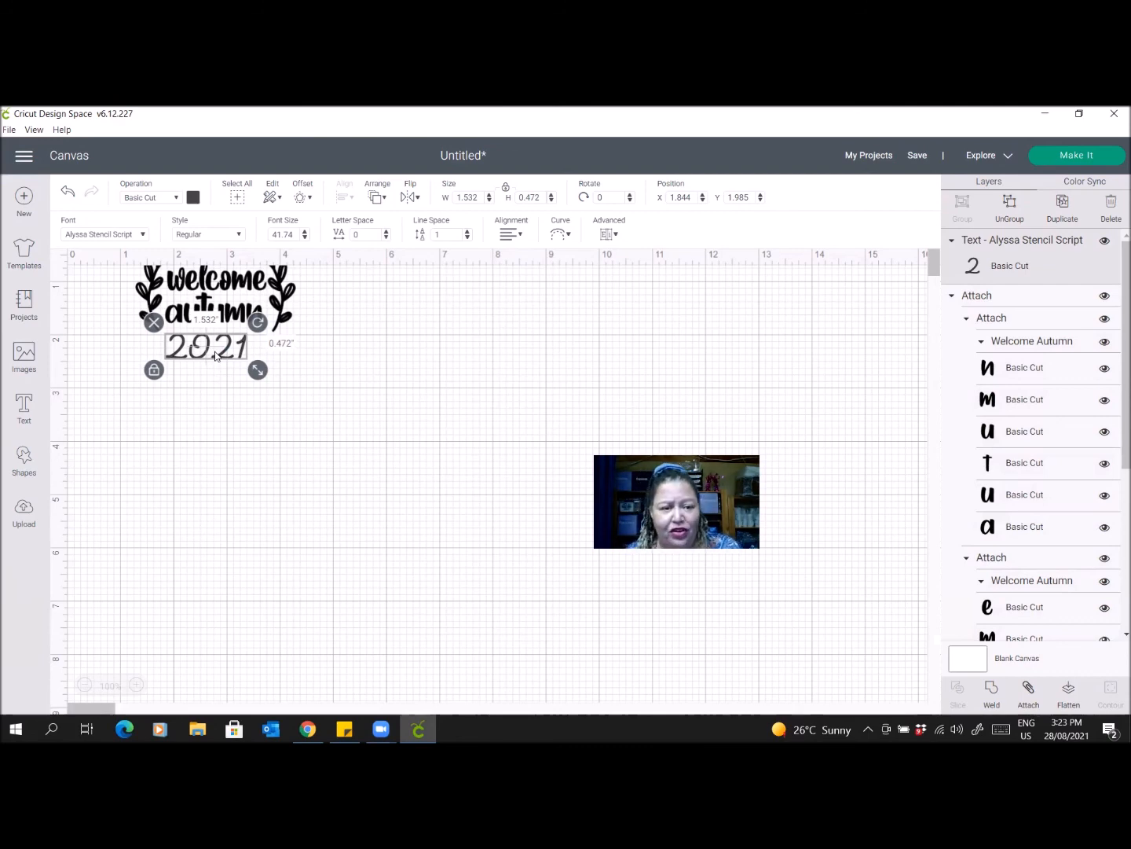
Undo the moves, resizing and Alyssa Stencil Script font change made to the 2021 text.
{"action": "left_click", "coordinate": [69, 195]}
{"action": "left_click", "coordinate": [69, 196]}
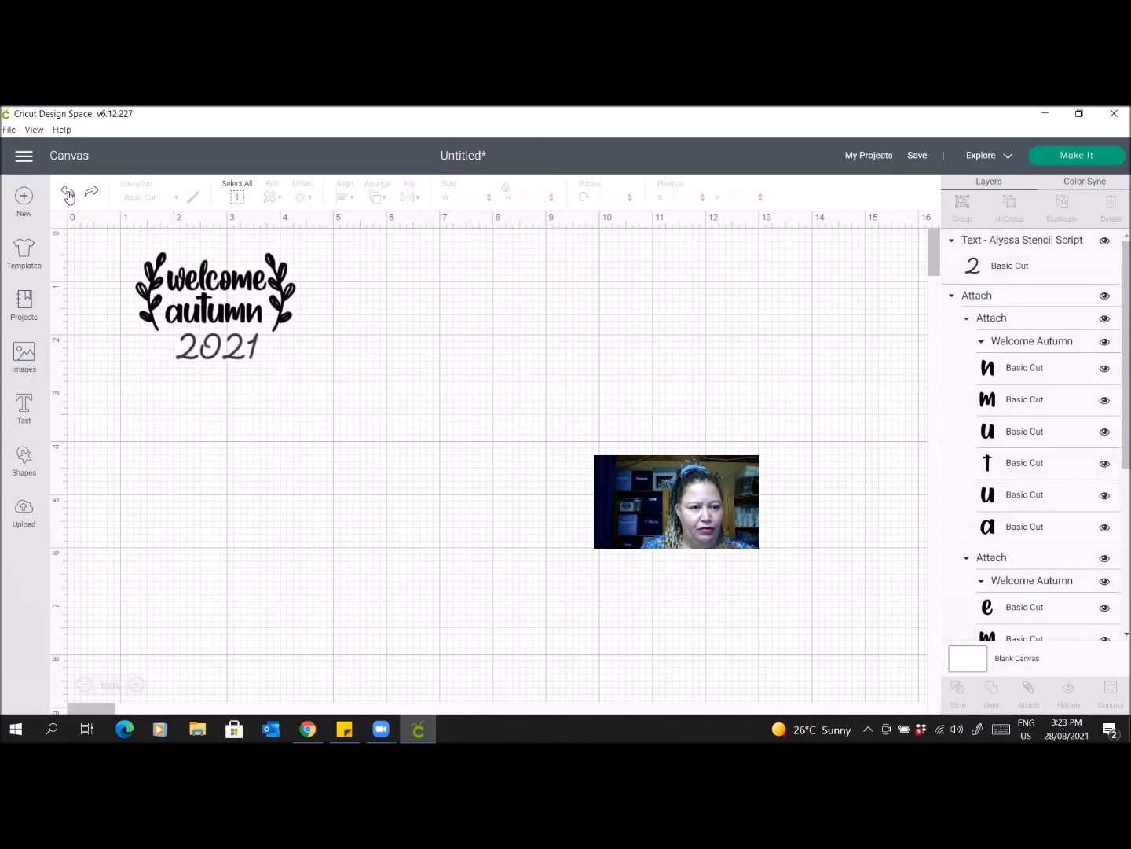
{"action": "left_click", "coordinate": [68, 196]}
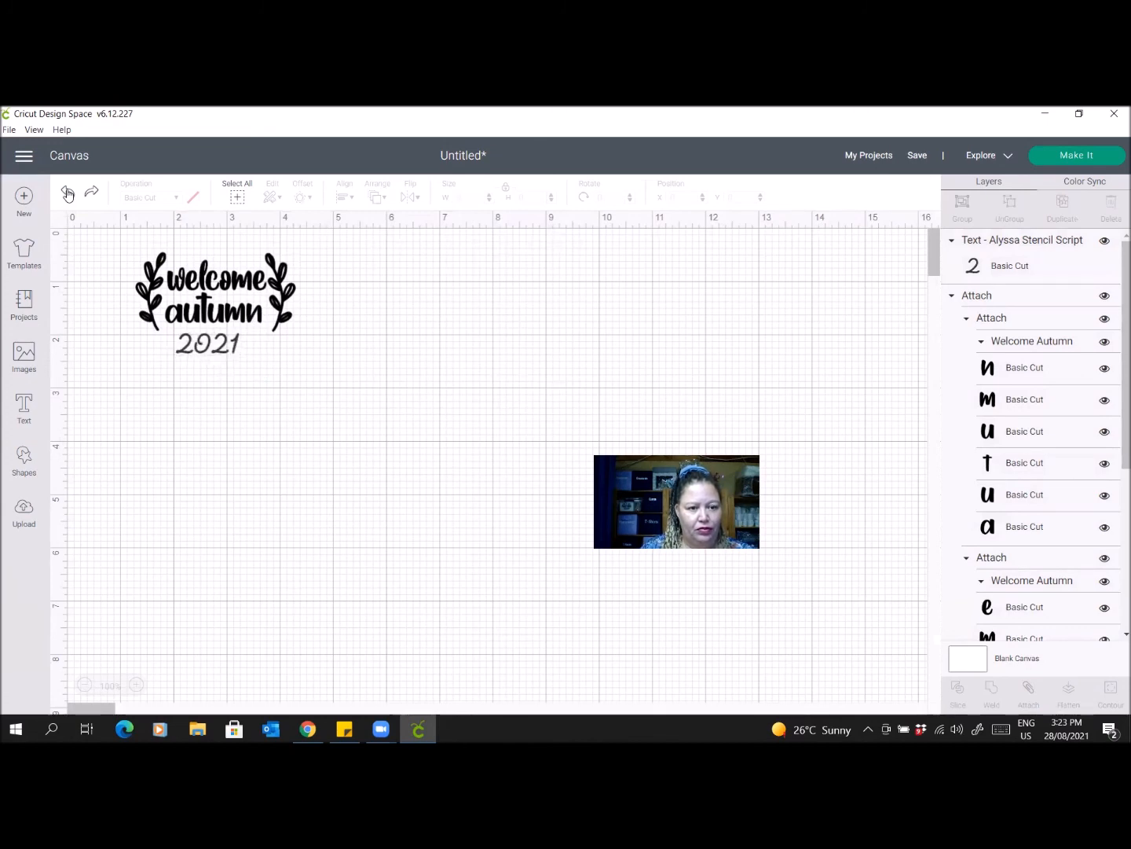
{"action": "left_click", "coordinate": [69, 196]}
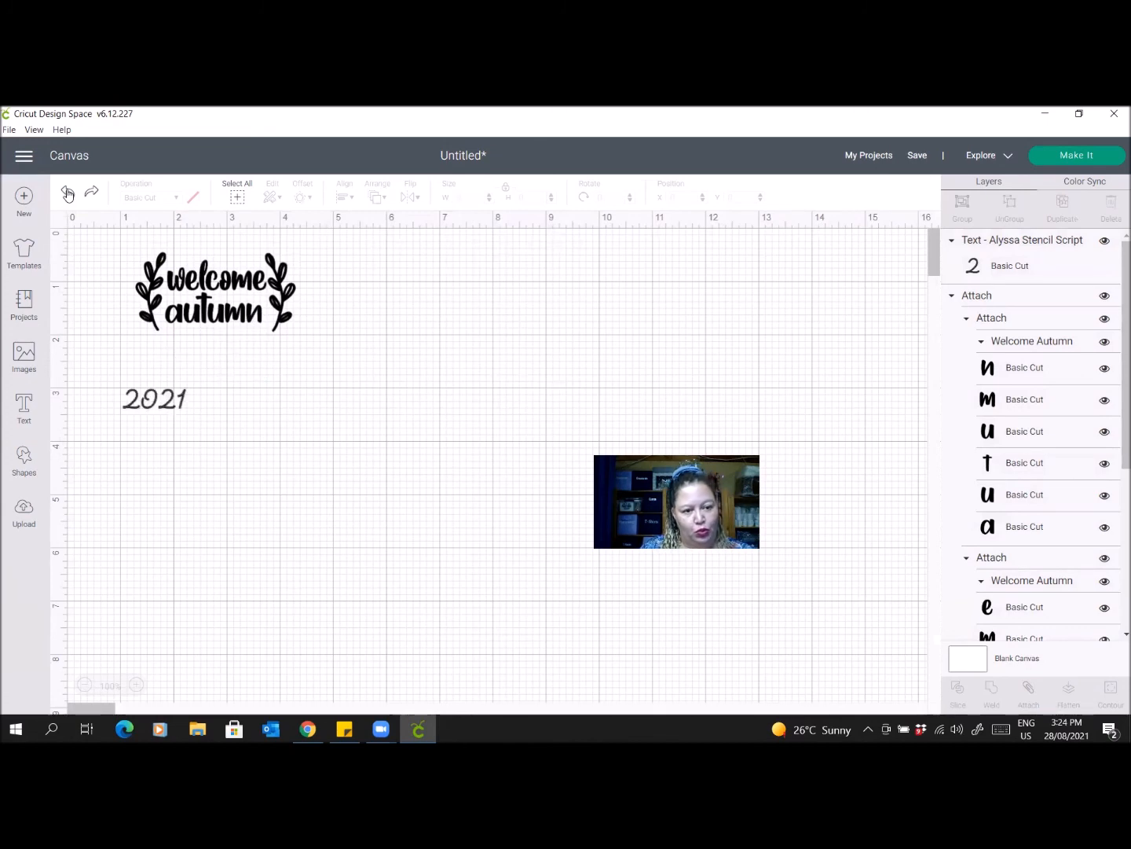
{"action": "left_click", "coordinate": [67, 194]}
{"action": "left_click", "coordinate": [68, 195]}
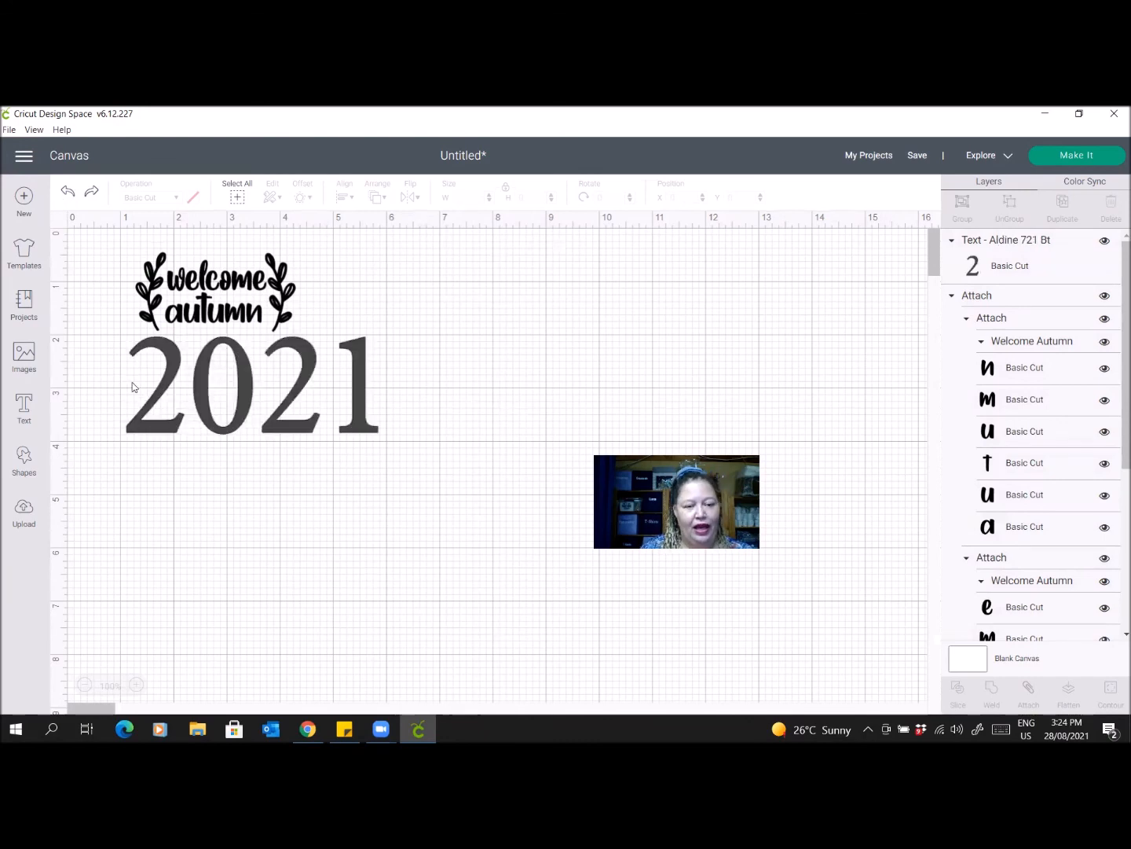
Recolour the 2021 text with the design's black and shift it to about X 0.75, Y 2.03.
{"action": "left_click", "coordinate": [357, 424]}
{"action": "left_click", "coordinate": [192, 197]}
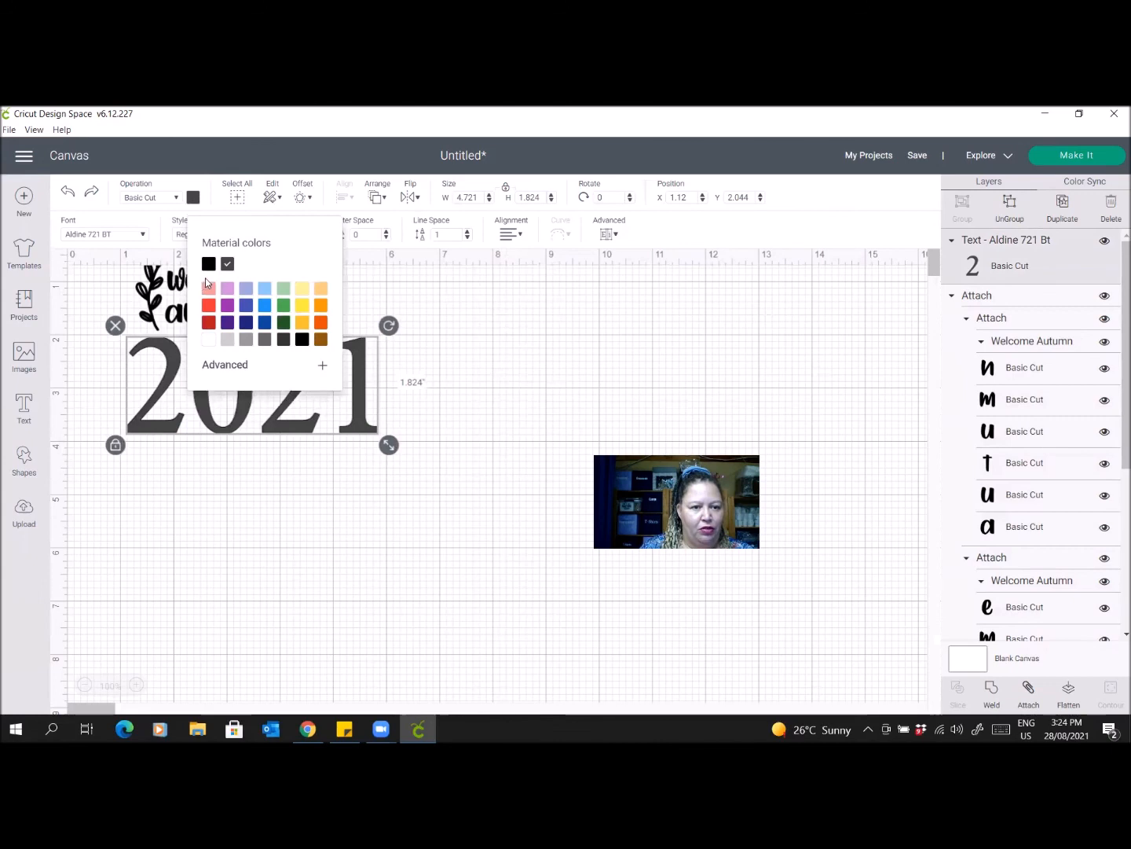
{"action": "left_click", "coordinate": [208, 264]}
{"action": "left_click", "coordinate": [229, 459]}
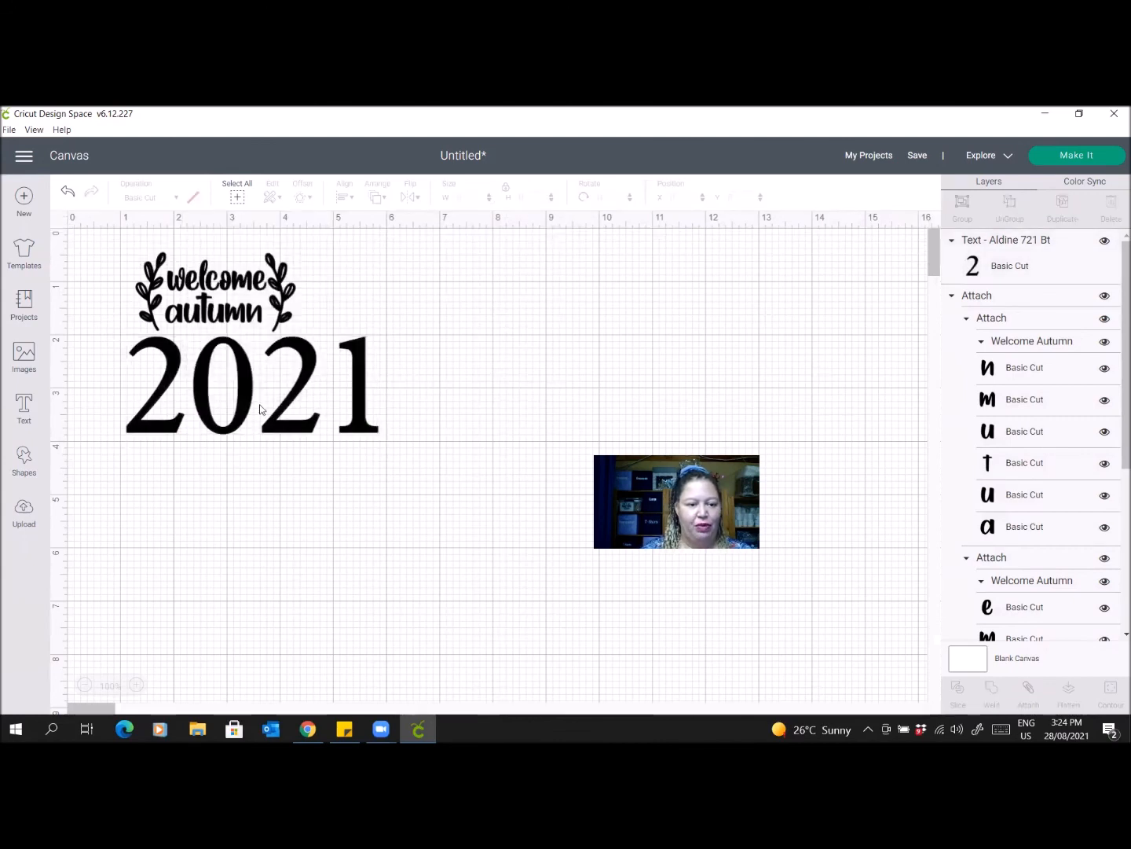
{"action": "left_click_drag", "start_coordinate": [280, 407], "coordinate": [260, 407]}
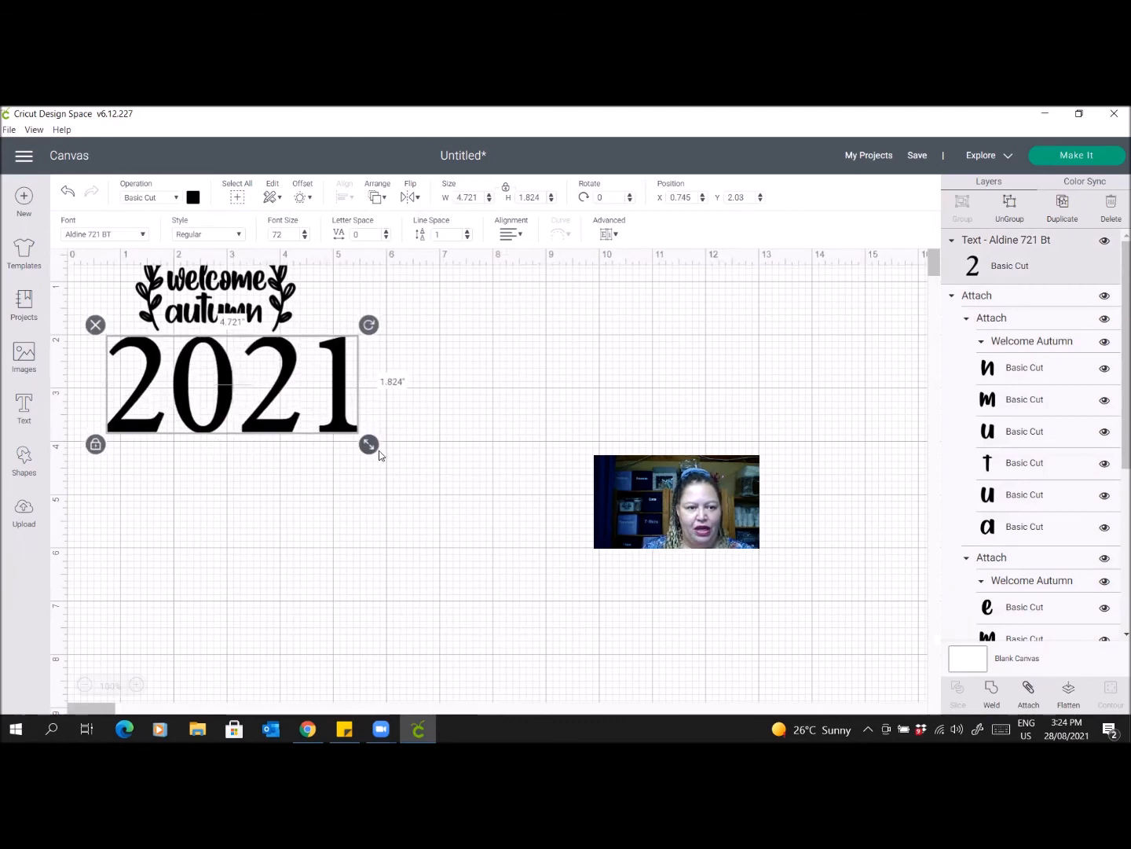
Reduce the 2021 text's font size to 53 and scale the text up slightly to about 3.7 in wide.
{"action": "left_click", "coordinate": [305, 237]}
{"action": "left_click", "coordinate": [305, 237]}
{"action": "left_click", "coordinate": [305, 236]}
{"action": "left_click", "coordinate": [305, 238]}
{"action": "left_click", "coordinate": [305, 237]}
{"action": "left_click", "coordinate": [305, 237]}
{"action": "left_click", "coordinate": [305, 237]}
{"action": "left_click", "coordinate": [305, 237]}
{"action": "left_click", "coordinate": [306, 237]}
{"action": "left_click", "coordinate": [305, 237]}
{"action": "left_click", "coordinate": [305, 237]}
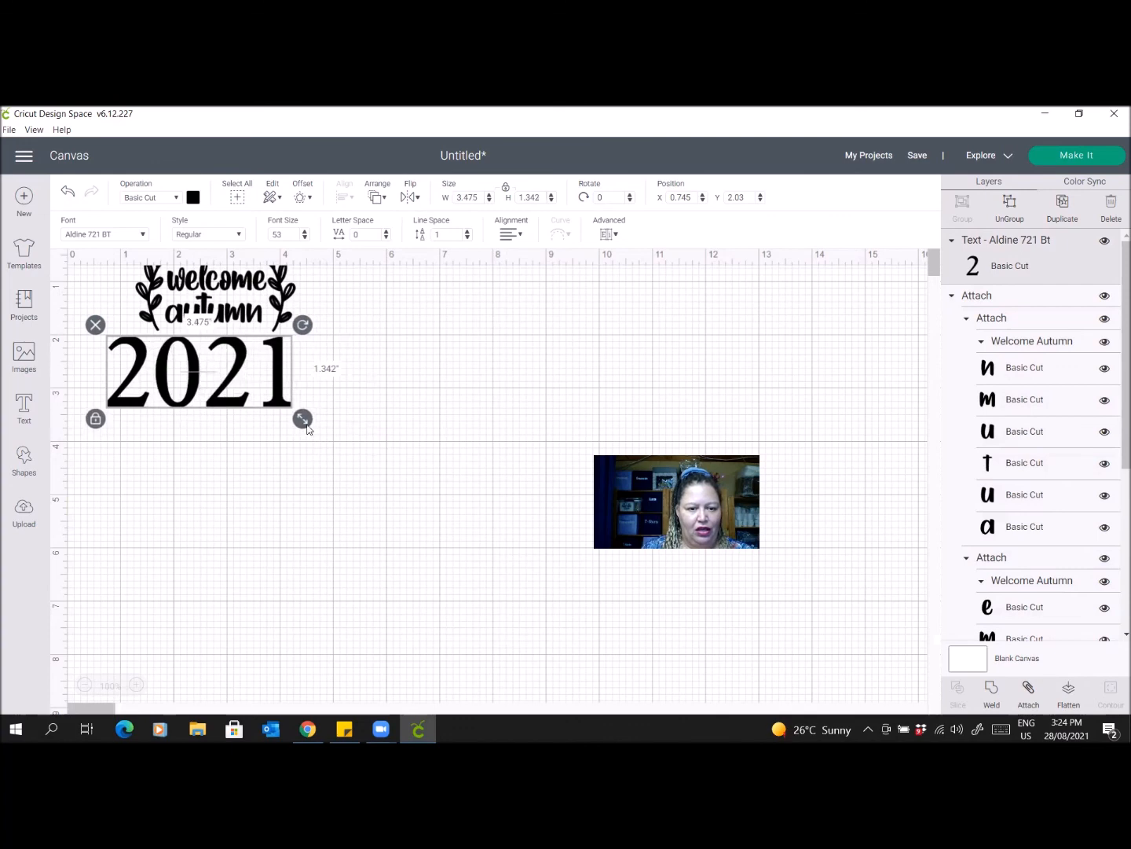
{"action": "mouse_move", "coordinate": [305, 424]}
{"action": "left_mouse_down"}
{"action": "mouse_move", "coordinate": [385, 468]}
{"action": "mouse_move", "coordinate": [317, 426]}
{"action": "left_mouse_up"}
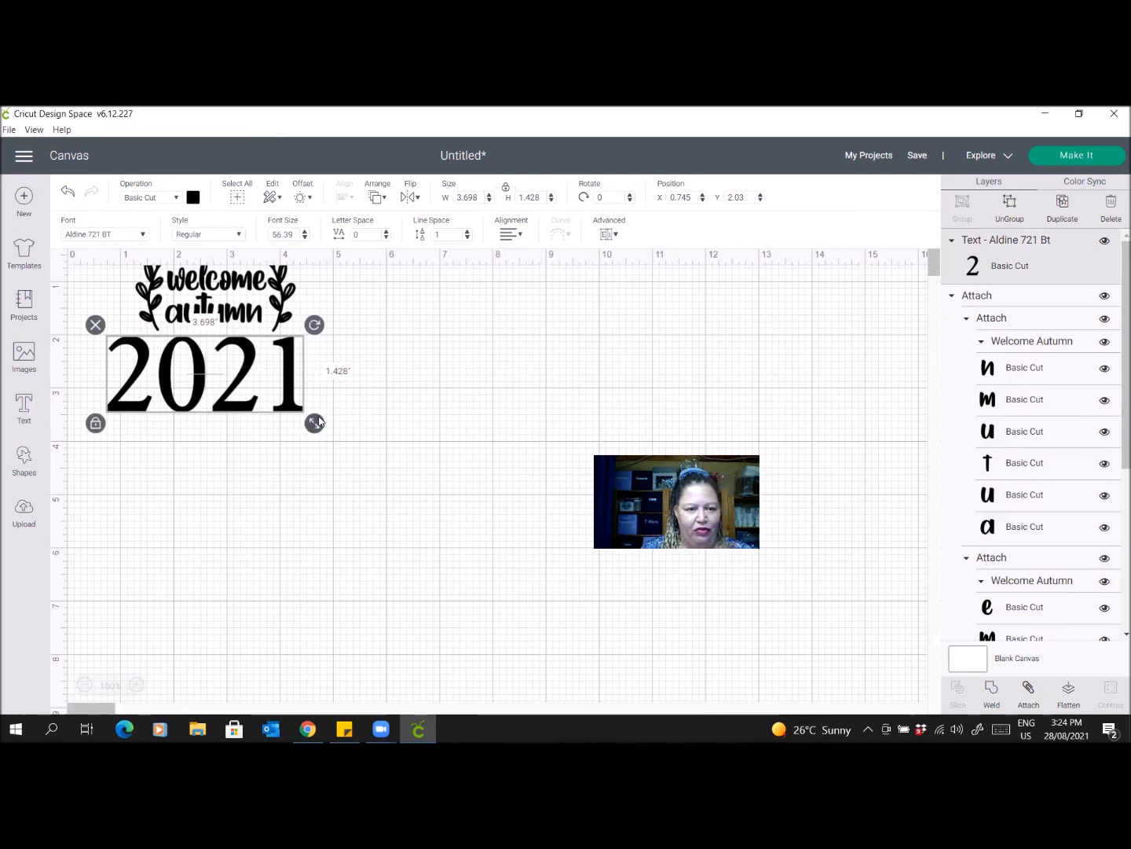
Shrink the 2021 text to about 1.95 in wide and move it beneath the Welcome Autumn design at about X 1.83, Y 1.93.
{"action": "left_click_drag", "start_coordinate": [316, 423], "coordinate": [214, 341]}
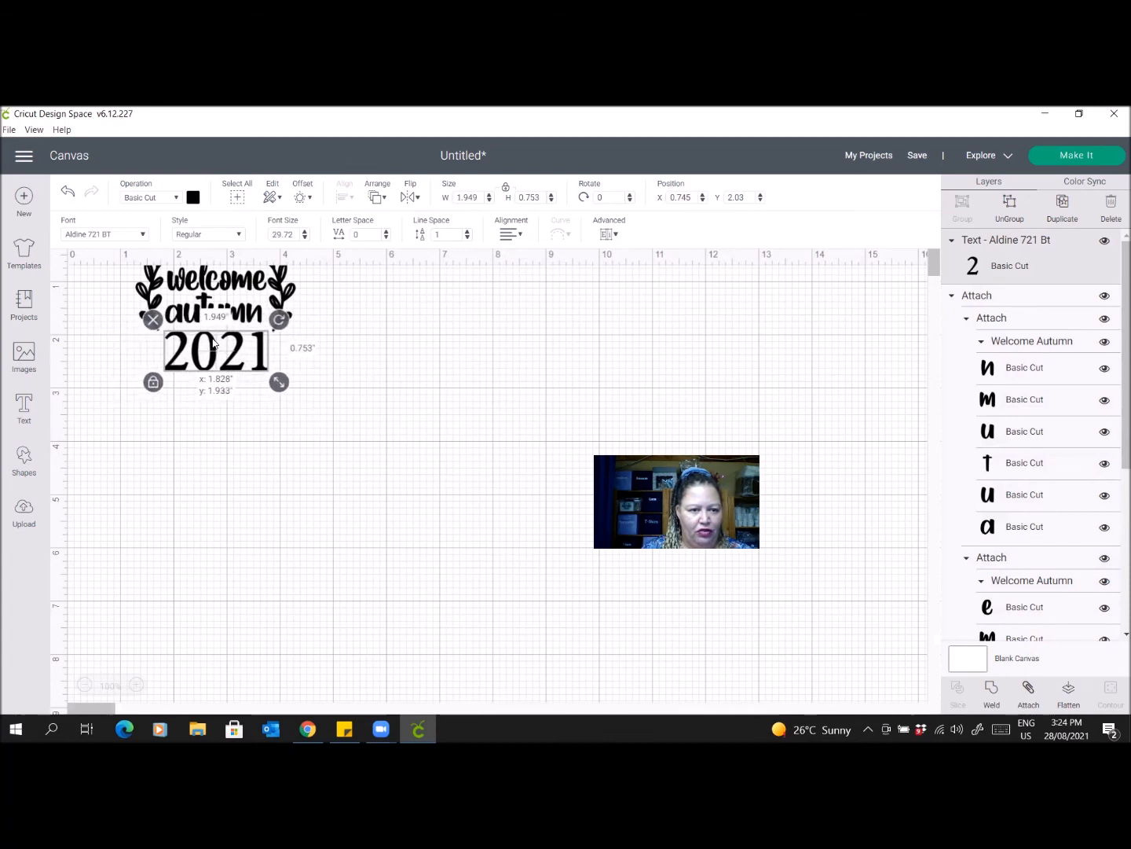
{"action": "left_click", "coordinate": [208, 422]}
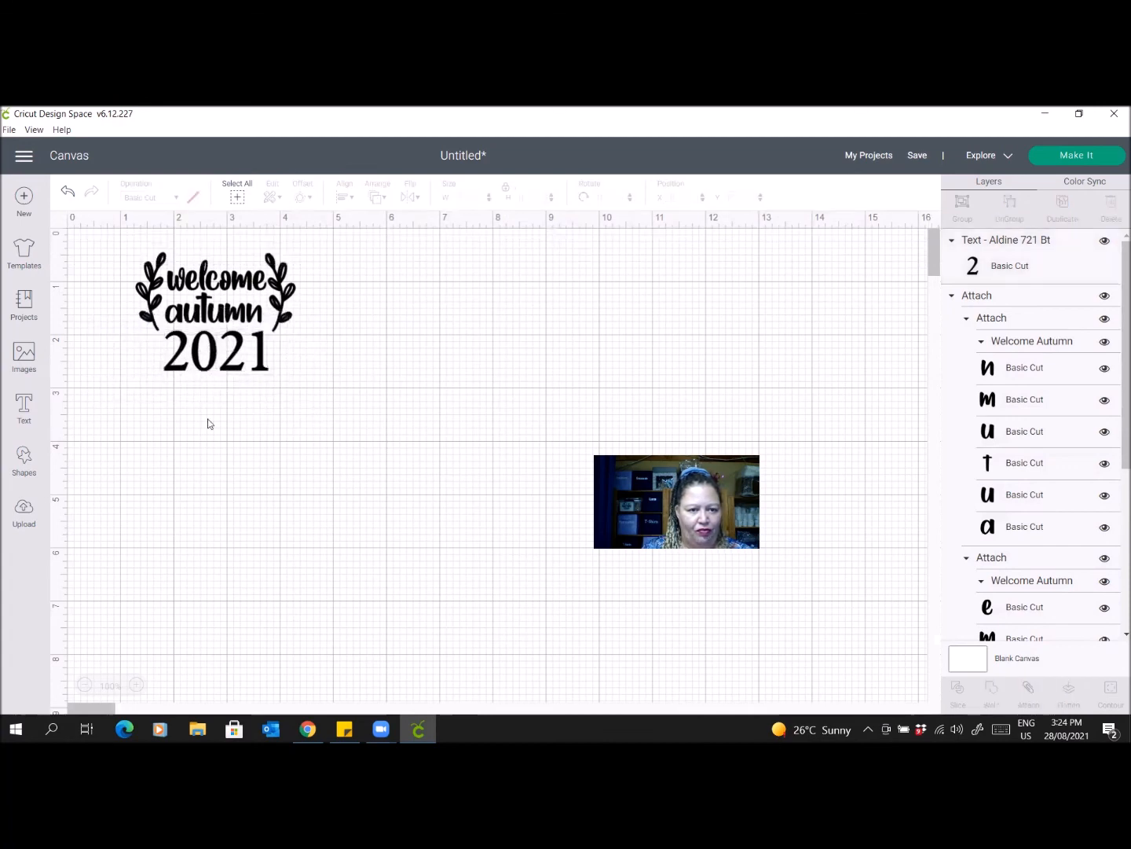
Try tighter and wider letter spacing on the 2021 text and leave it at 0.6.
{"action": "left_click", "coordinate": [228, 347]}
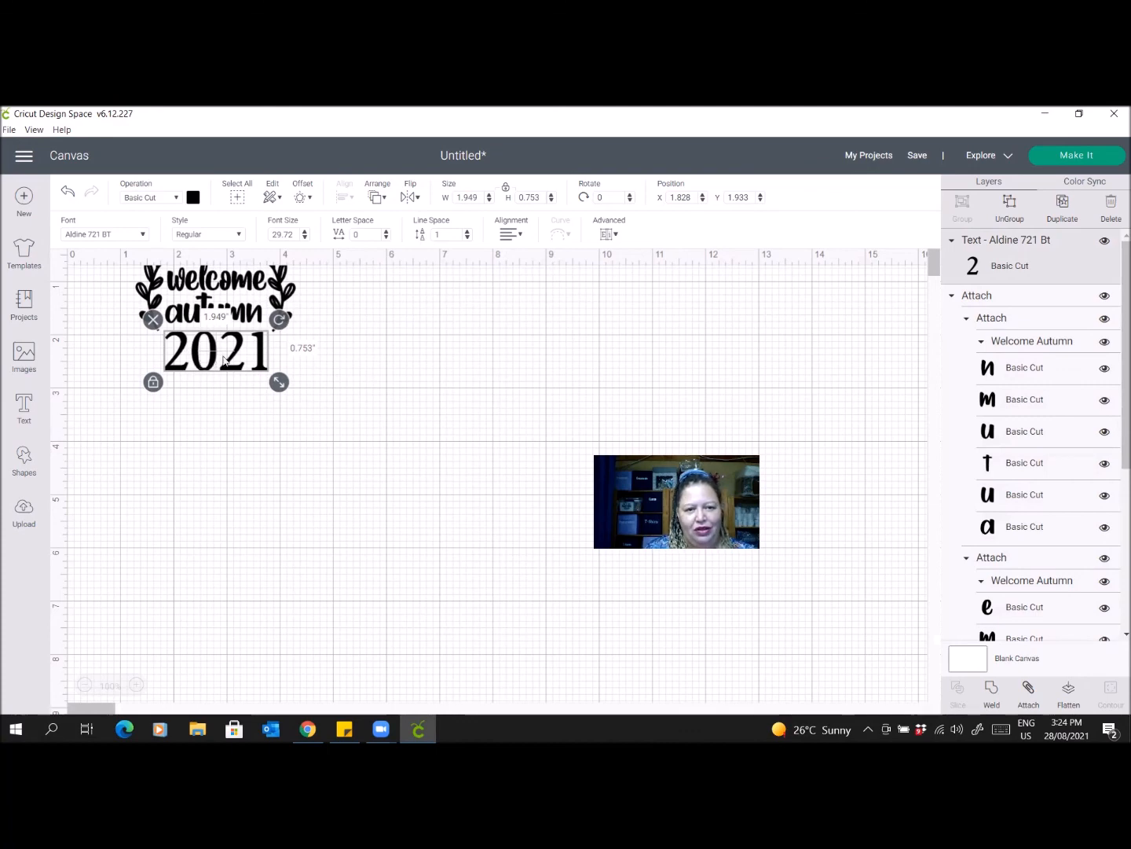
{"action": "left_click", "coordinate": [386, 237]}
{"action": "left_click", "coordinate": [385, 237]}
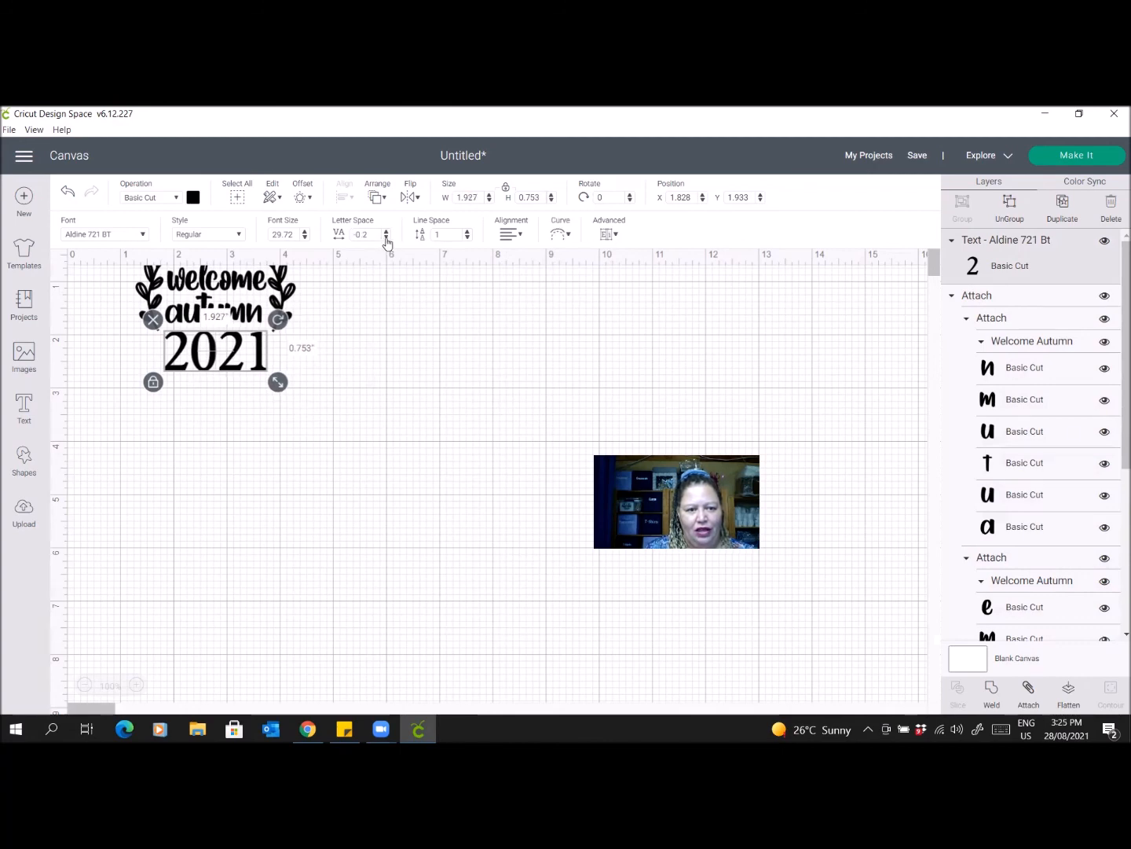
{"action": "left_click", "coordinate": [385, 236]}
{"action": "left_click", "coordinate": [386, 237]}
{"action": "left_click", "coordinate": [386, 237]}
{"action": "left_click", "coordinate": [385, 237]}
{"action": "left_click", "coordinate": [385, 236]}
{"action": "left_click", "coordinate": [386, 236]}
{"action": "left_click", "coordinate": [385, 237]}
{"action": "left_click", "coordinate": [385, 237]}
{"action": "left_click", "coordinate": [386, 233]}
{"action": "left_click", "coordinate": [386, 232]}
{"action": "left_click", "coordinate": [386, 232]}
{"action": "left_click", "coordinate": [387, 233]}
{"action": "left_click", "coordinate": [386, 233]}
{"action": "left_click", "coordinate": [387, 233]}
{"action": "left_click", "coordinate": [386, 233]}
{"action": "left_click", "coordinate": [386, 232]}
{"action": "left_click", "coordinate": [387, 232]}
{"action": "left_click", "coordinate": [386, 232]}
{"action": "left_click", "coordinate": [386, 233]}
{"action": "left_click", "coordinate": [387, 232]}
{"action": "left_click", "coordinate": [387, 233]}
{"action": "left_click", "coordinate": [386, 232]}
{"action": "left_click", "coordinate": [386, 233]}
{"action": "left_click", "coordinate": [387, 233]}
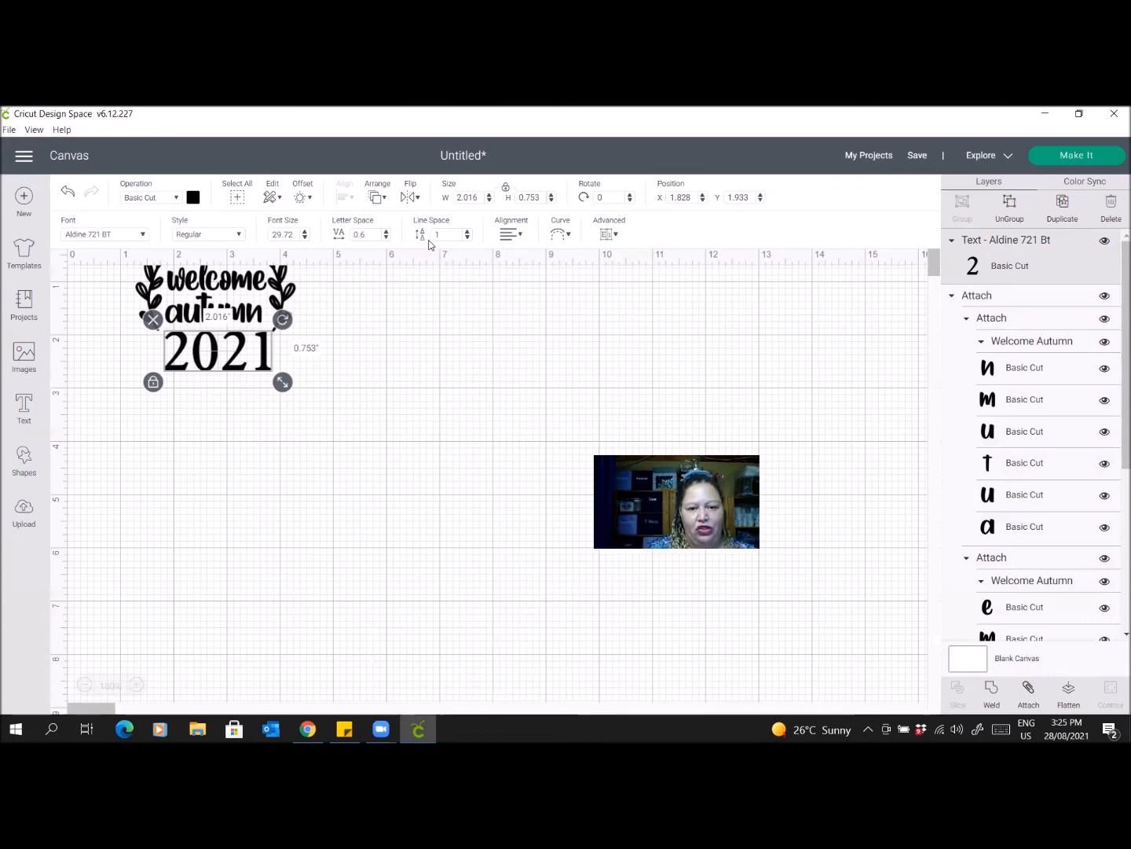
Look over the alignment, curve diameter and advanced options for the 2021 text.
{"action": "left_click", "coordinate": [519, 236]}
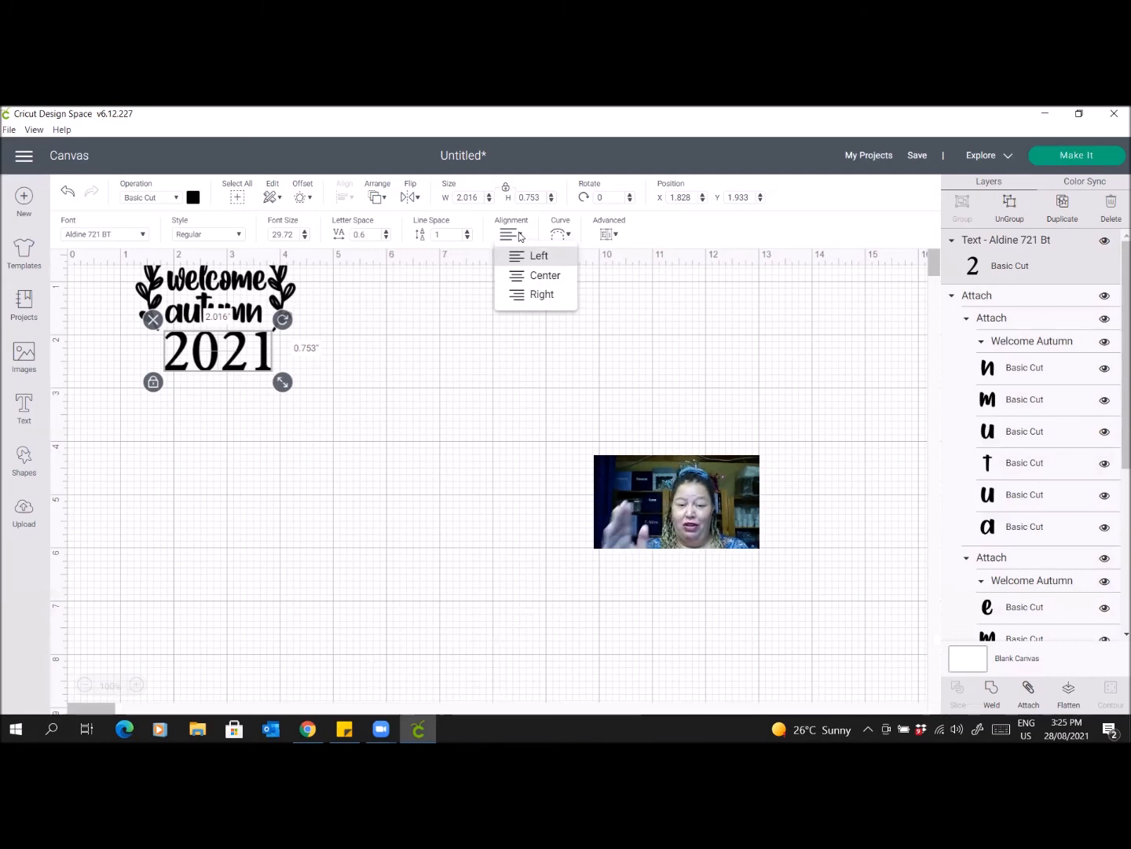
{"action": "left_click", "coordinate": [383, 414]}
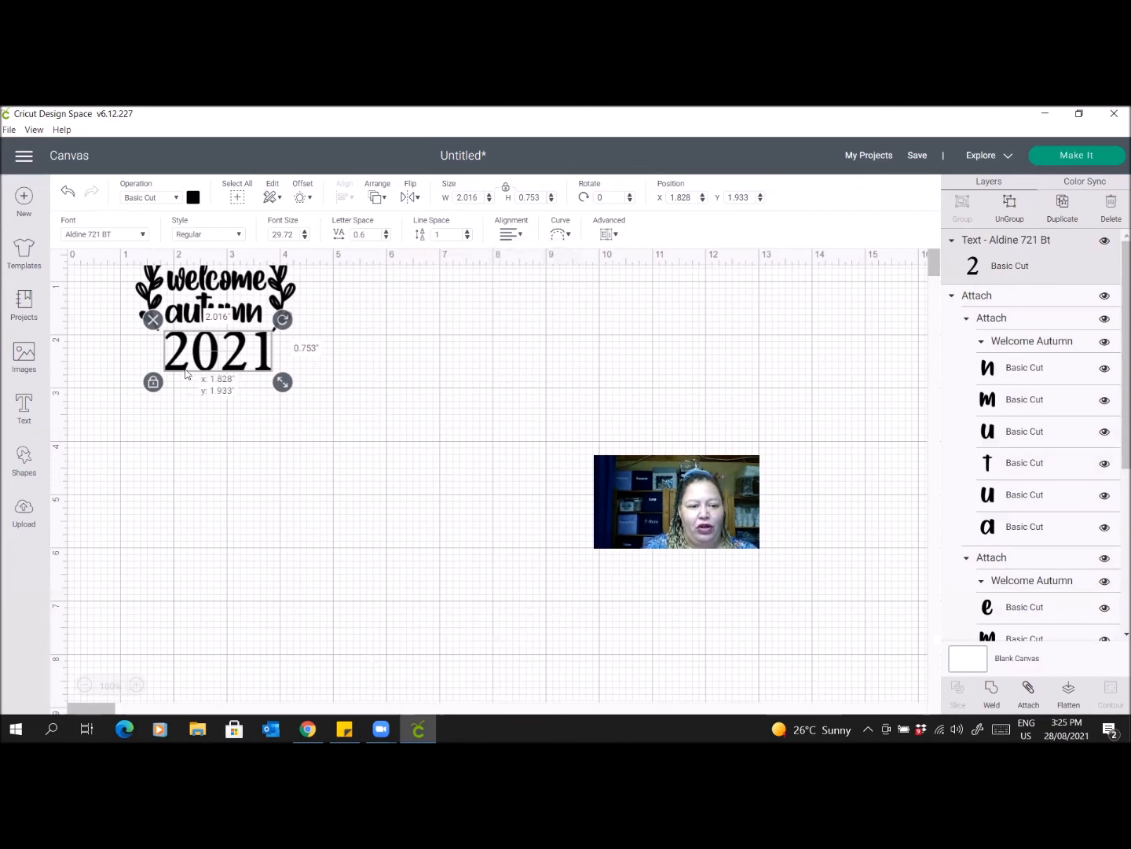
{"action": "left_click", "coordinate": [562, 235]}
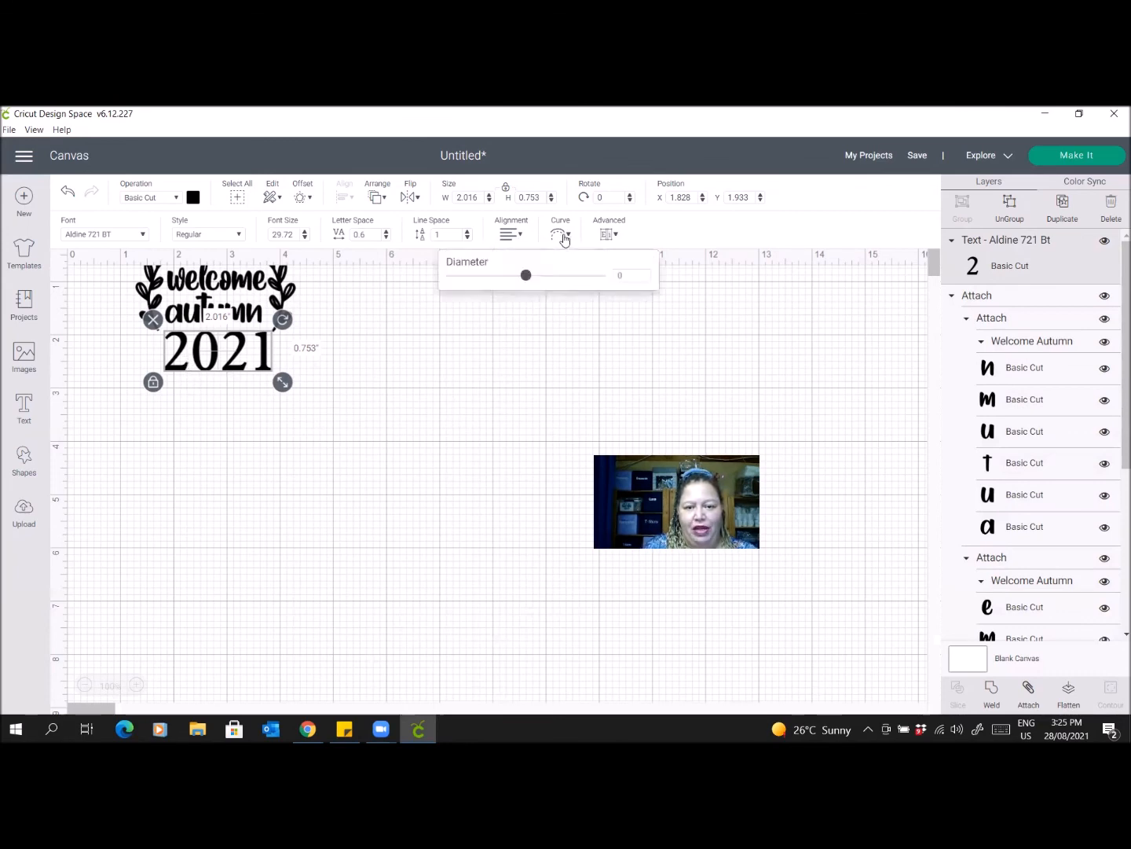
{"action": "mouse_move", "coordinate": [528, 281]}
{"action": "left_mouse_down"}
{"action": "mouse_move", "coordinate": [603, 283]}
{"action": "mouse_move", "coordinate": [448, 283]}
{"action": "mouse_move", "coordinate": [527, 289]}
{"action": "left_mouse_up"}
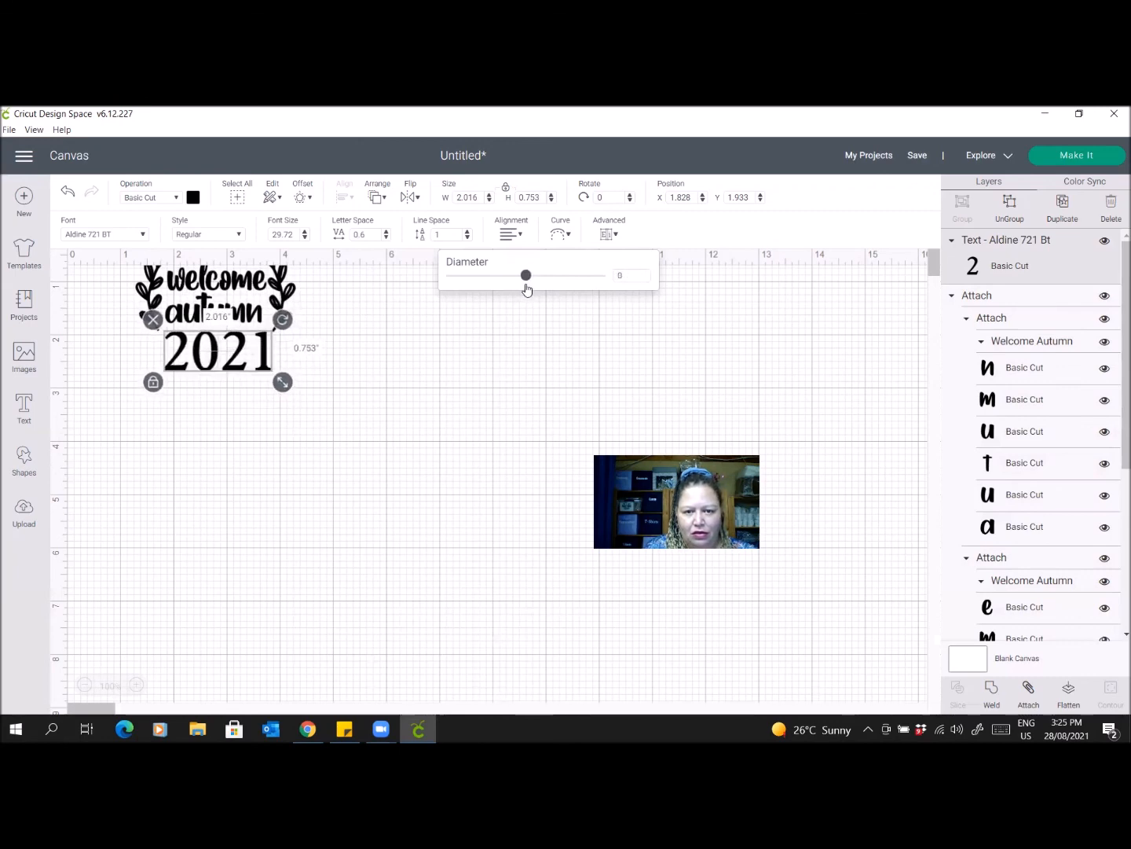
{"action": "left_click", "coordinate": [474, 385]}
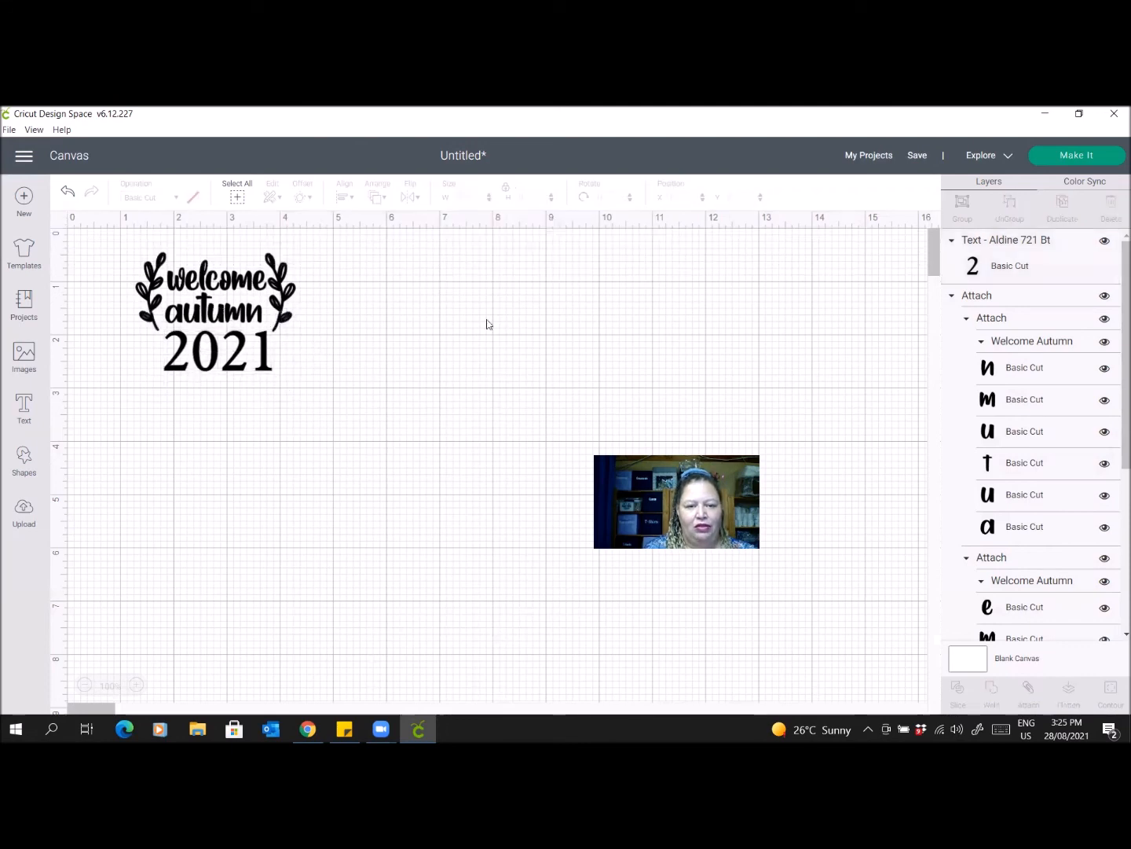
{"action": "left_click", "coordinate": [243, 365]}
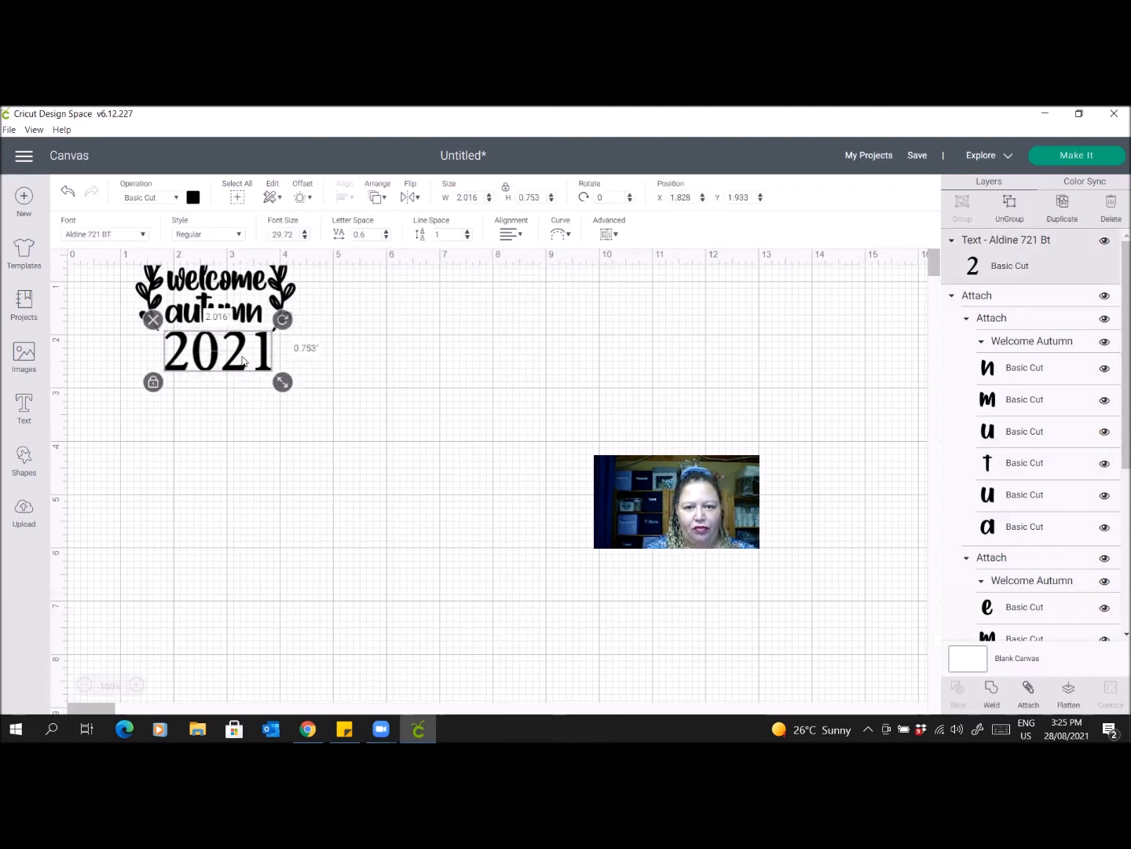
{"action": "left_click", "coordinate": [615, 238]}
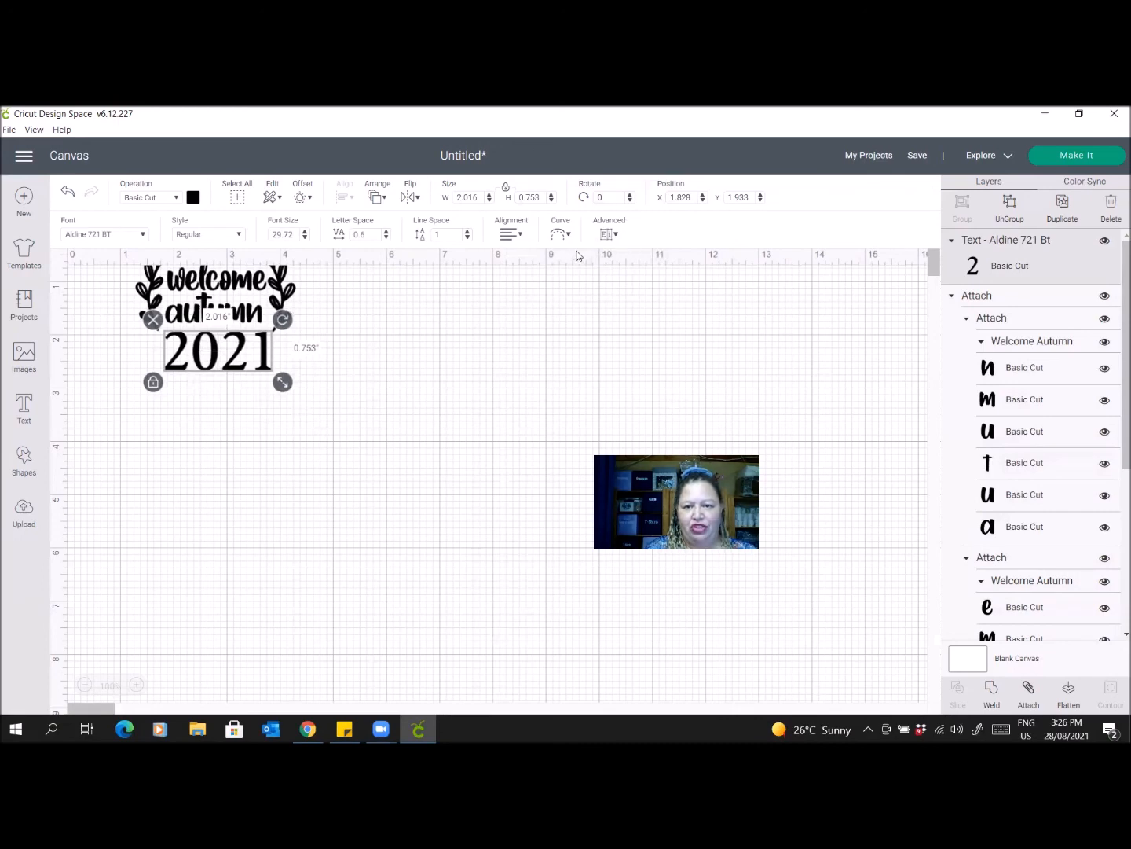
{"action": "left_click", "coordinate": [268, 413]}
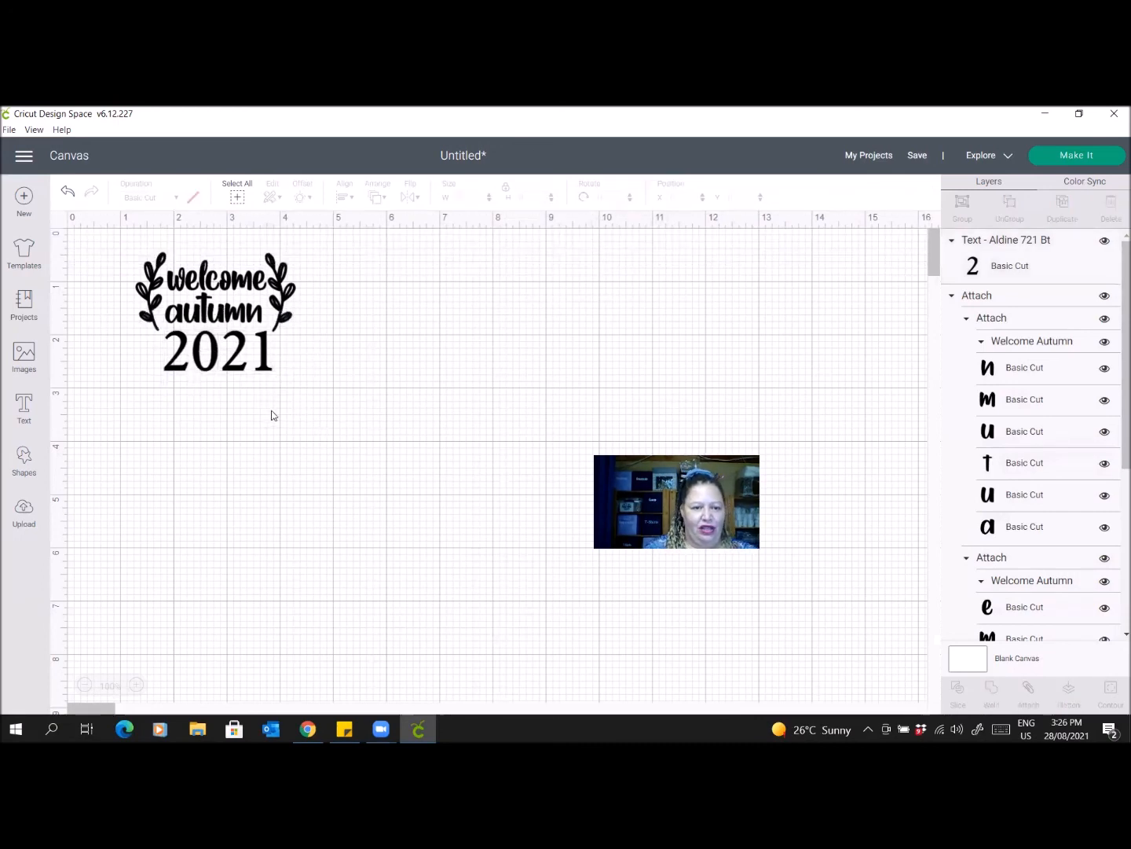
Move the 2021 text to about X 2.02, Y 1.99 and centre it horizontally with the Welcome Autumn design.
{"action": "left_click", "coordinate": [225, 363]}
{"action": "left_click_drag", "start_coordinate": [225, 363], "coordinate": [233, 366]}
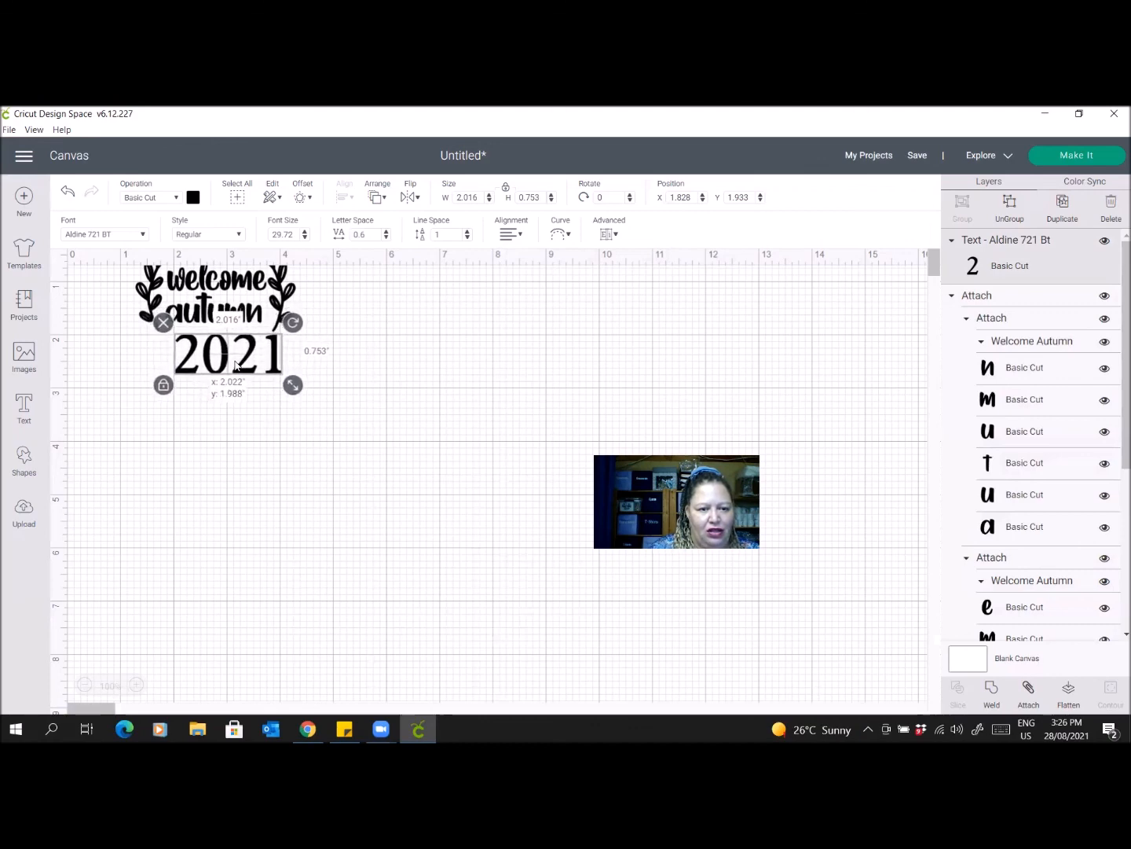
{"action": "left_click", "coordinate": [323, 490]}
{"action": "left_click_drag", "start_coordinate": [350, 412], "coordinate": [100, 251]}
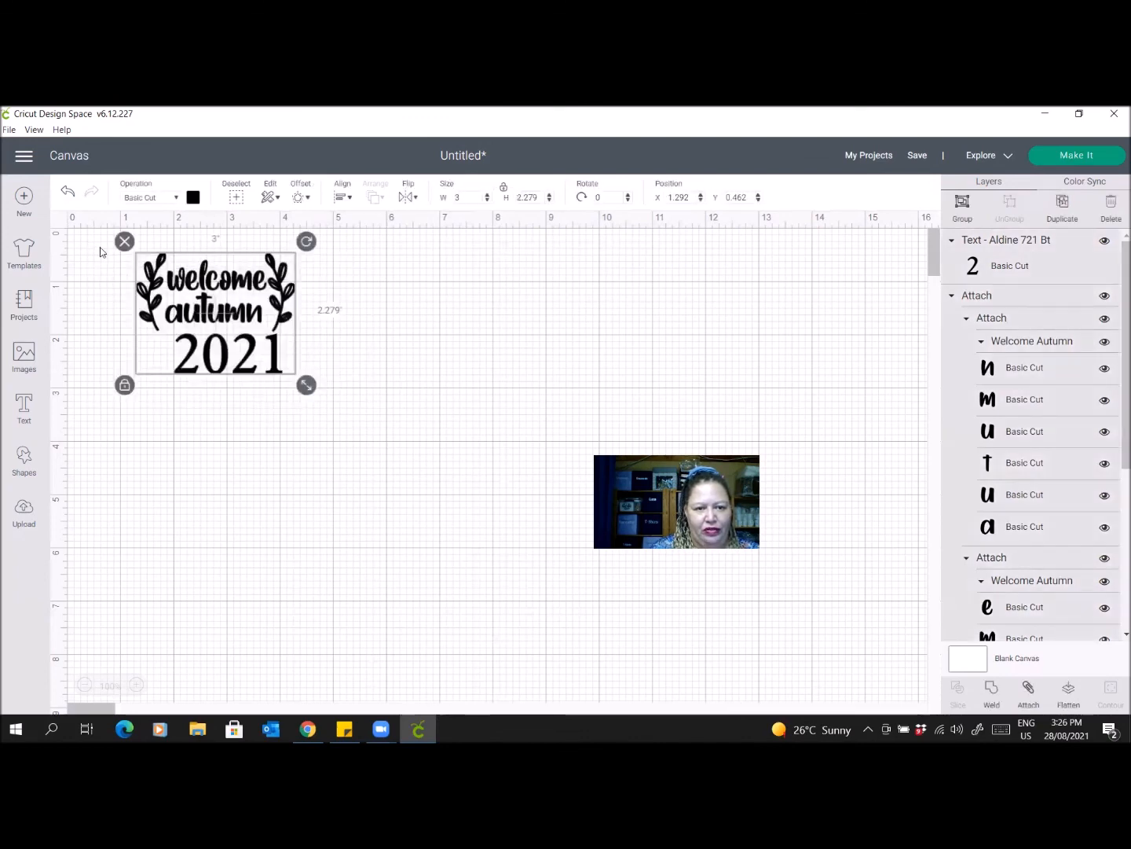
{"action": "left_click", "coordinate": [347, 199]}
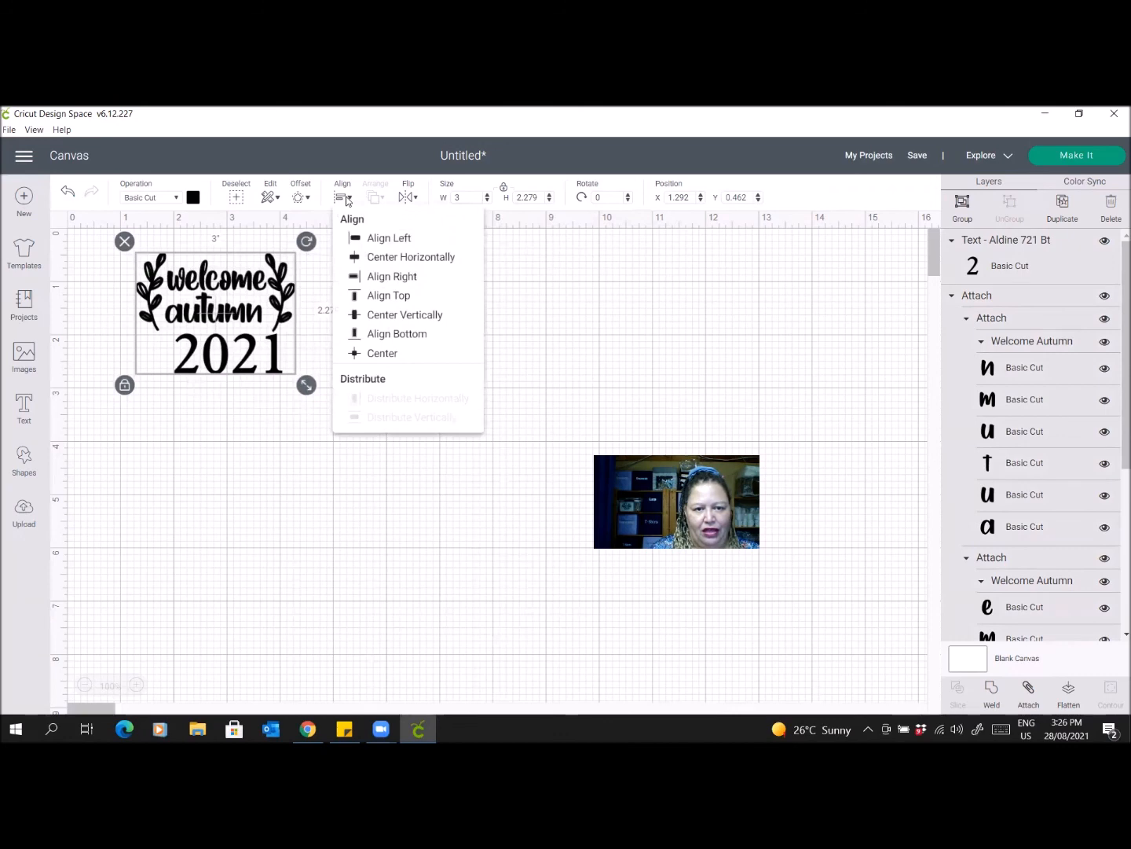
{"action": "left_click", "coordinate": [374, 257]}
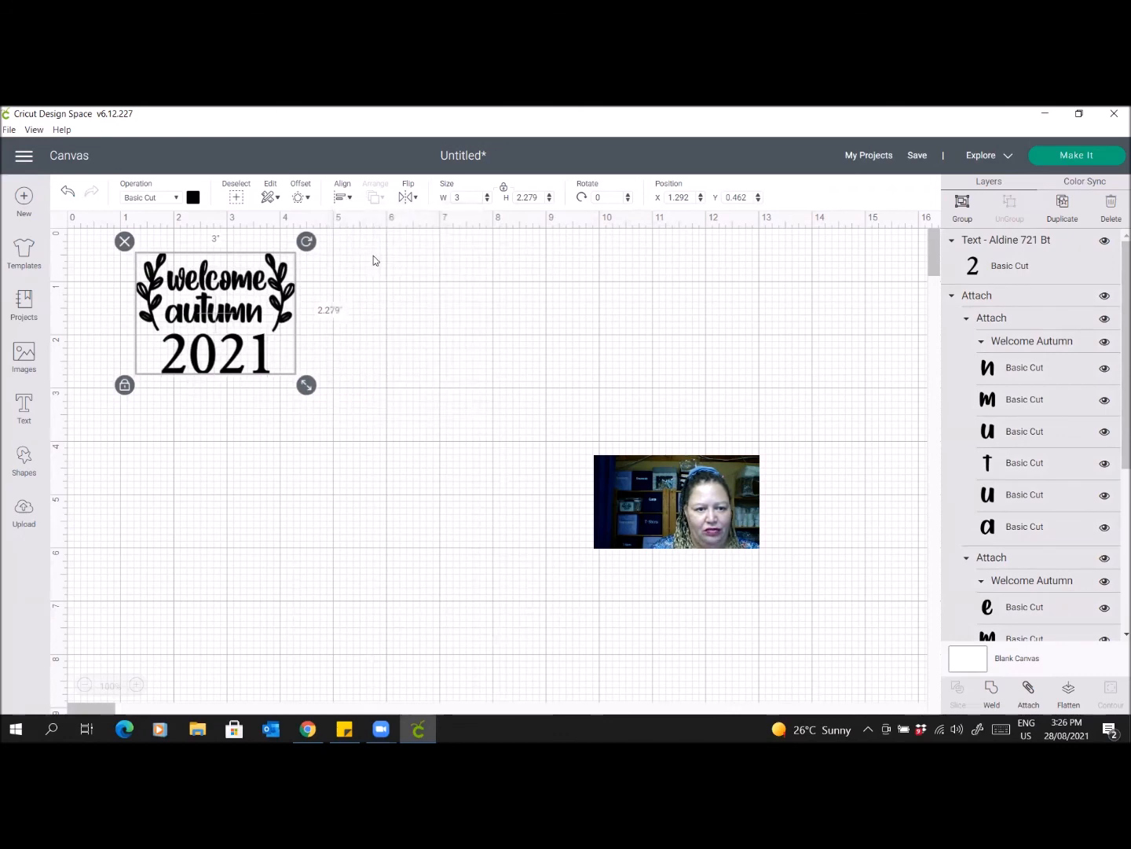
{"action": "left_click", "coordinate": [355, 422]}
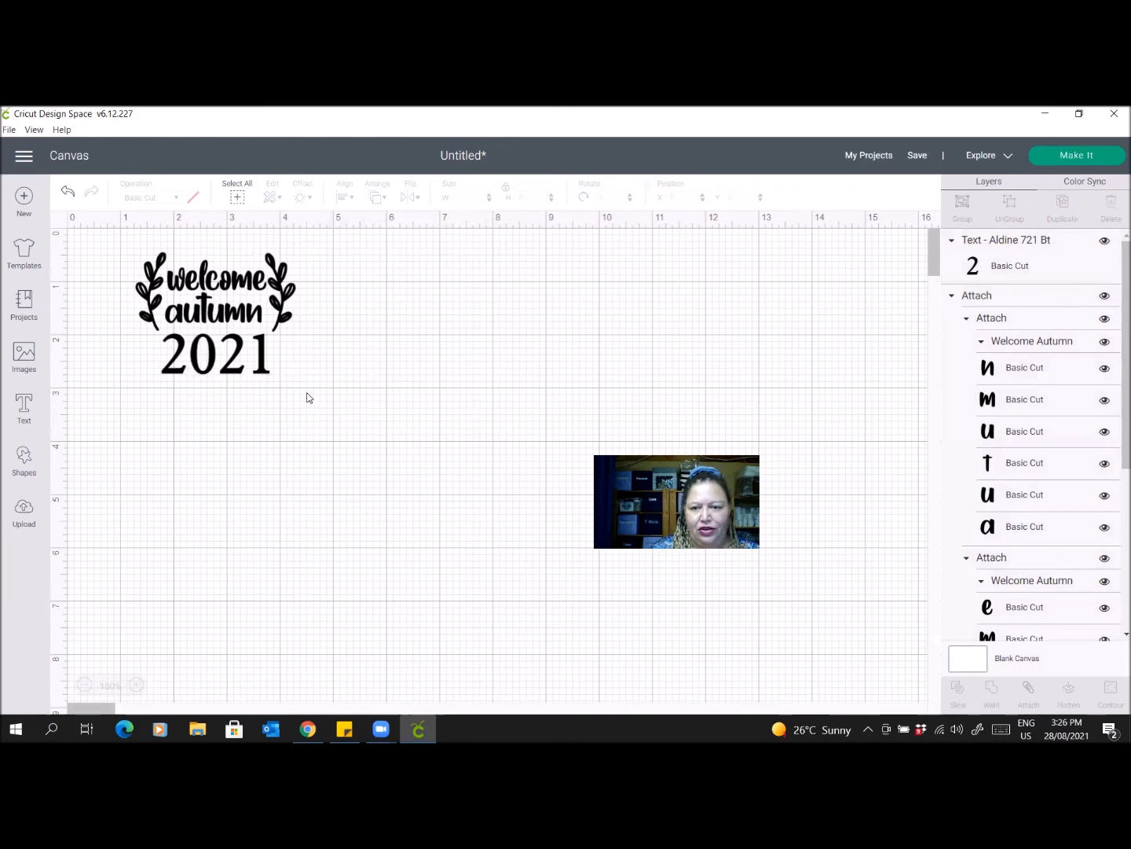
Attach the 2021 text to the Welcome Autumn design, preview the combined design on the cutting mat and return to the canvas.
{"action": "left_click_drag", "start_coordinate": [320, 418], "coordinate": [98, 250]}
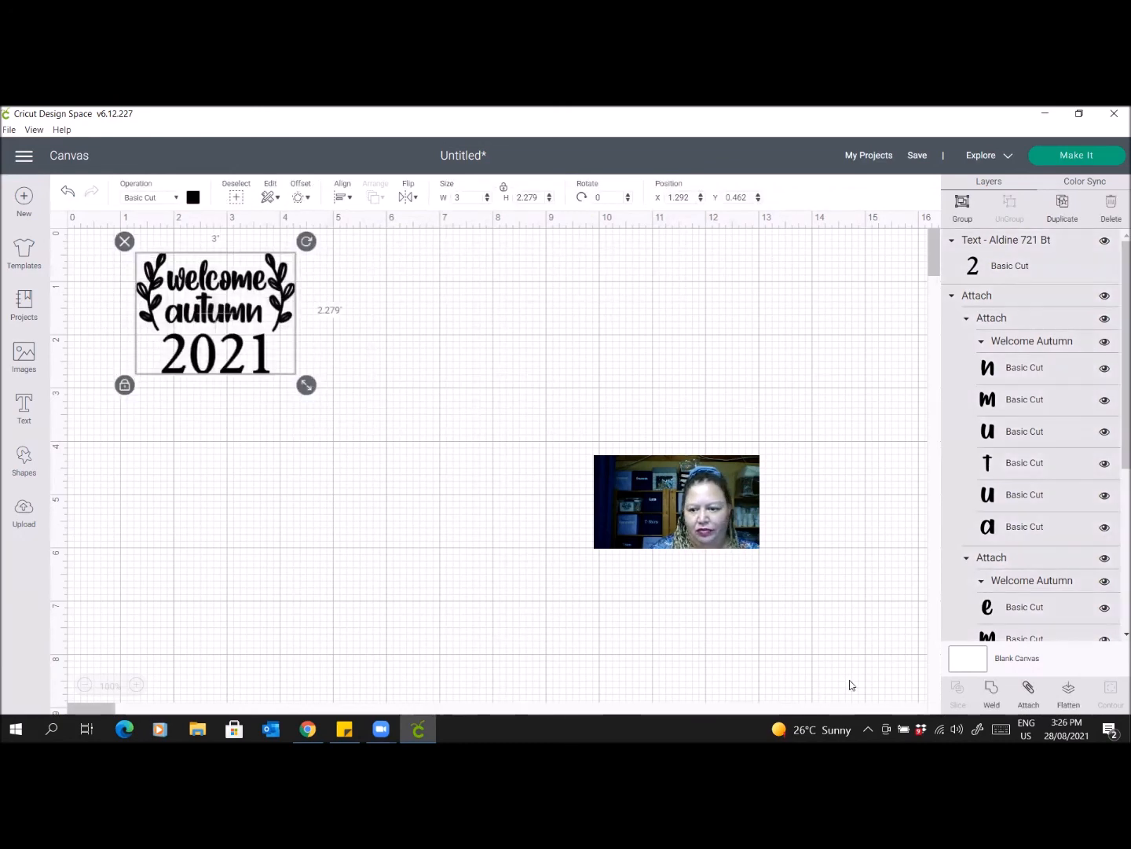
{"action": "left_click", "coordinate": [1026, 689]}
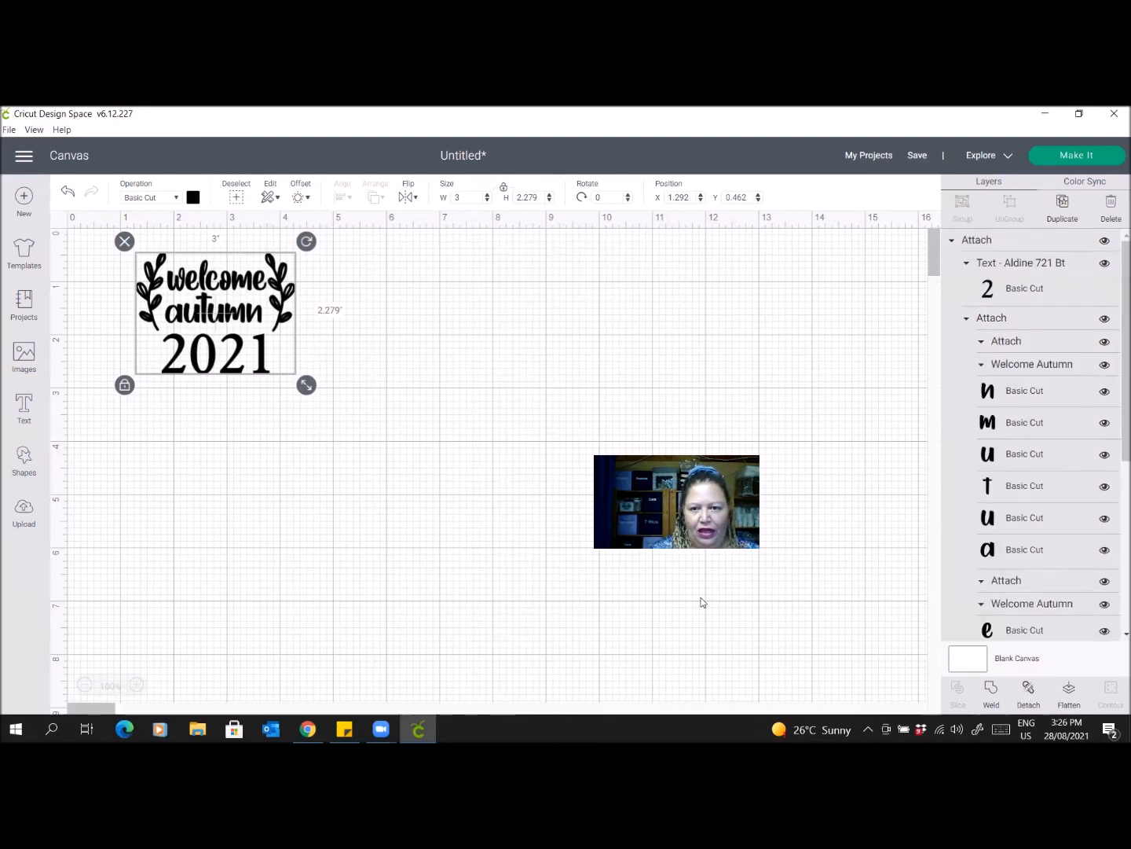
{"action": "left_click", "coordinate": [1063, 161]}
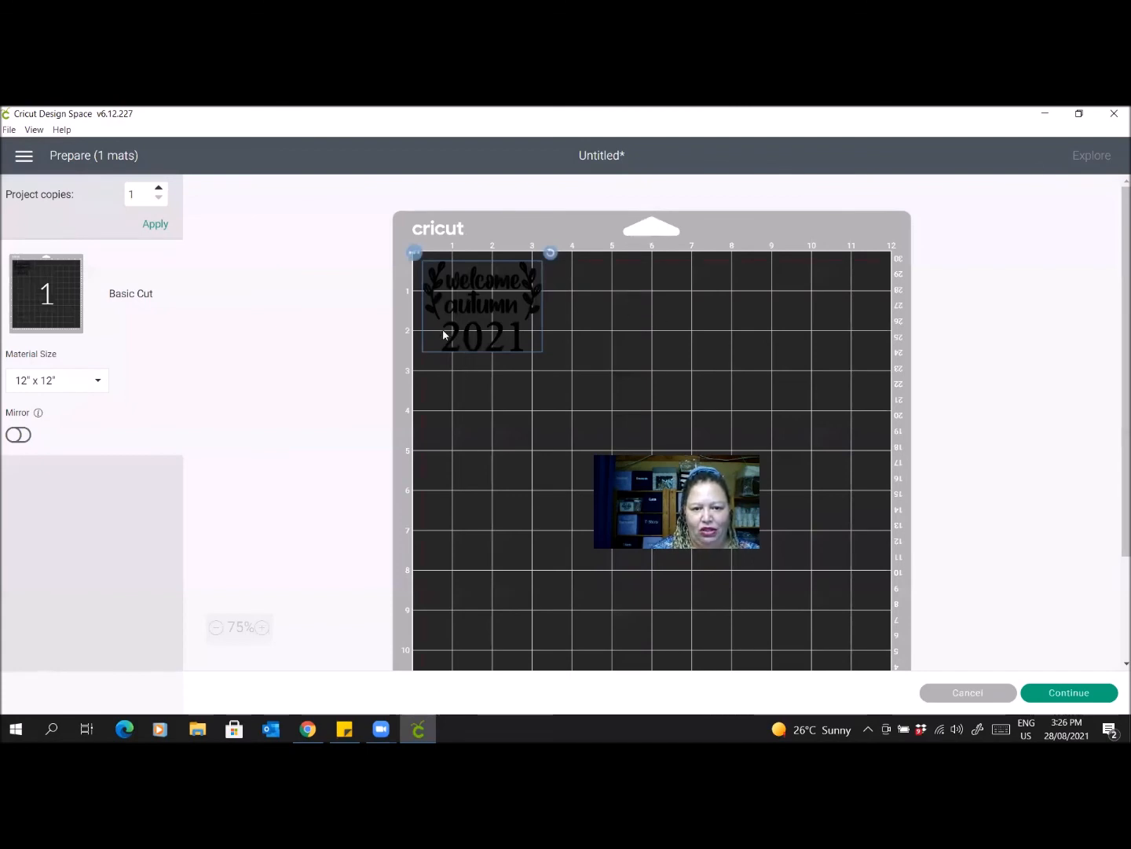
{"action": "left_click", "coordinate": [968, 692]}
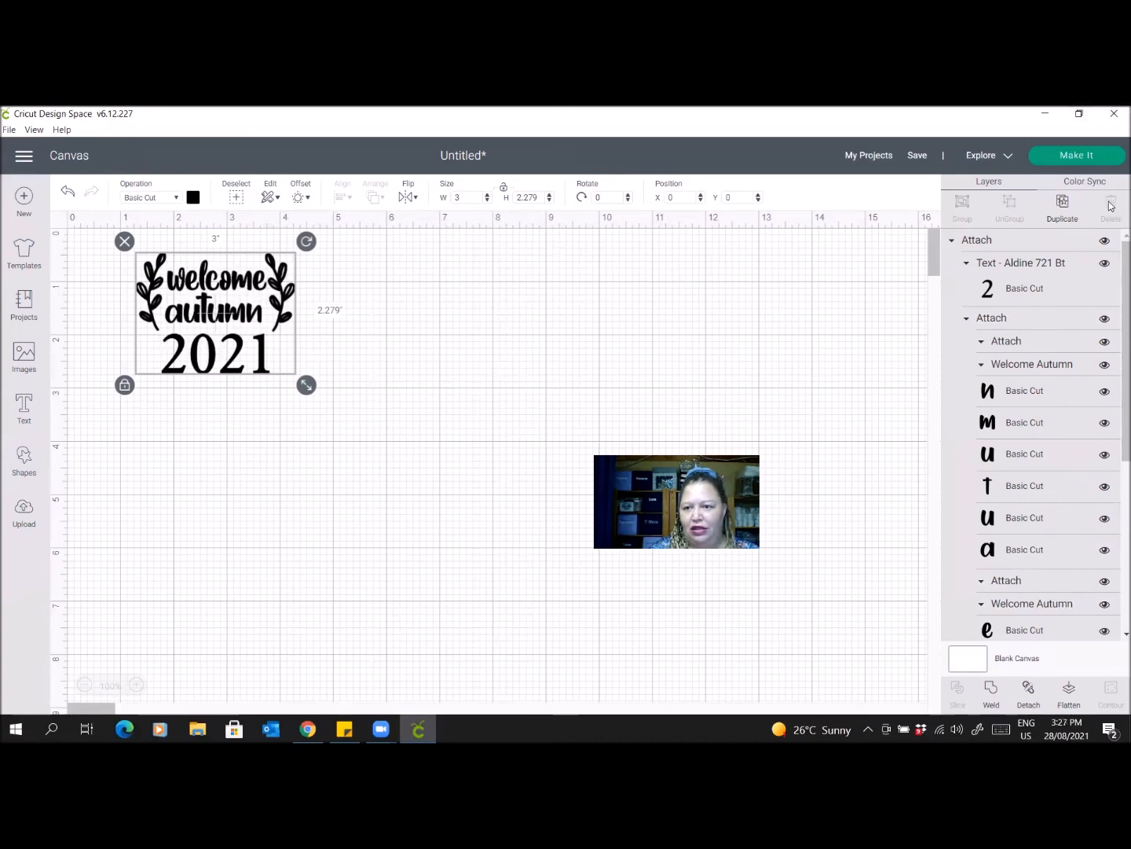
Detach the 2021 text from the Welcome Autumn design and delete both from the canvas.
{"action": "left_click", "coordinate": [1030, 690]}
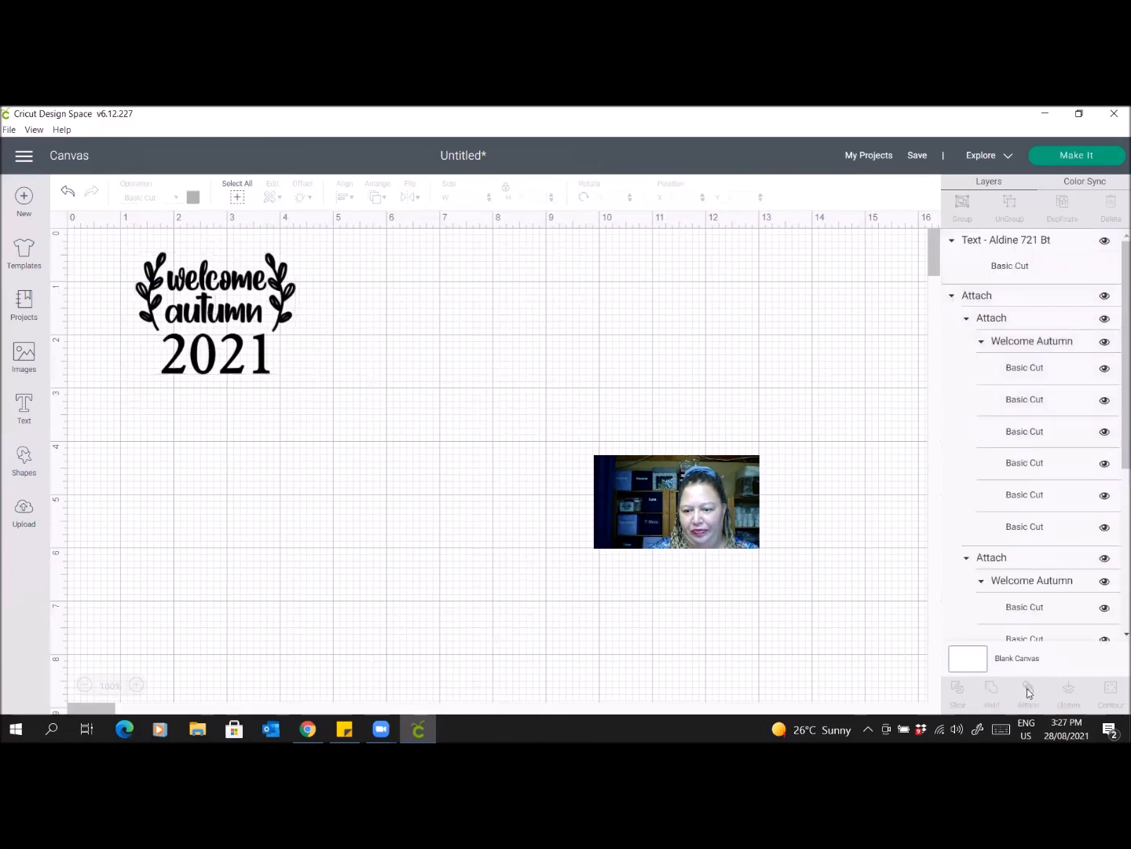
{"action": "left_click", "coordinate": [213, 350]}
{"action": "key", "text": "Delete"}
{"action": "left_click", "coordinate": [230, 307]}
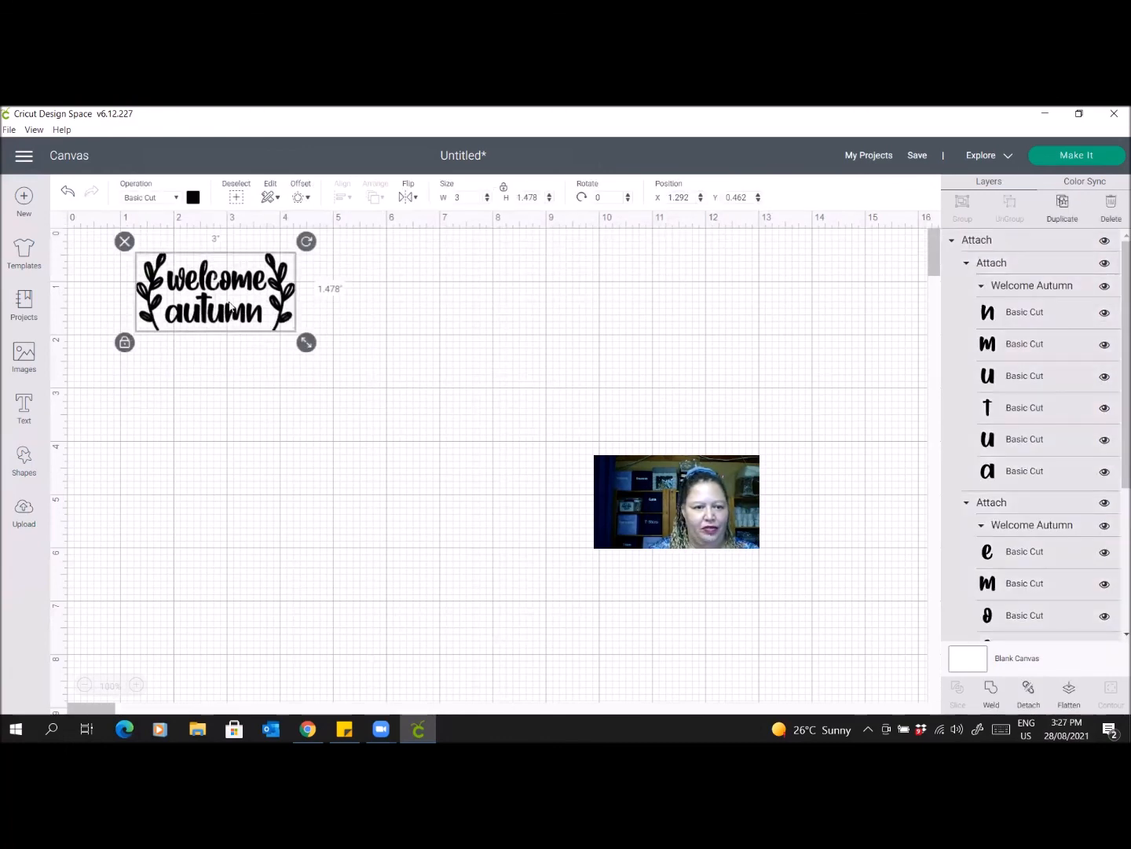
{"action": "left_click", "coordinate": [1111, 203]}
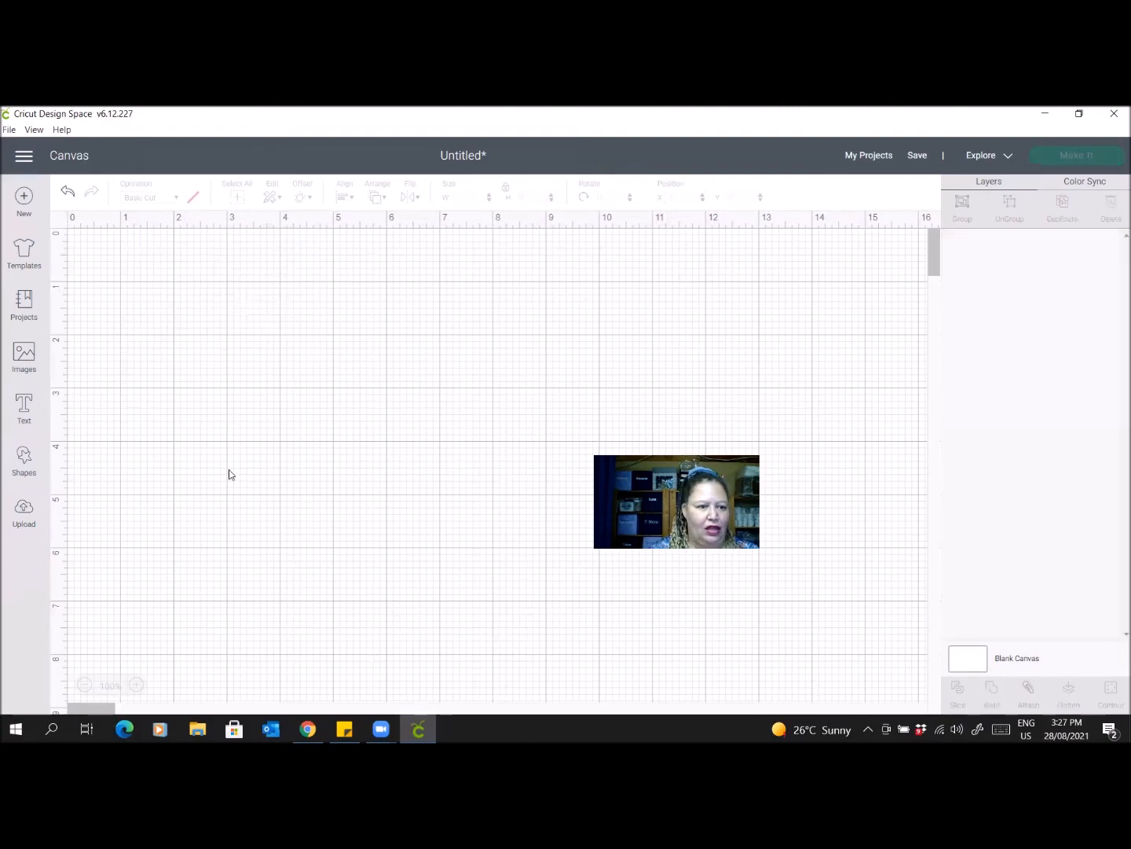
Insert the free multicoloured ENJOY image from the image library onto the canvas.
{"action": "left_click", "coordinate": [23, 355]}
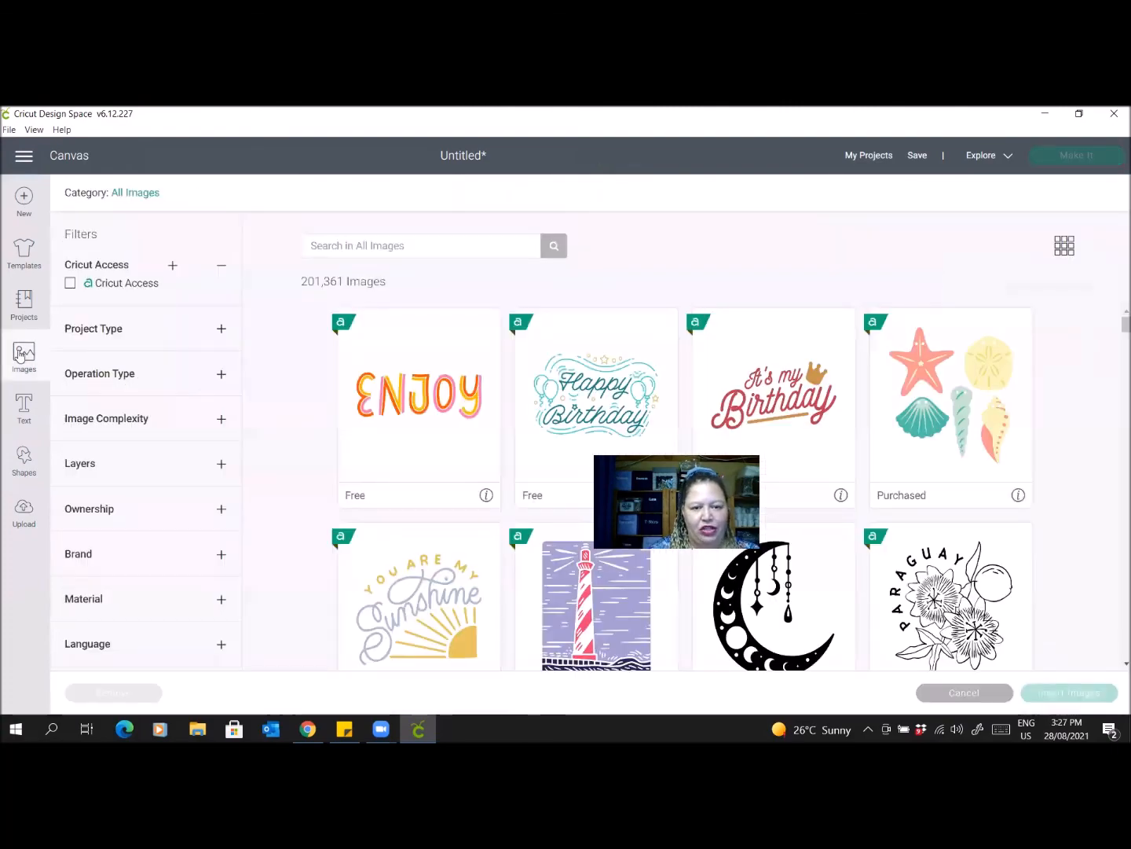
{"action": "left_click", "coordinate": [407, 400]}
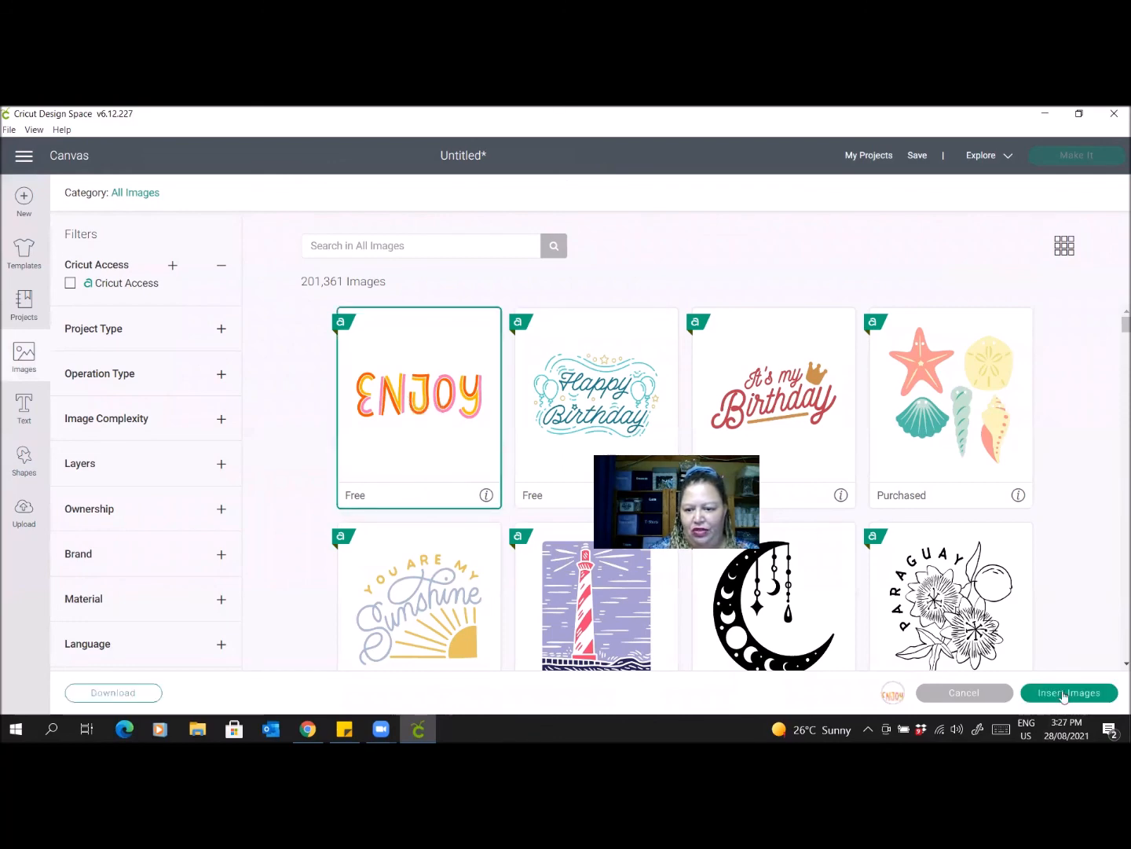
{"action": "left_click", "coordinate": [1064, 695]}
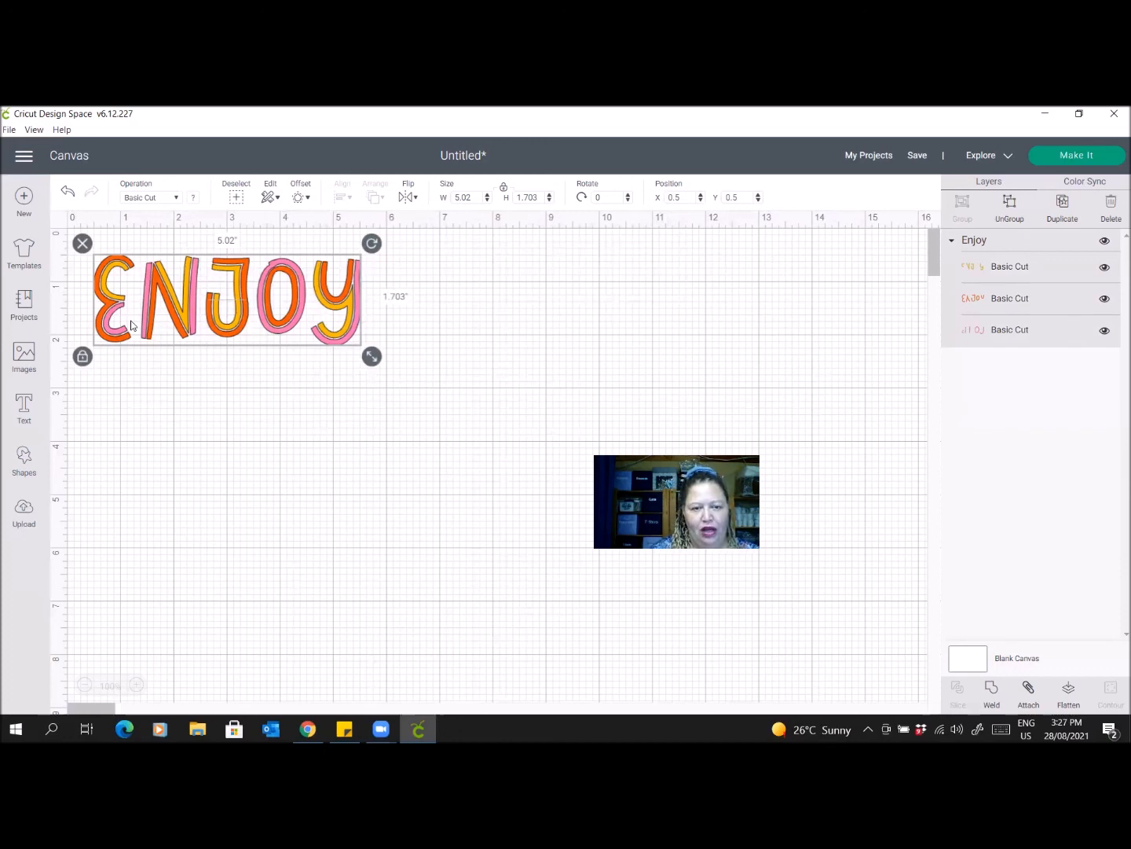
Preview the ENJOY image's orange, yellow and pink cutting mats and return to the canvas.
{"action": "left_click", "coordinate": [1067, 158]}
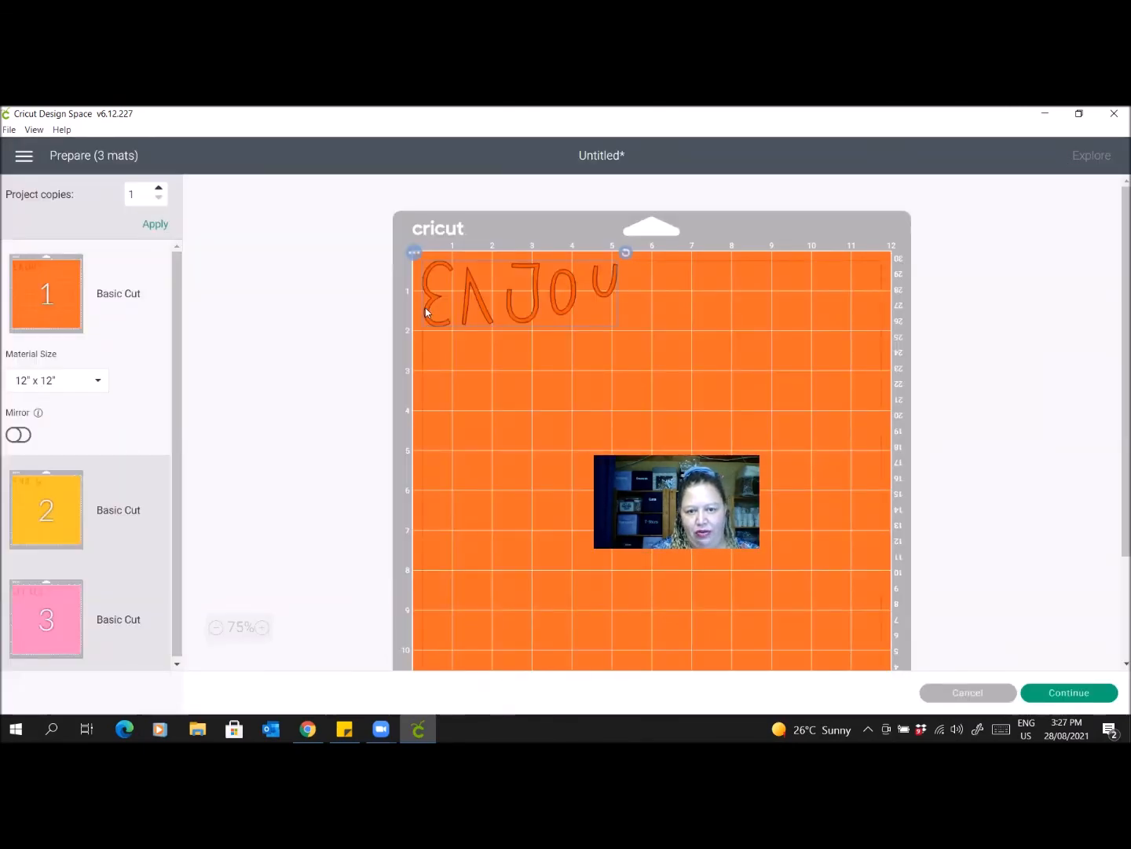
{"action": "scroll", "coordinate": [127, 395], "scroll_direction": "down", "scroll_amount": 1}
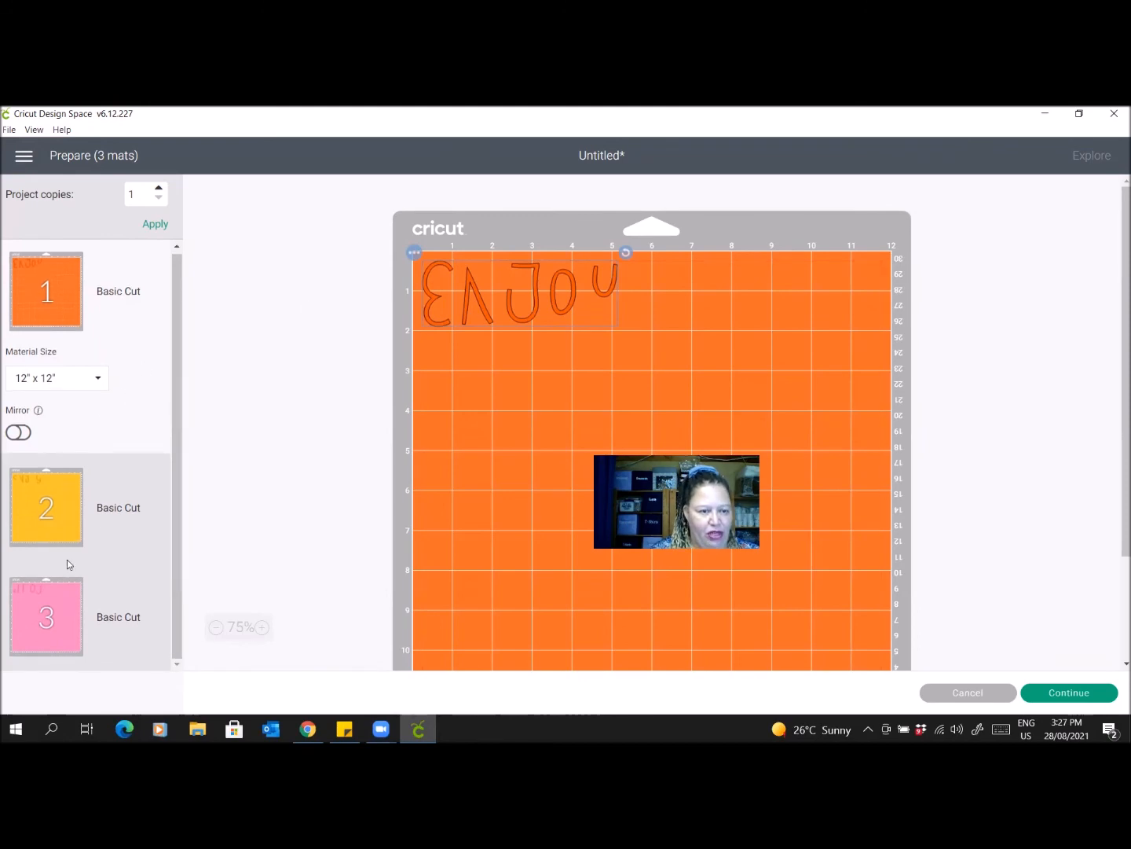
{"action": "left_click", "coordinate": [52, 526]}
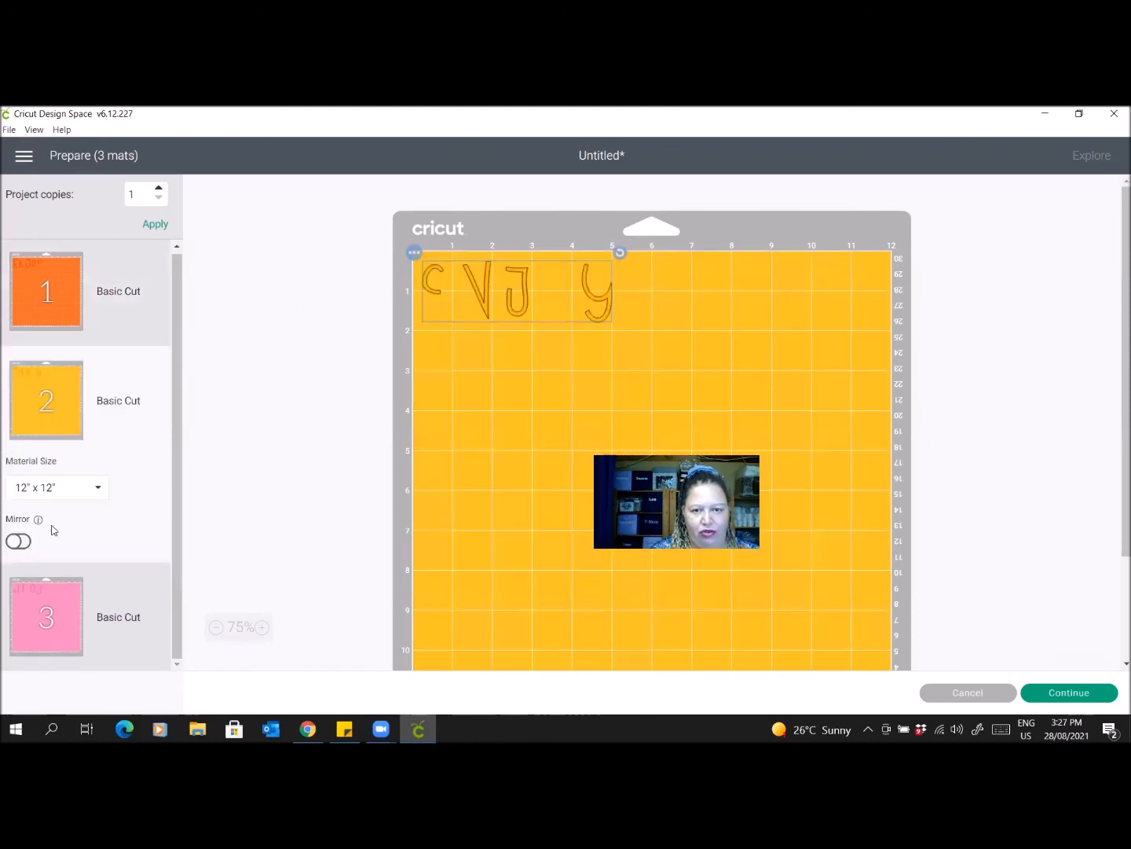
{"action": "left_click", "coordinate": [55, 645]}
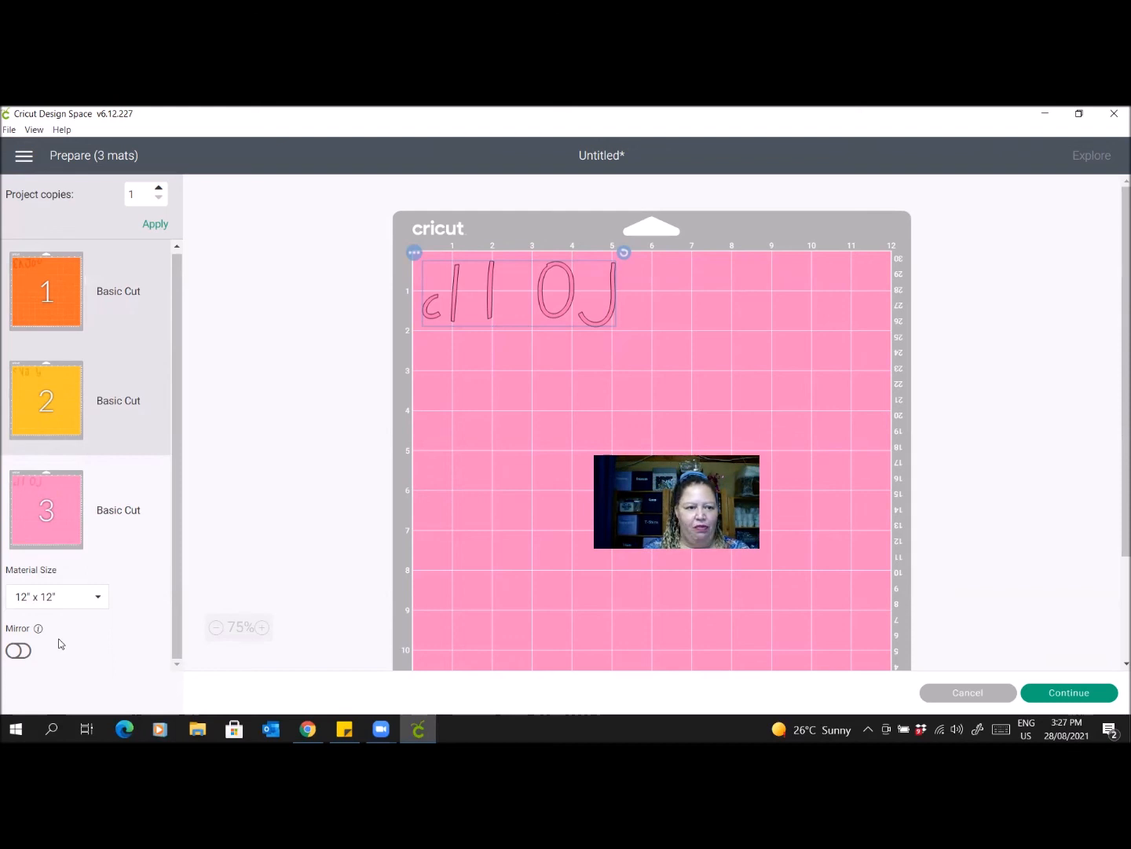
{"action": "left_click", "coordinate": [68, 295]}
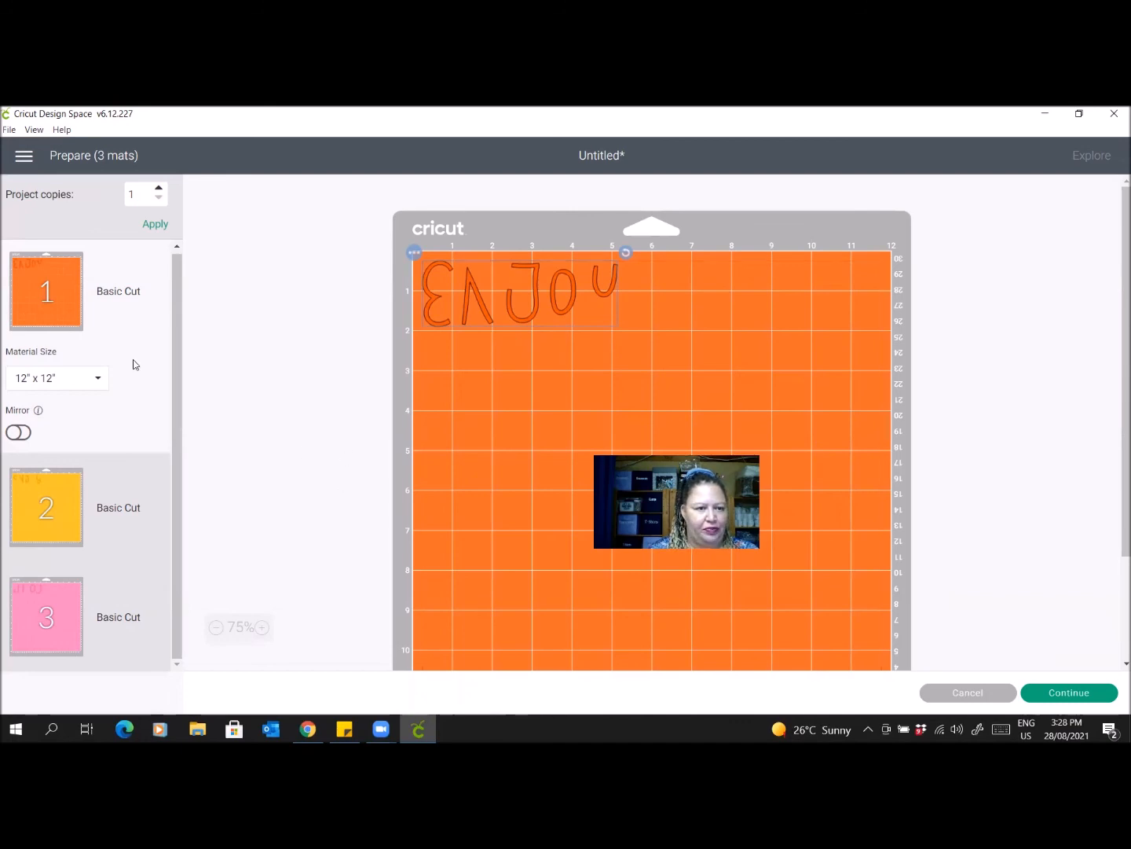
{"action": "left_click", "coordinate": [968, 693]}
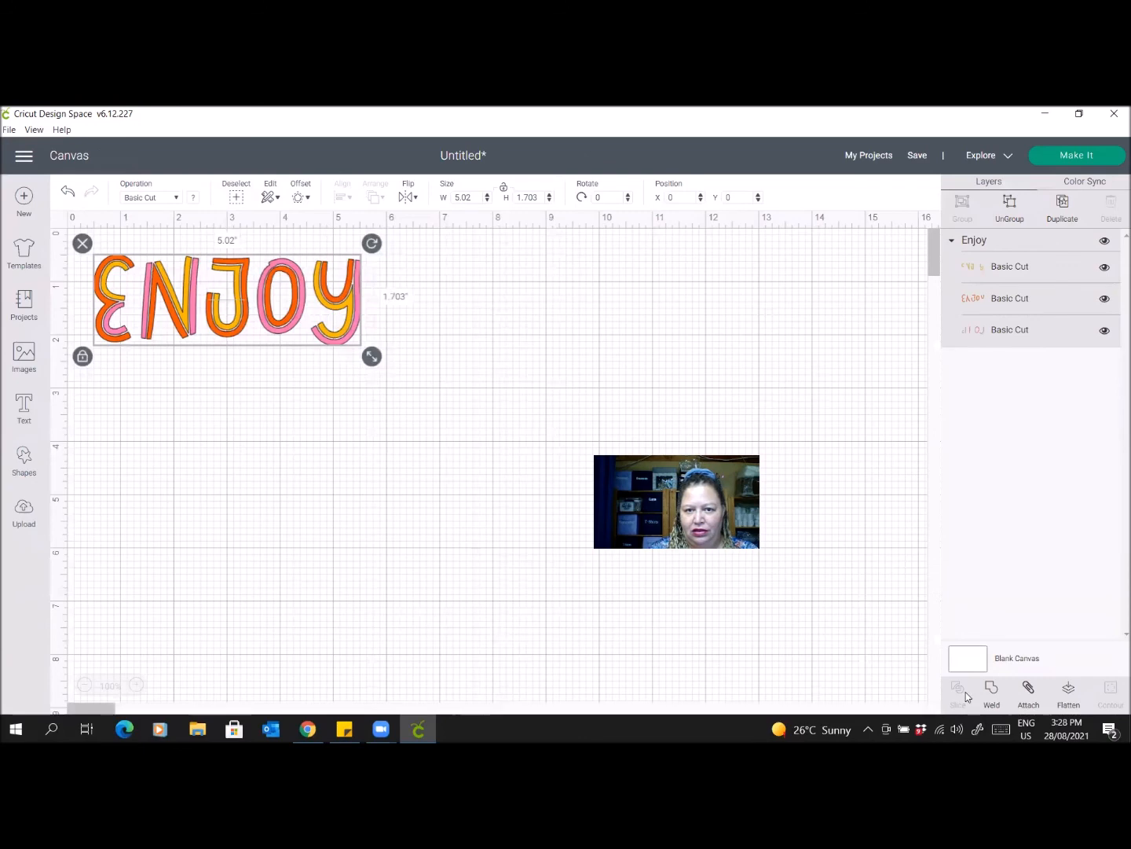